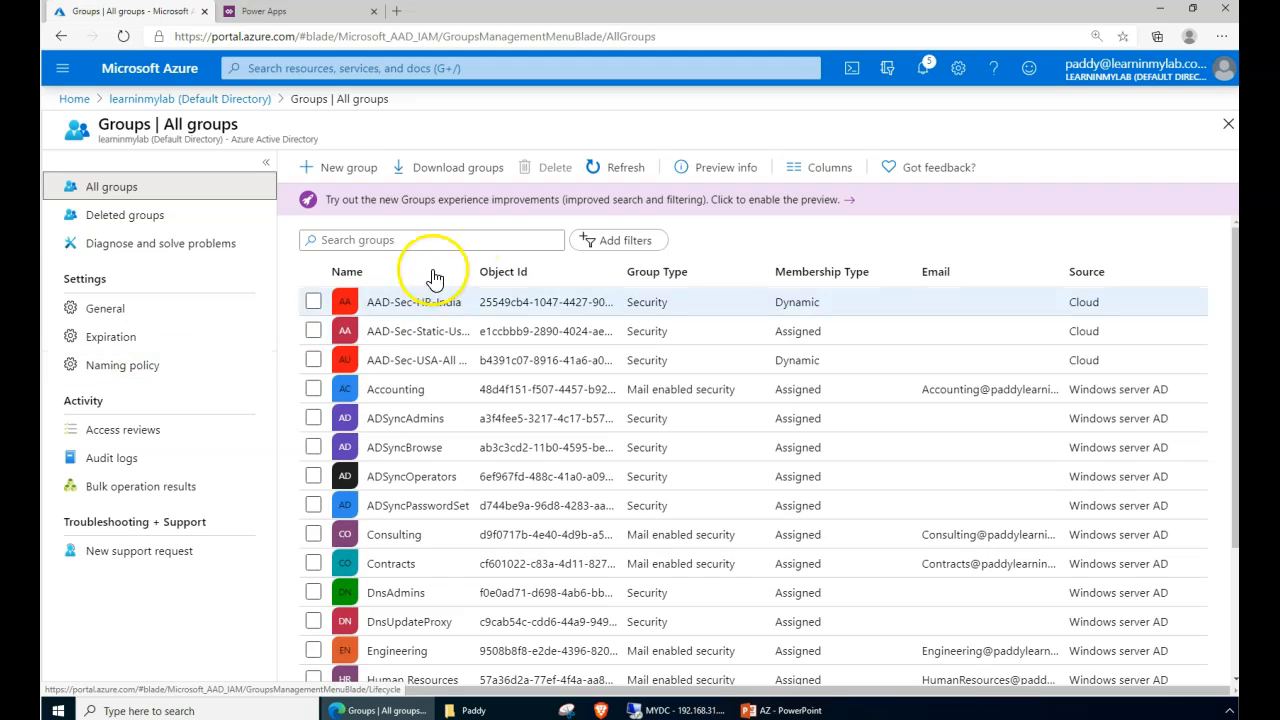
- Search groups for 'mfa' and open the MFA Enabled Group - PILOT TESTING group
left_click(440, 236)
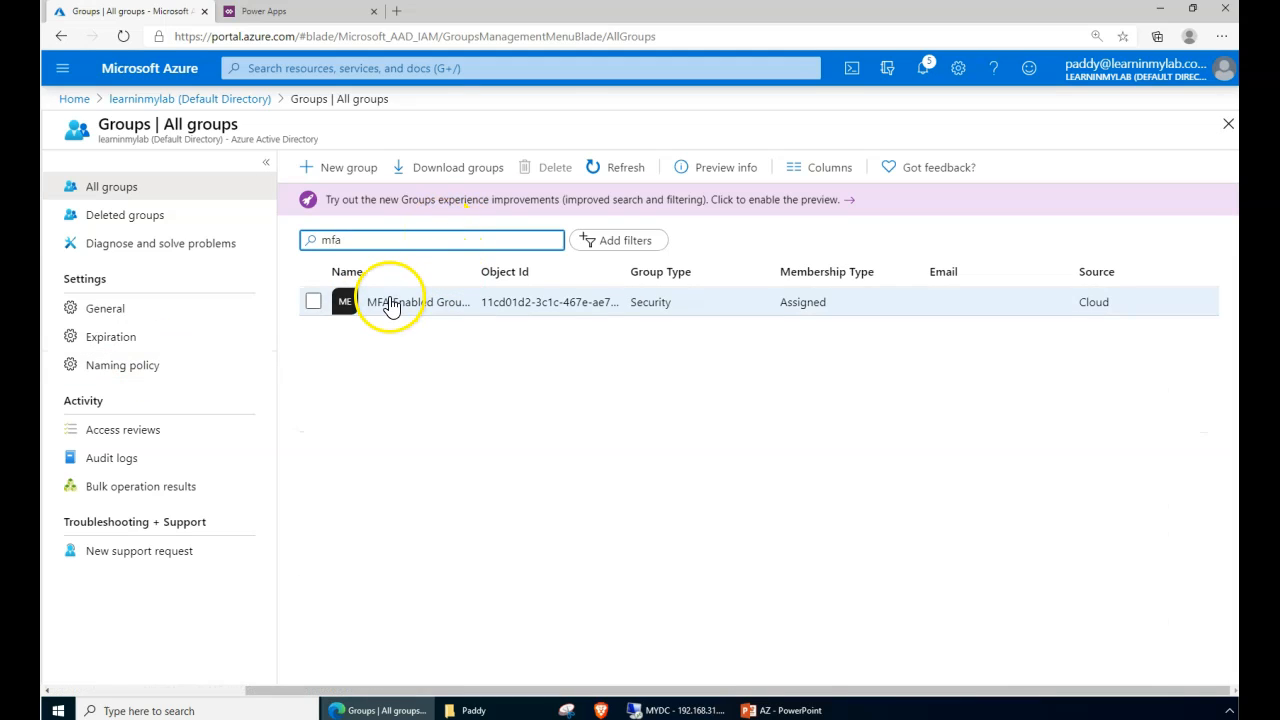
left_click(390, 301)
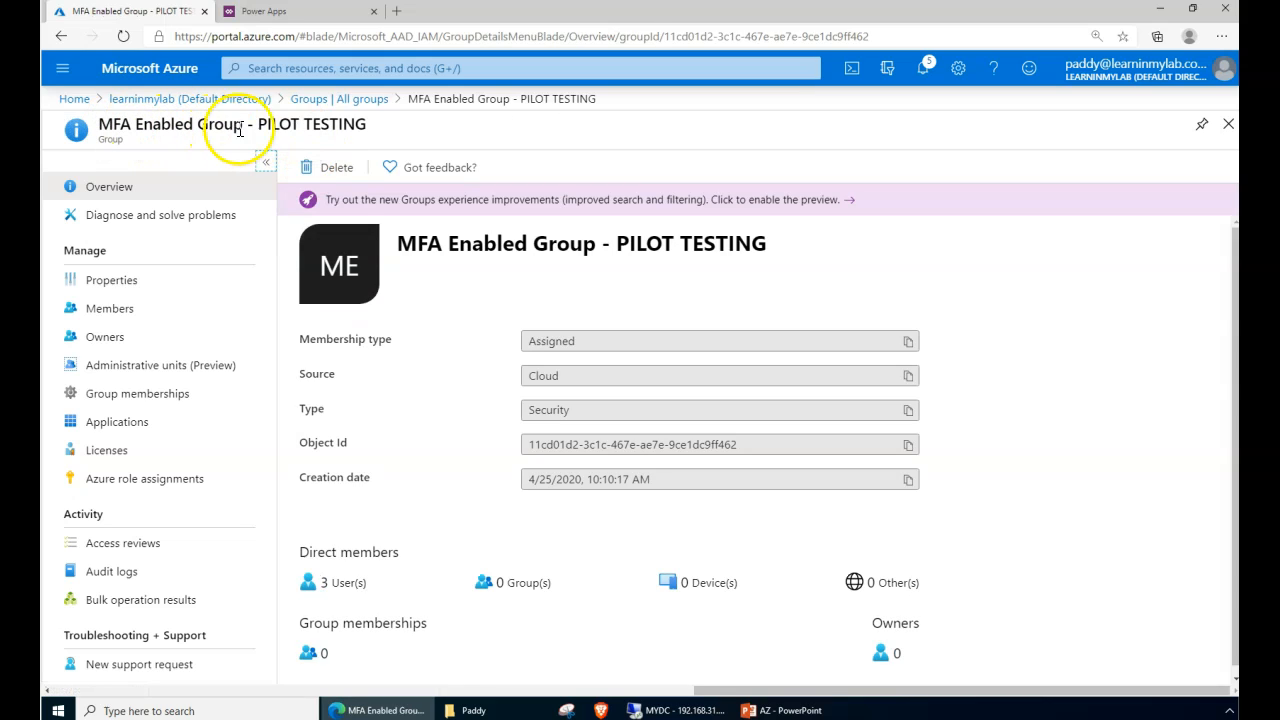
left_click_drag(261, 127, 371, 140)
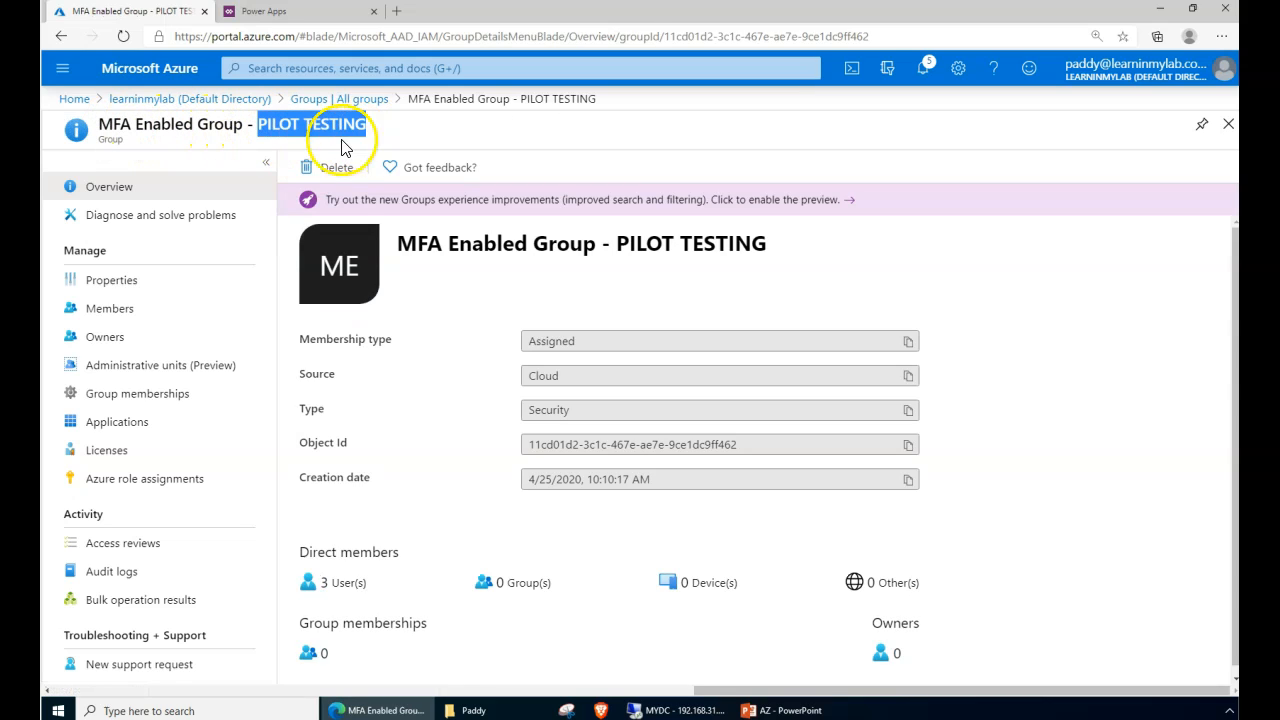
- Review the group's Enterprise Mobility + Security E5 licence, with all 9/9 services active
left_click(172, 450)
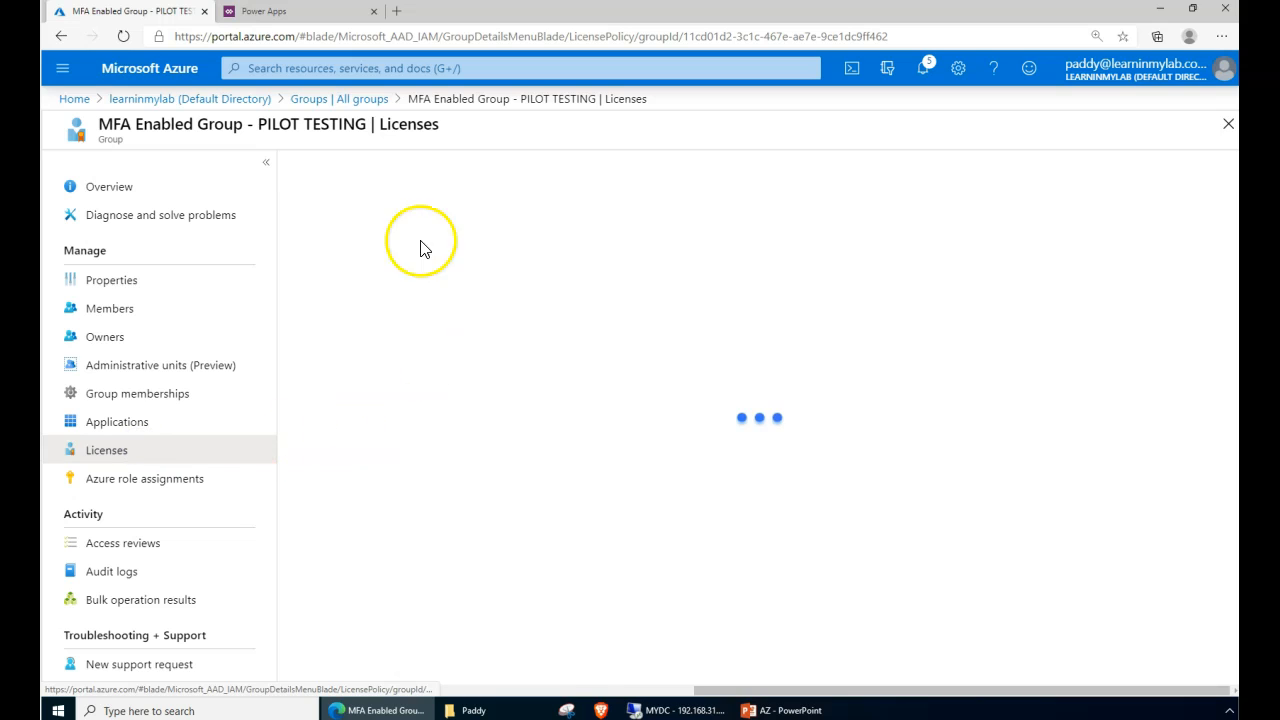
left_click(415, 318)
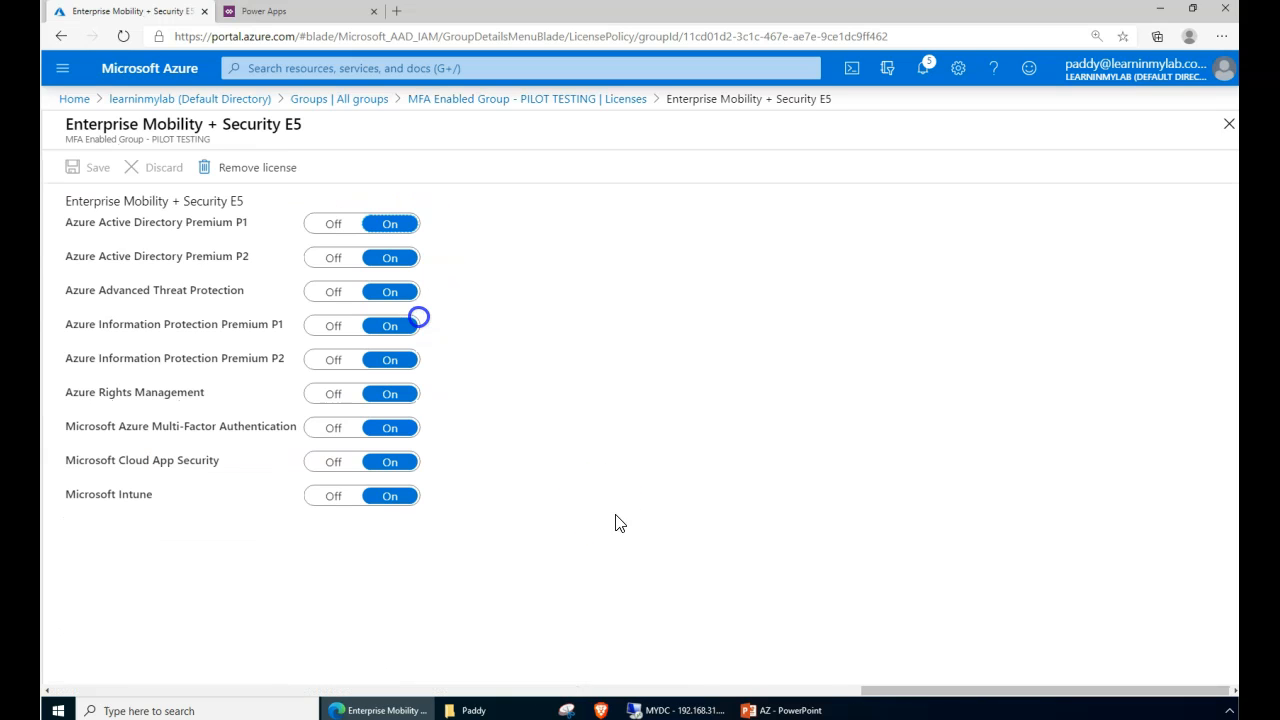
left_click_drag(97, 125, 248, 130)
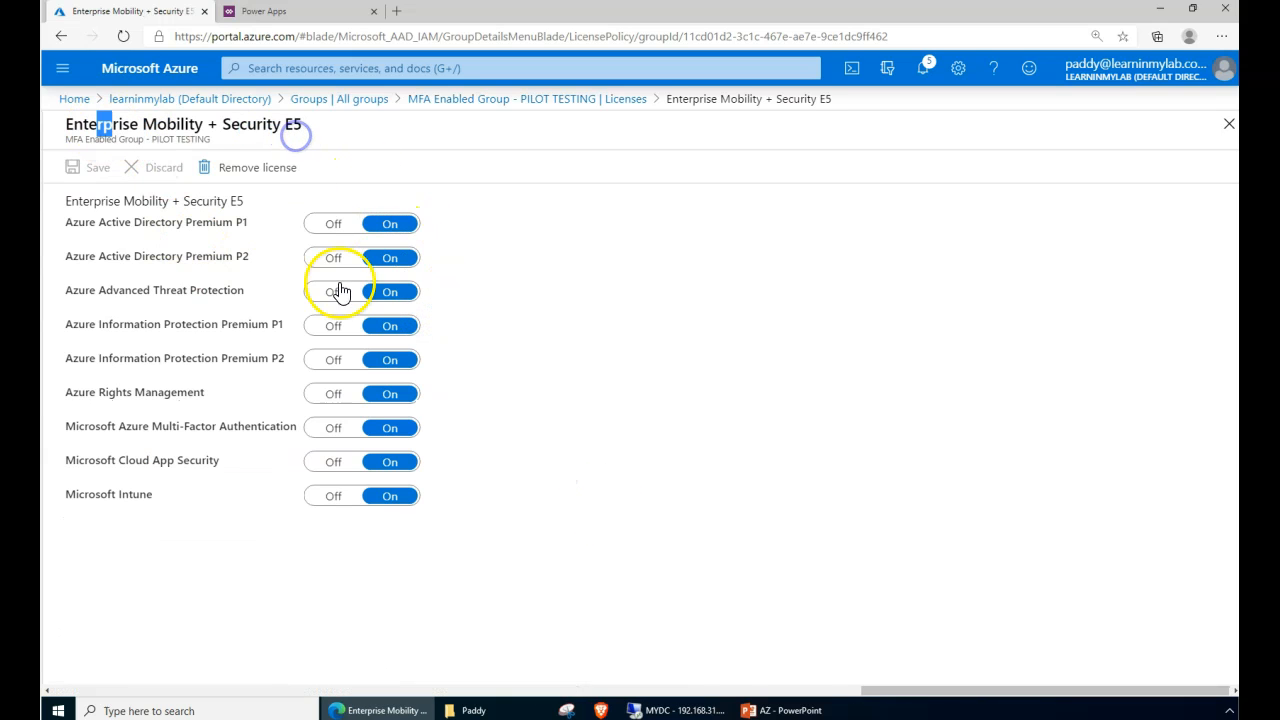
left_click_drag(156, 271, 193, 262)
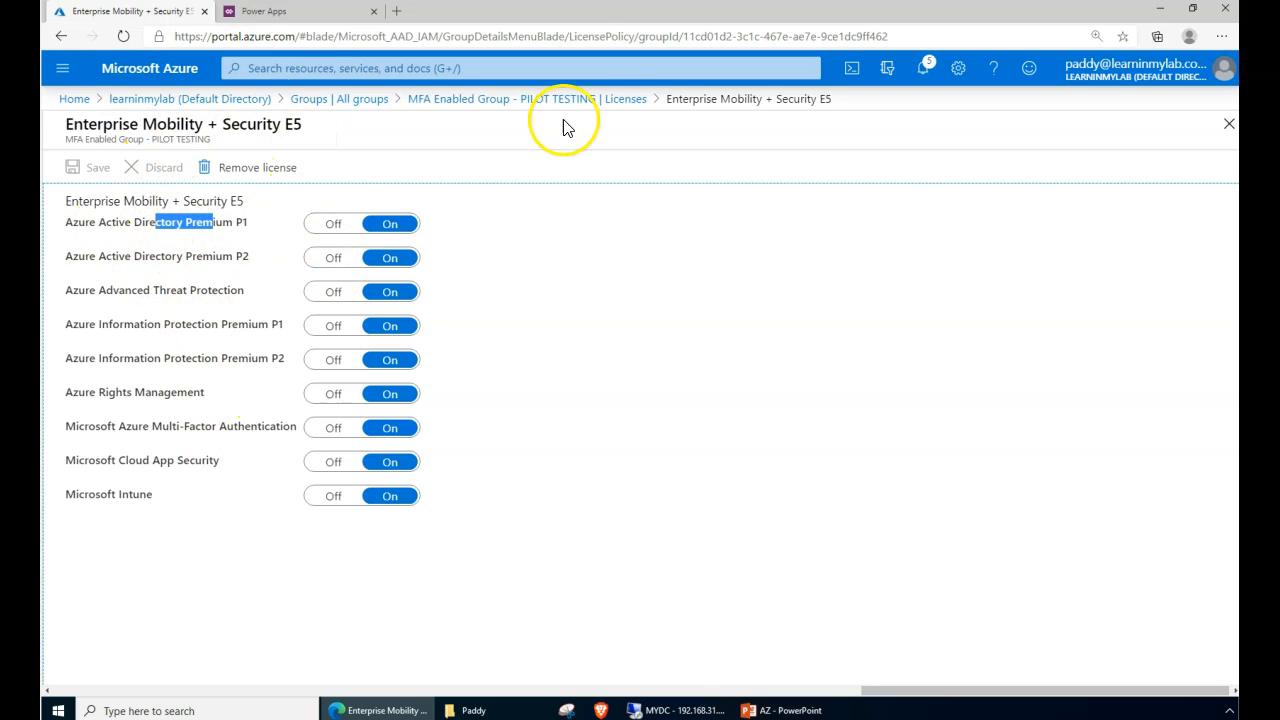
left_click(606, 99)
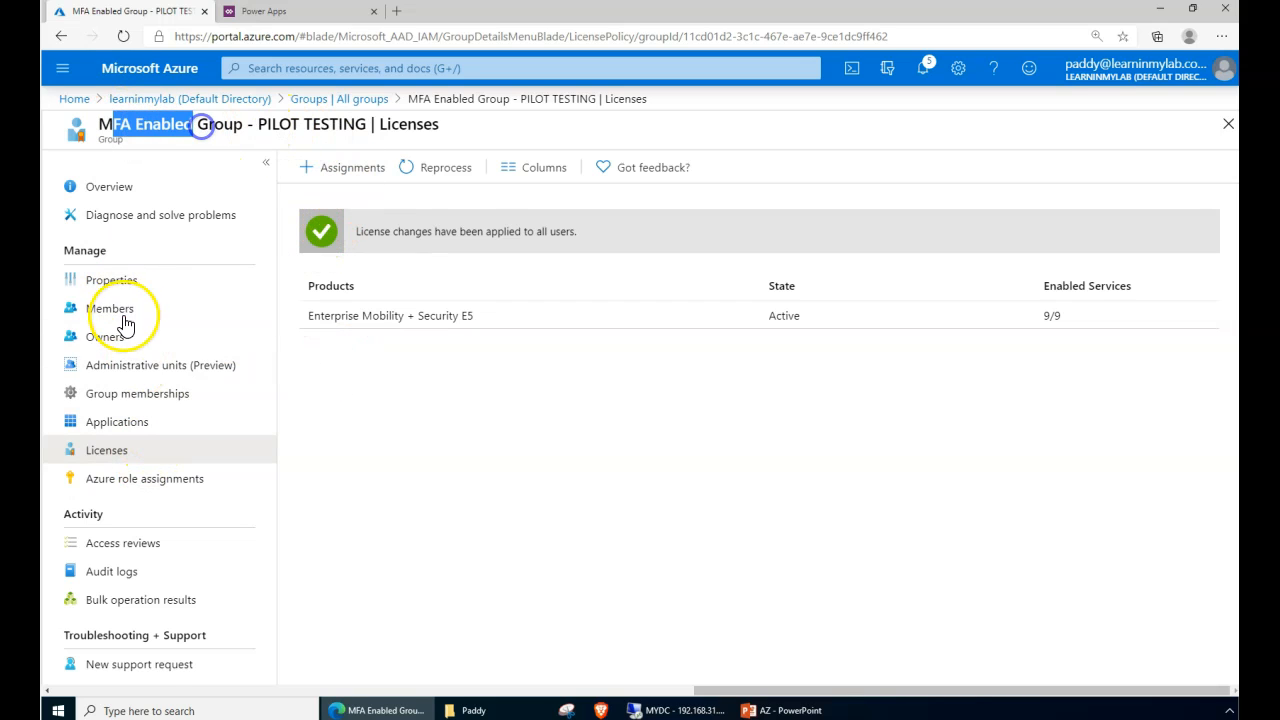
left_click(118, 312)
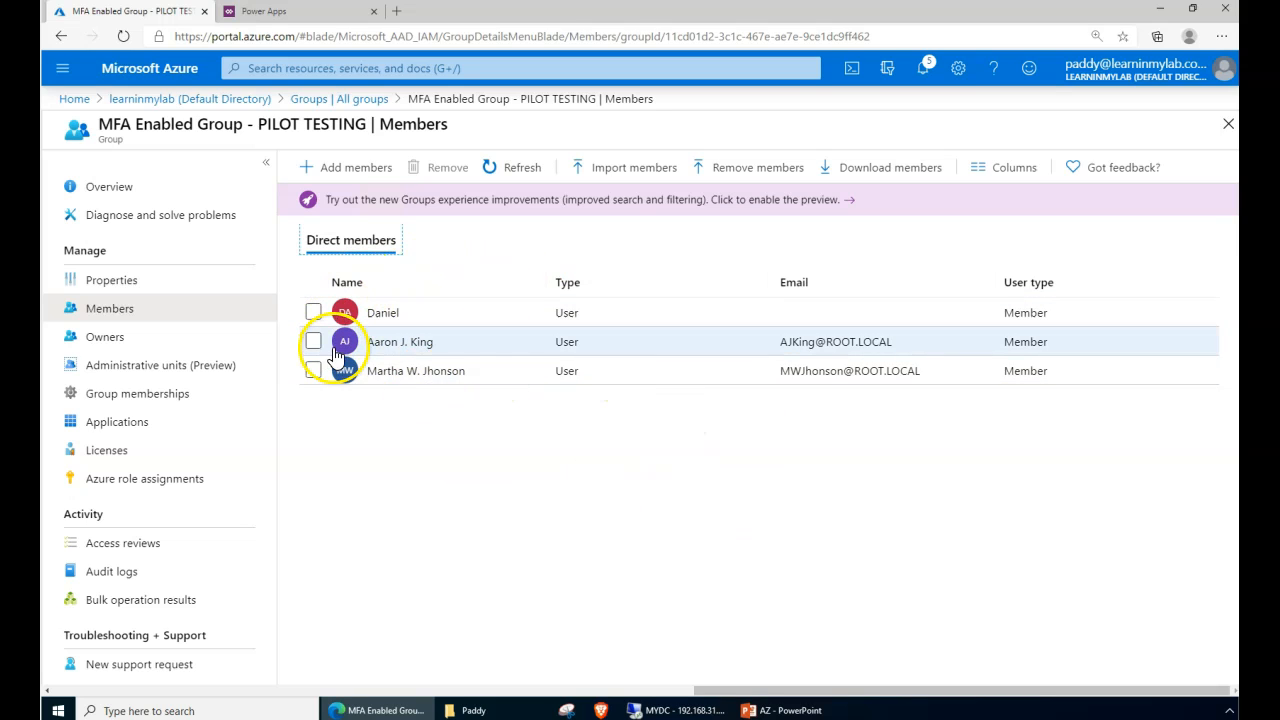
- Check a member's licences show E5 inherited from the group, then return to learninmylab Overview
left_click(392, 315)
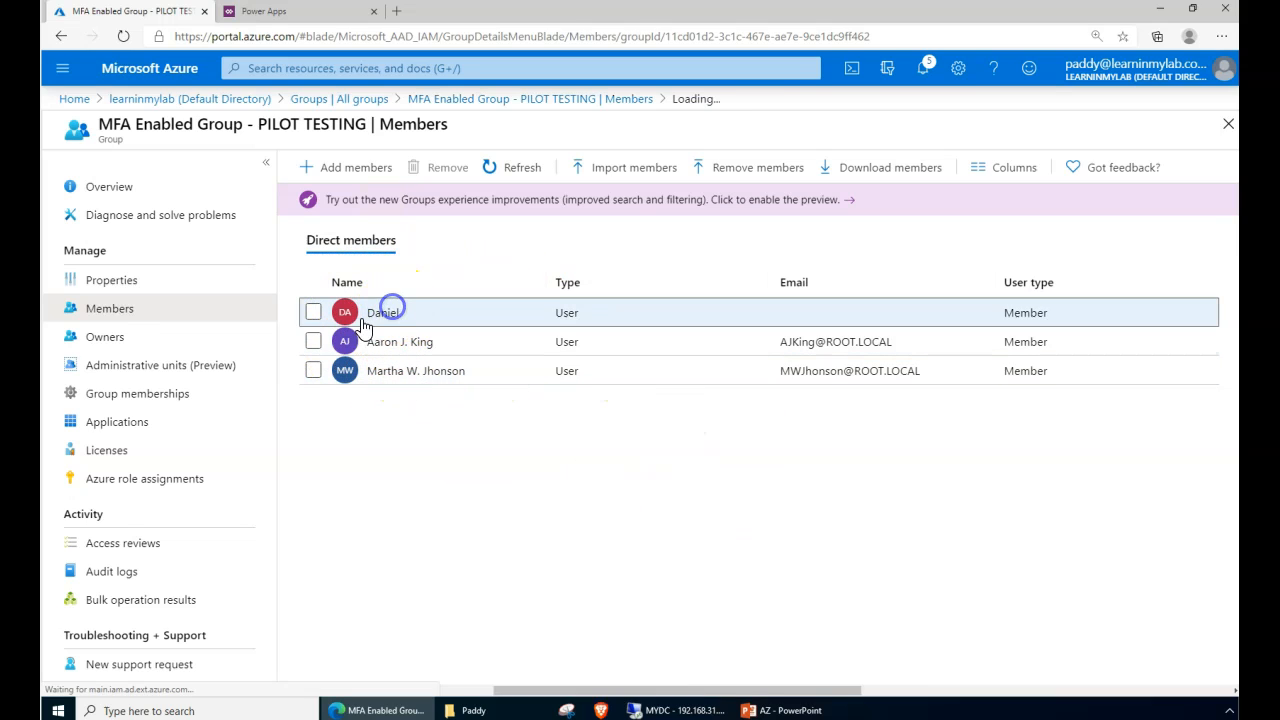
left_click(115, 395)
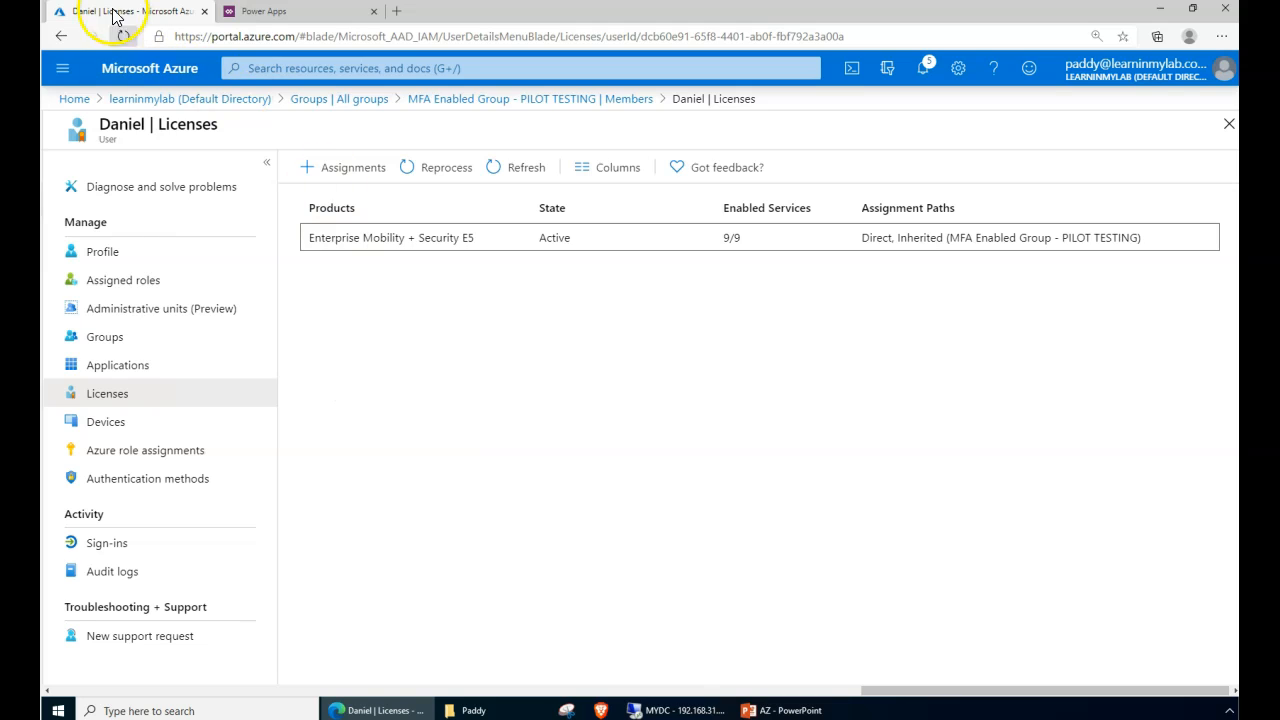
left_click(120, 99)
- Open the learninmylab directory's Security settings and go to Conditional Access
scroll(192, 442, "down", 2)
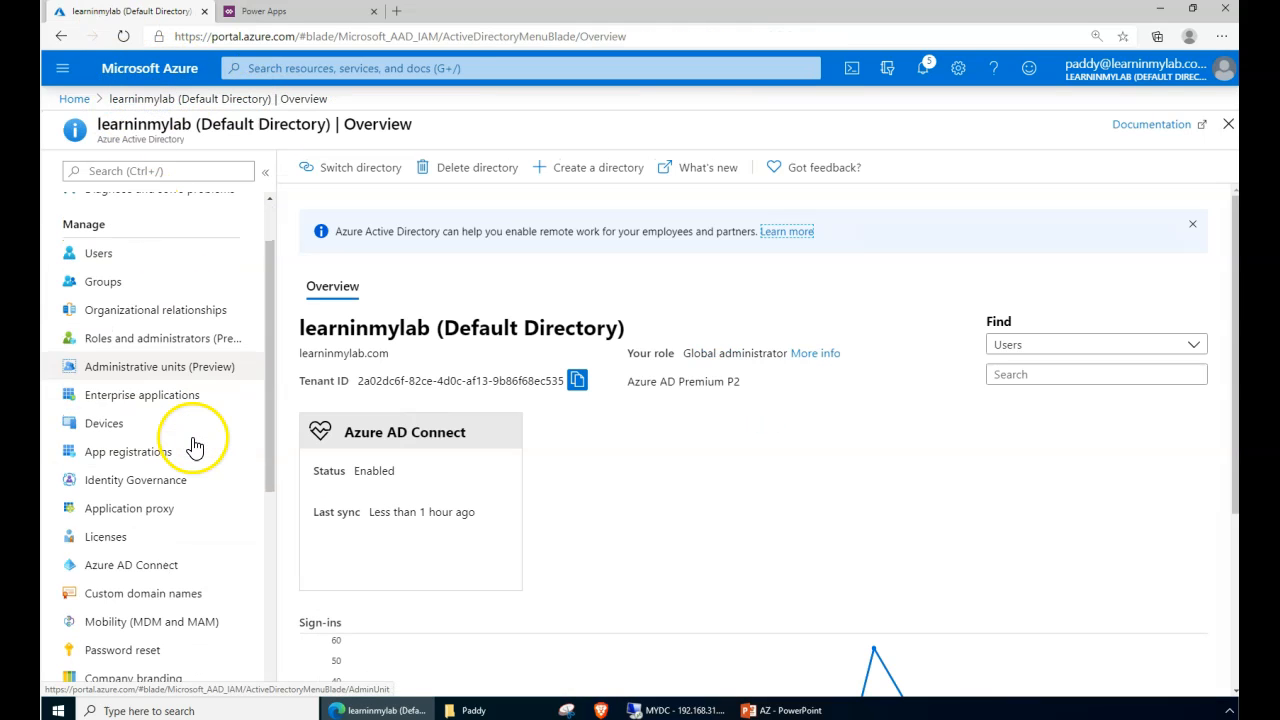
scroll(171, 400, "up", 2)
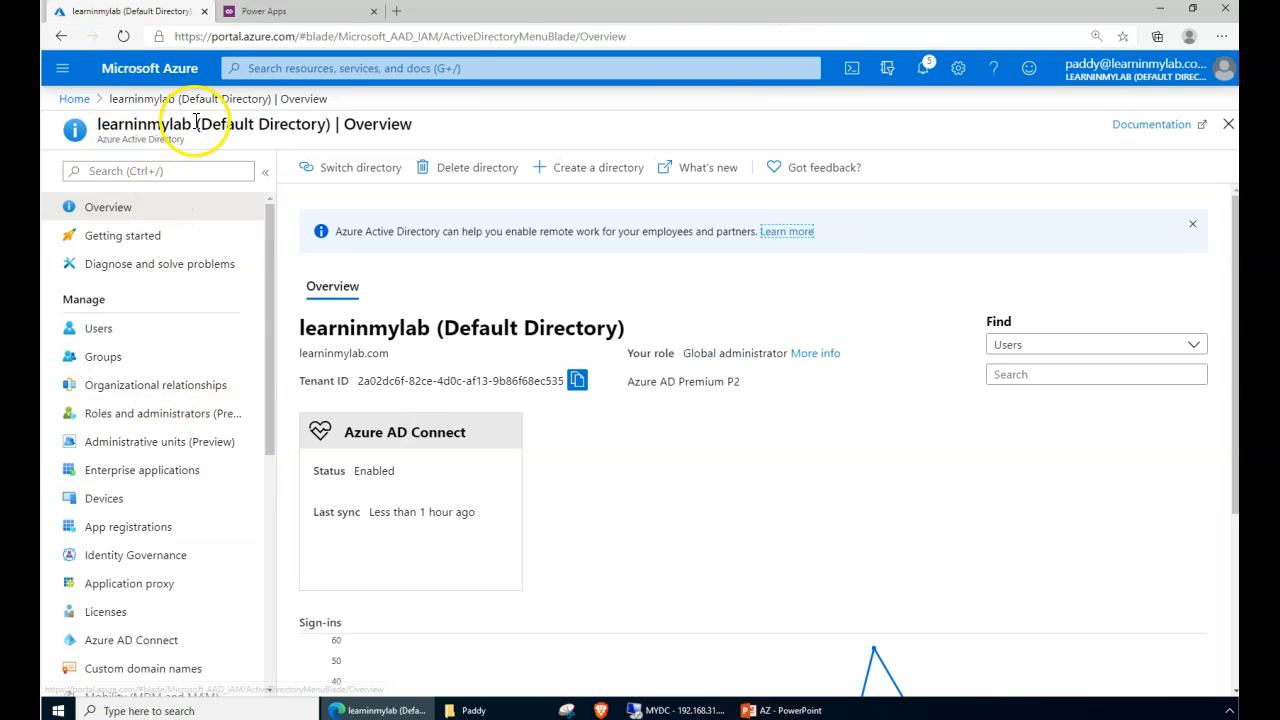
scroll(172, 470, "down", 2)
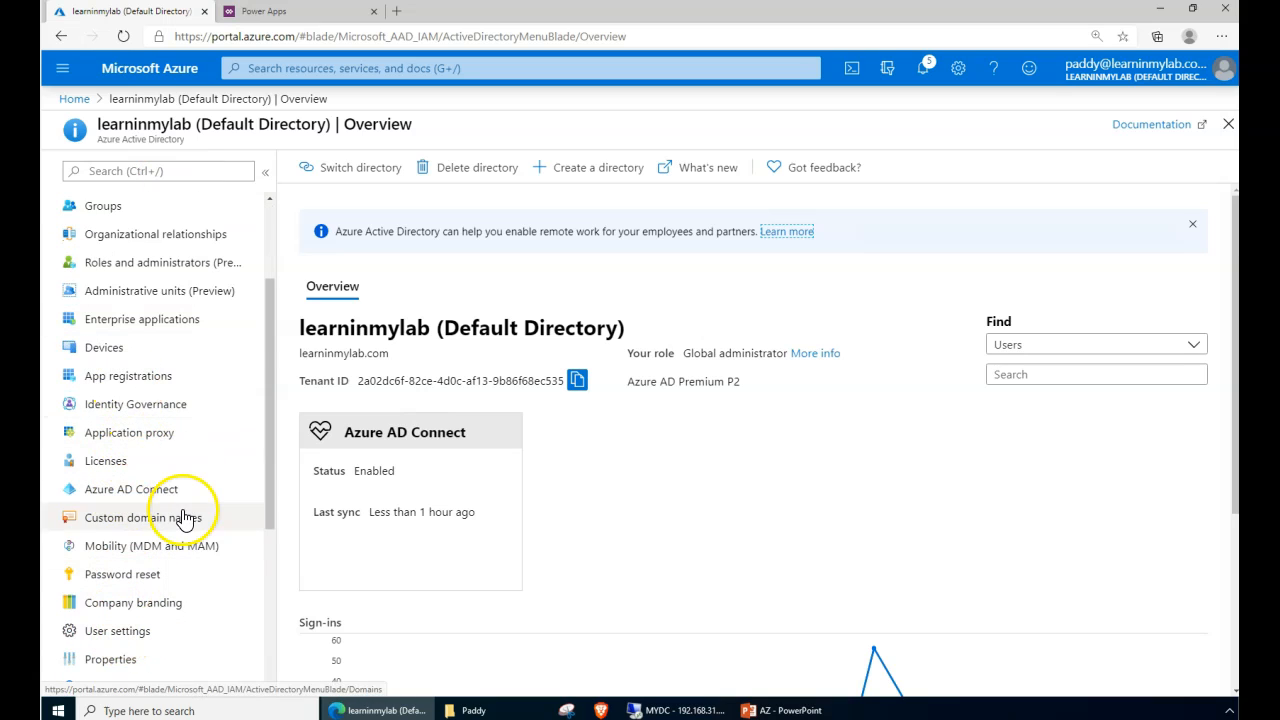
scroll(180, 510, "down", 2)
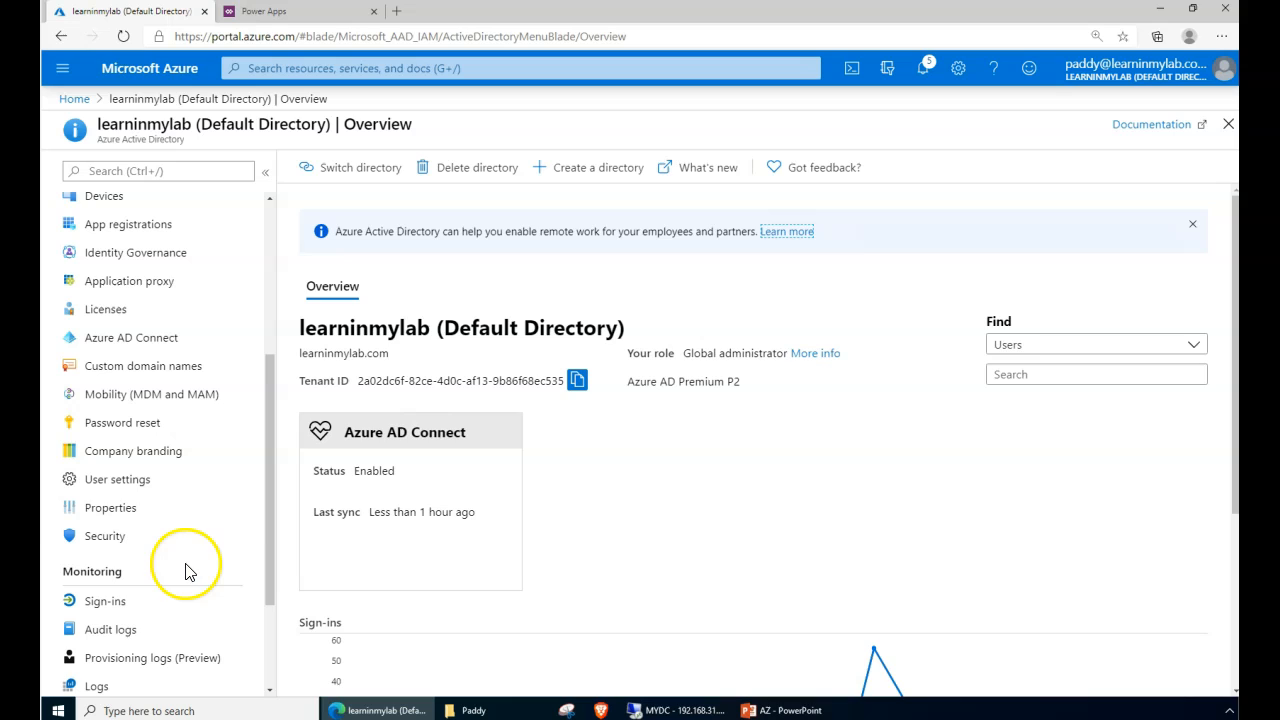
left_click(122, 535)
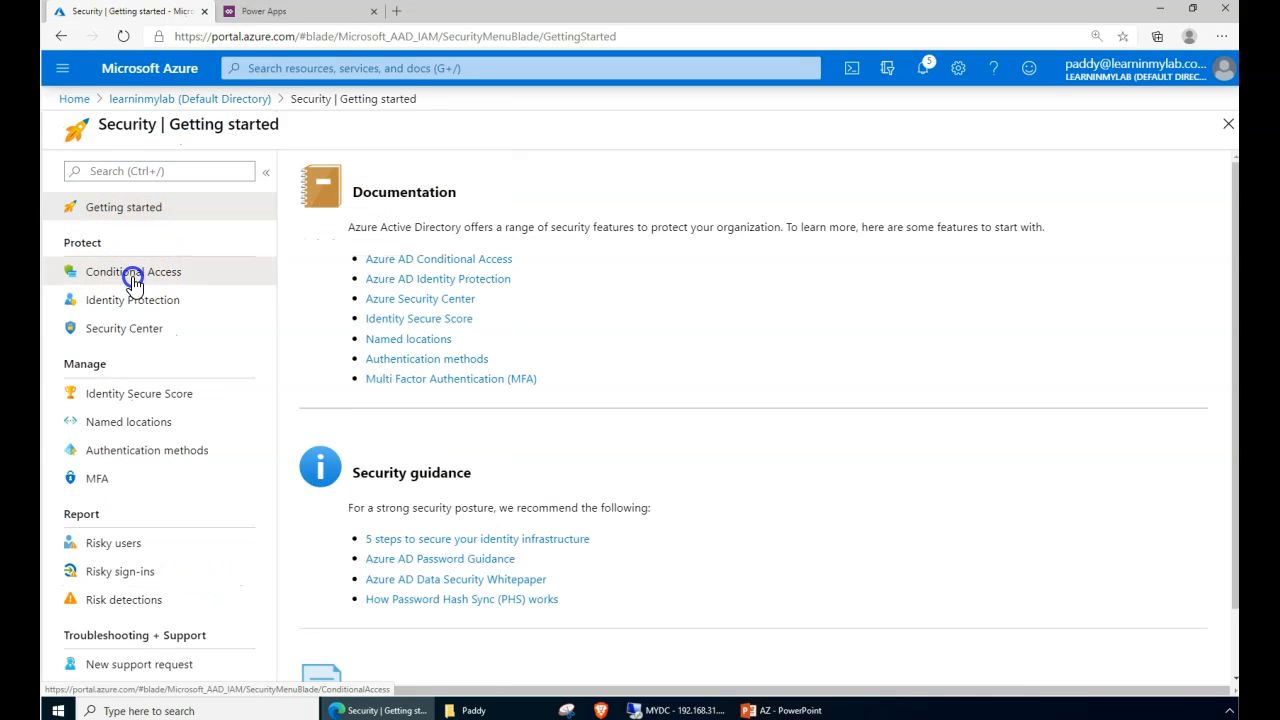
left_click(133, 282)
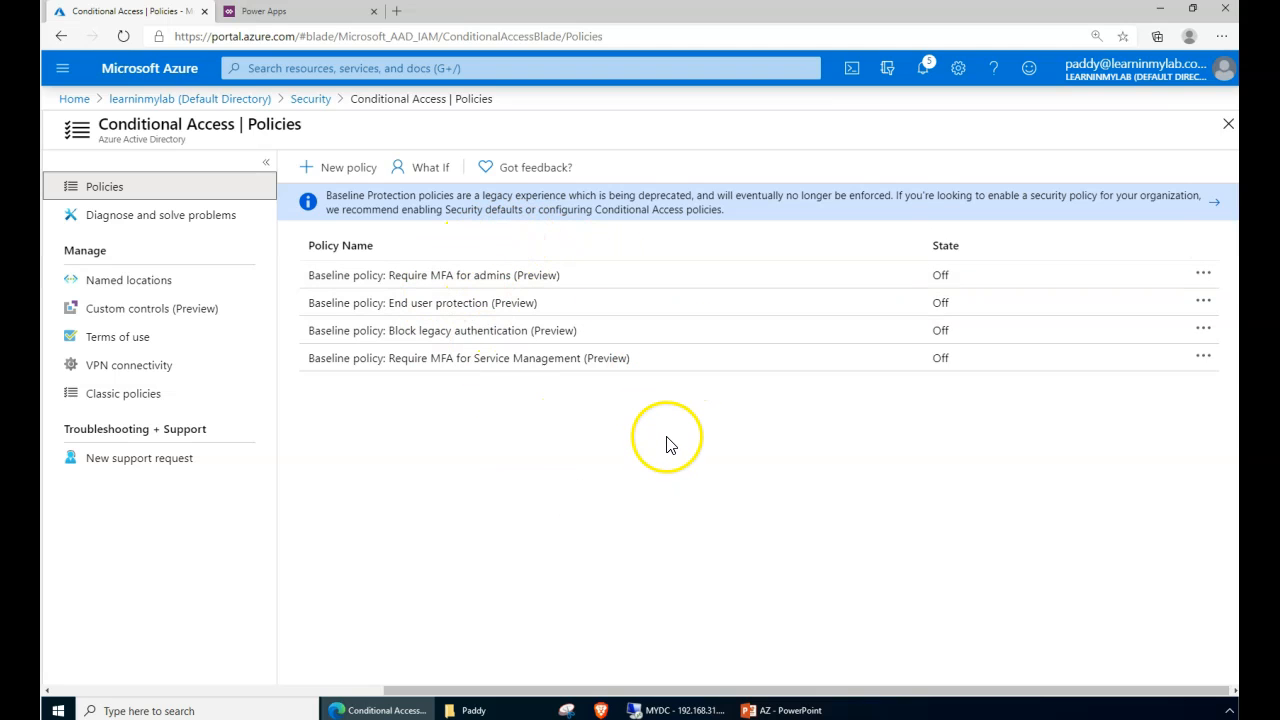
left_click(106, 186)
left_click_drag(329, 138, 413, 293)
left_click(429, 472)
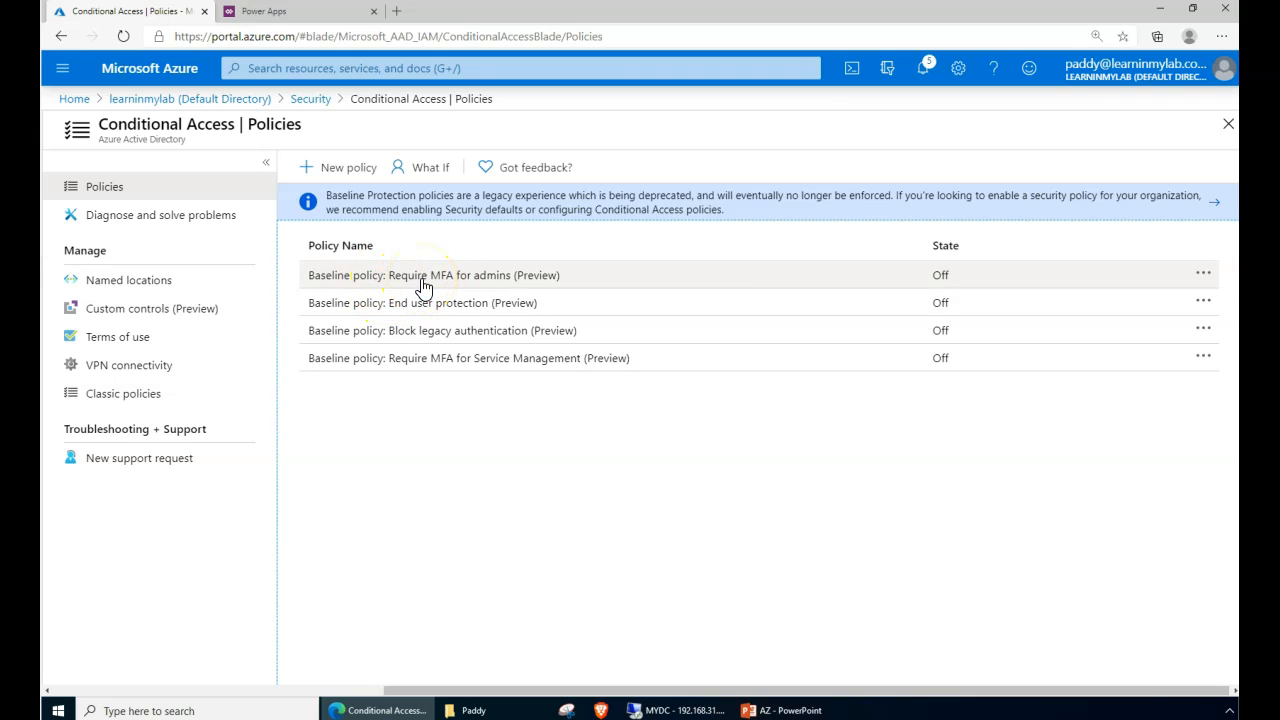
left_click(425, 170)
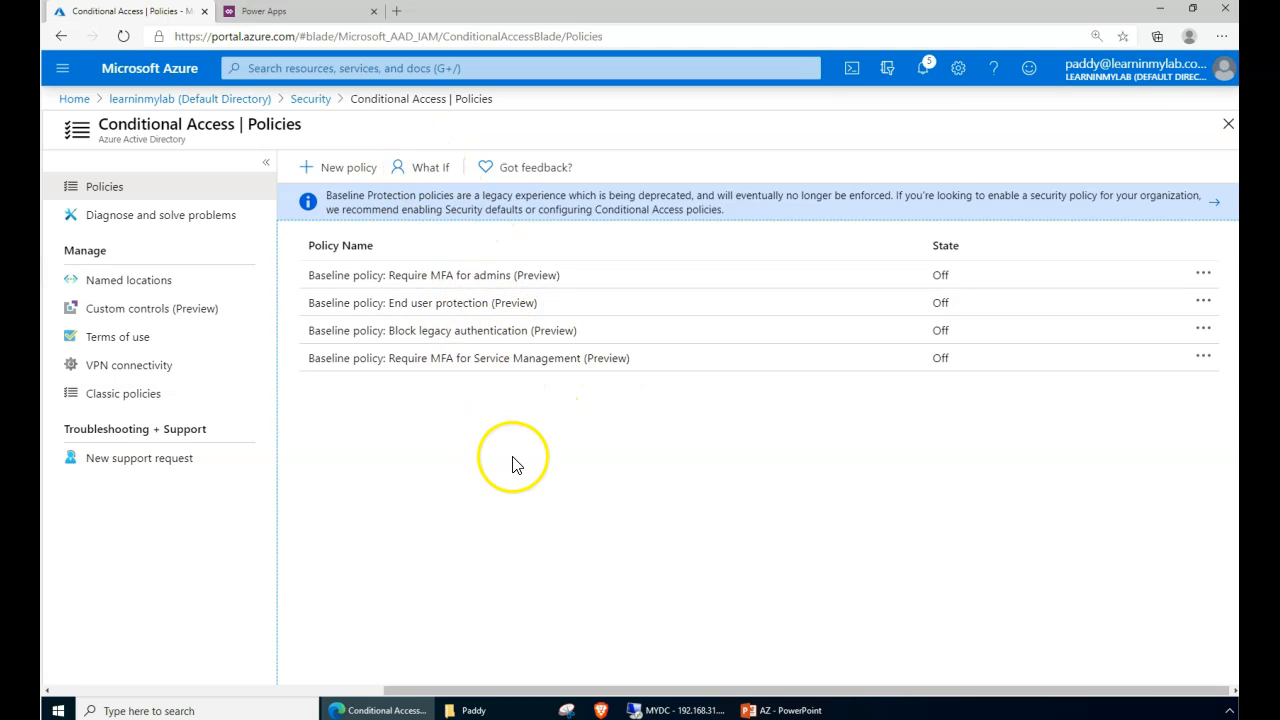
left_click_drag(100, 125, 277, 127)
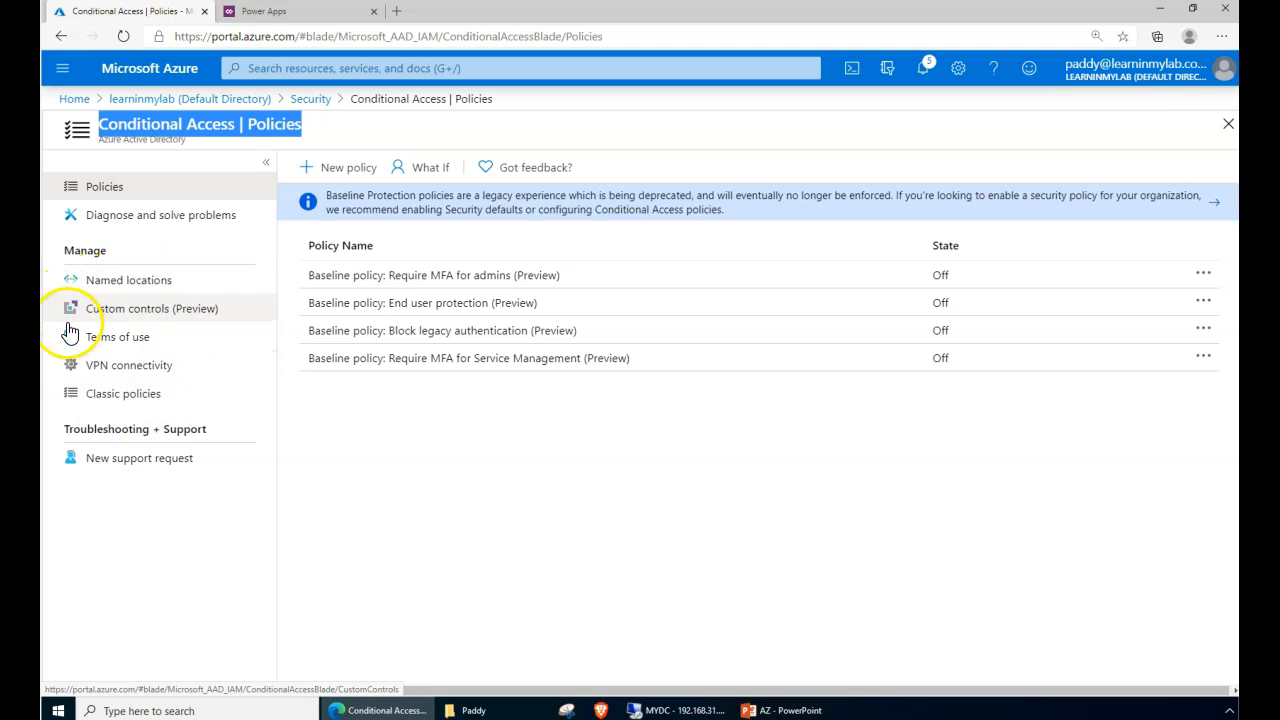
- Look at Named locations and Custom controls (Preview), then open Terms of use
left_click(140, 287)
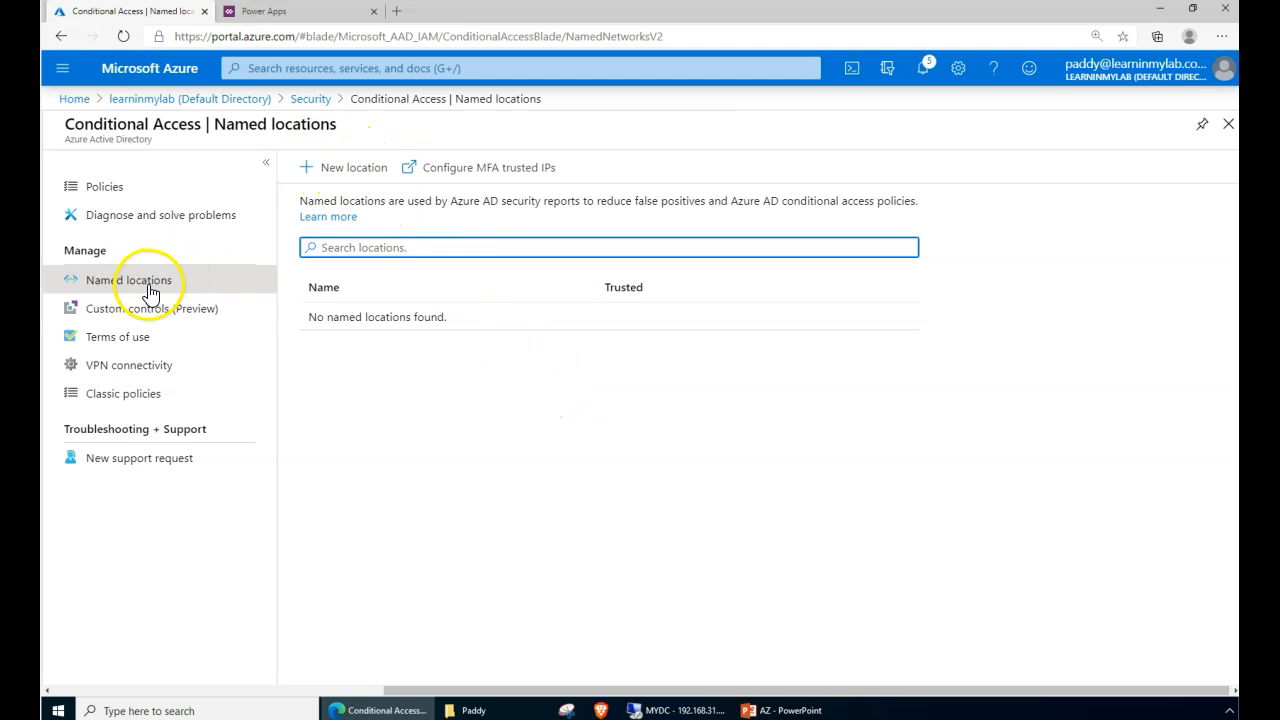
left_click(121, 316)
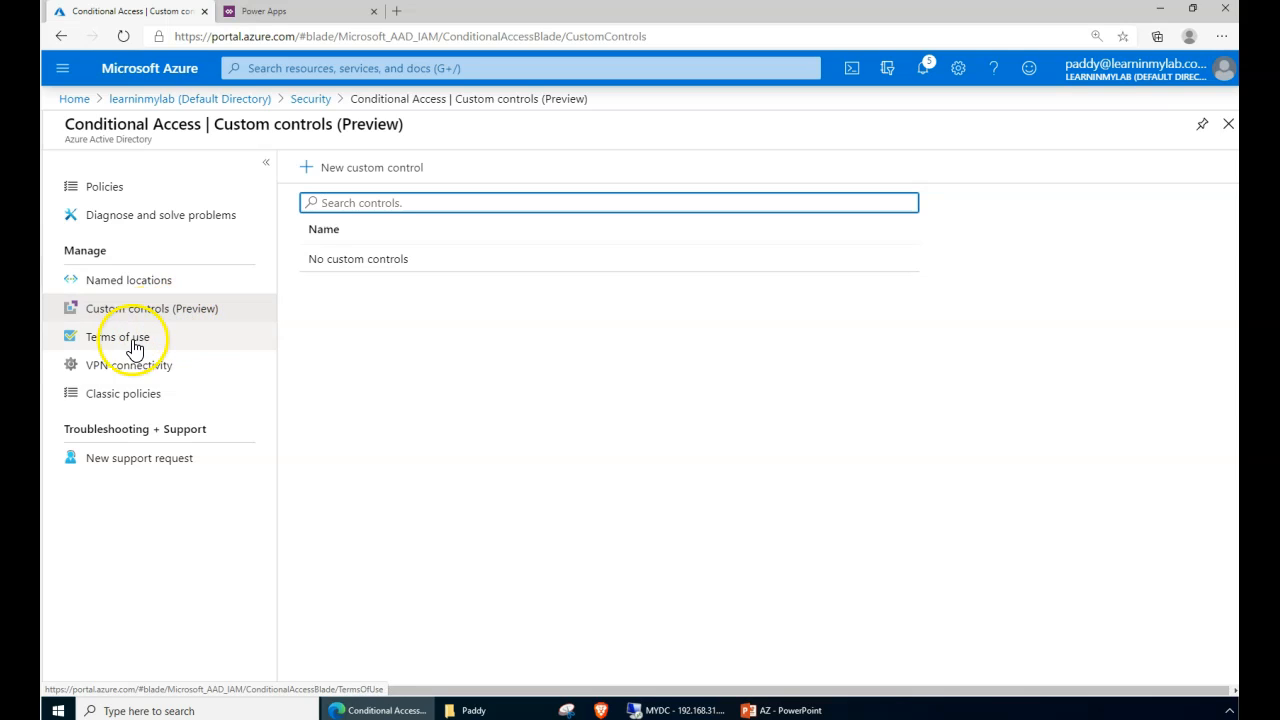
left_click(95, 341)
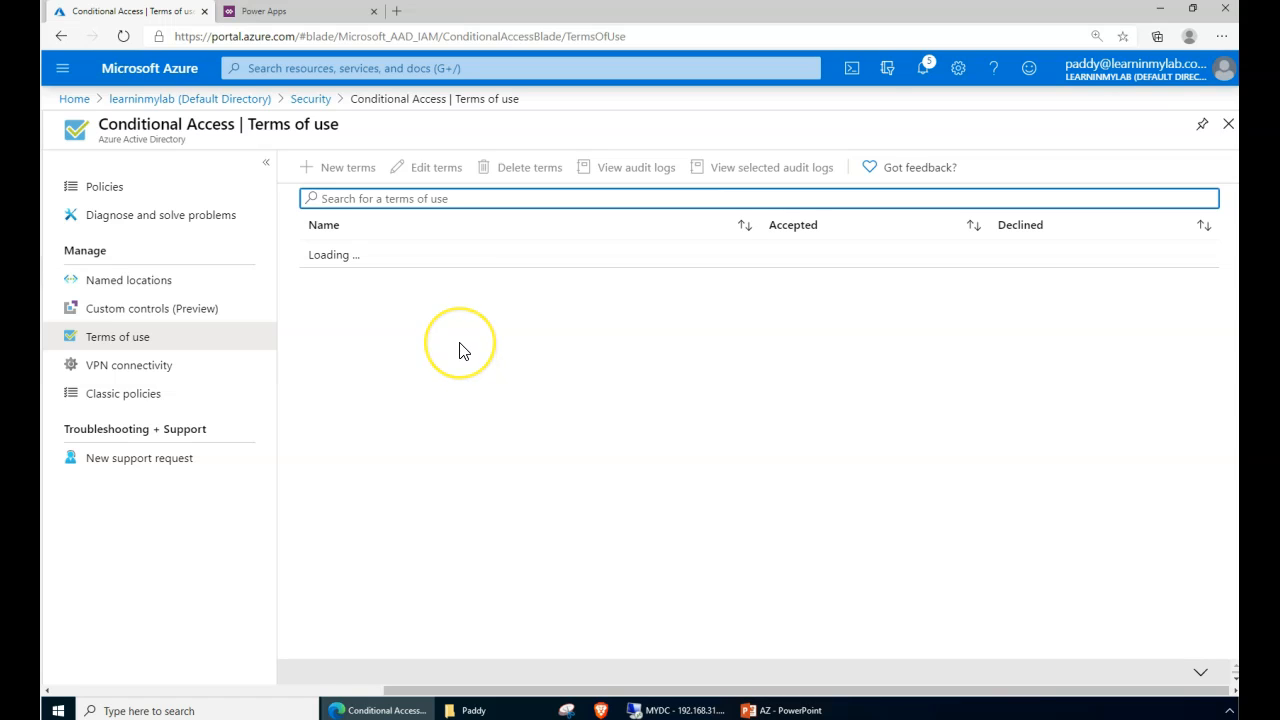
- Switch from VPN connectivity to Classic policies and set Show to All policies
left_click(99, 375)
left_click(100, 395)
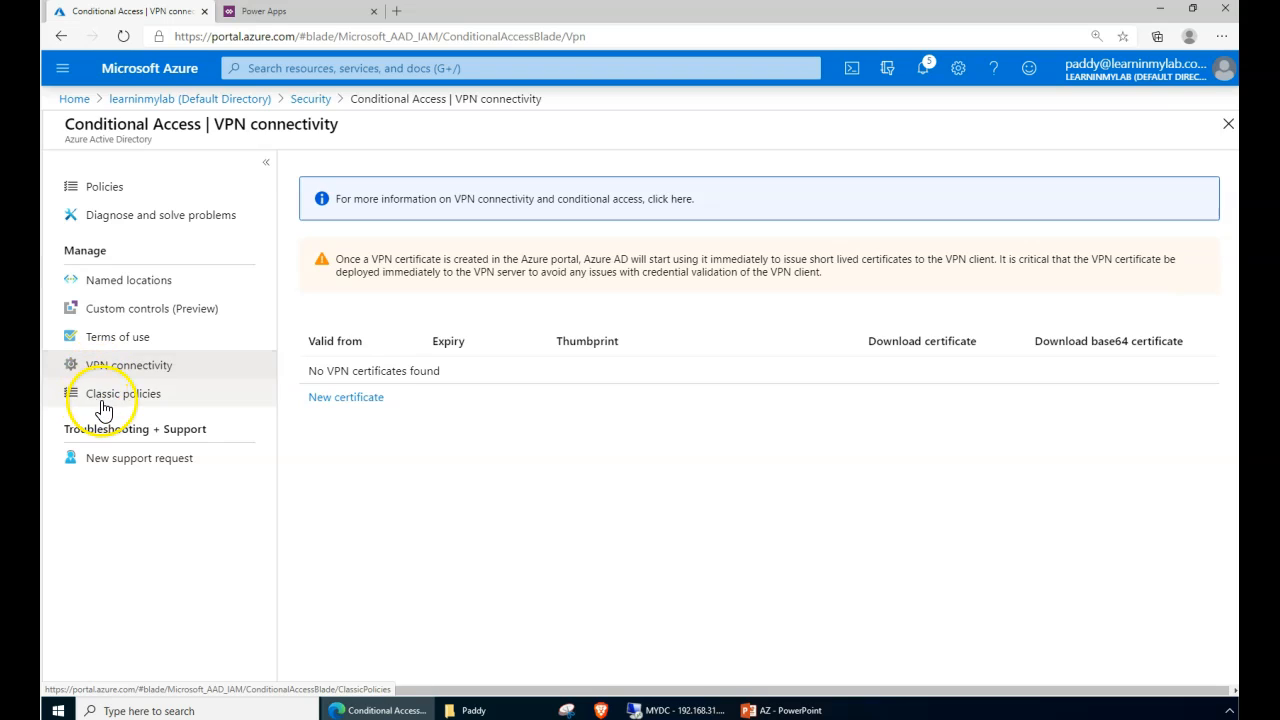
left_click(134, 372)
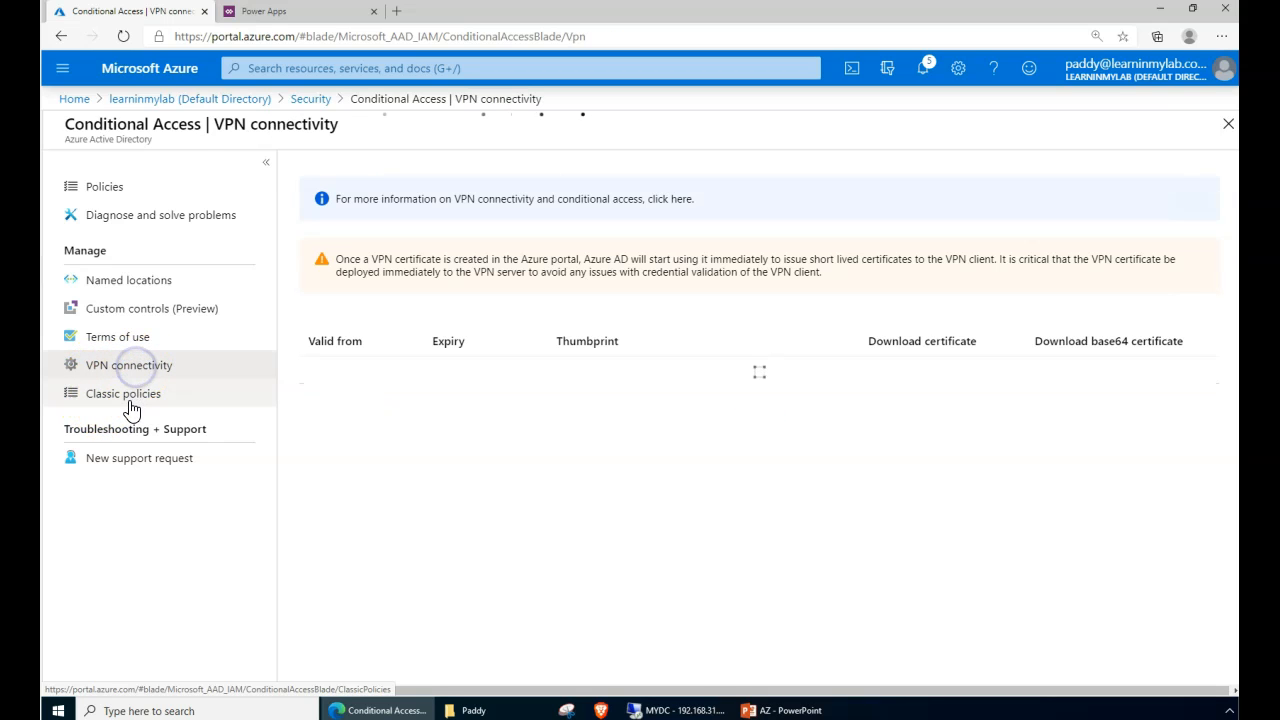
left_click(133, 397)
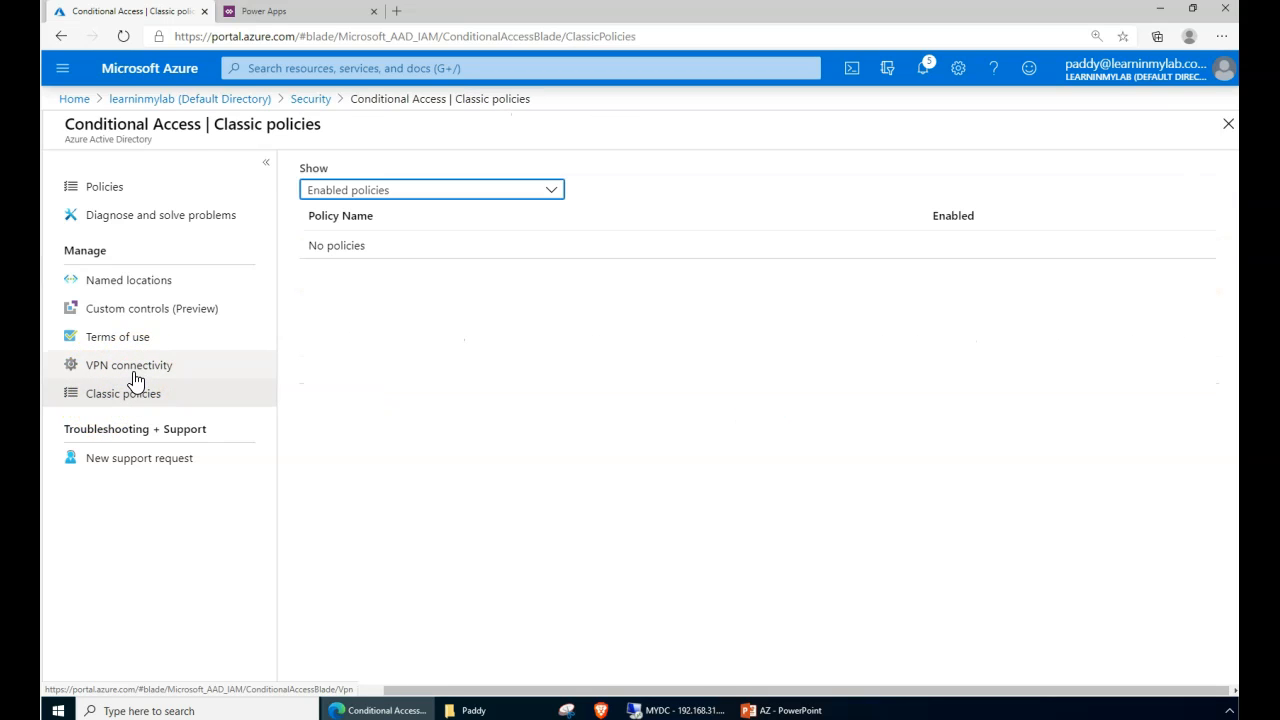
left_click(135, 376)
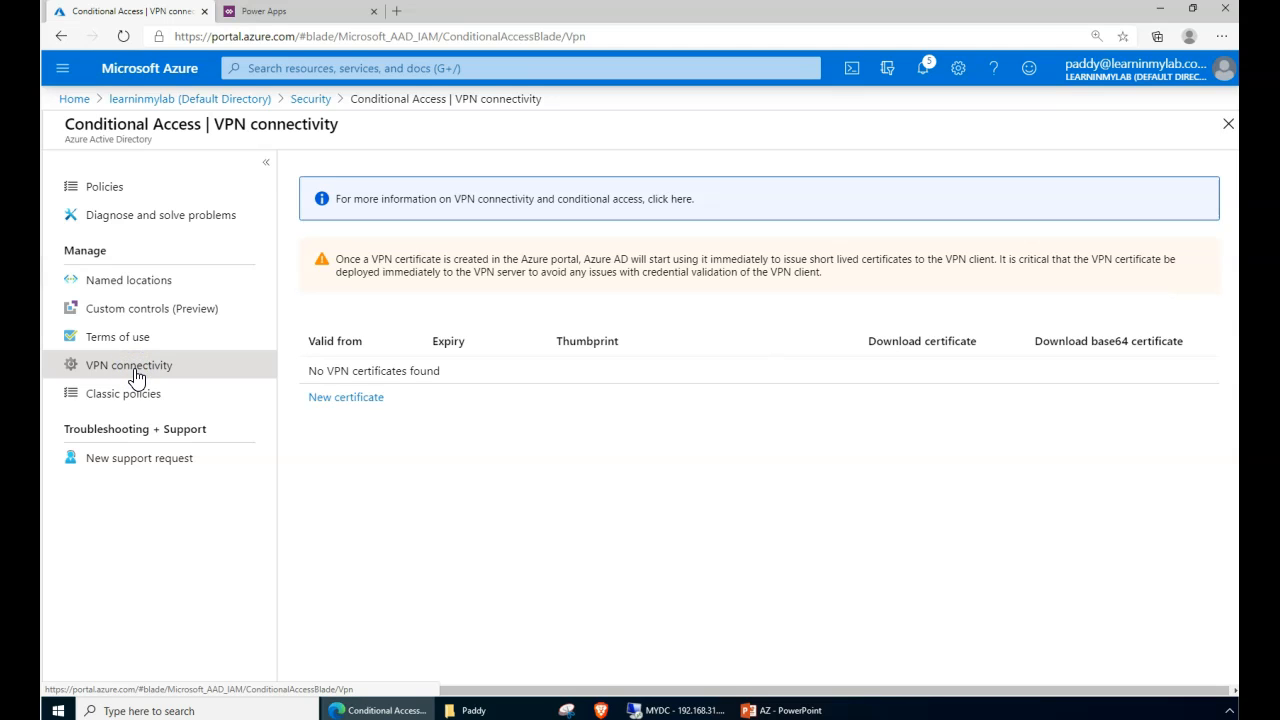
left_click(128, 397)
left_click(124, 375)
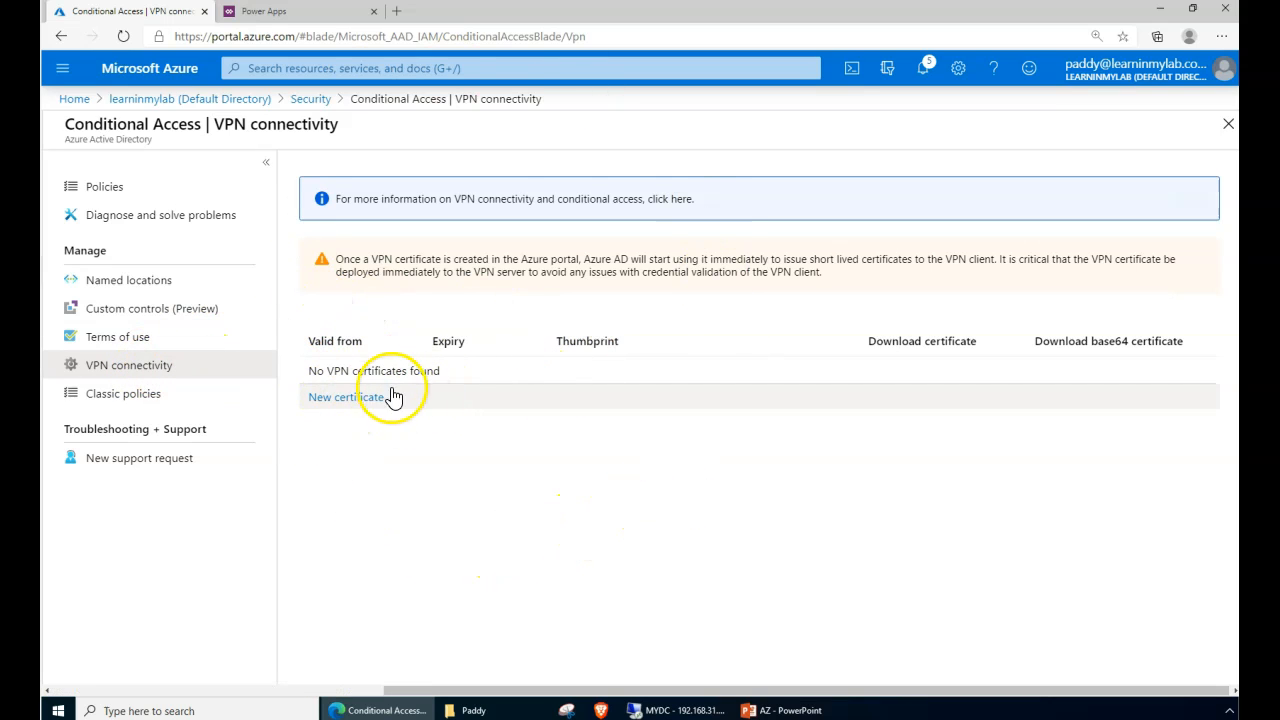
left_click(131, 396)
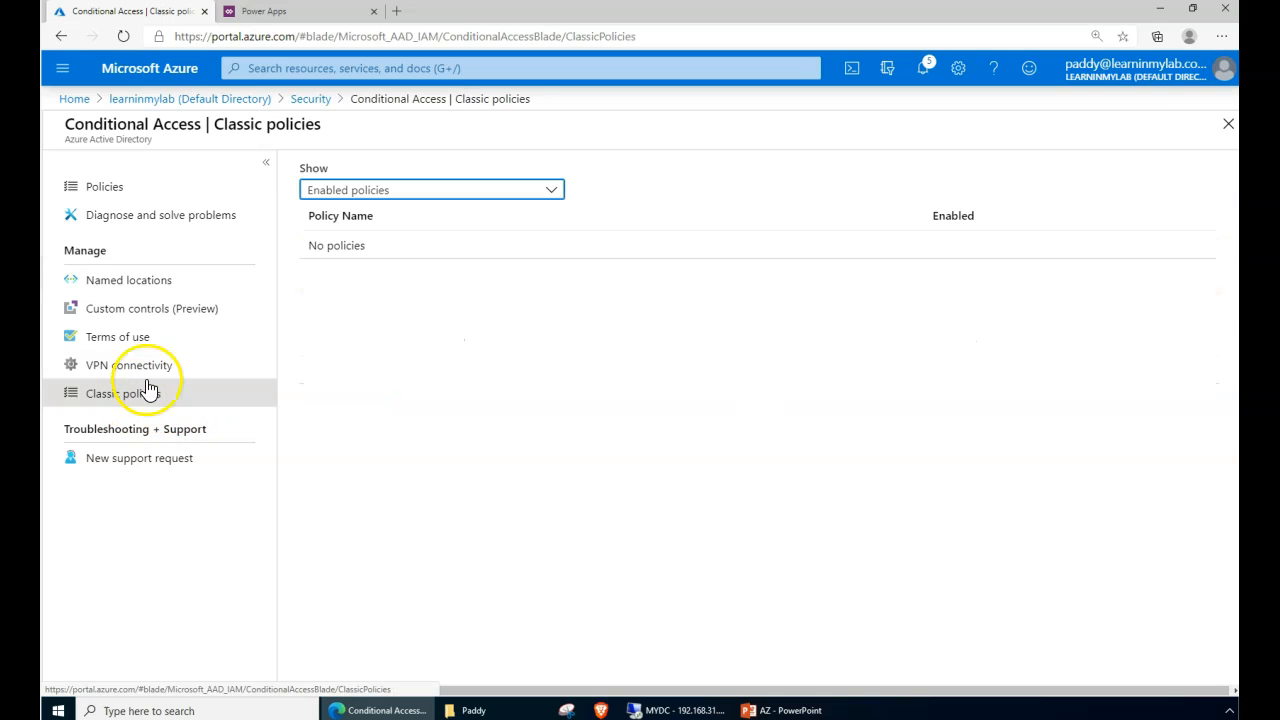
left_click(407, 192)
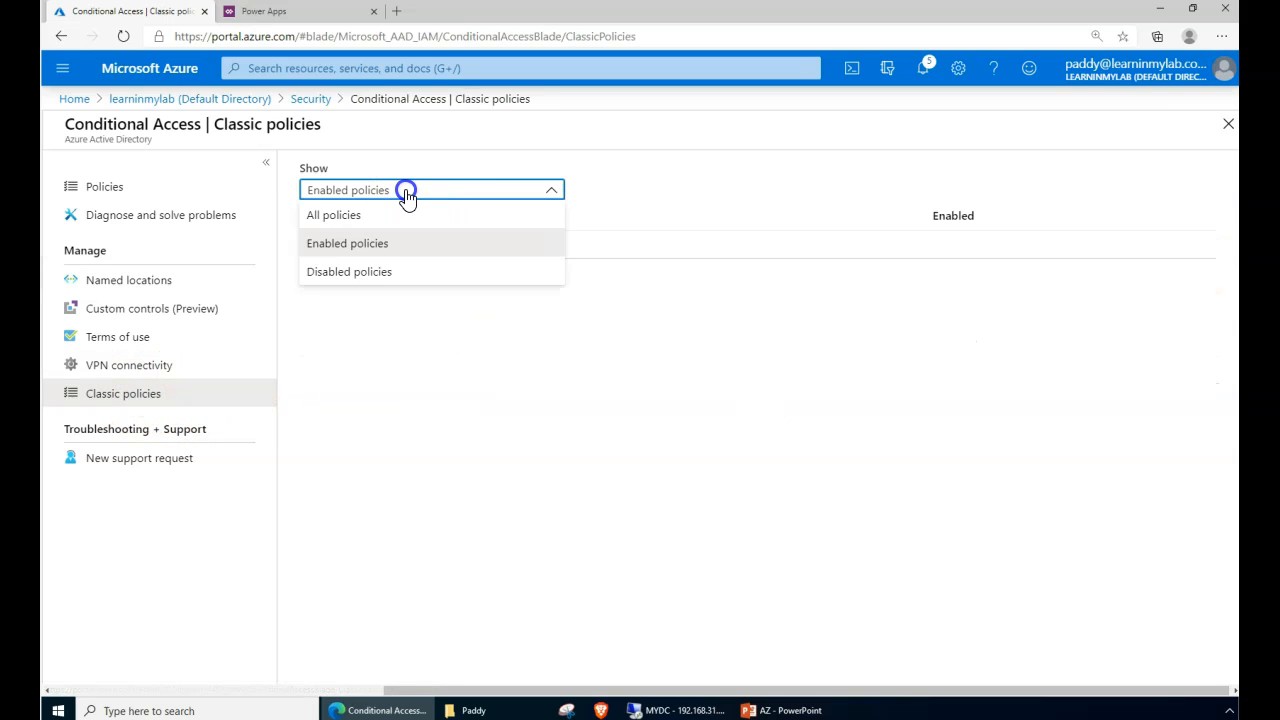
left_click(337, 215)
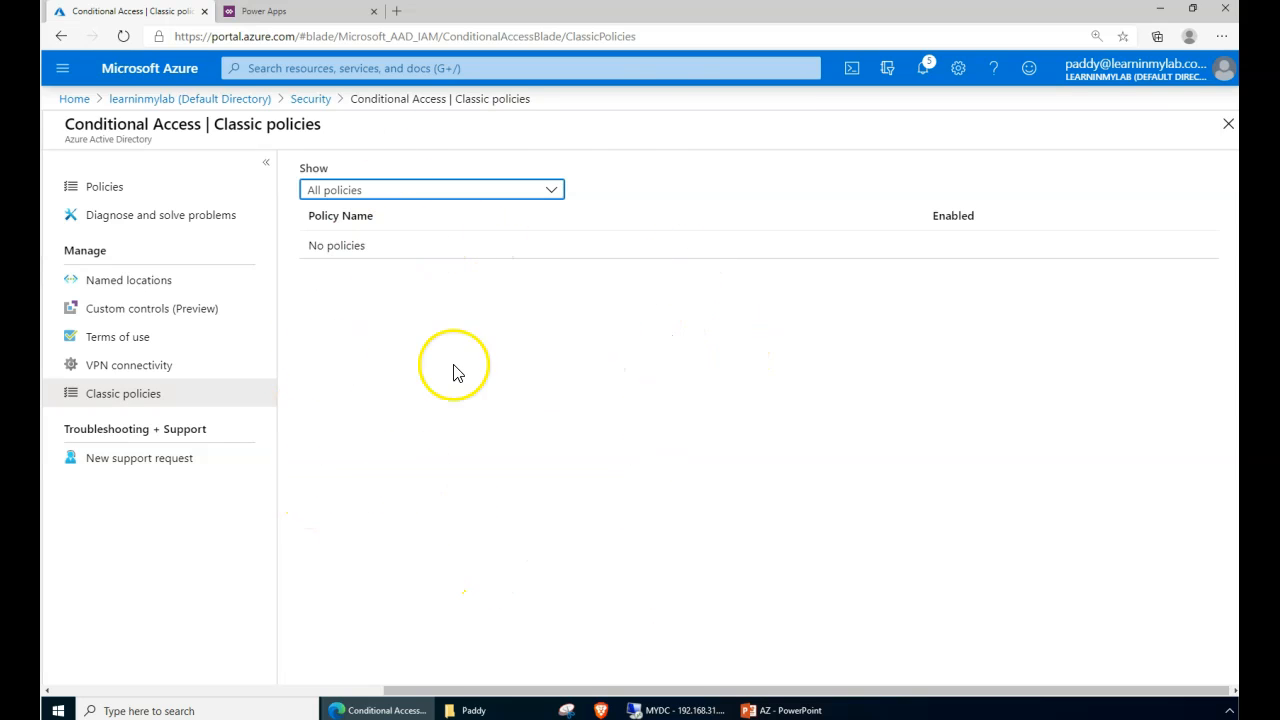
- Confirm the classic policies table shows No policies, then open Named locations
left_click(378, 406)
left_click(450, 426)
left_click(121, 281)
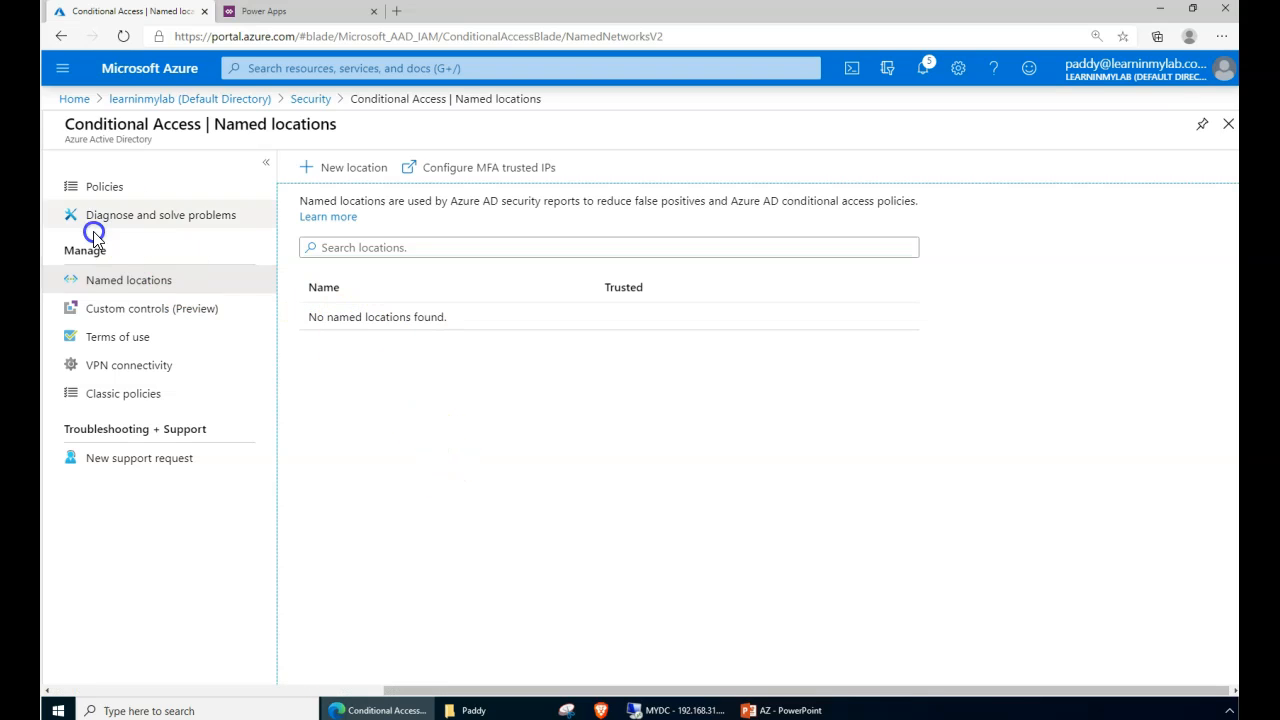
- Start a named location 'USA - CA' with IP range 183.83.217.225/24, then choose Countries/Regions
left_click(334, 171)
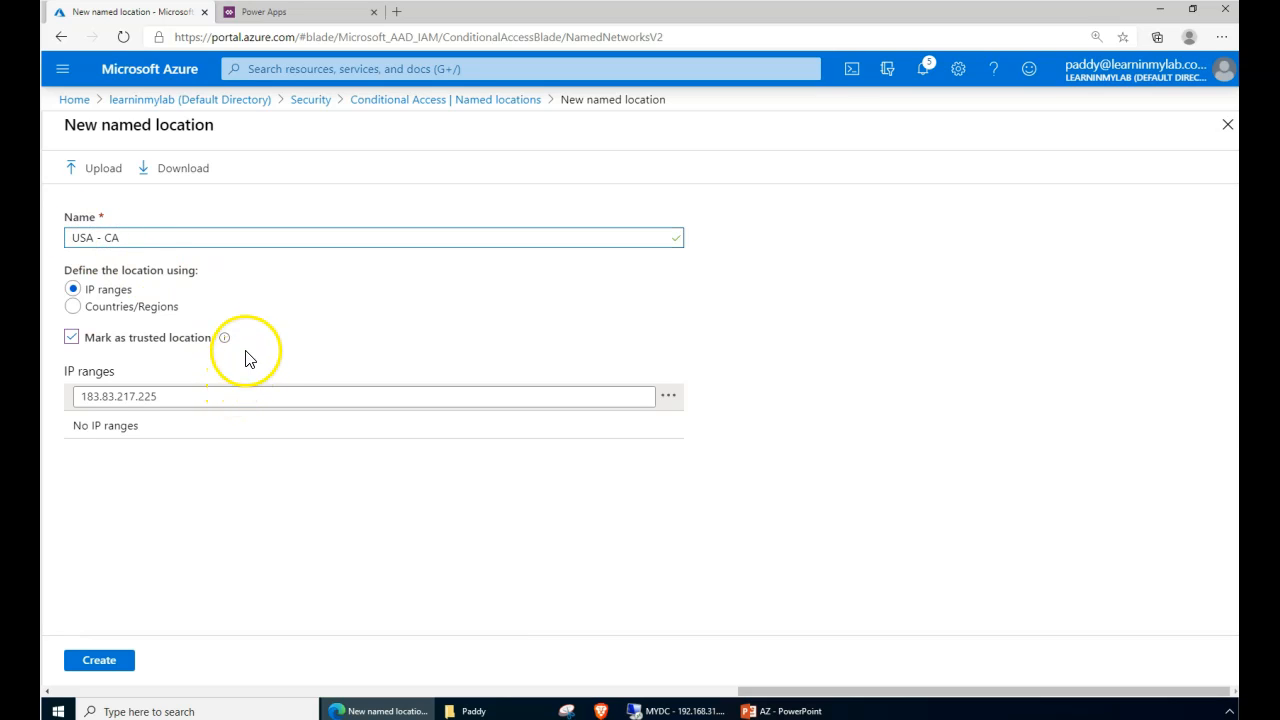
left_click_drag(77, 288, 128, 308)
left_click(165, 392)
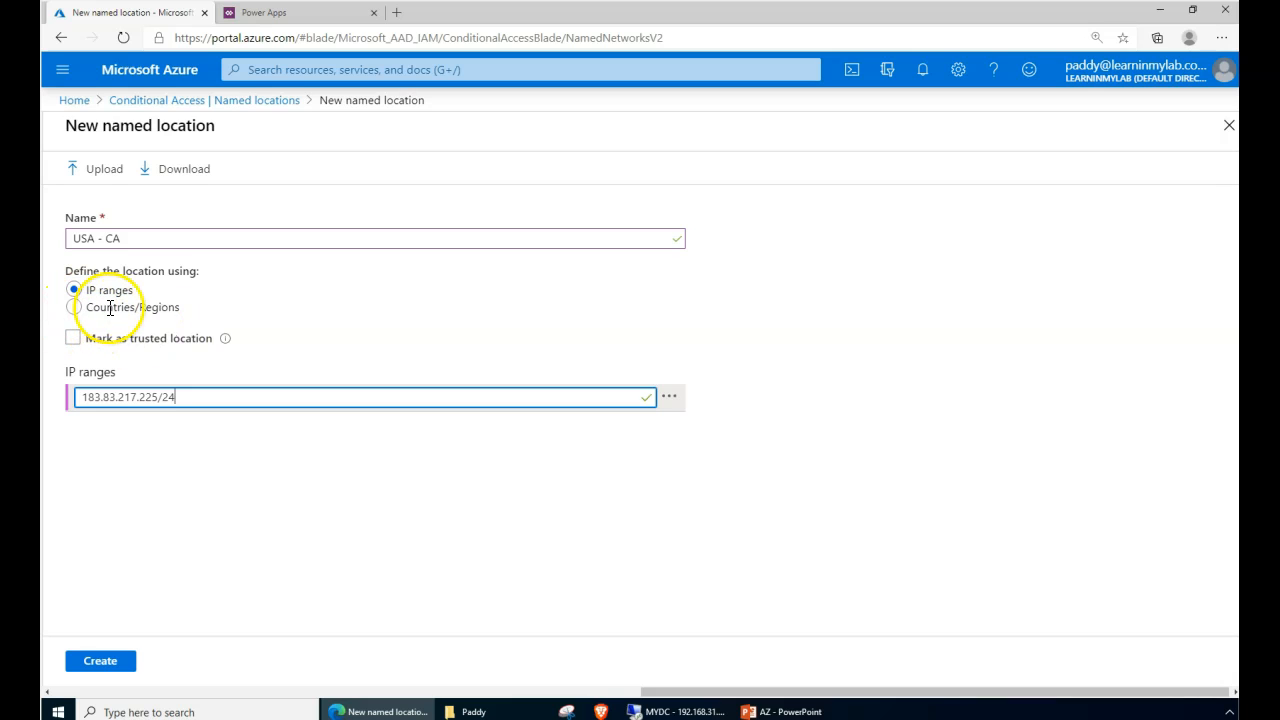
left_click(148, 310)
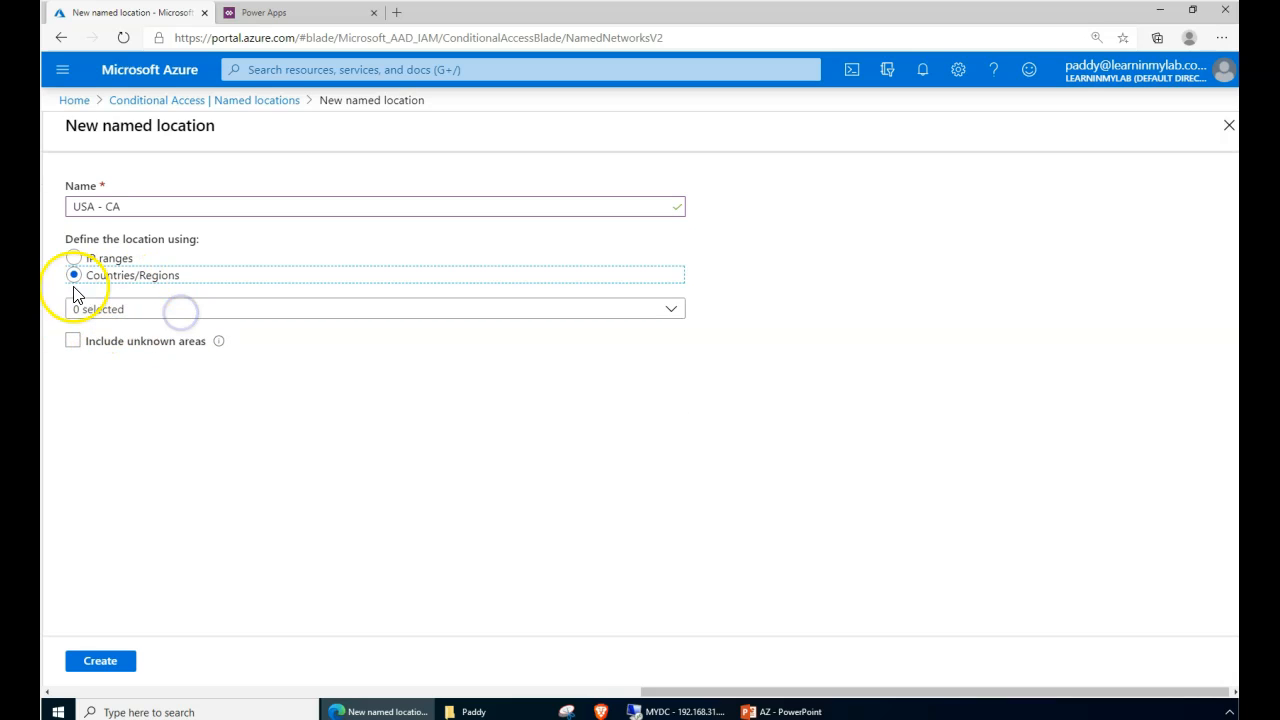
- Browse the Countries/Regions dropdown of the new named location
left_click(180, 311)
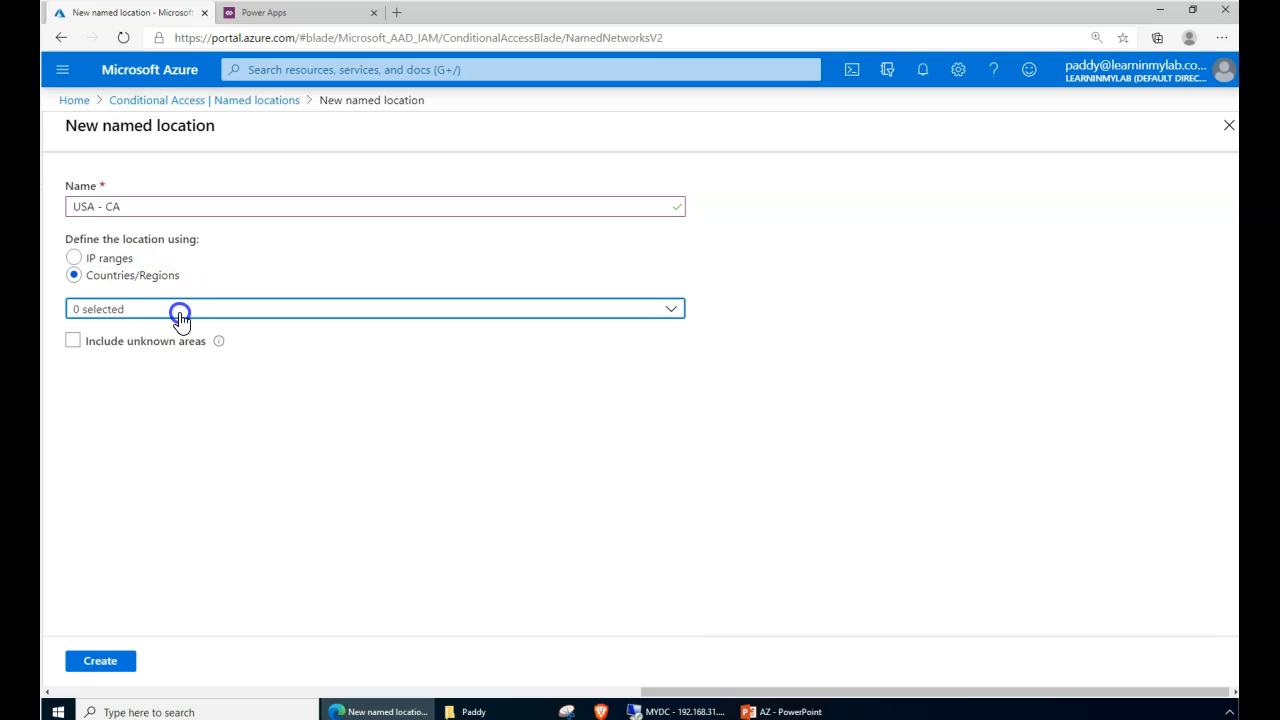
left_click_drag(681, 342, 501, 320)
left_click(137, 206)
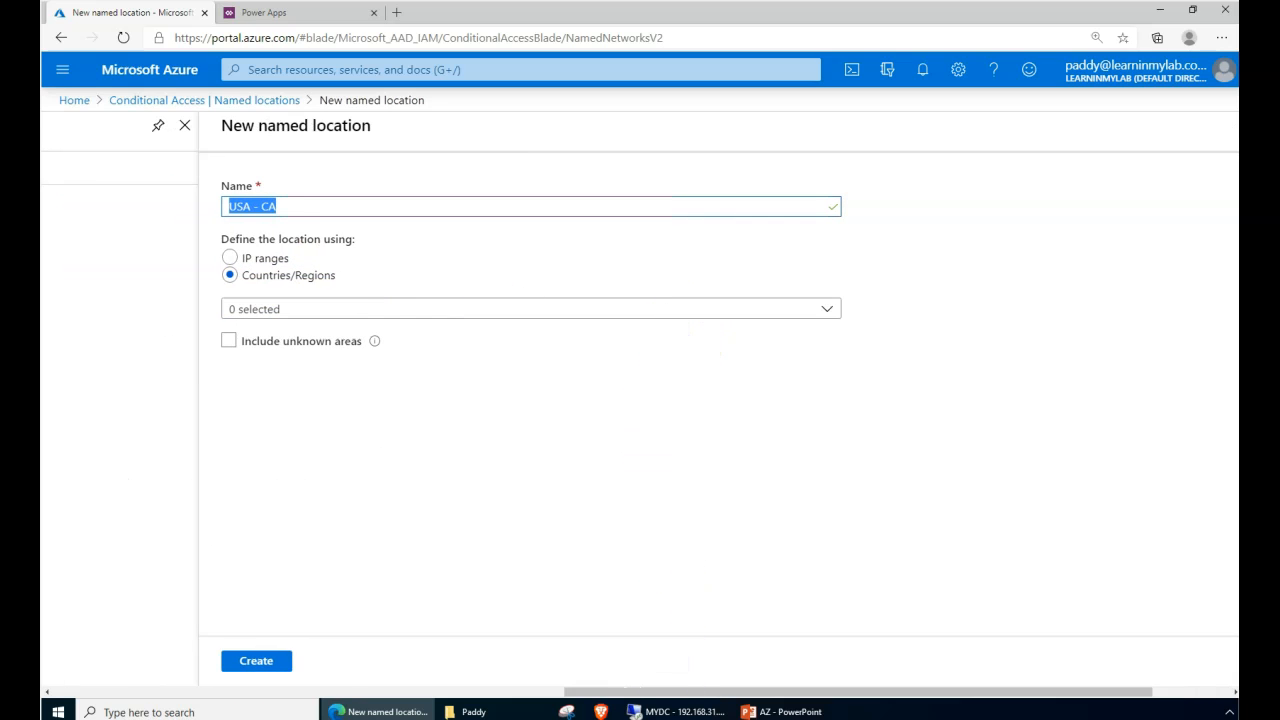
left_click(829, 315)
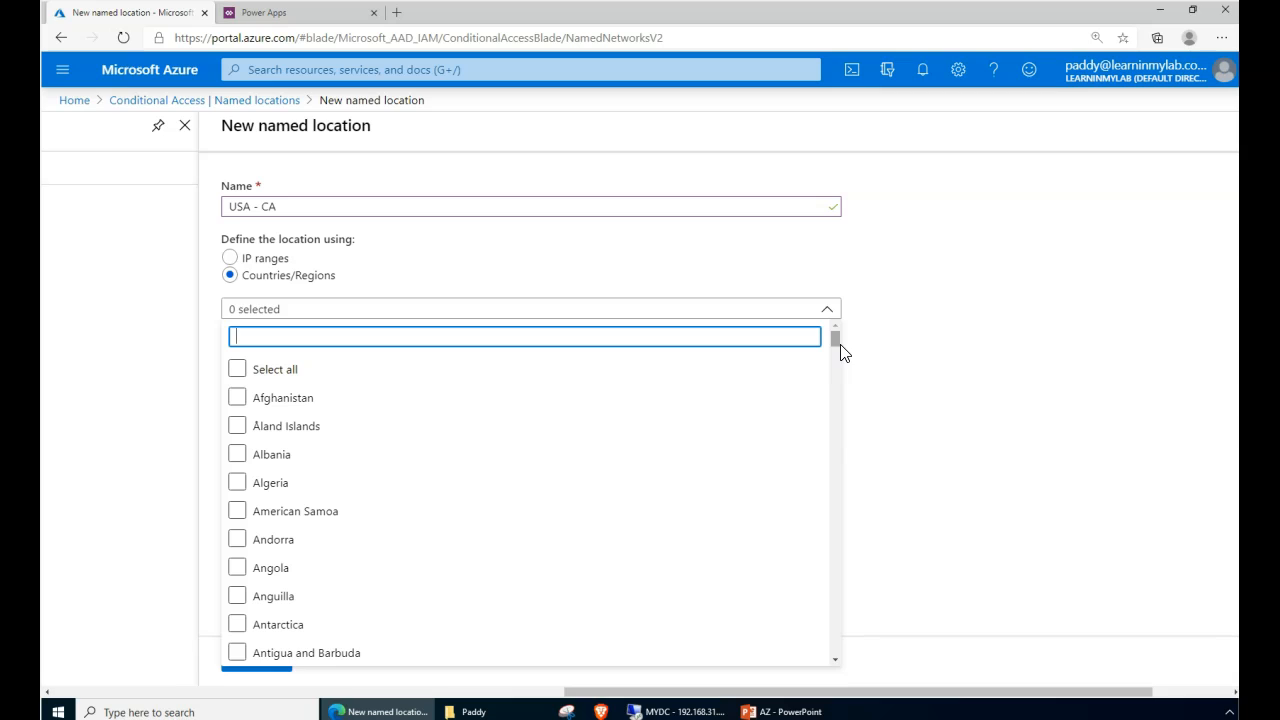
left_click(694, 426)
left_click(635, 594)
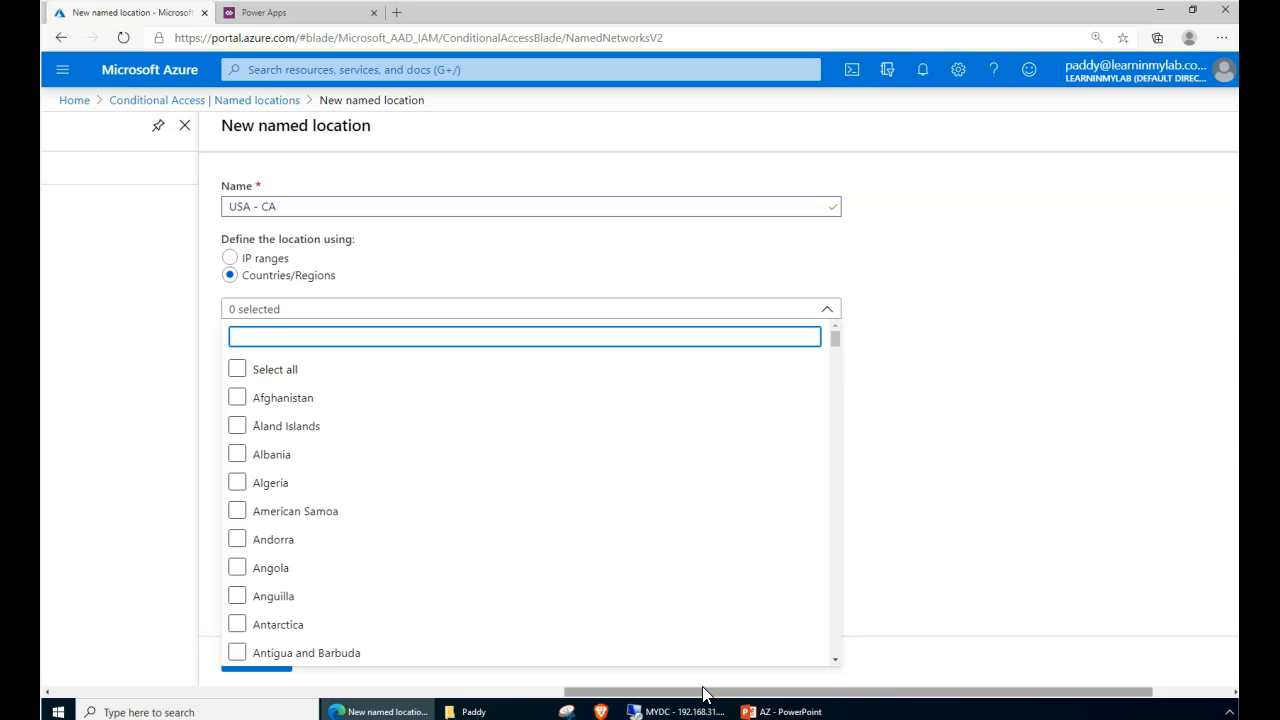
left_click(1017, 467)
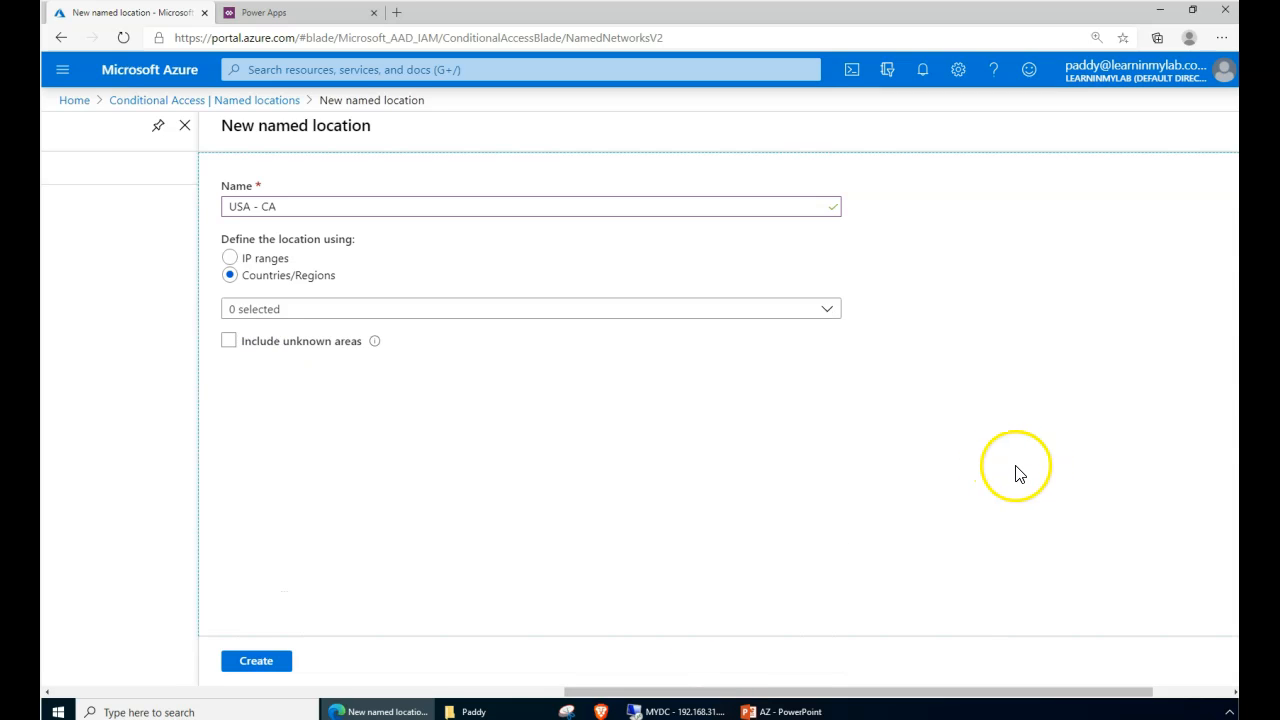
left_click(283, 311)
- Rename the location to India, tick India via an 'indi' search, and create it
triple_click(304, 206)
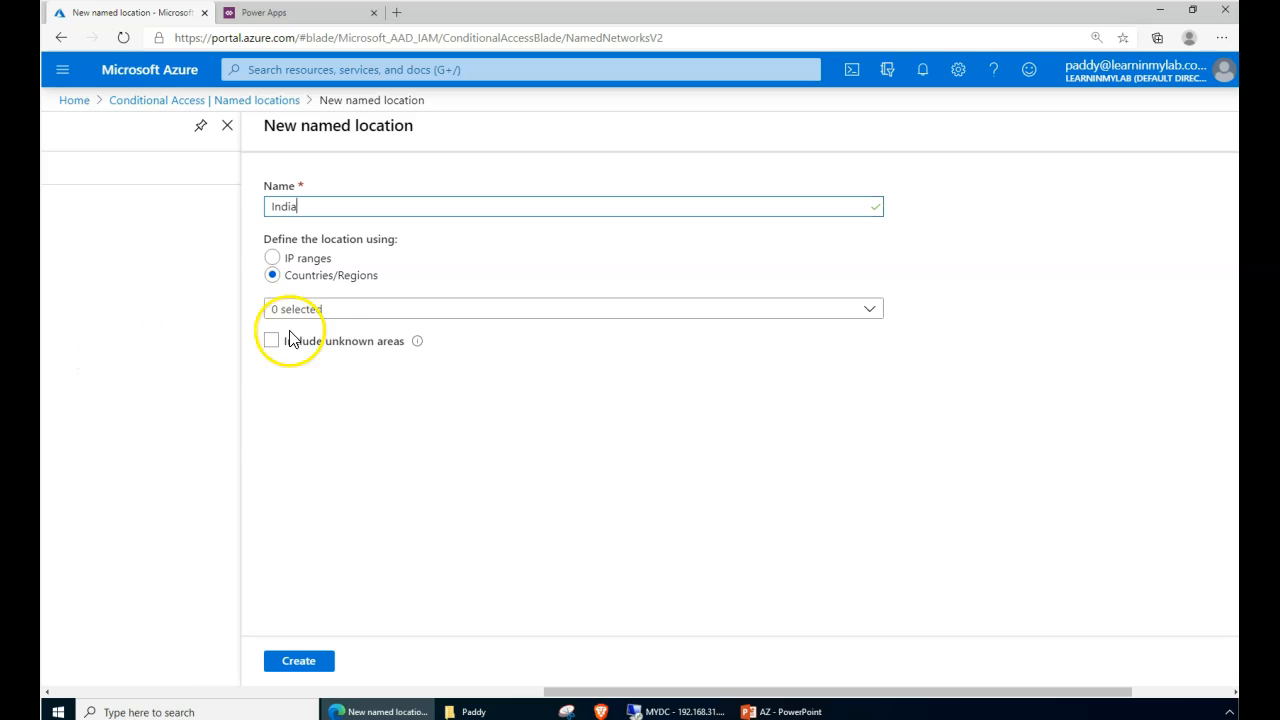
left_click(348, 312)
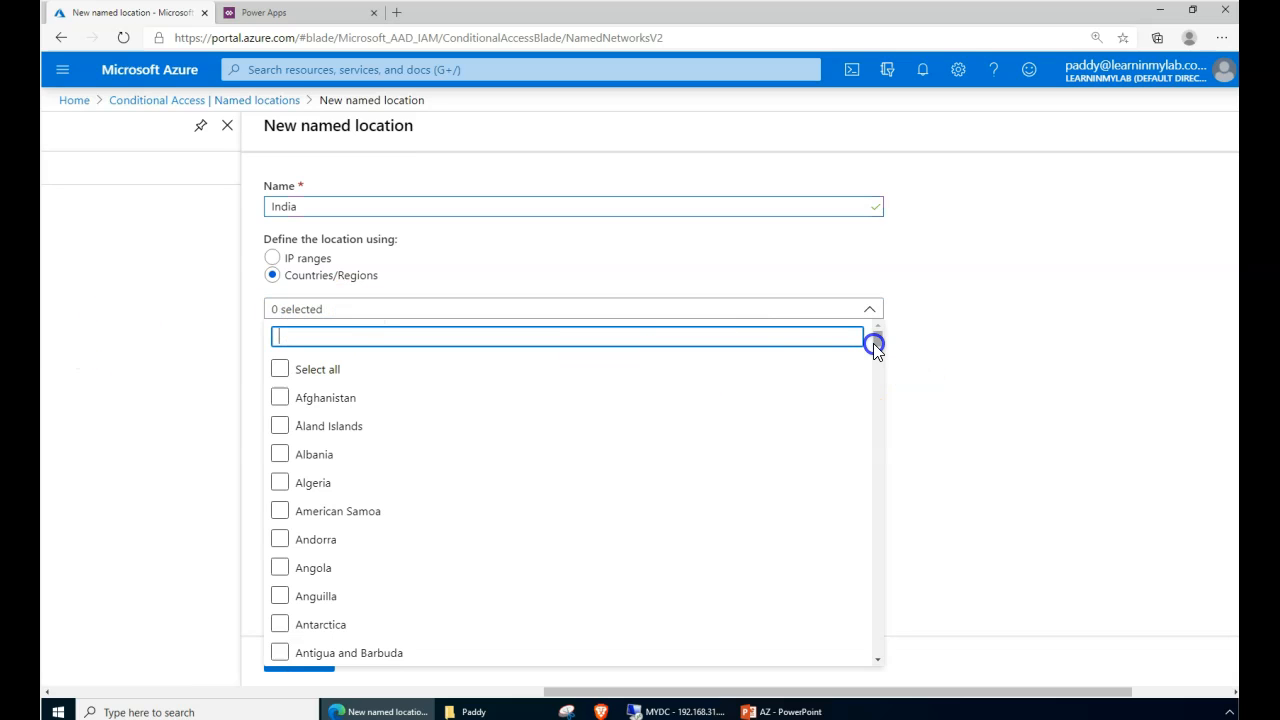
type("indi")
left_click(300, 398)
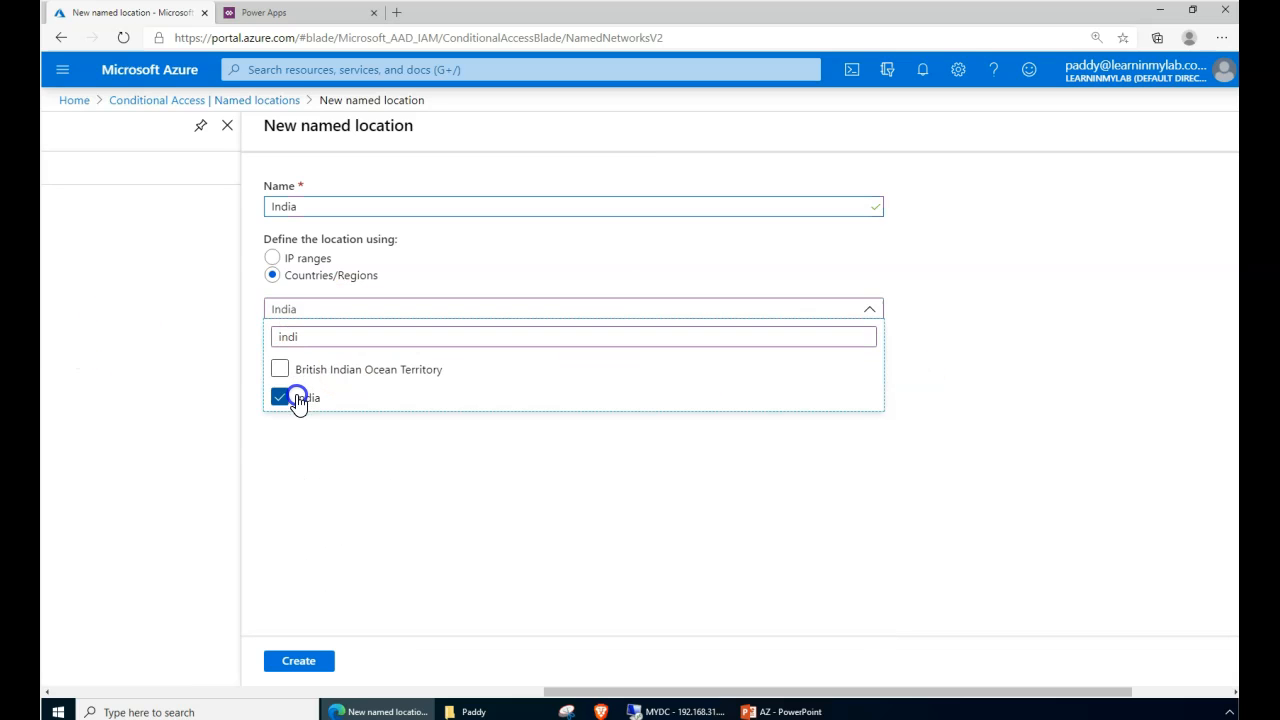
left_click(355, 520)
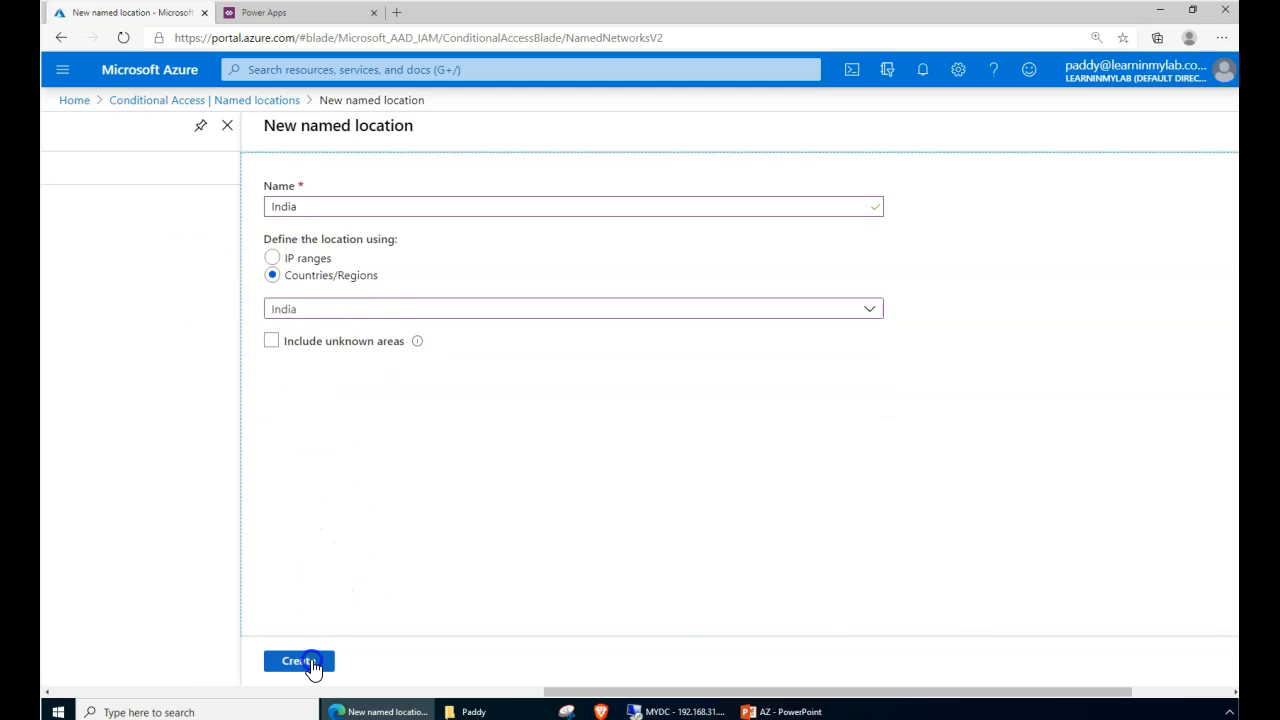
left_click(272, 258)
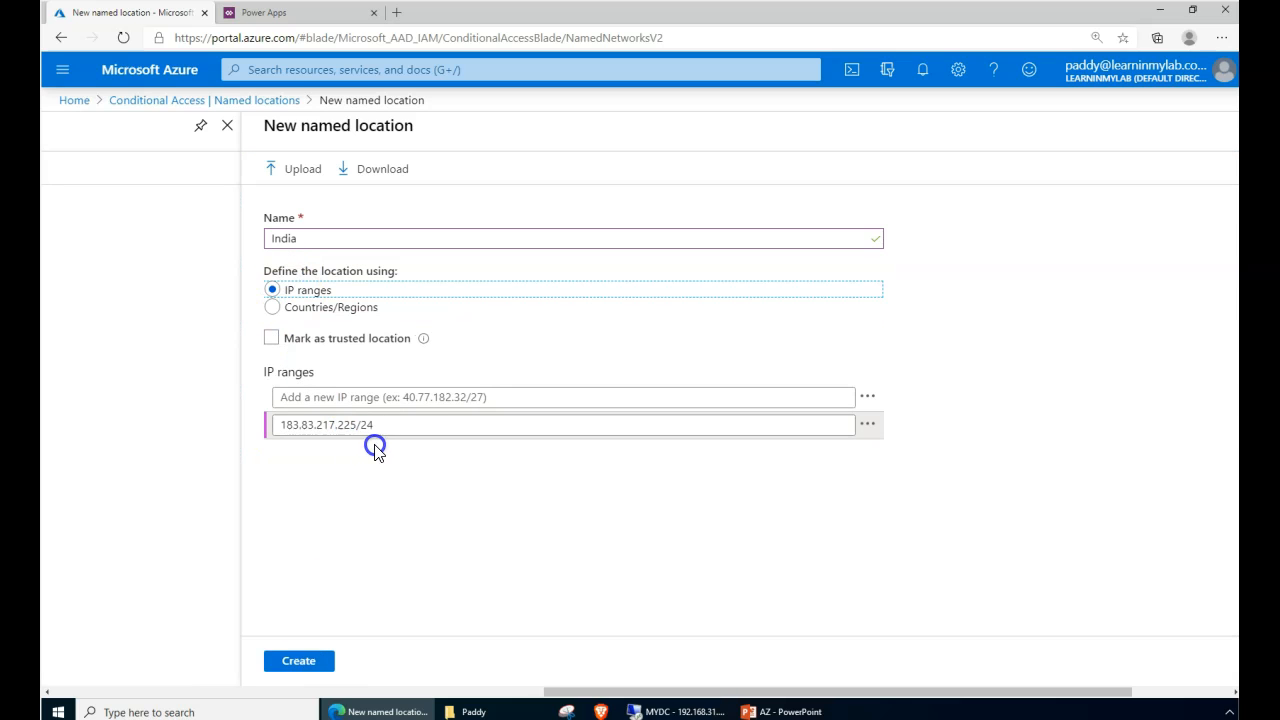
left_click_drag(357, 424, 421, 442)
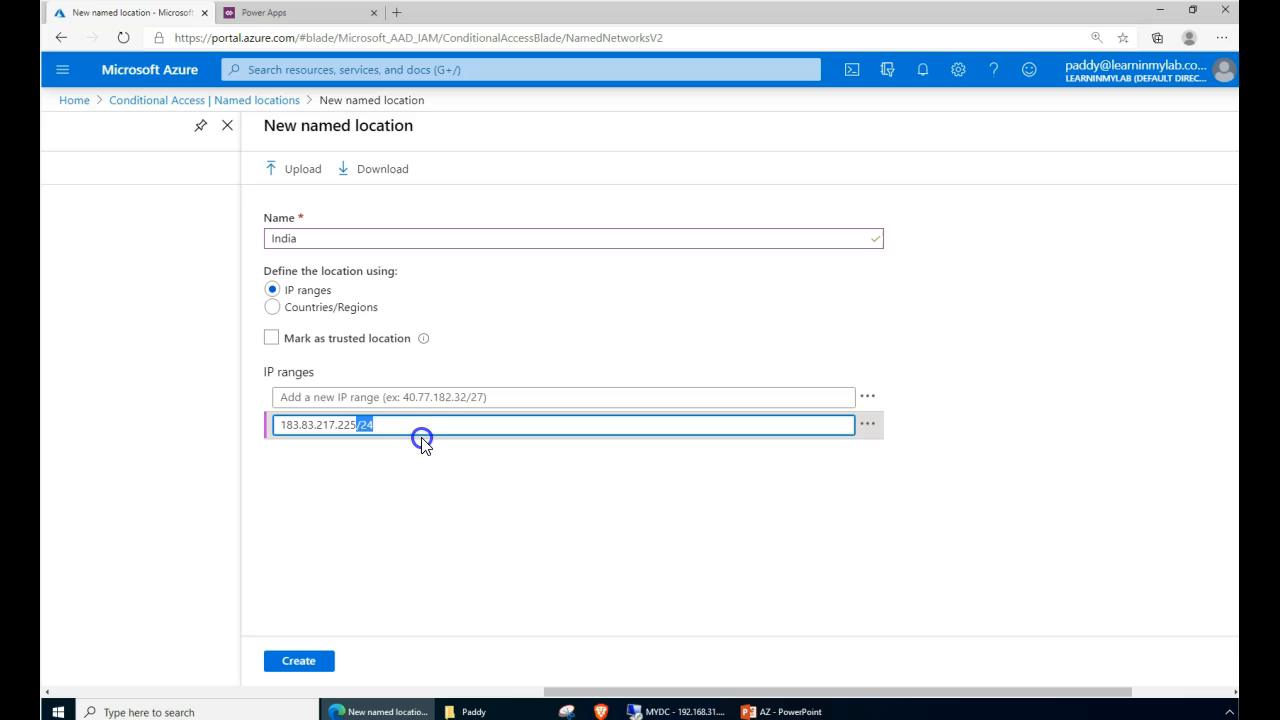
left_click(271, 311)
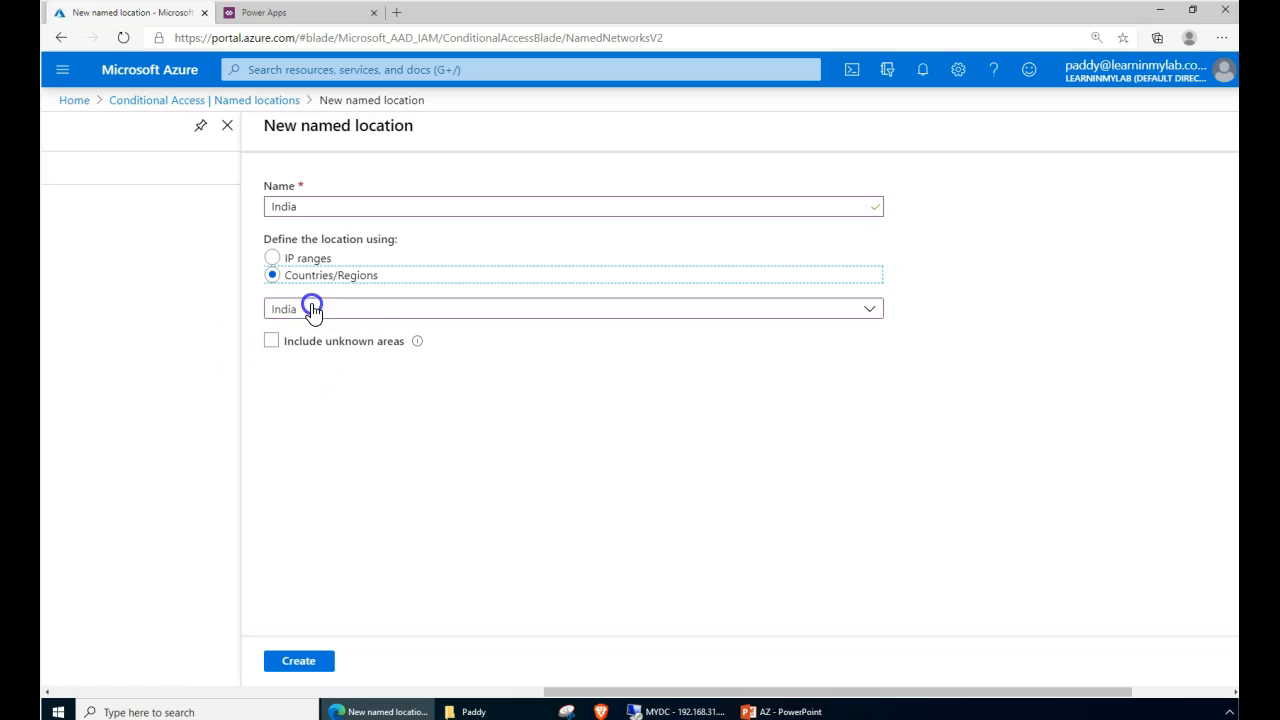
left_click(313, 660)
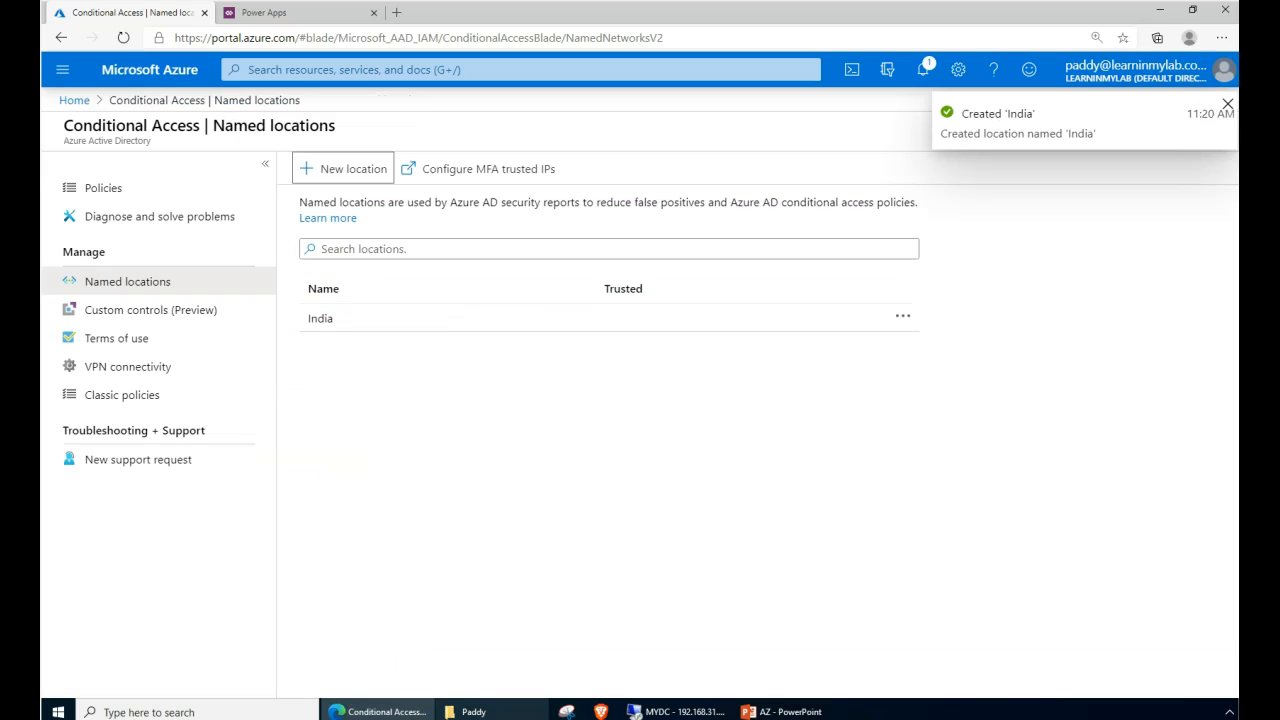
- Open Configure MFA trusted IPs from the Named locations blade in a new tab
left_click(437, 392)
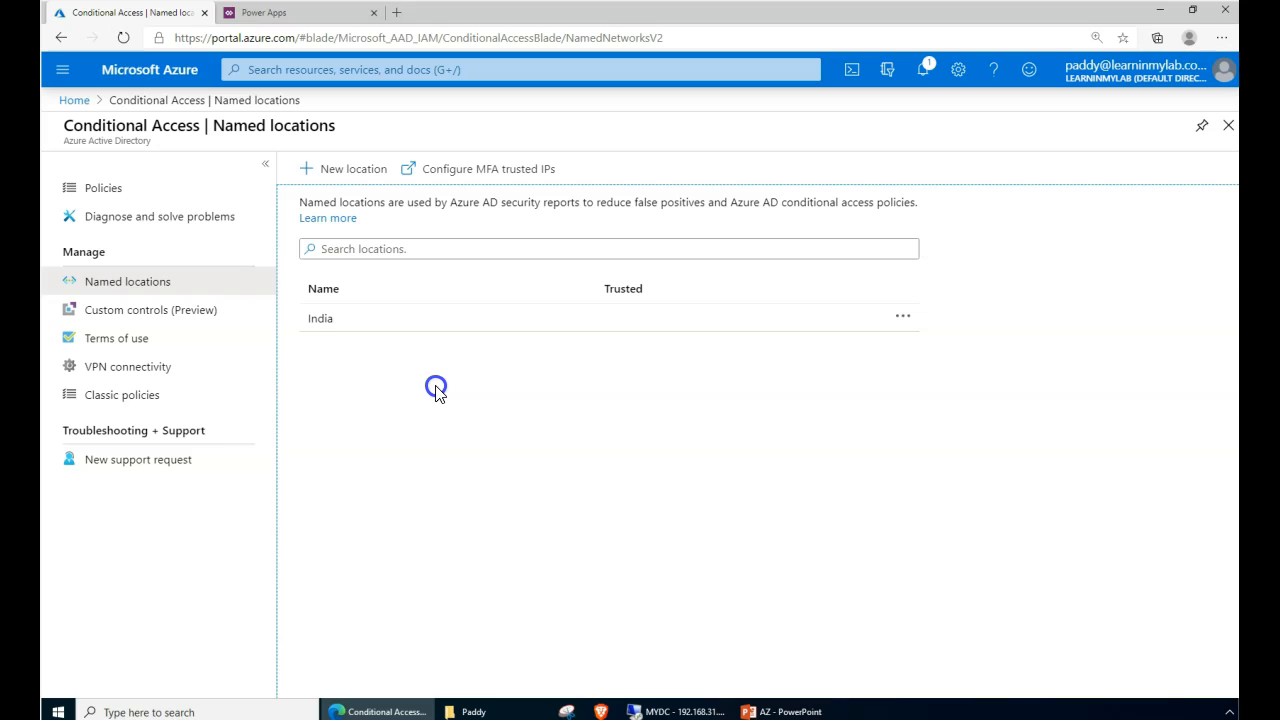
left_click(463, 390)
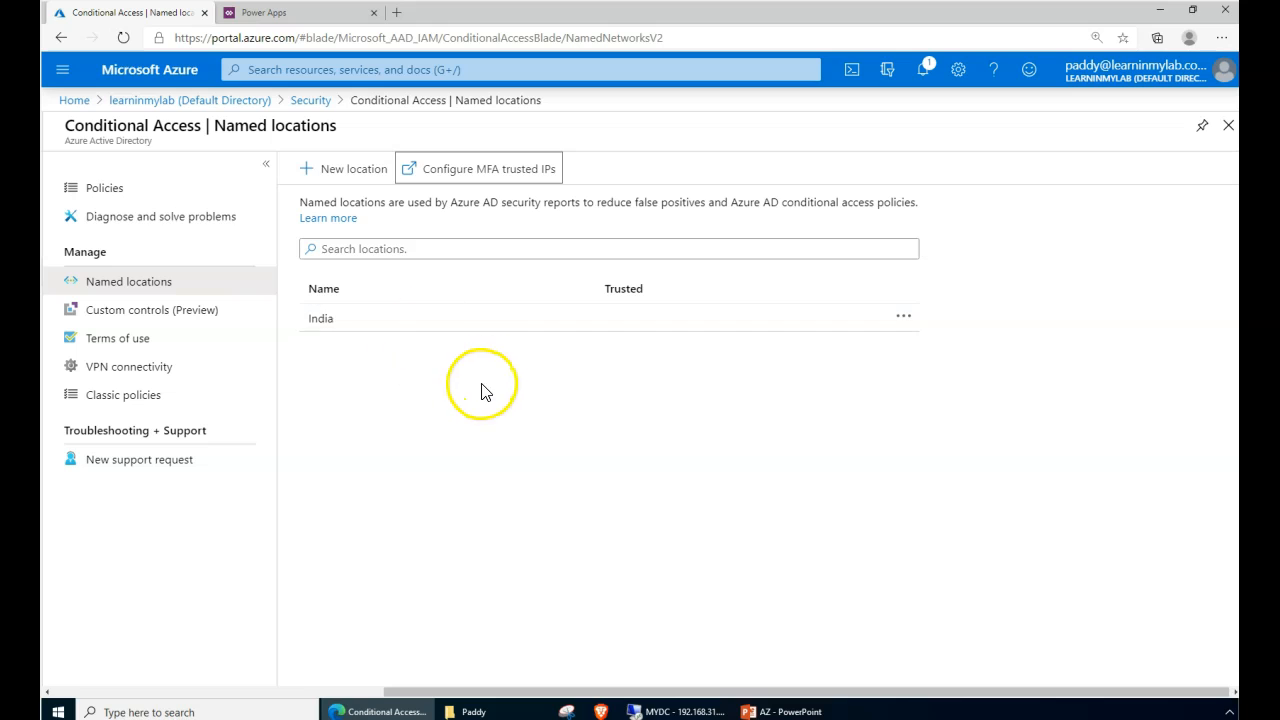
left_click(517, 178)
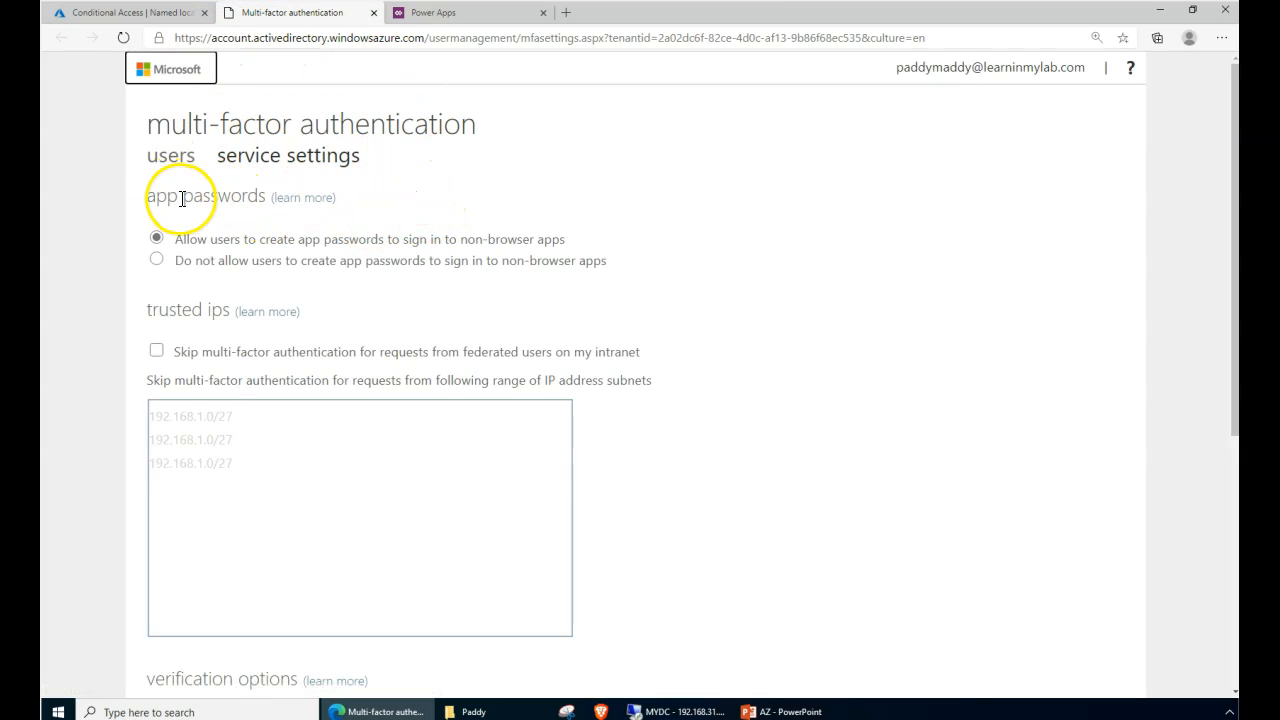
- Go to MFA service settings and enter 183.83.217.225/30 as a trusted IP subnet
left_click(171, 160)
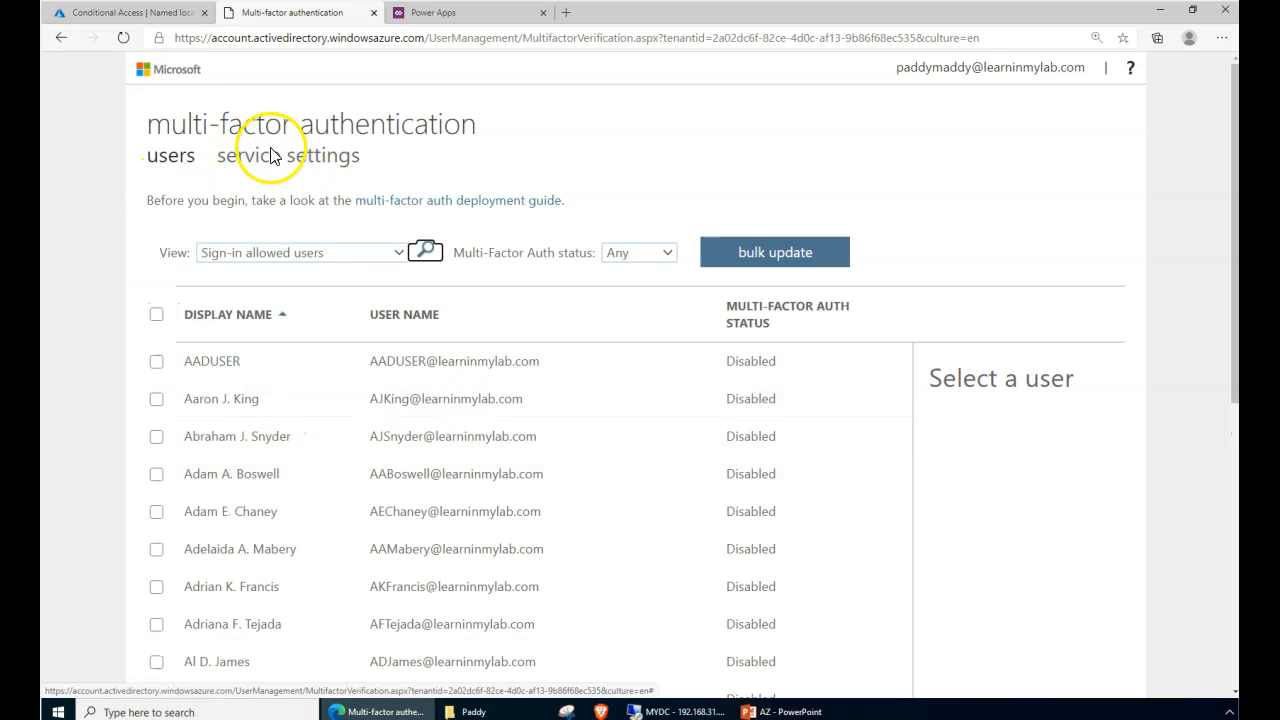
left_click(300, 163)
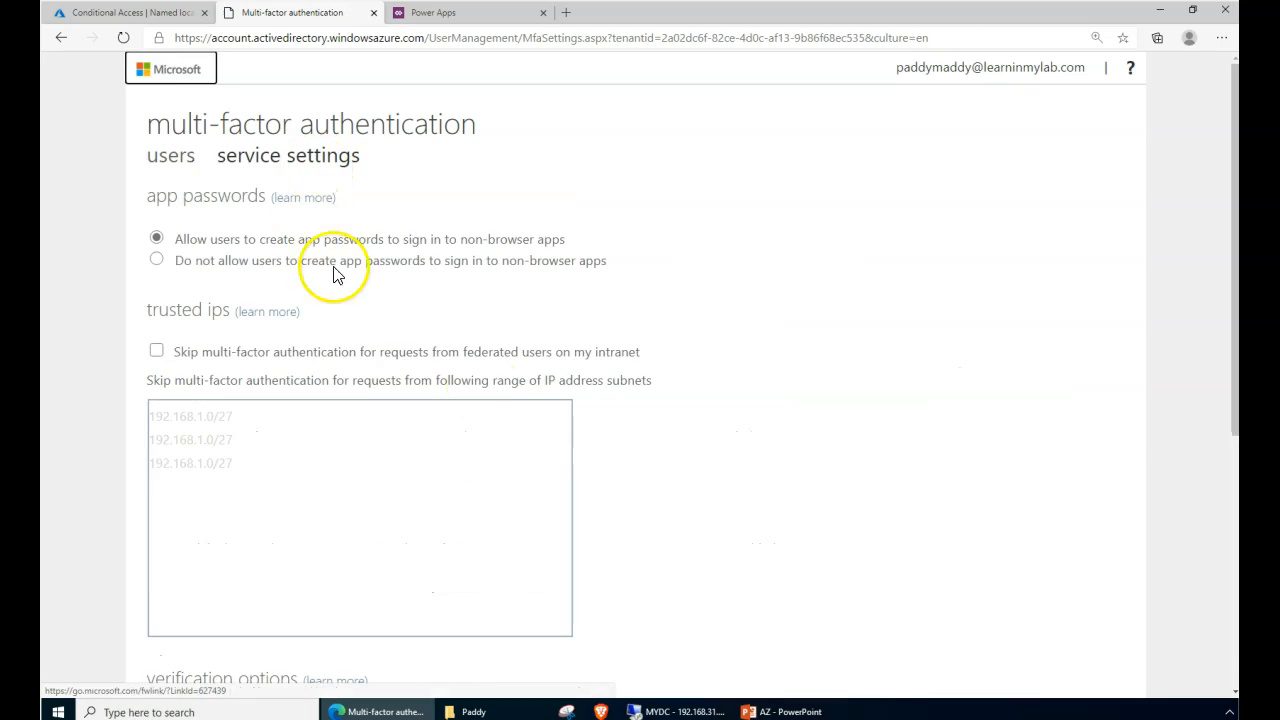
scroll(700, 434, "down", 5)
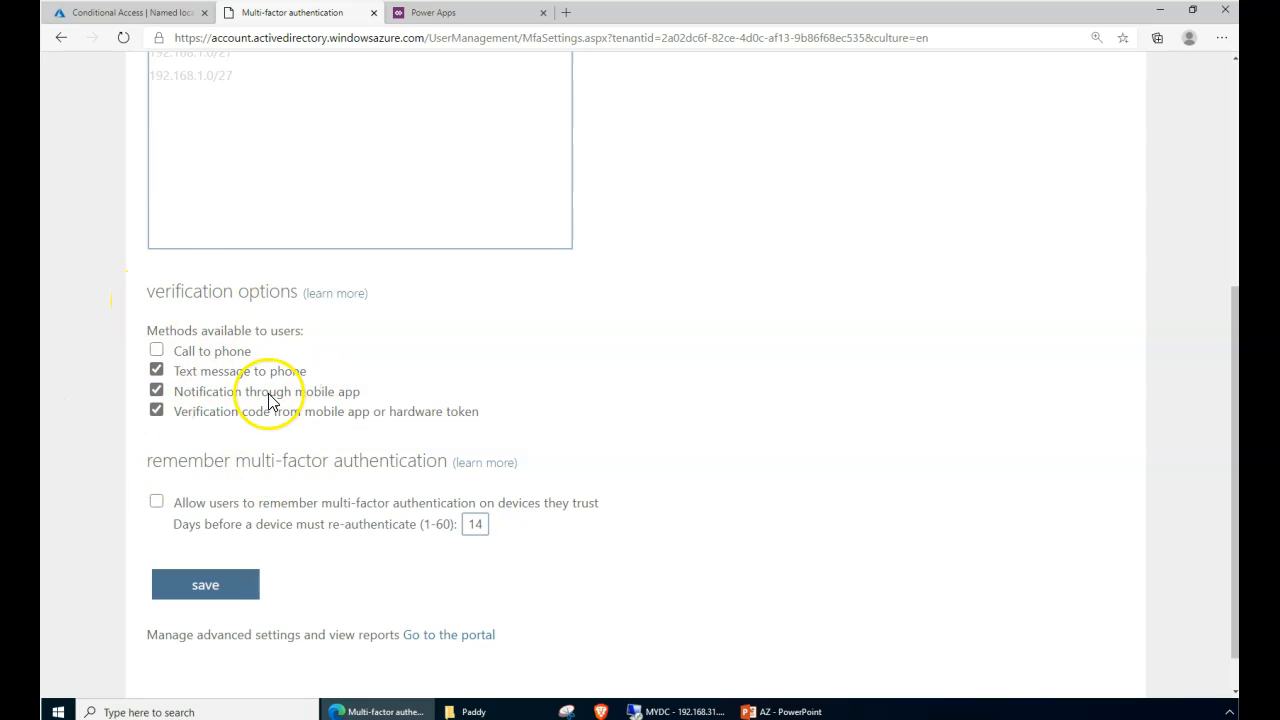
scroll(330, 460, "up", 5)
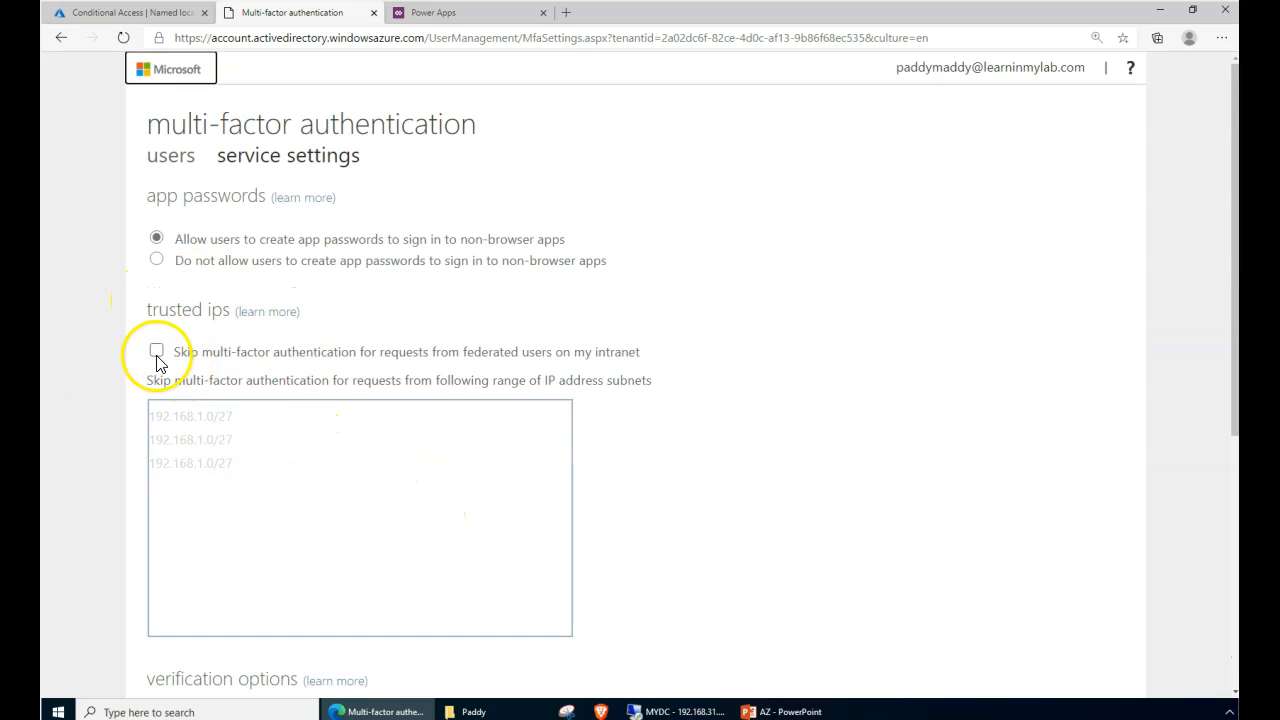
left_click(321, 474)
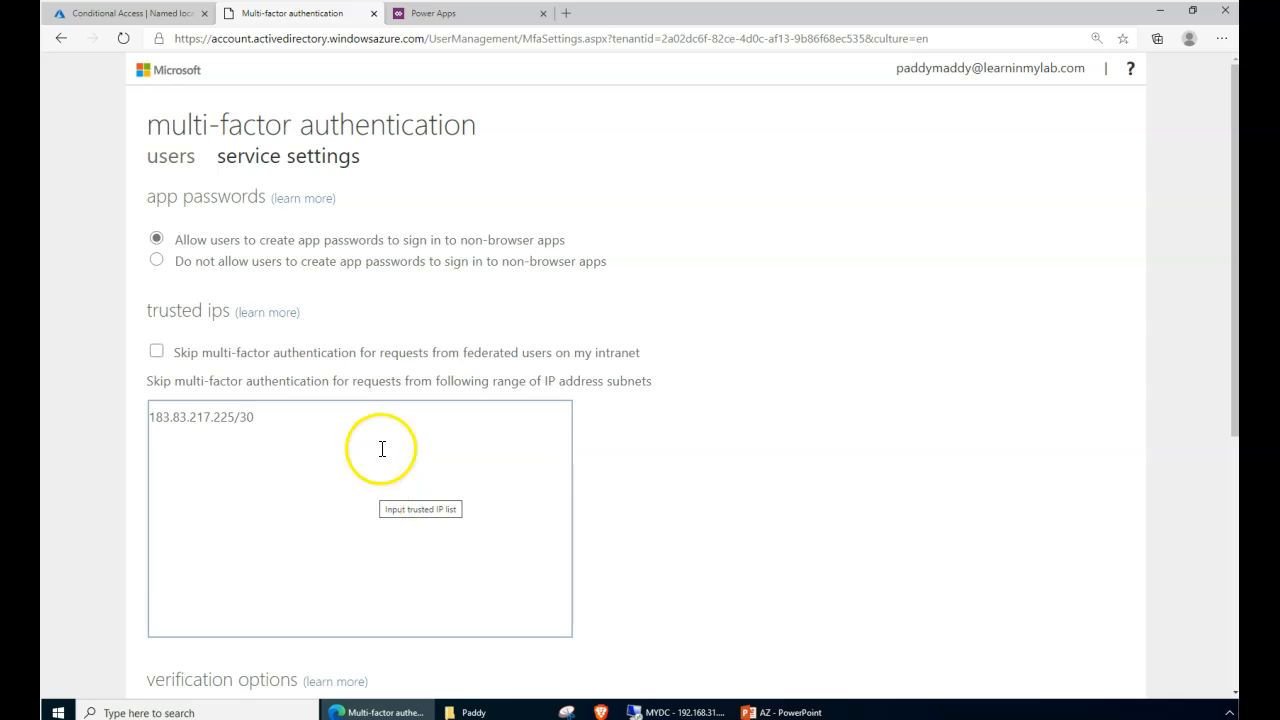
scroll(657, 528, "down", 4)
scroll(657, 528, "up", 2)
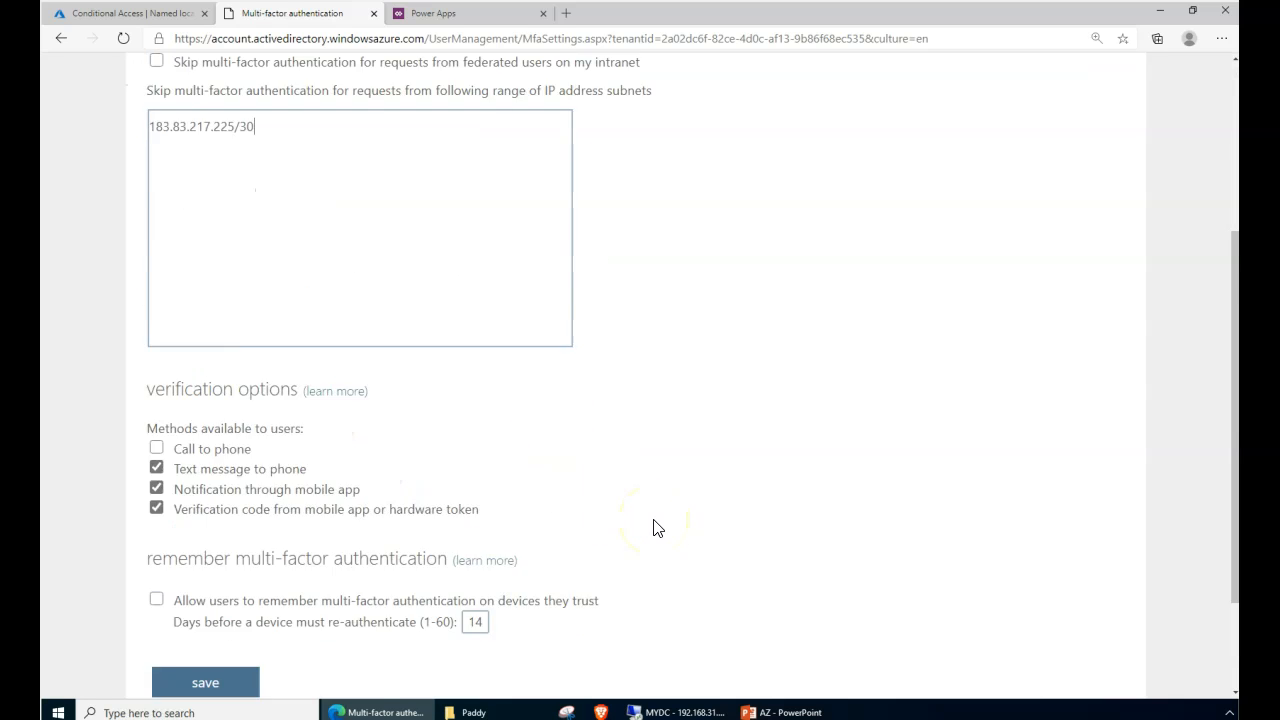
scroll(657, 528, "down", 1)
- Verify the trusted IP subnet box holds 183.83.217.225/30
scroll(657, 528, "up", 3)
left_click(333, 535)
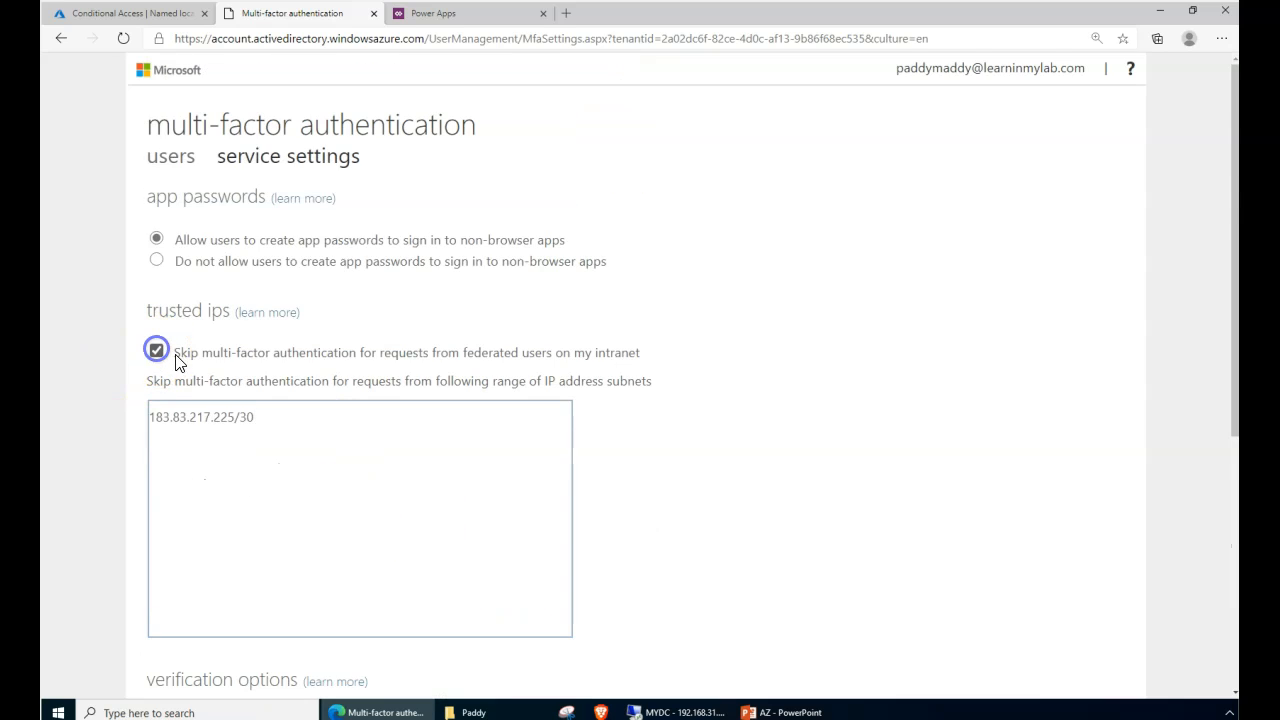
left_click_drag(225, 362, 462, 358)
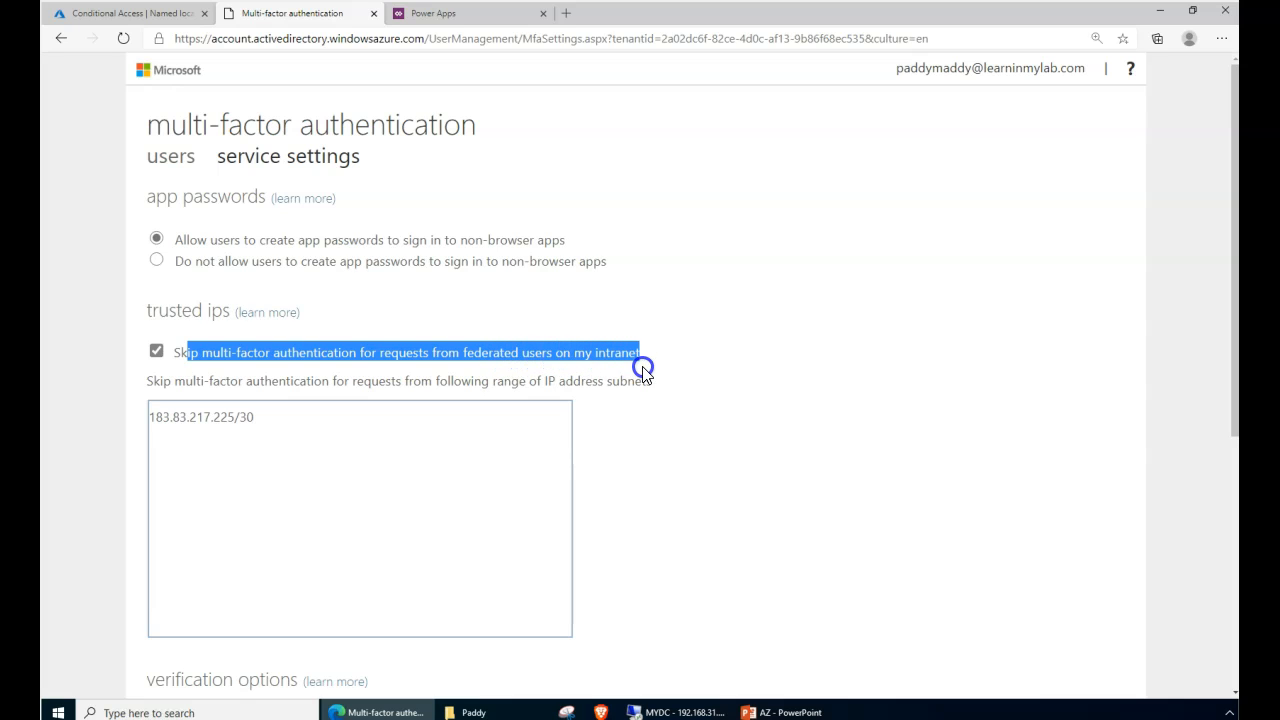
left_click_drag(569, 373, 564, 374)
left_click(288, 426)
left_click(365, 392)
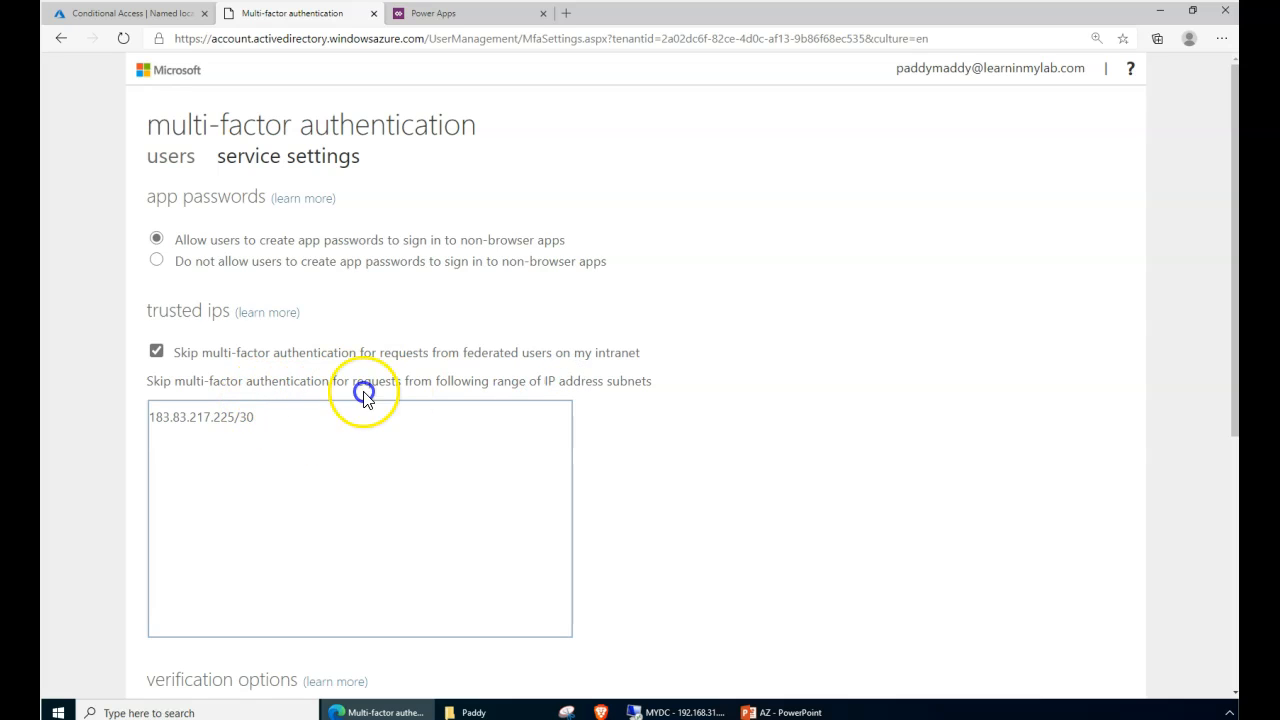
left_click_drag(252, 383, 144, 428)
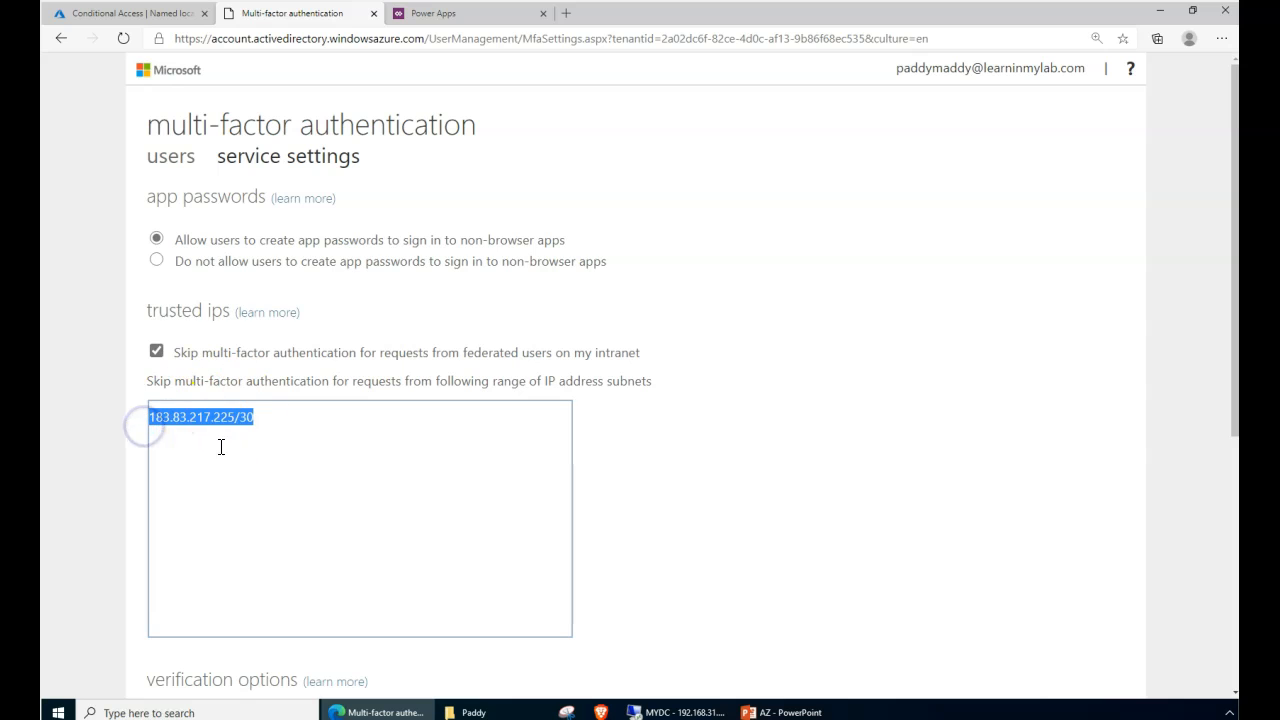
left_click(278, 446)
- Save the MFA service settings and close the Updates successful confirmation
scroll(330, 508, "down", 2)
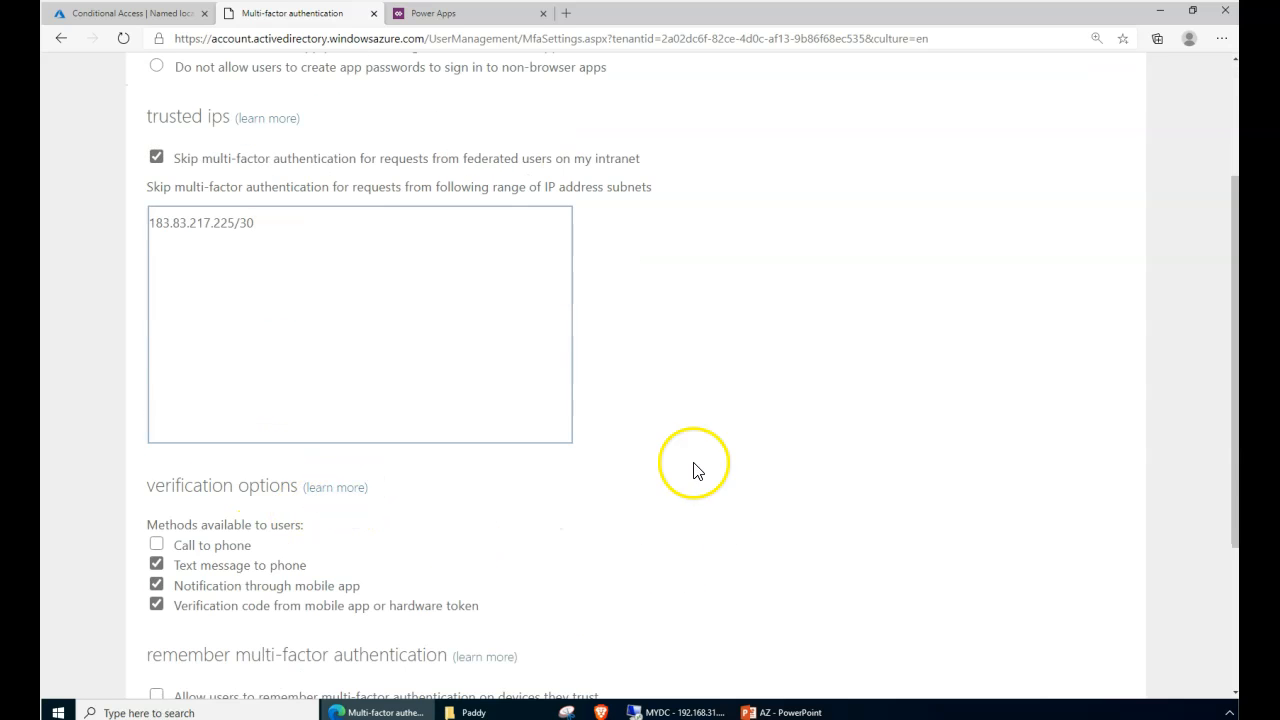
scroll(467, 467, "up", 2)
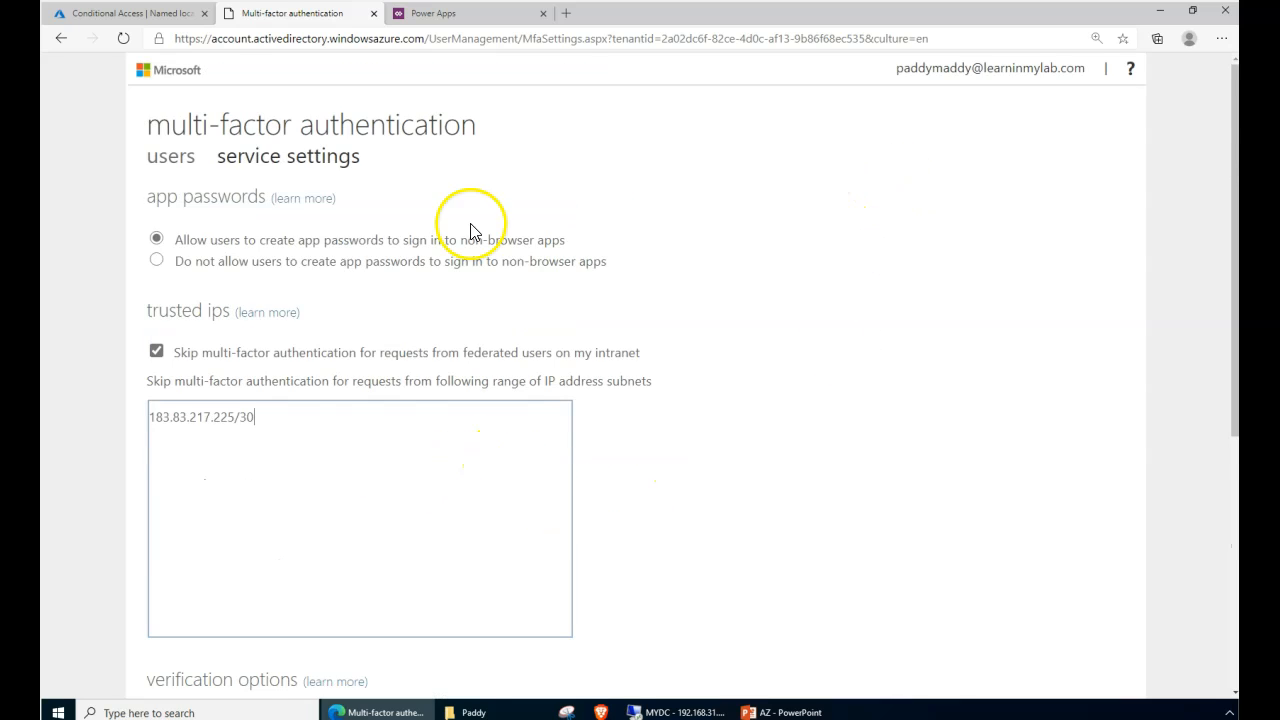
scroll(520, 340, "down", 4)
left_click(190, 537)
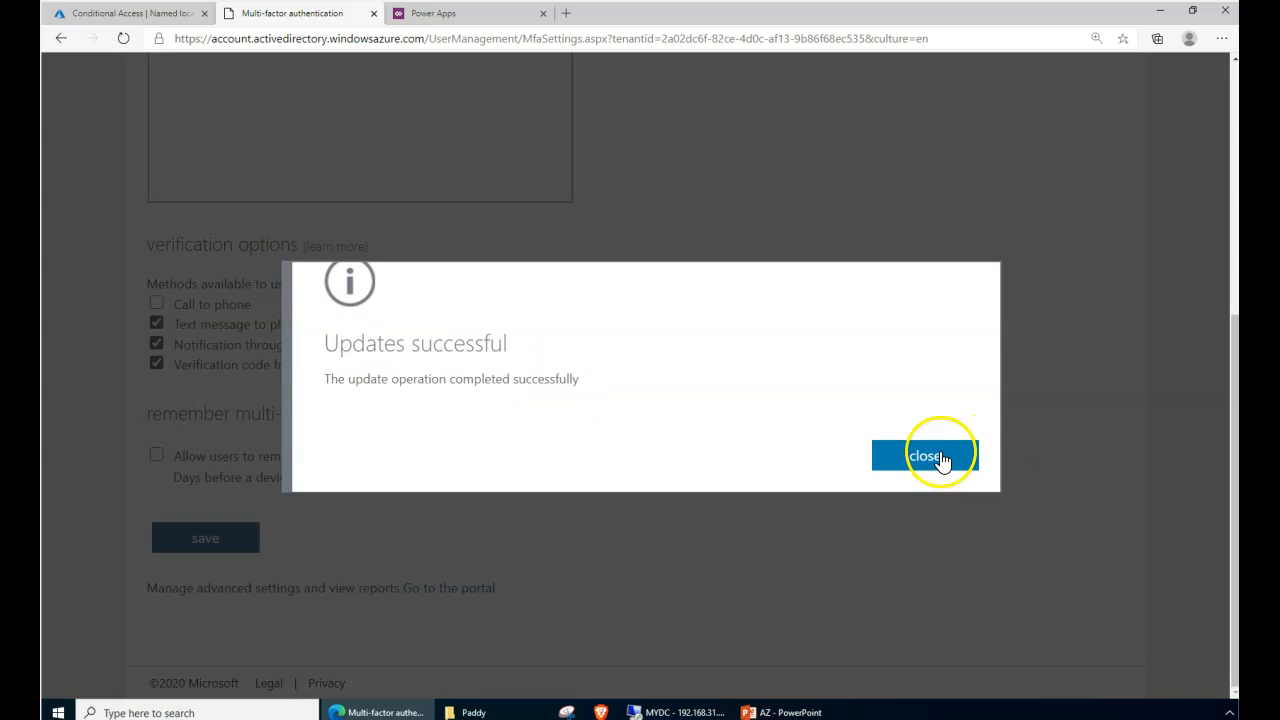
left_click(940, 455)
- Move between the MFA settings and Conditional Access tabs, ending on Named locations showing India
left_click(162, 22)
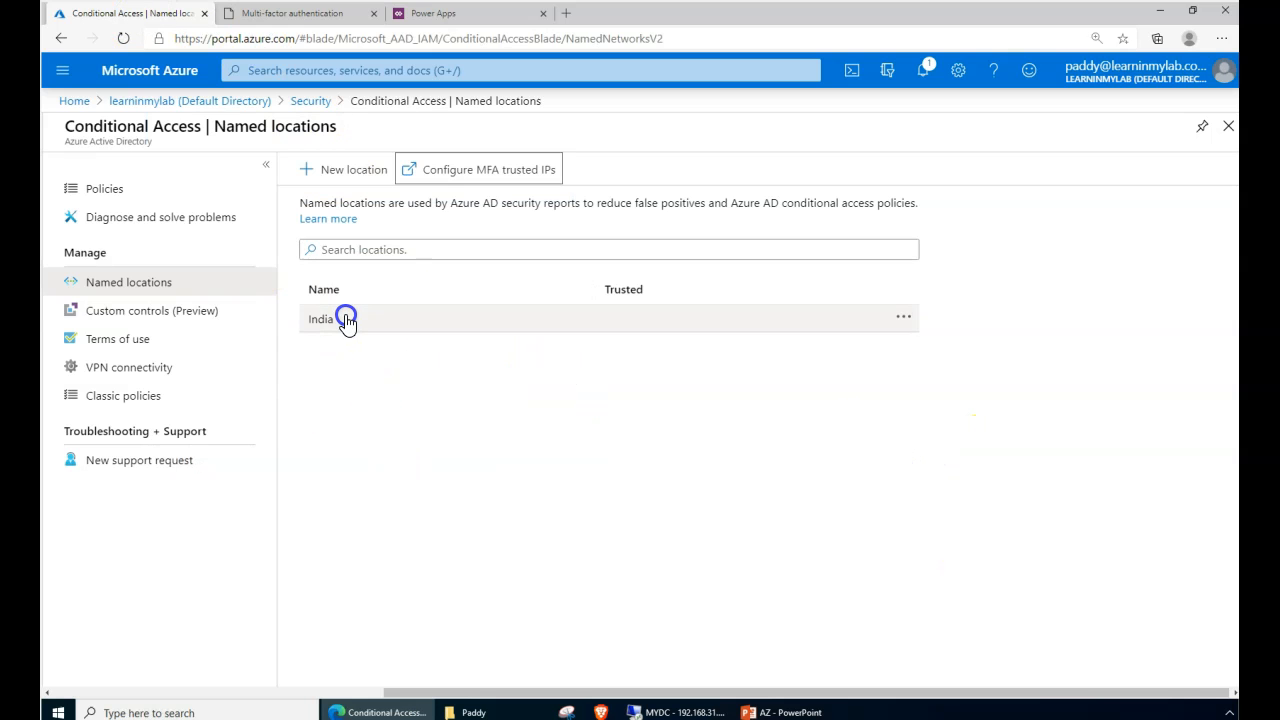
left_click(252, 20)
scroll(300, 250, "up", 5)
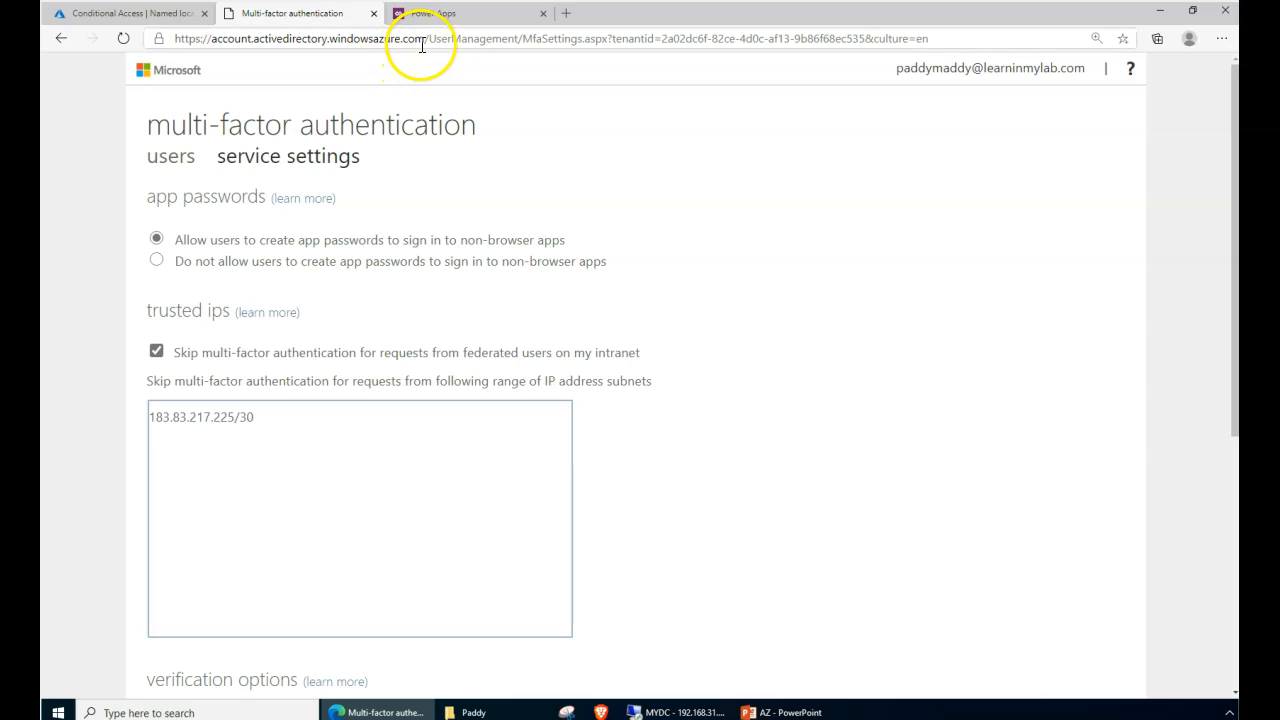
left_click_drag(428, 39, 200, 28)
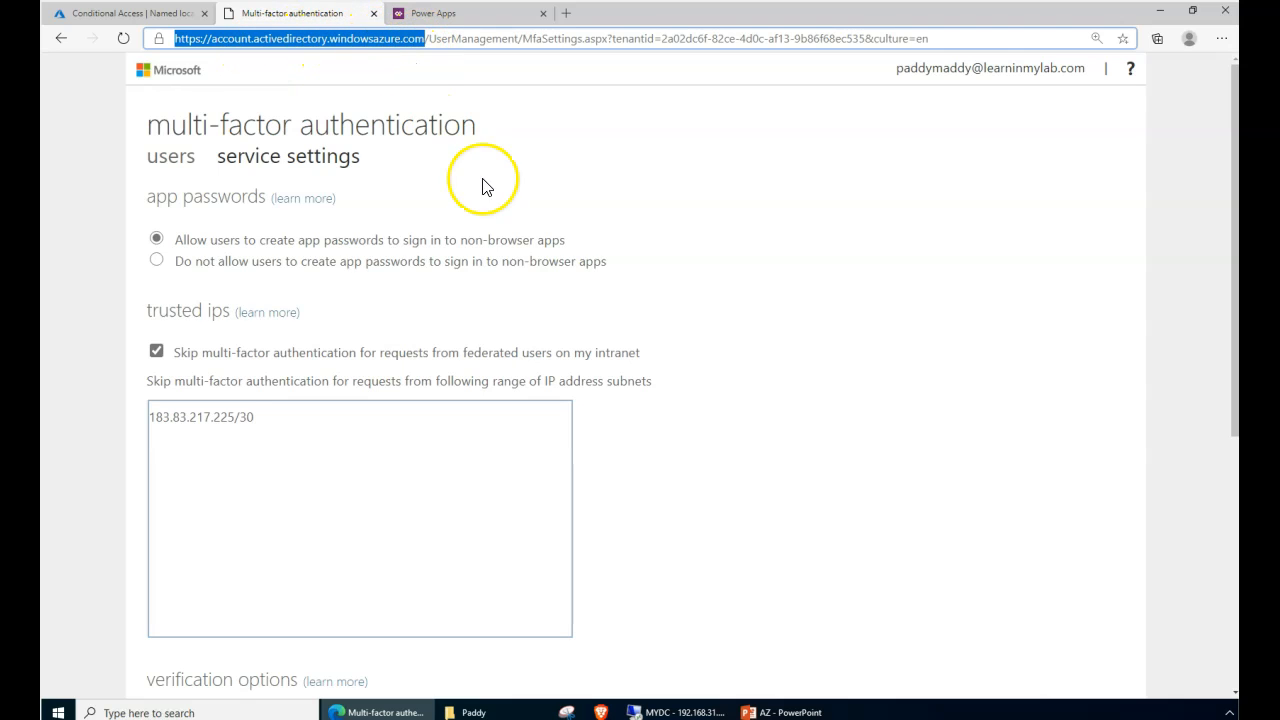
left_click(137, 20)
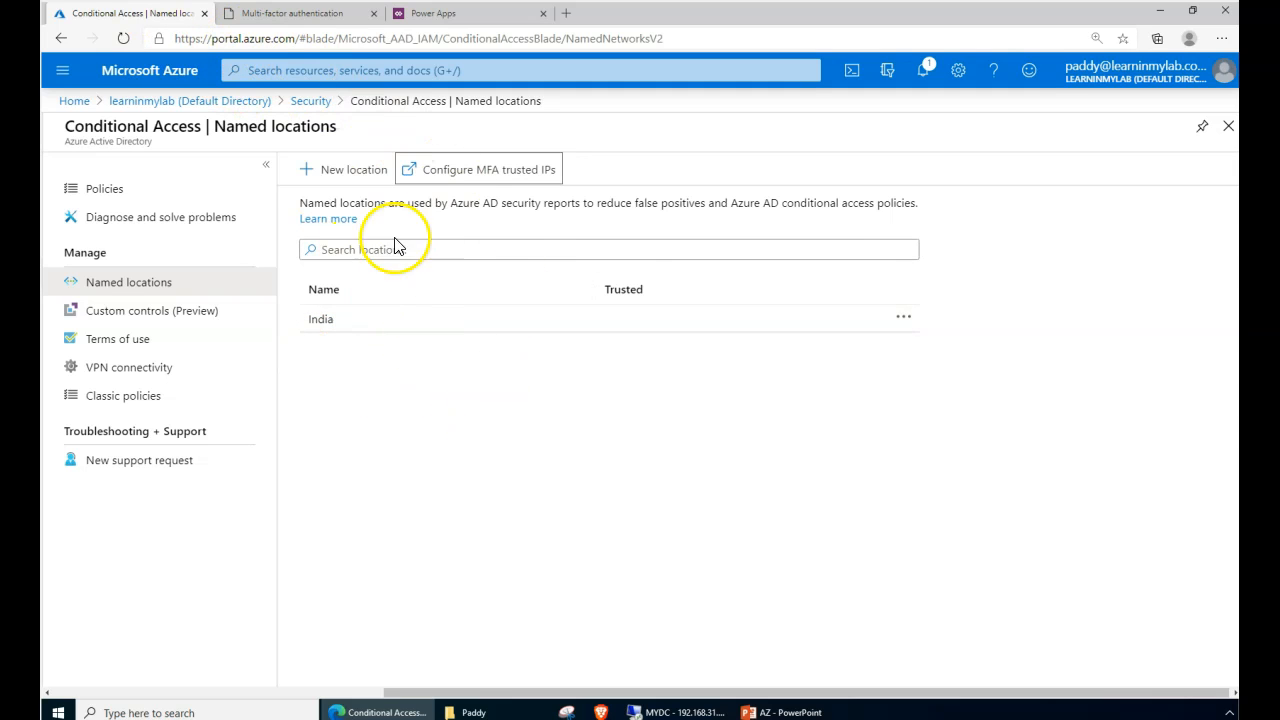
left_click(284, 22)
left_click(168, 16)
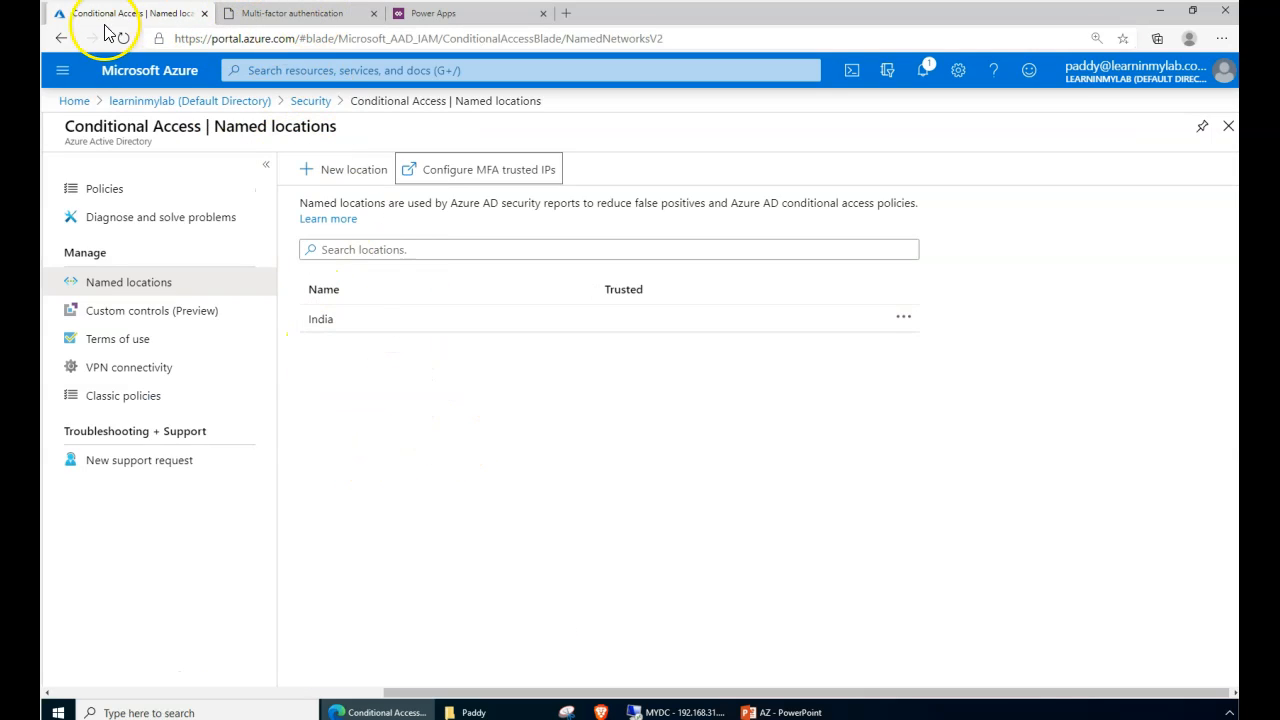
left_click(530, 503)
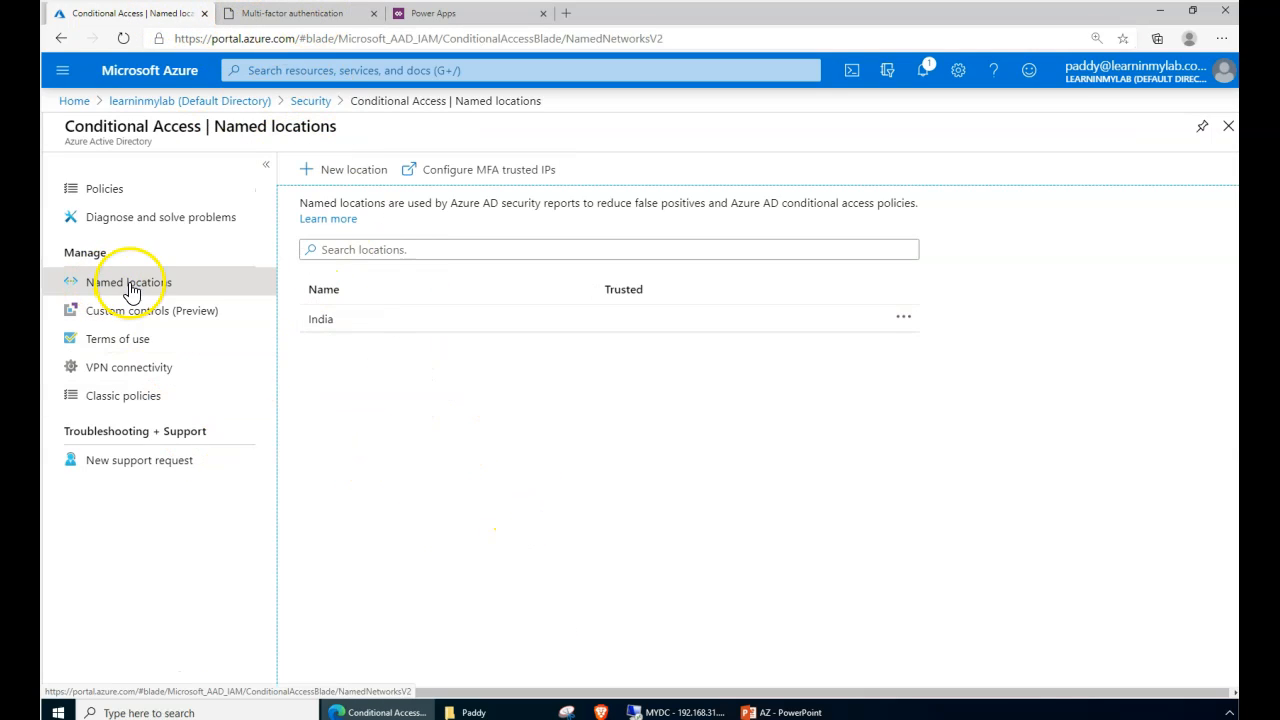
- Under Terms of use, start new terms named 'All MFA Enabled Users' with display name 'My LAB Terms'
left_click(135, 313)
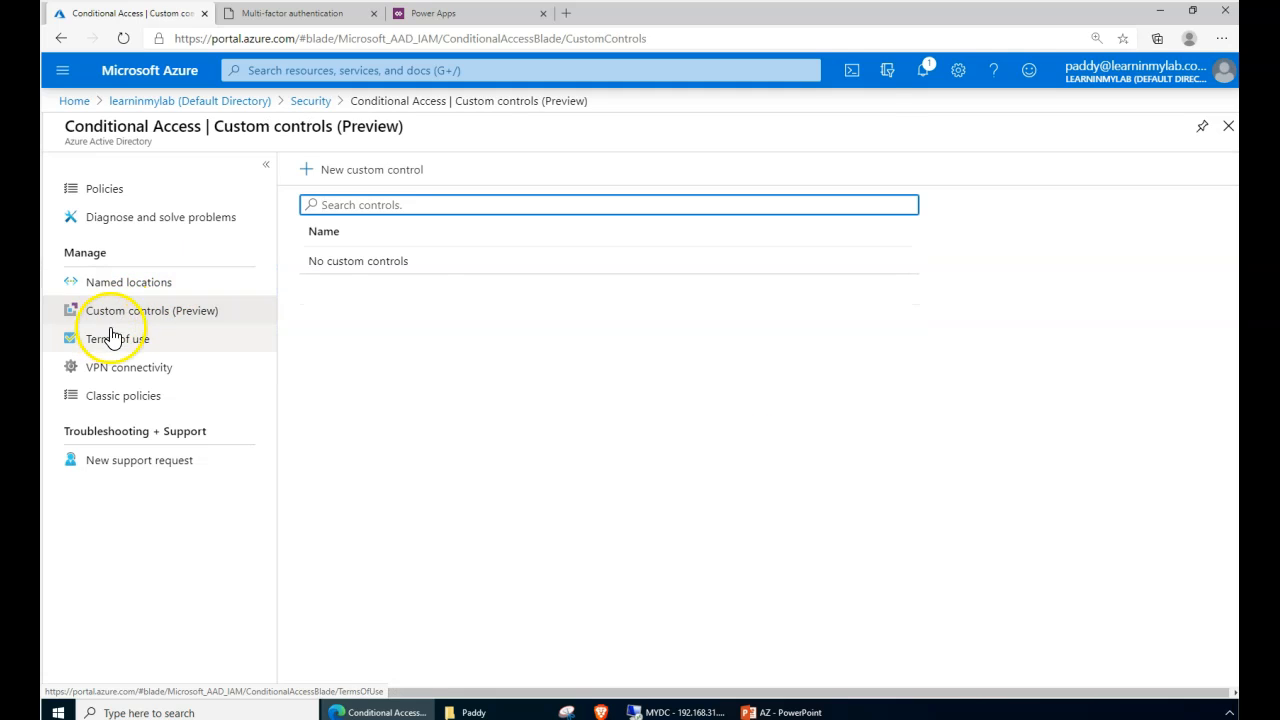
left_click(119, 342)
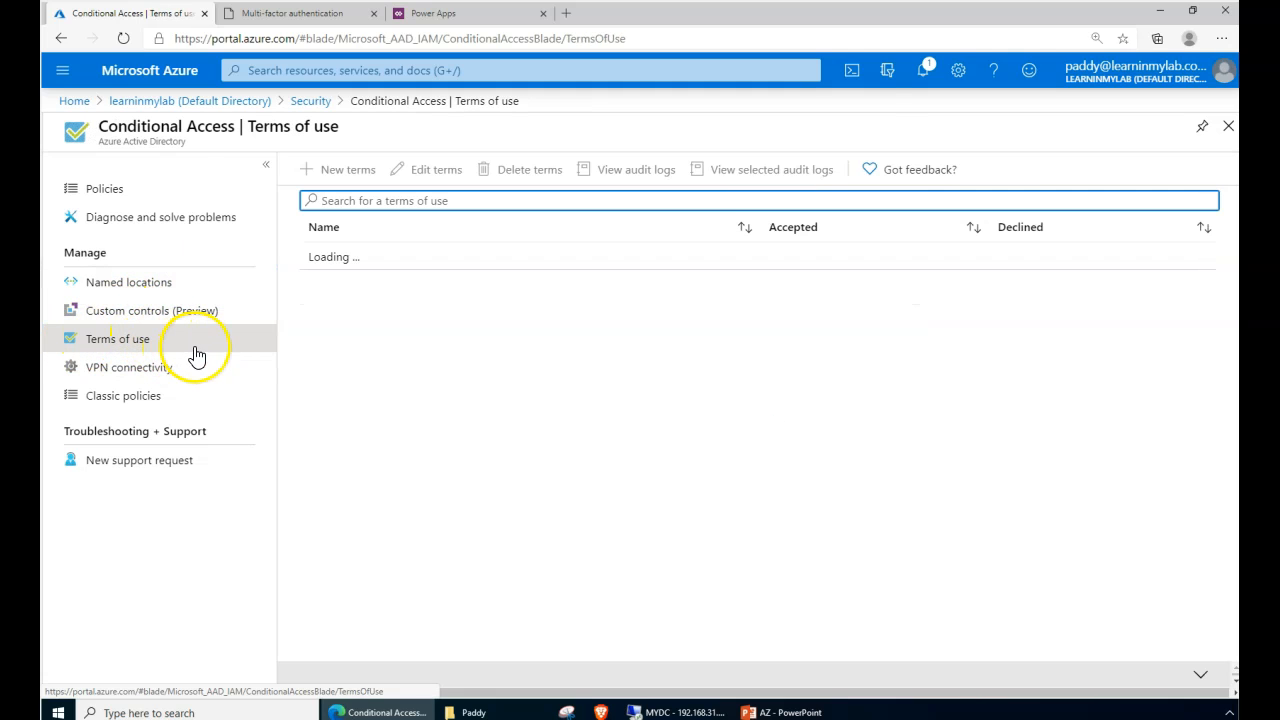
left_click(348, 176)
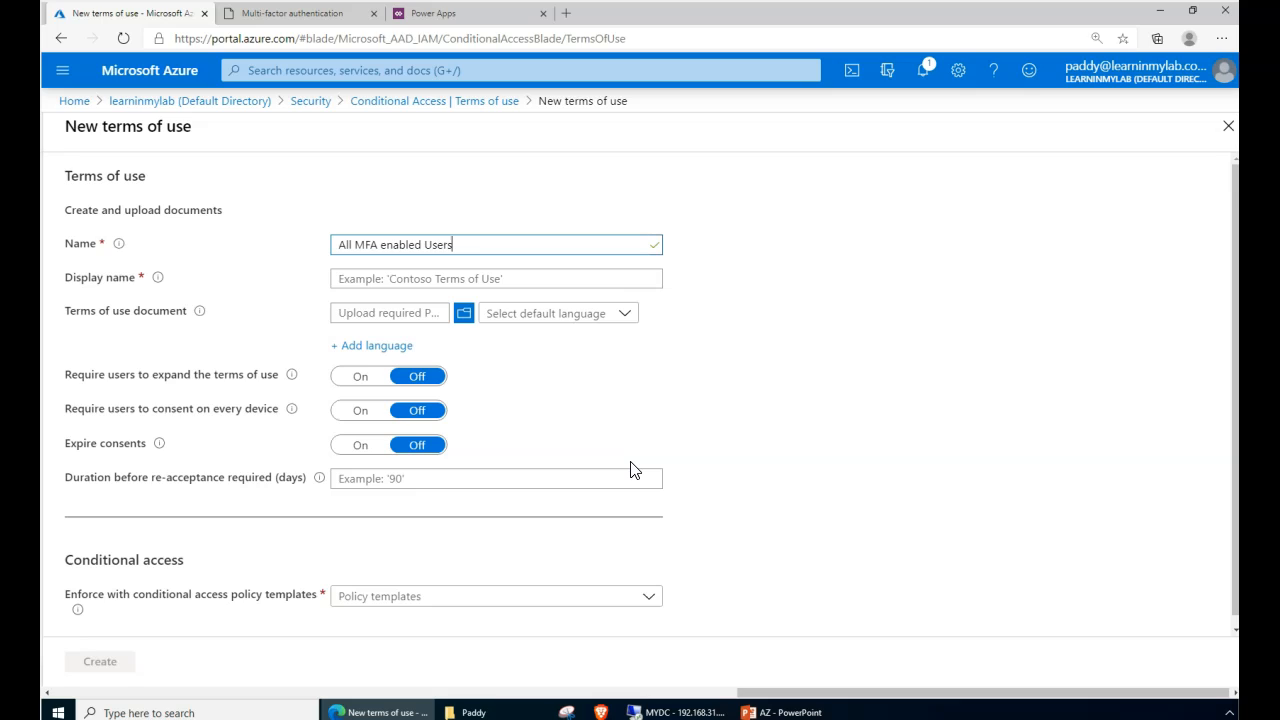
key("Tab")
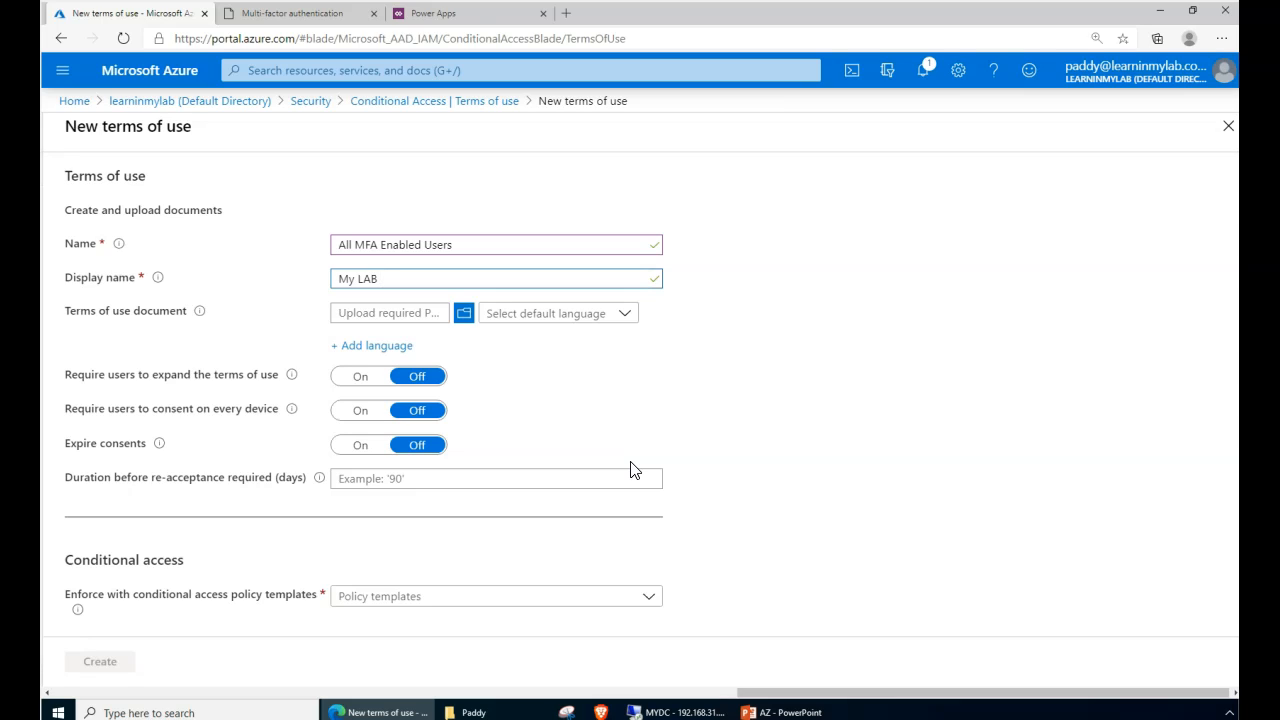
type("Terms")
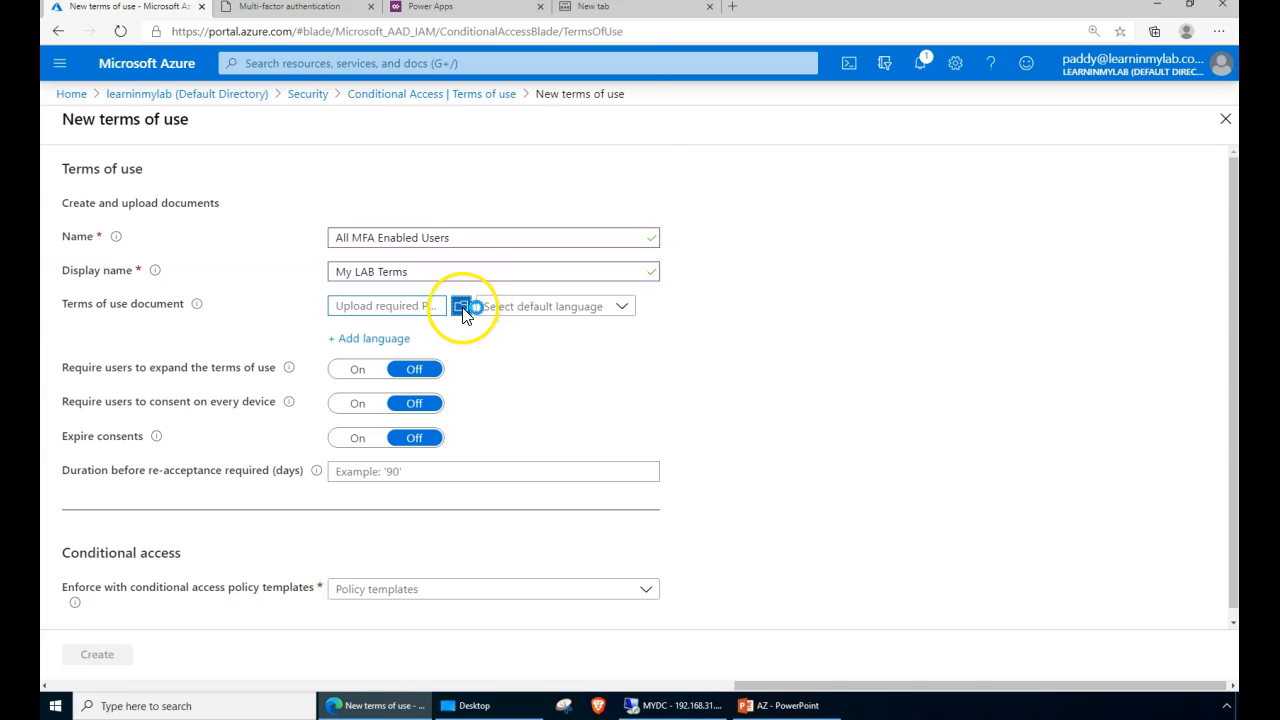
- Upload the Terms and Conditions PDF from Desktop and set English as its default language
left_click(461, 306)
left_click(97, 100)
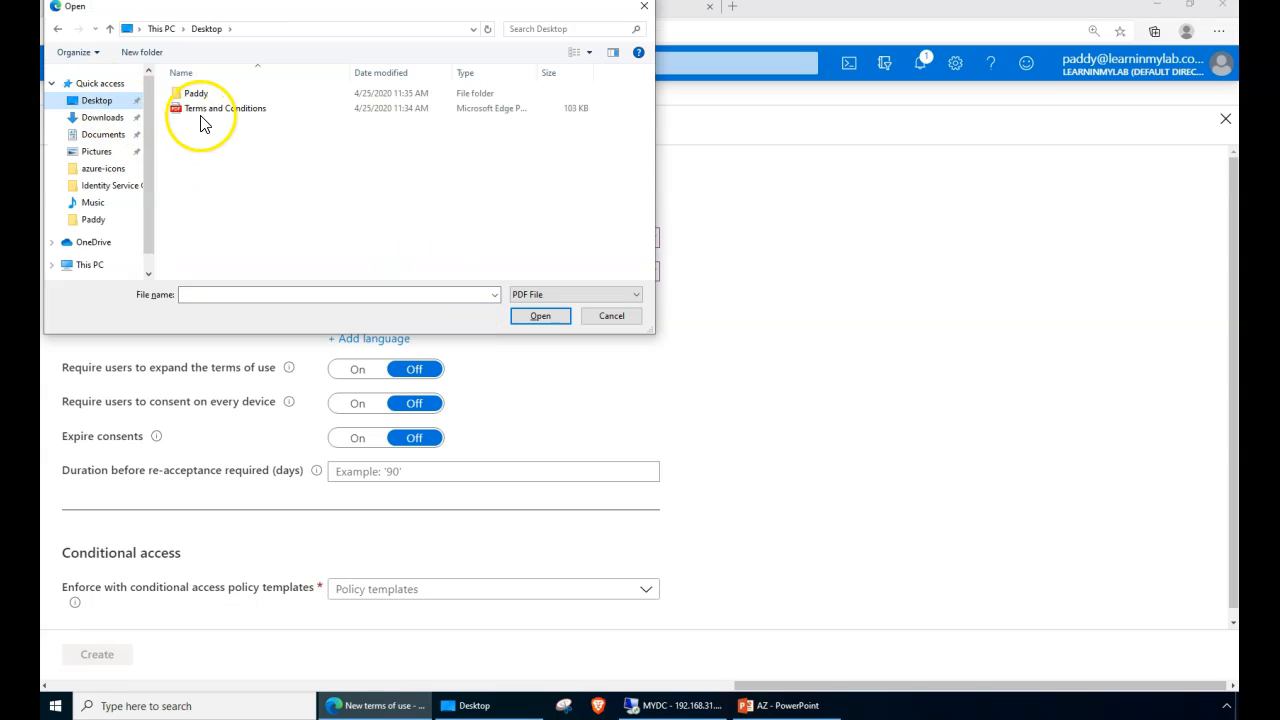
left_click(231, 109)
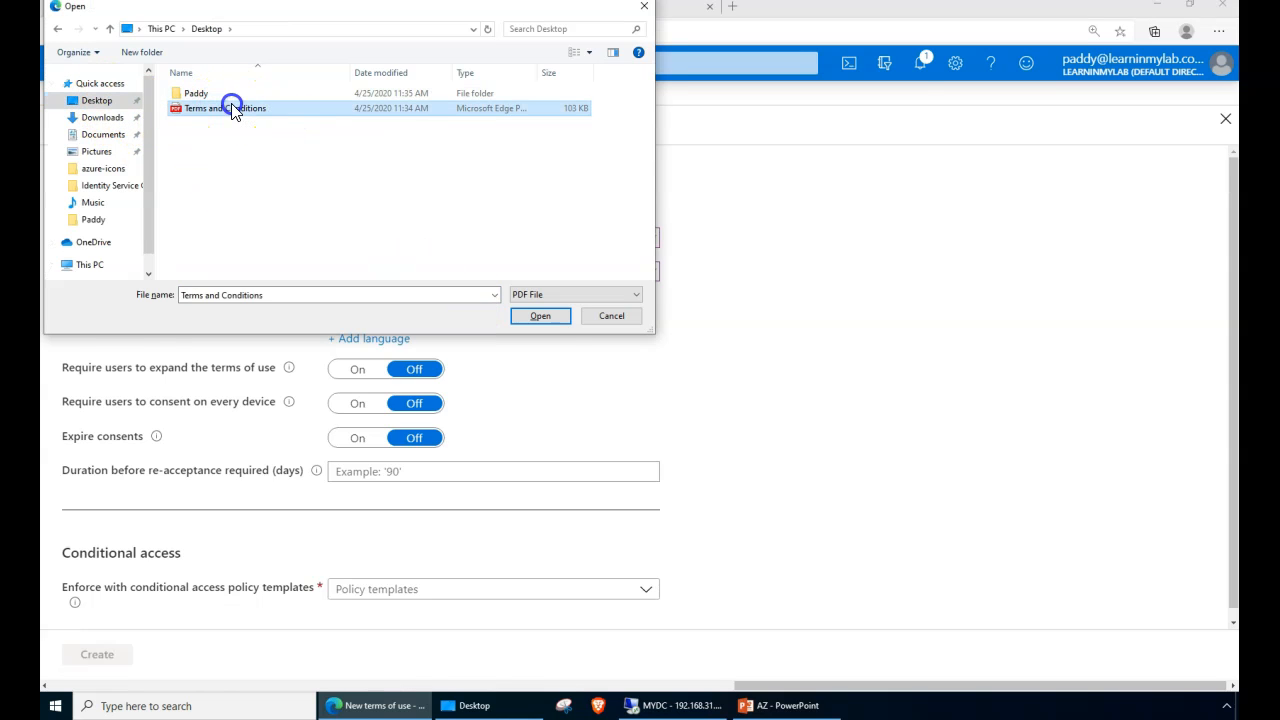
double_click(231, 109)
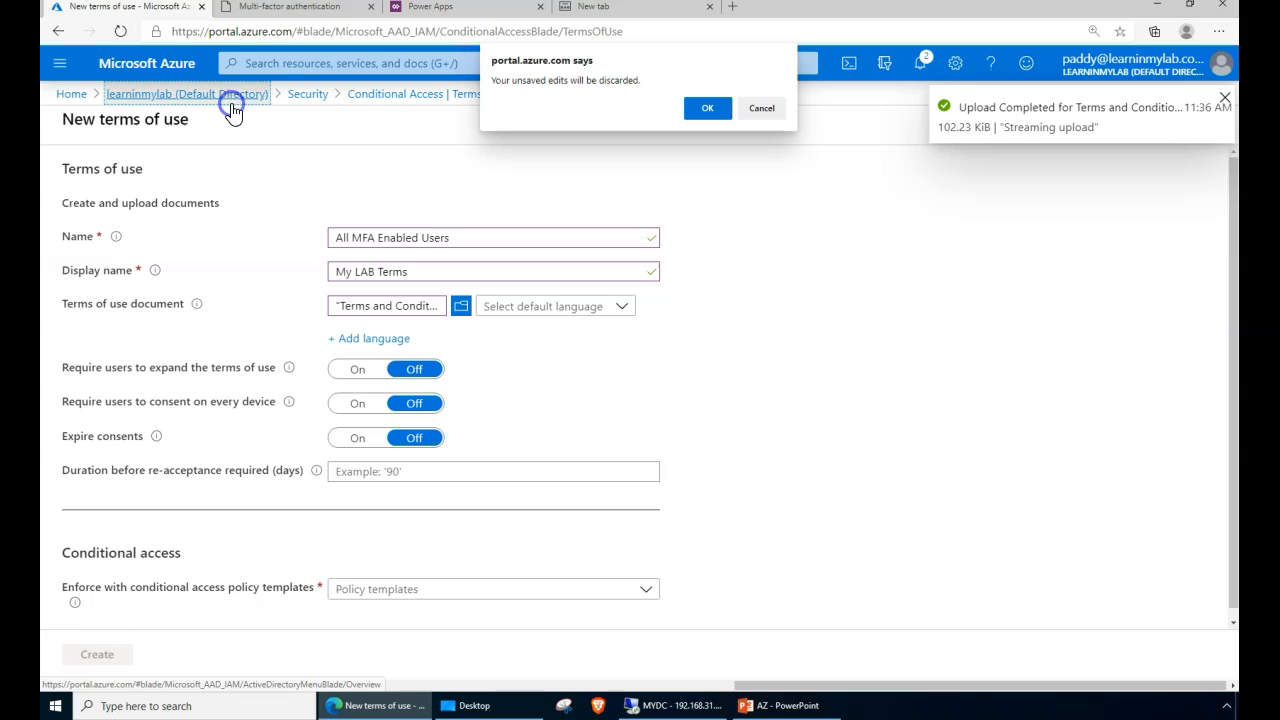
left_click(779, 112)
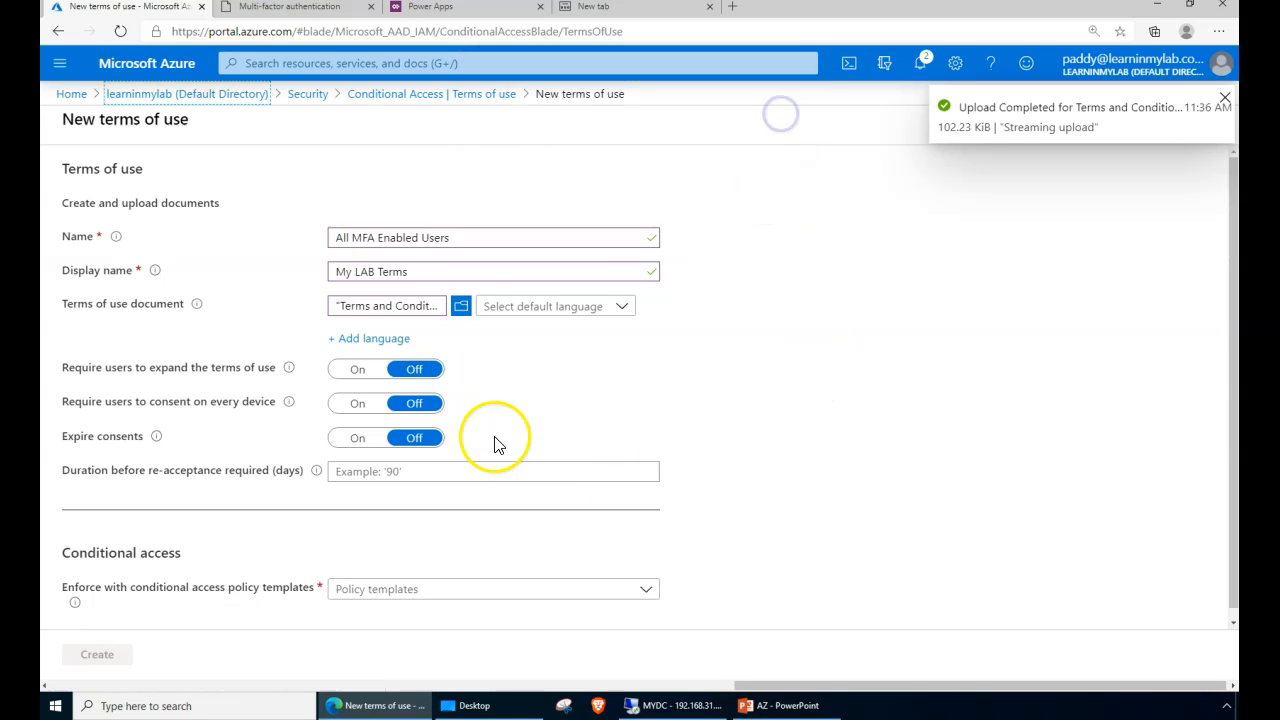
left_click(599, 310)
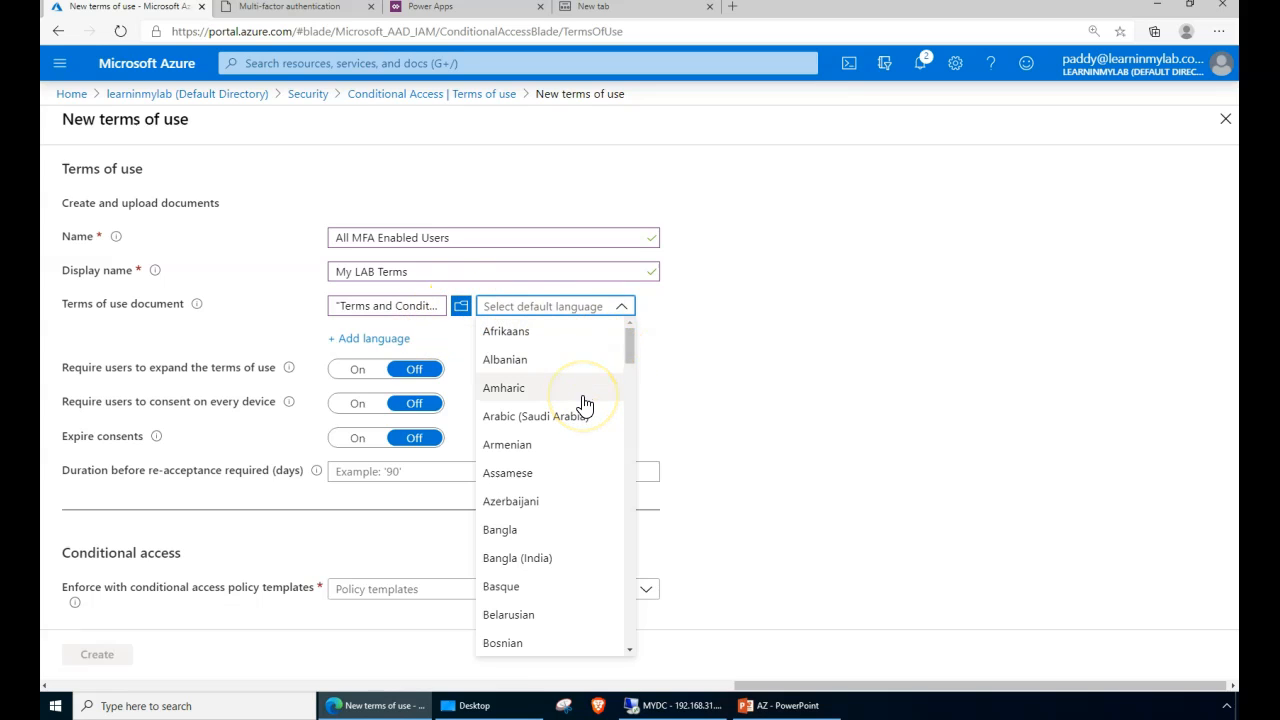
left_click_drag(631, 343, 620, 424)
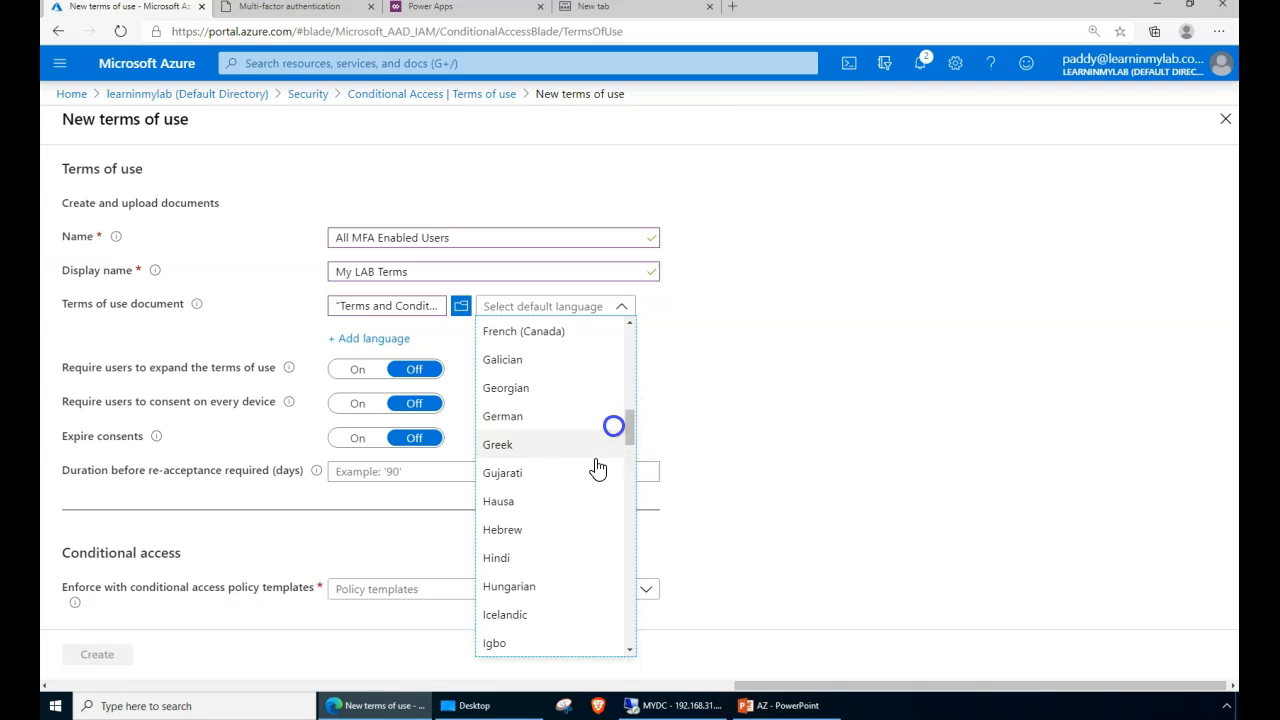
scroll(571, 536, "up", 3)
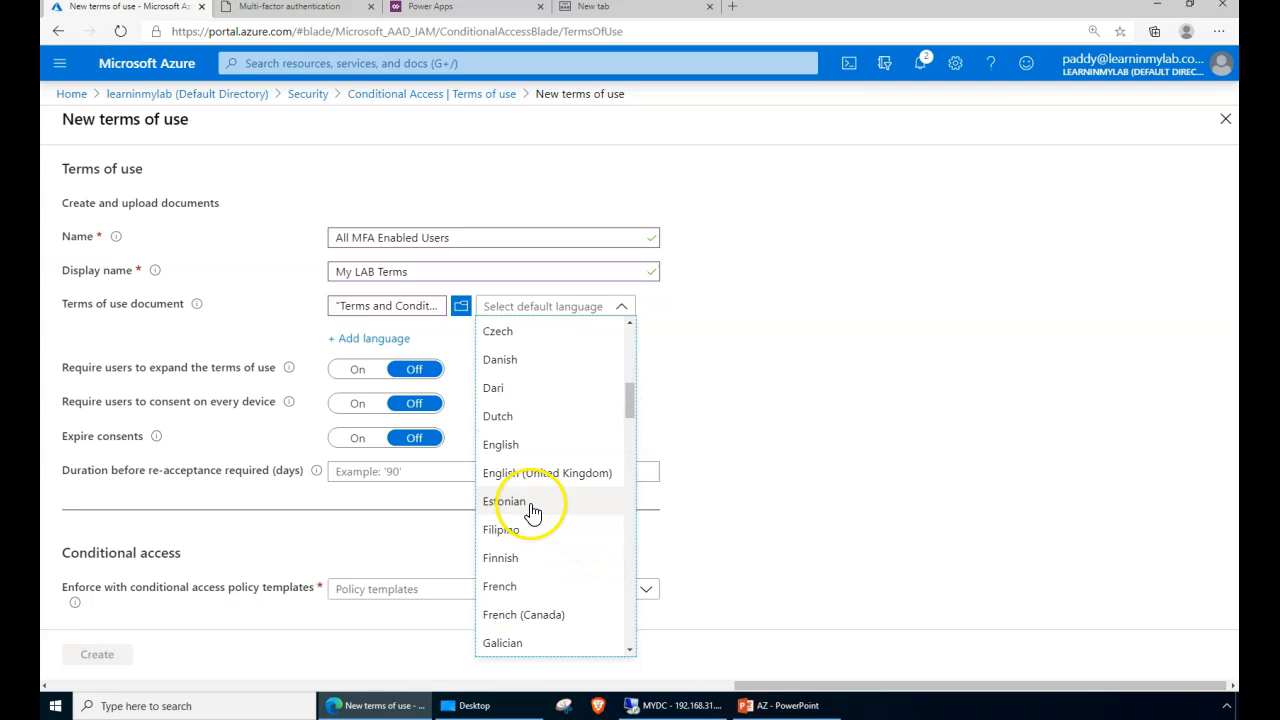
left_click(511, 450)
- Add a second language row, then remove it without attaching a file
left_click(345, 339)
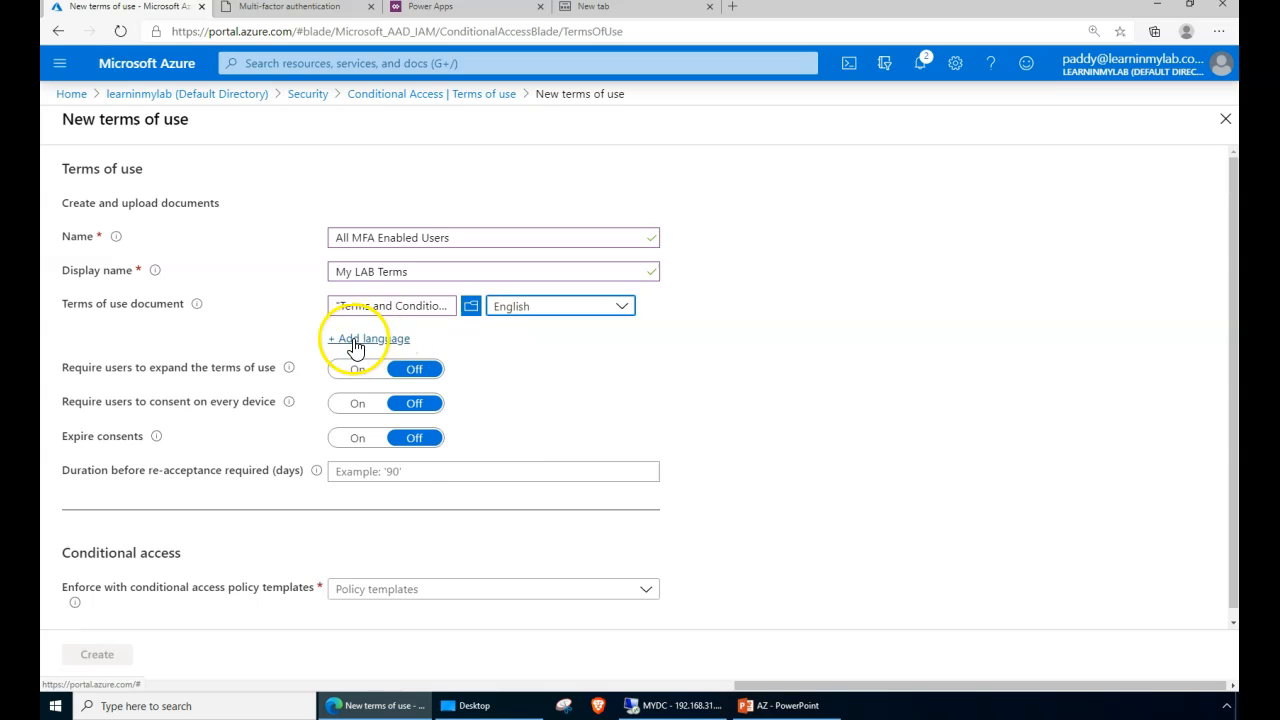
left_click(400, 354)
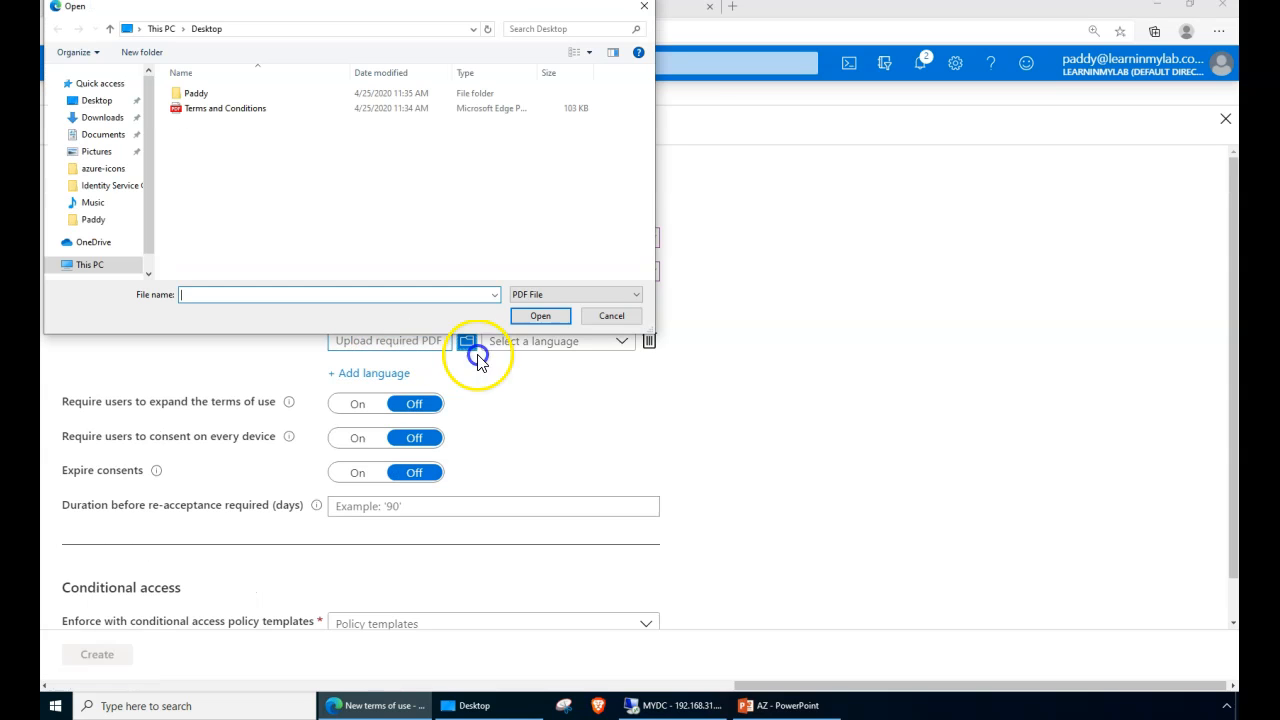
left_click(596, 316)
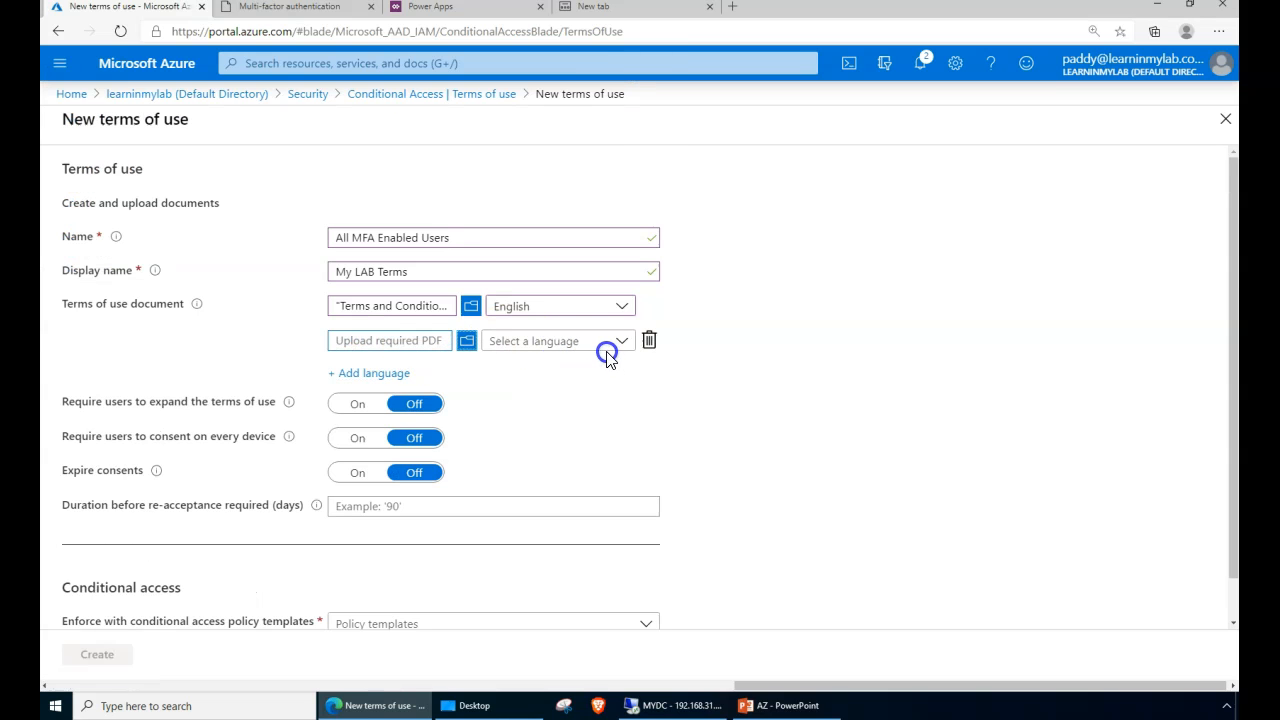
left_click(651, 341)
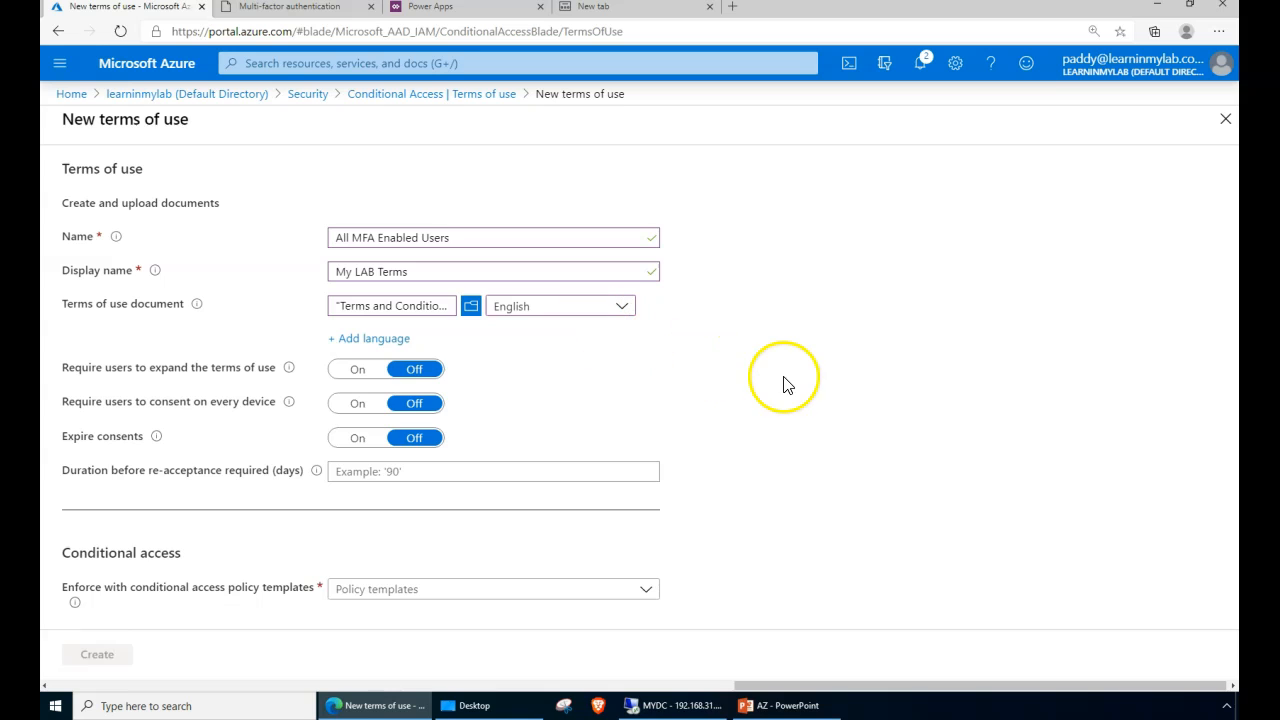
double_click(125, 371)
- Require users to expand the terms of use and to consent on every device
left_click_drag(128, 375, 310, 381)
left_click(358, 376)
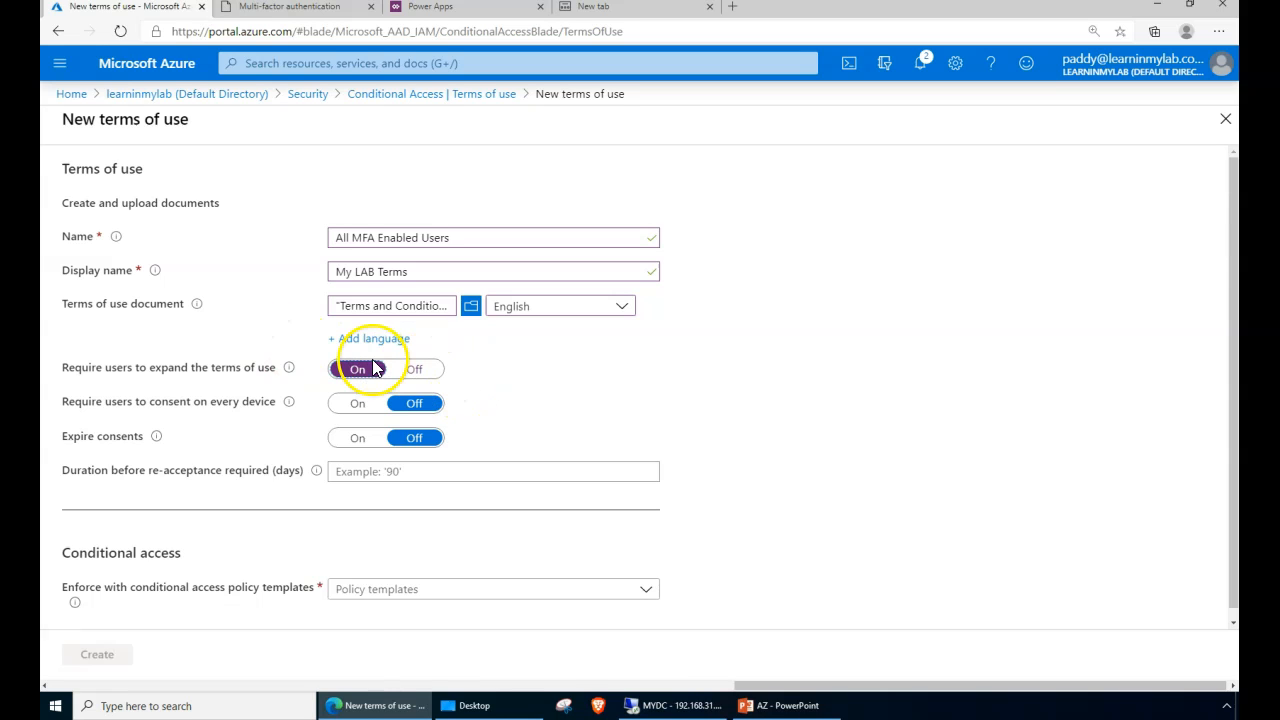
mouse_move(290, 371)
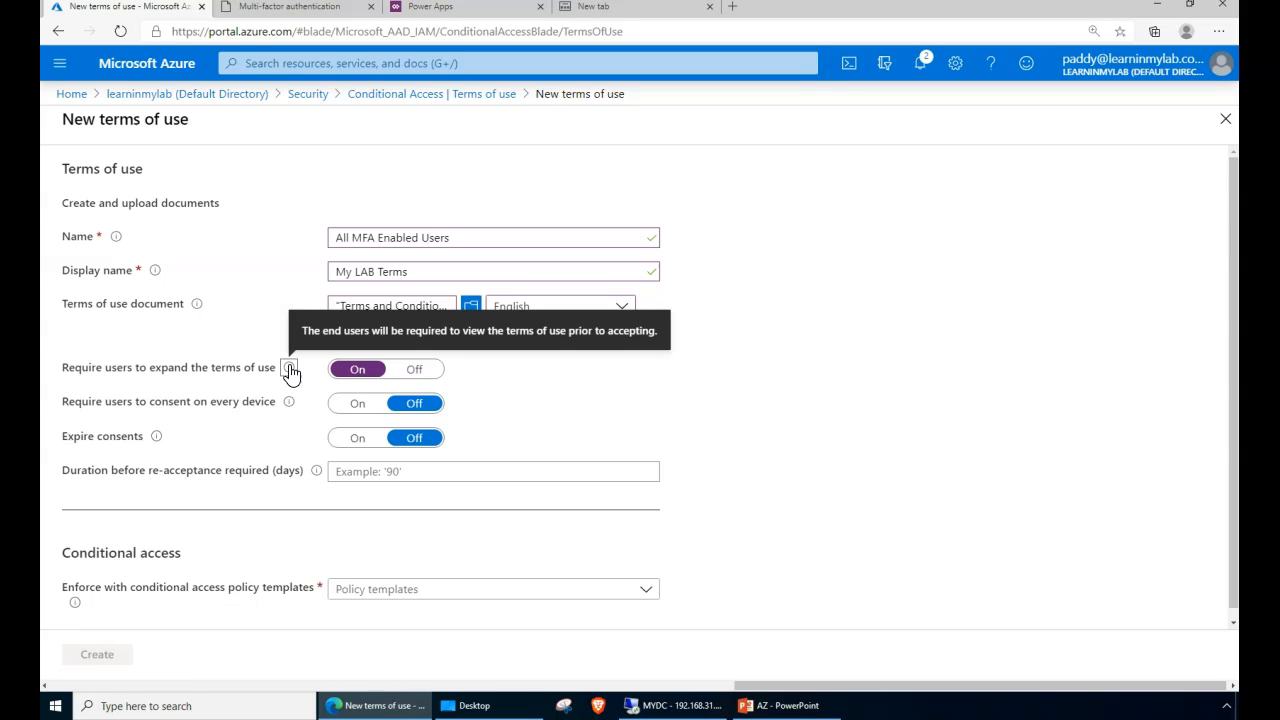
left_click(350, 406)
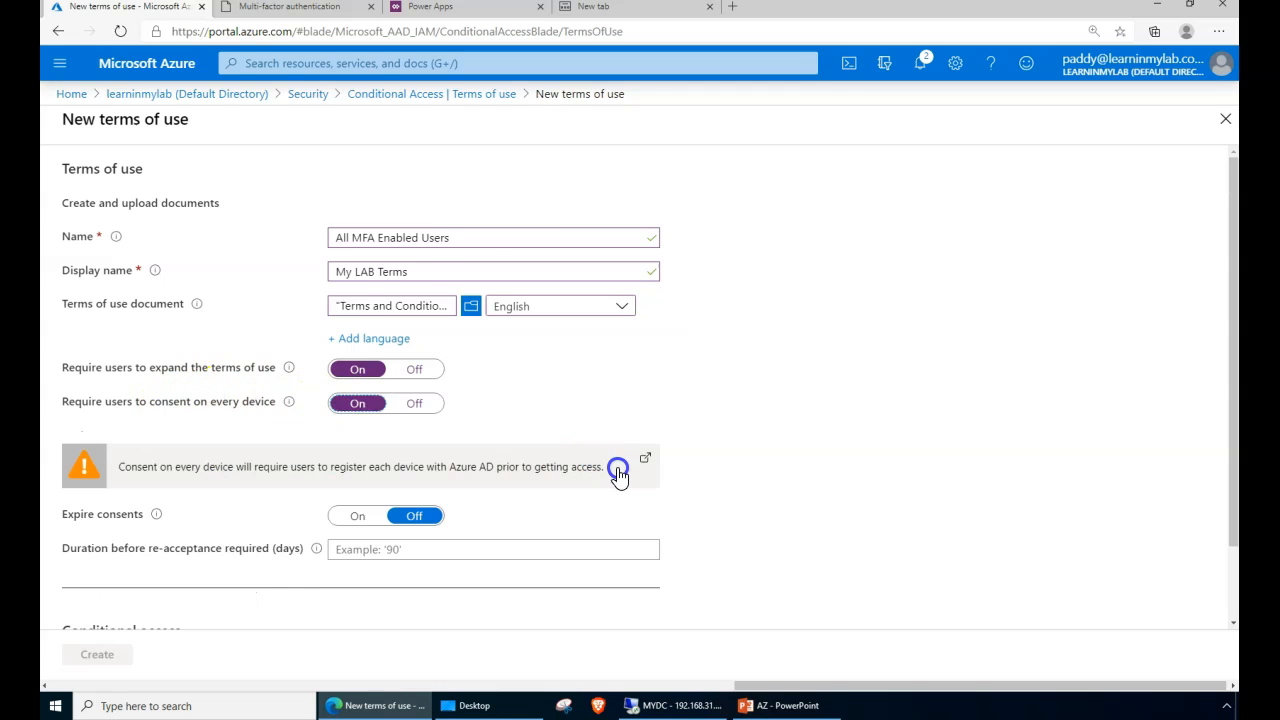
- Turn Expire consents on and review the start date, frequency and duration settings, leaving them blank
scroll(600, 470, "down", 1)
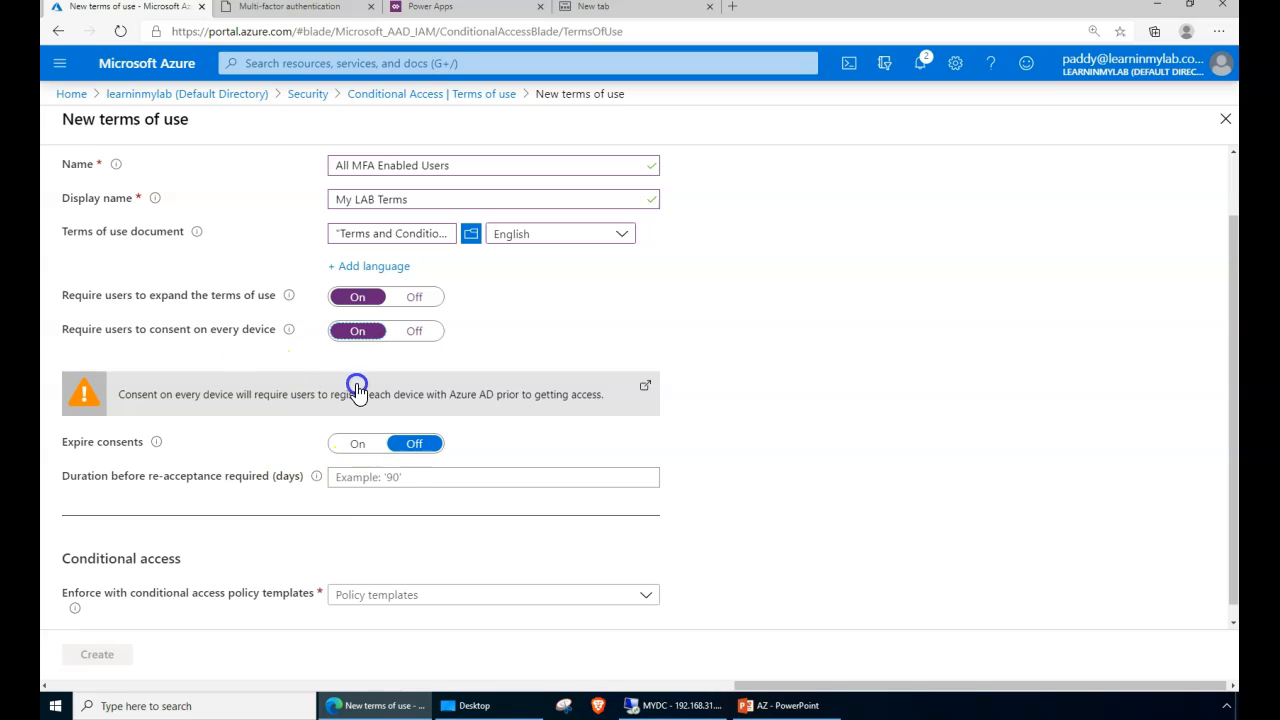
left_click(365, 448)
left_click(78, 450)
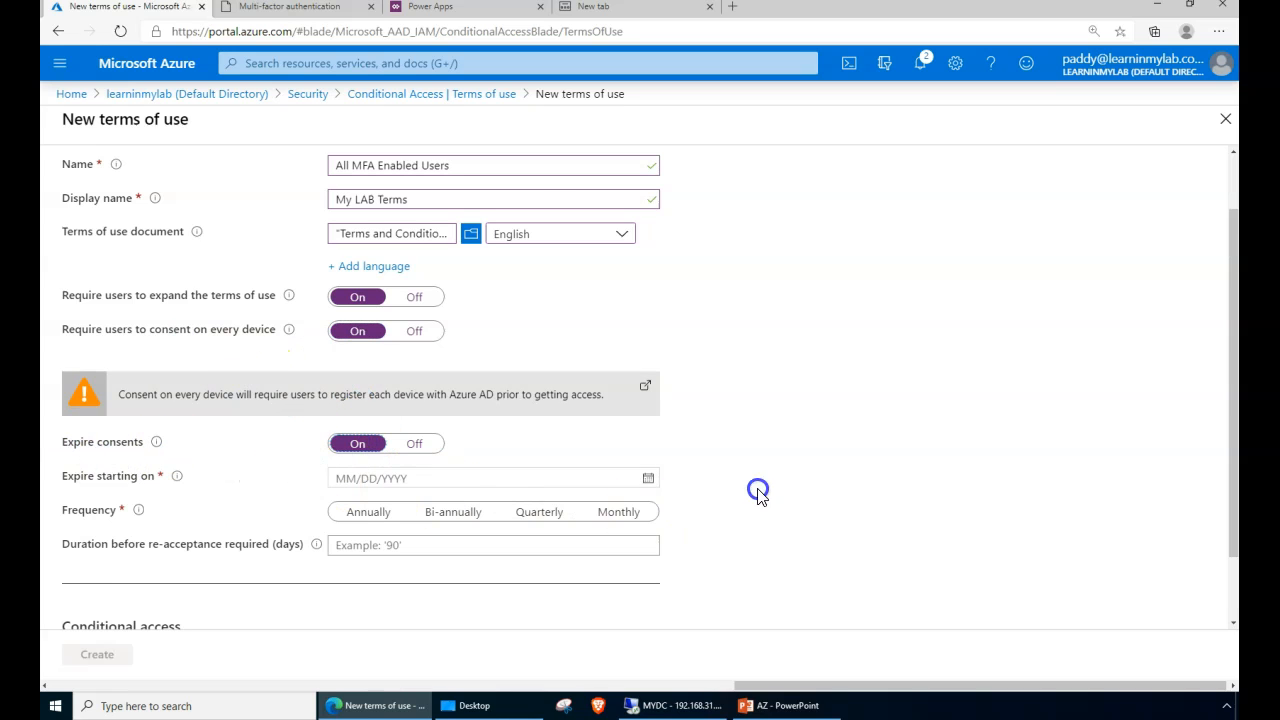
scroll(757, 492, "down", 1)
left_click(648, 406)
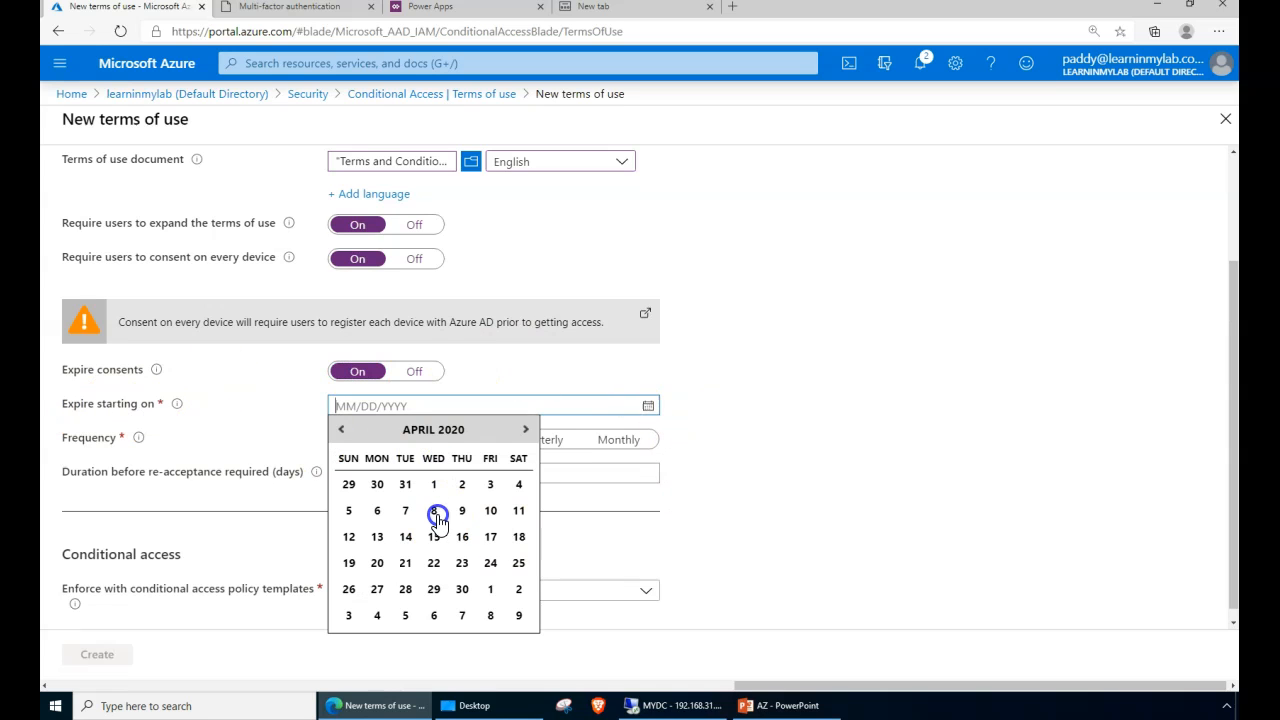
left_click_drag(871, 463, 565, 435)
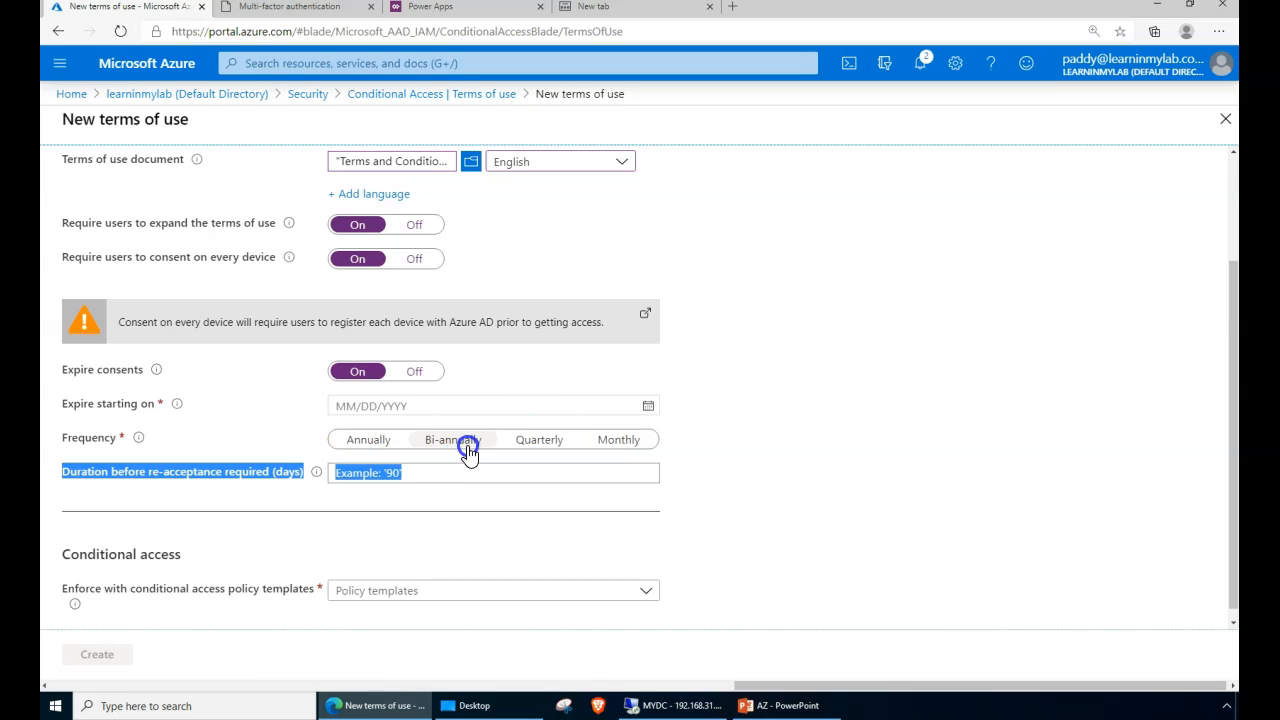
left_click(178, 436)
left_click(211, 477)
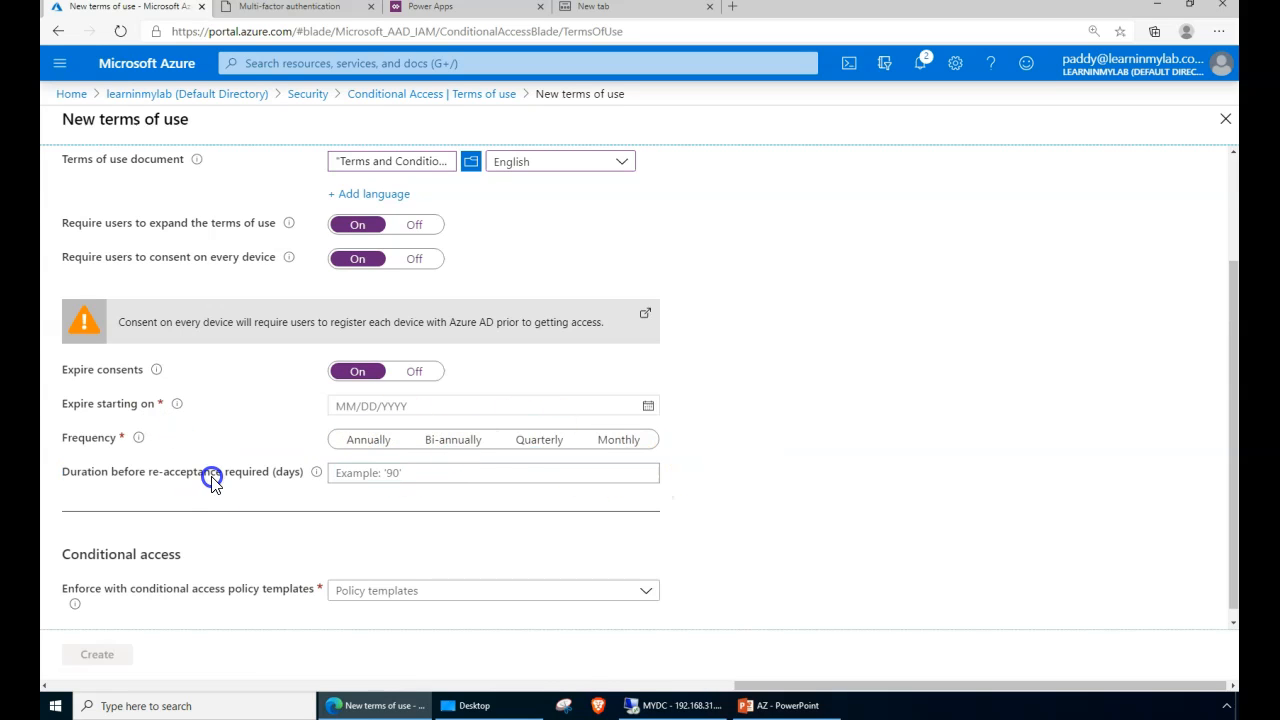
left_click_drag(711, 488, 62, 302)
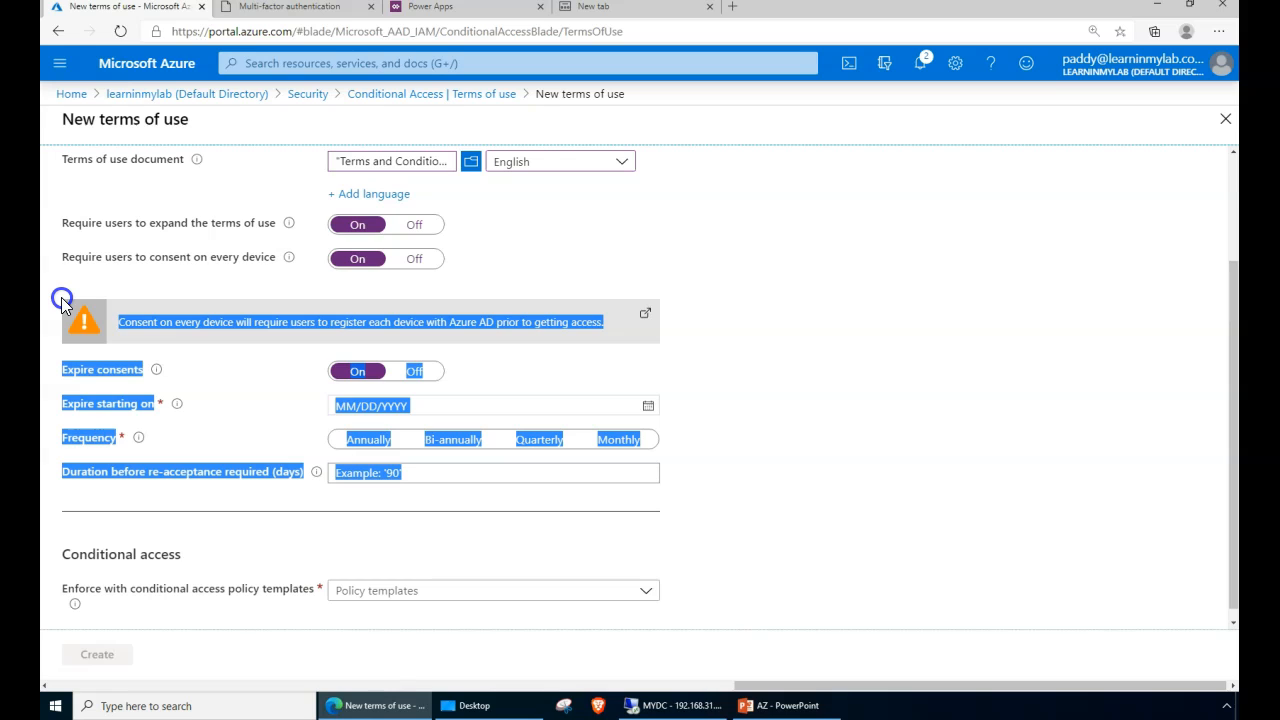
left_click_drag(62, 302, 229, 500)
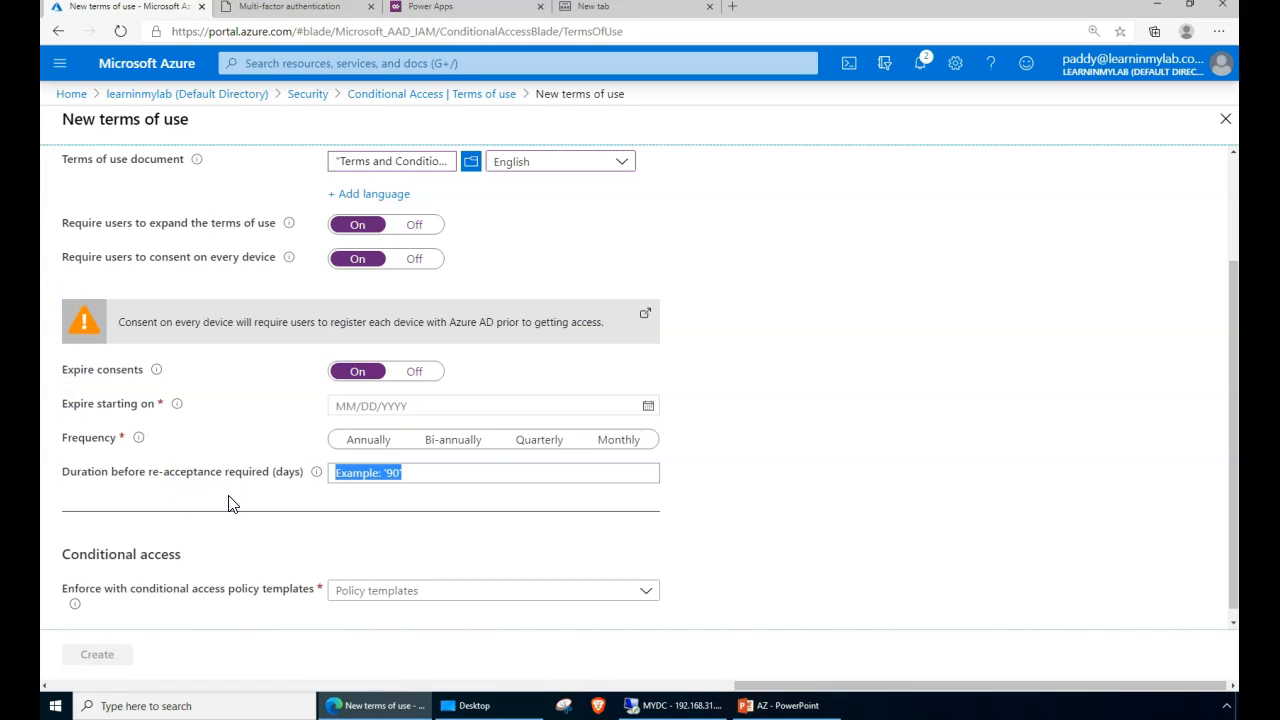
- Set Expire consents to Off, then set Require users to consent on every device to Off
left_click(950, 512)
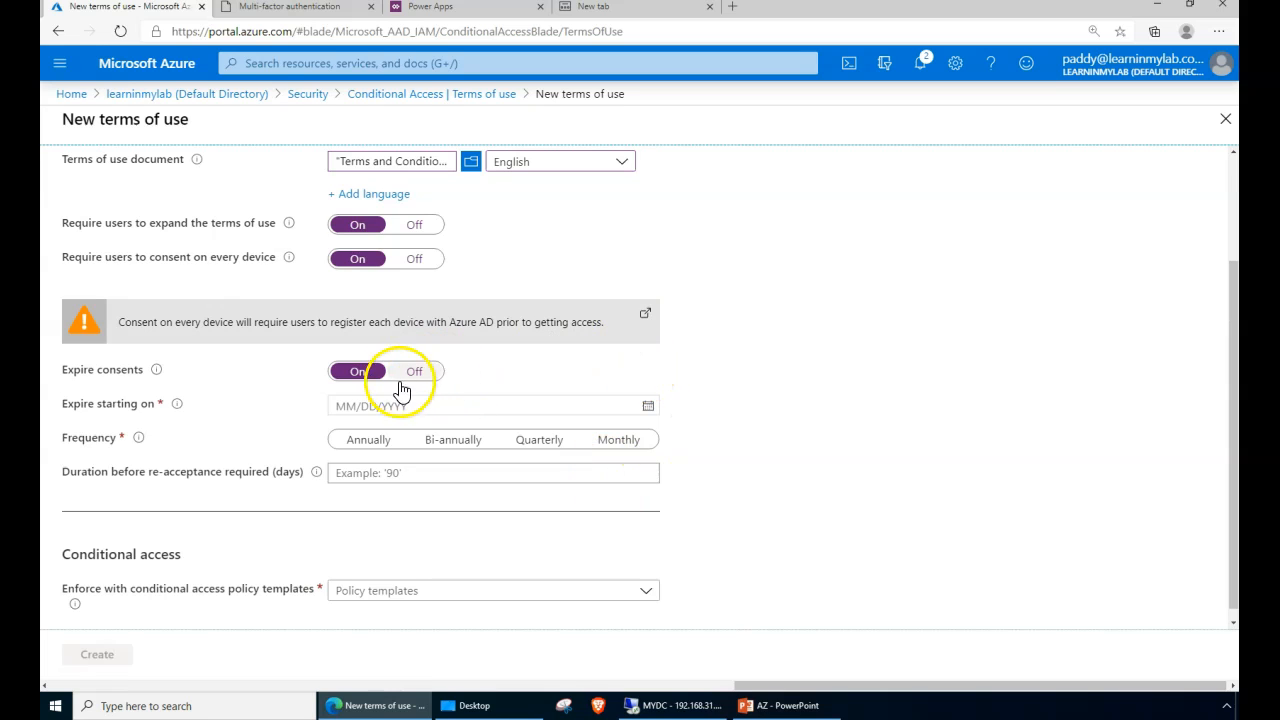
left_click(430, 473)
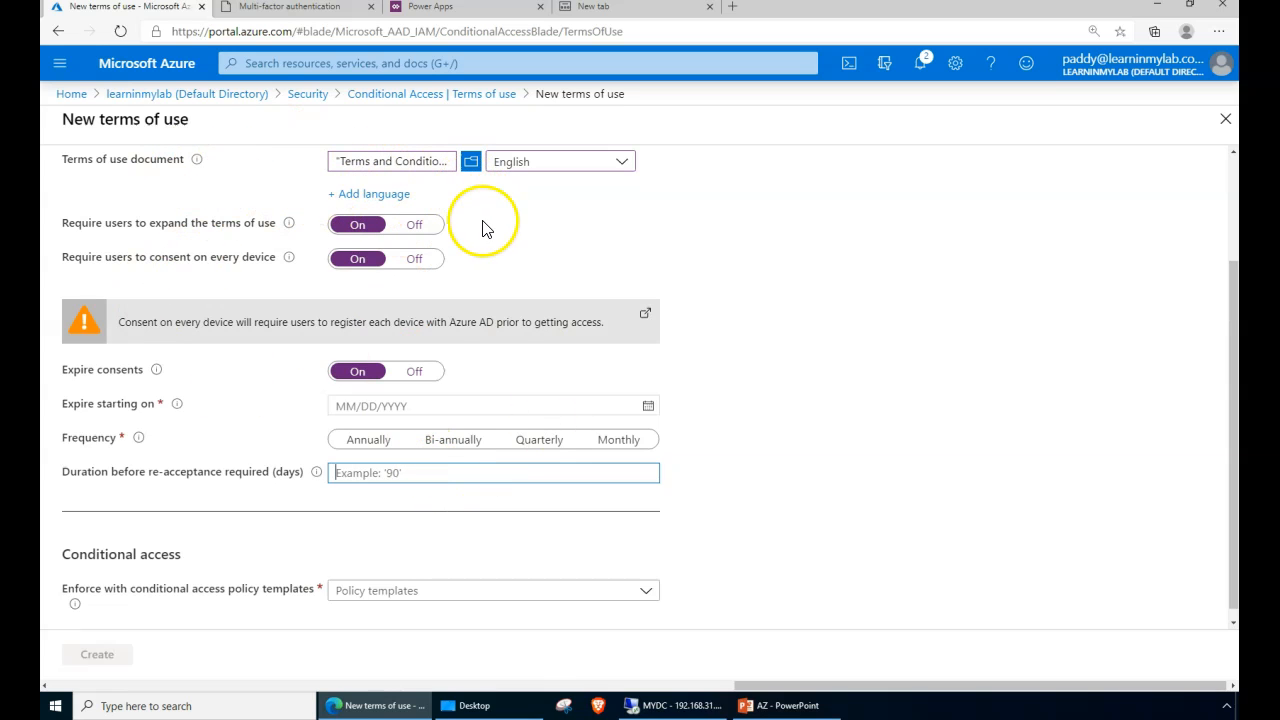
left_click(420, 371)
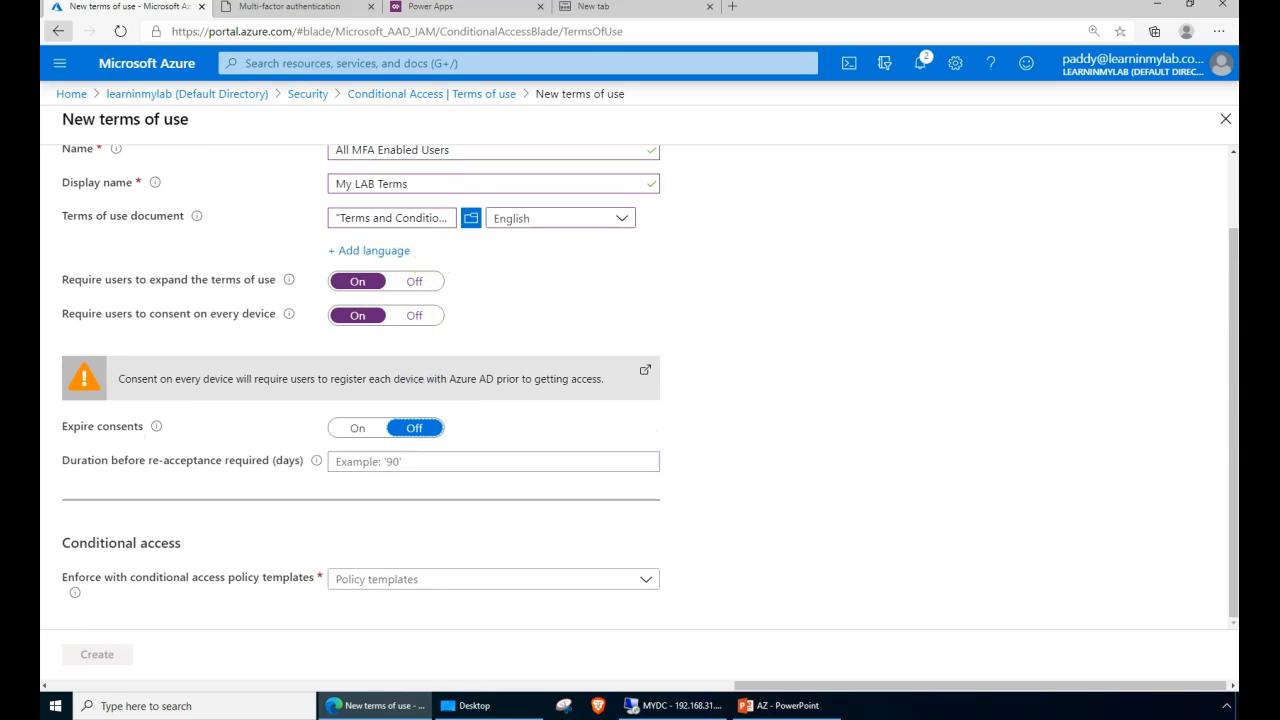
scroll(129, 408, "up", 1)
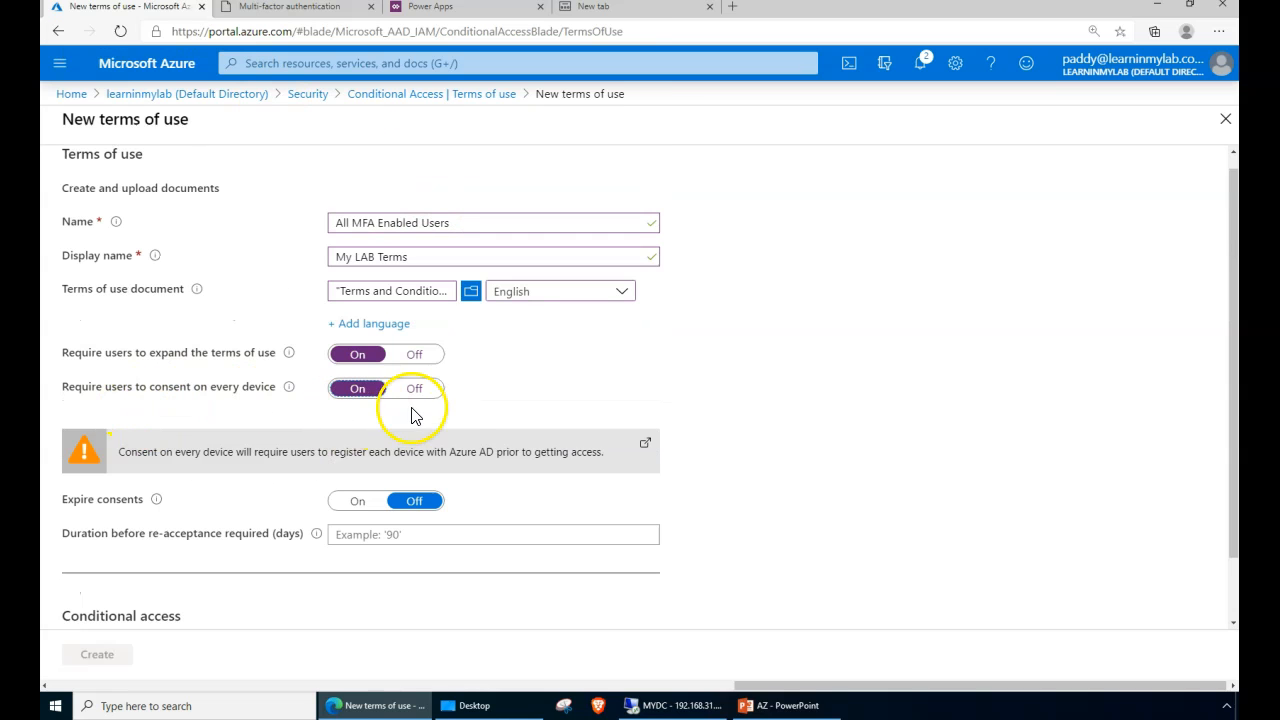
left_click(168, 398)
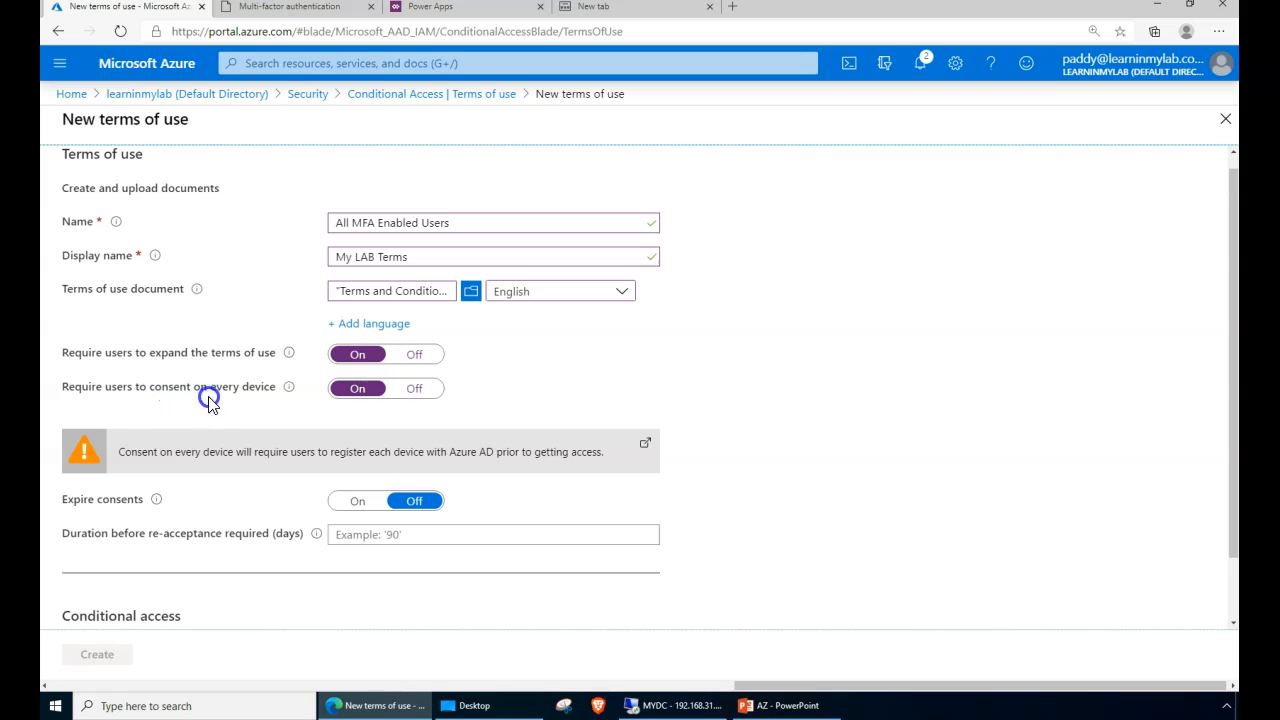
left_click(331, 388)
left_click(772, 583)
left_click(414, 388)
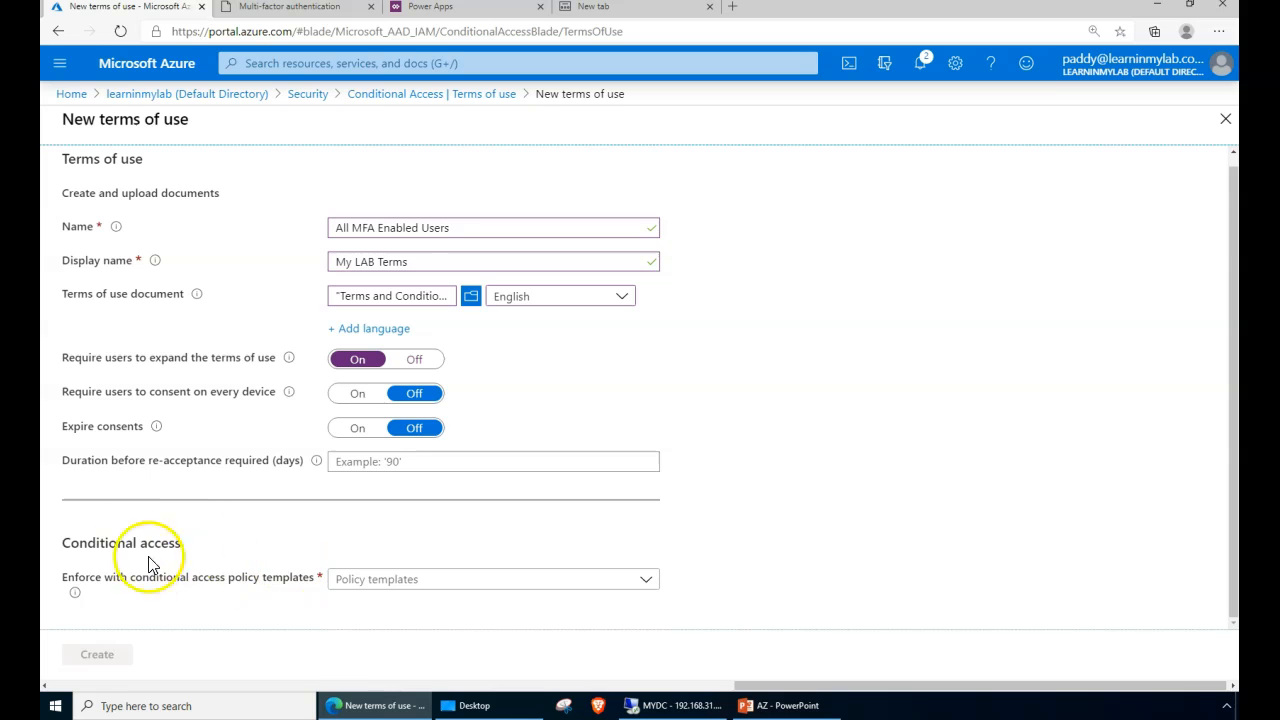
- Choose 'Create conditional access policy later' as the policy template and create the terms of use
left_click(509, 587)
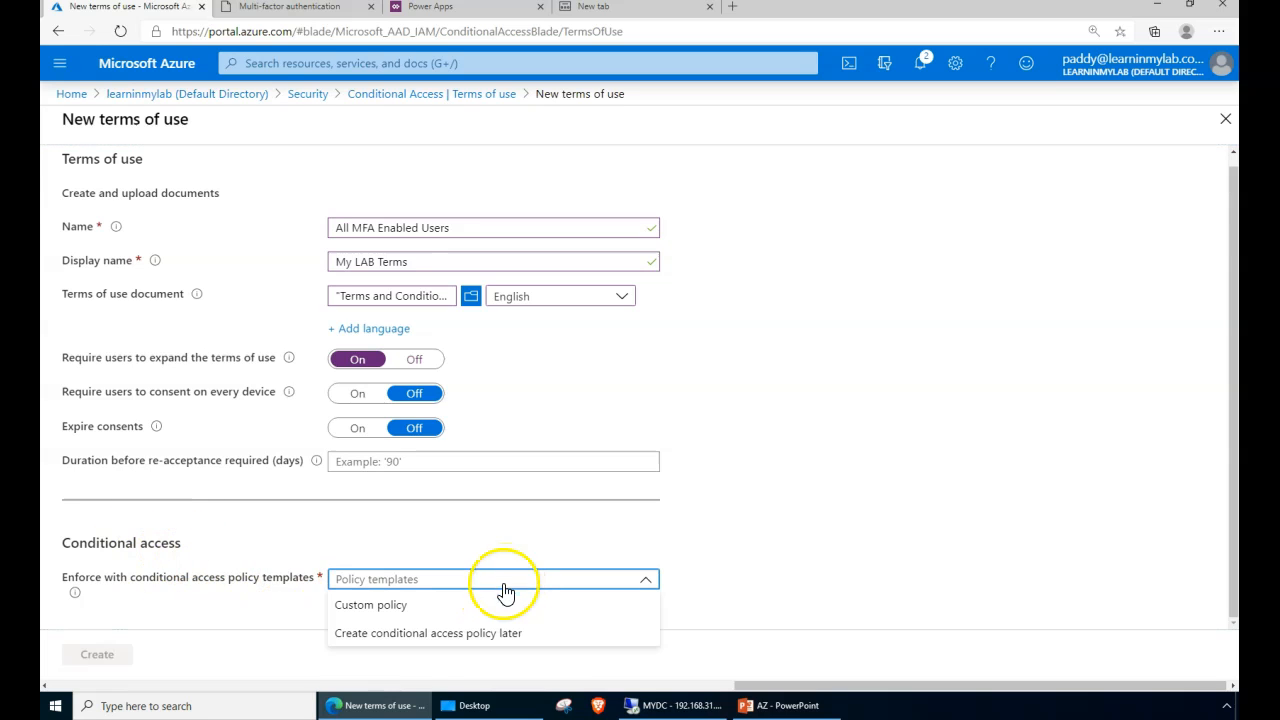
left_click(430, 638)
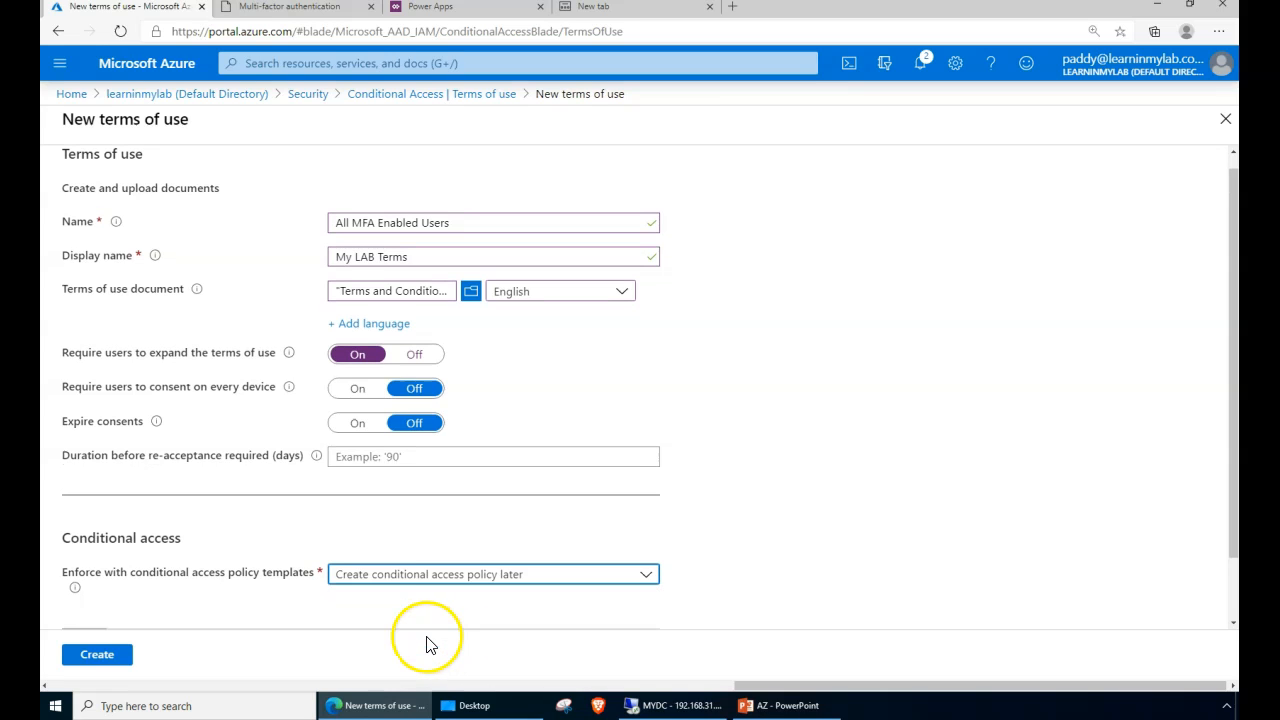
left_click(379, 588)
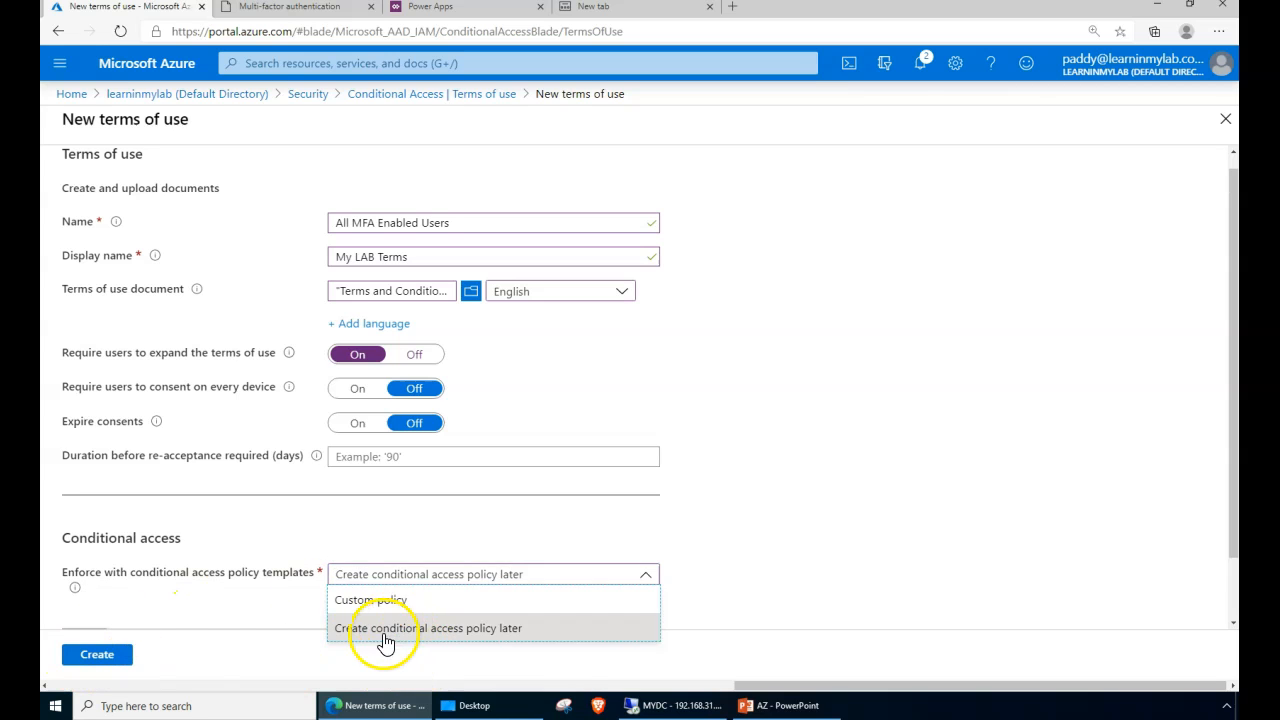
left_click(97, 654)
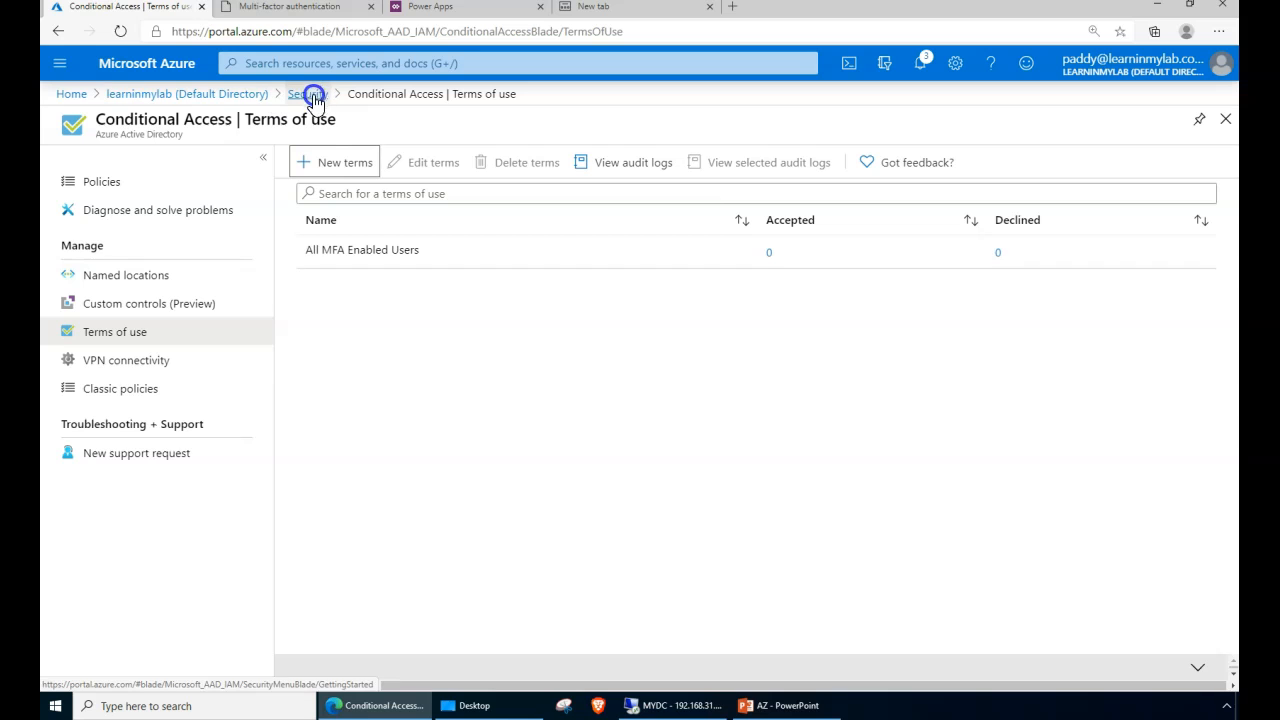
- From the directory overview, go to Security > Conditional Access and start a New policy
left_click(239, 95)
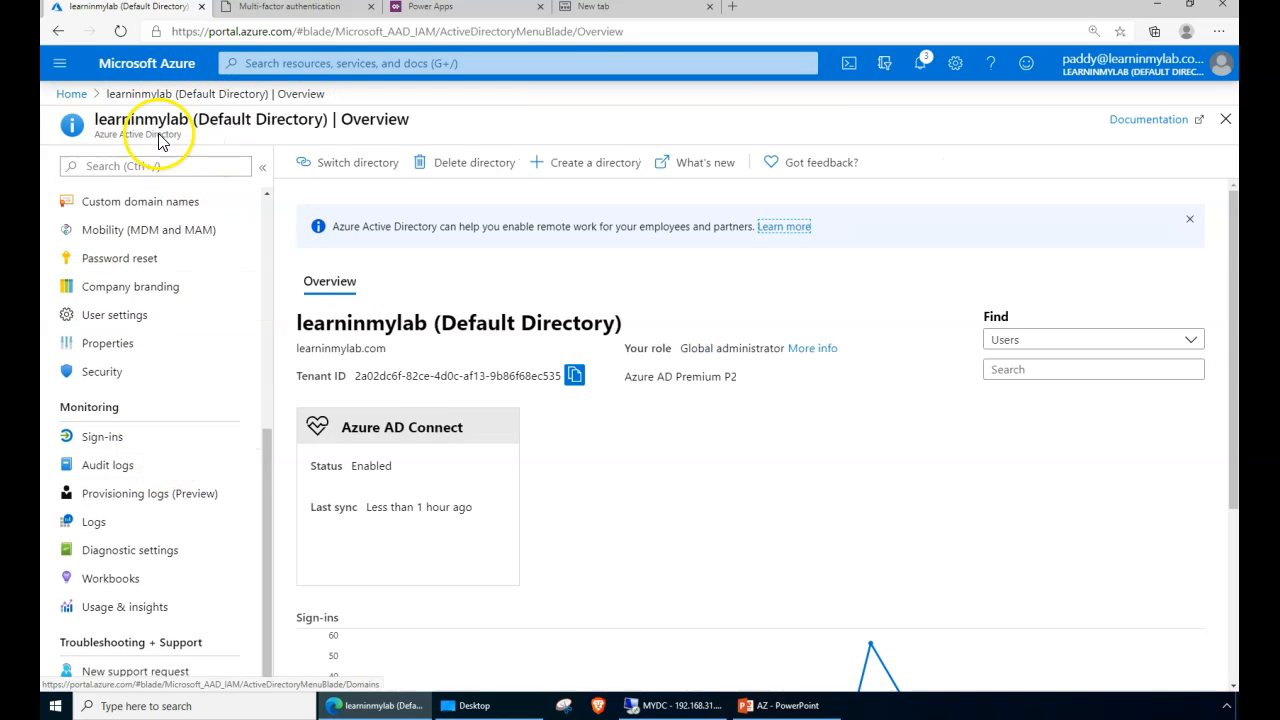
left_click(110, 371)
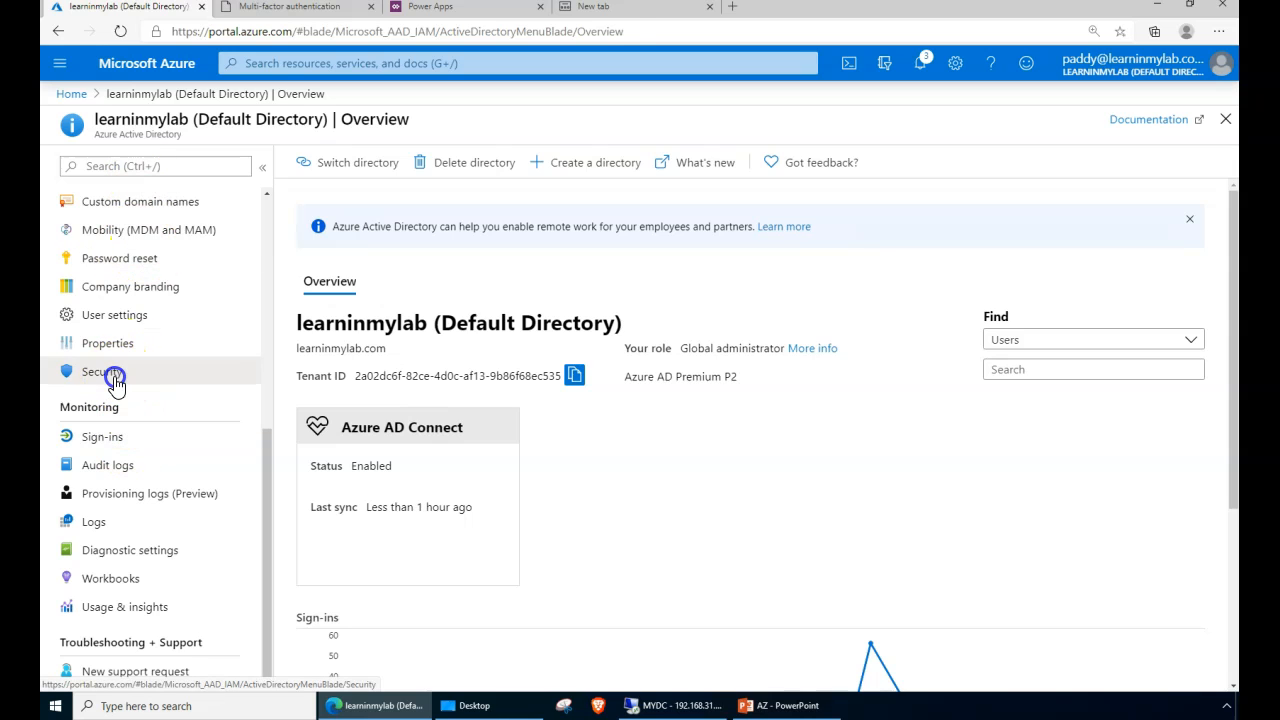
left_click(117, 257)
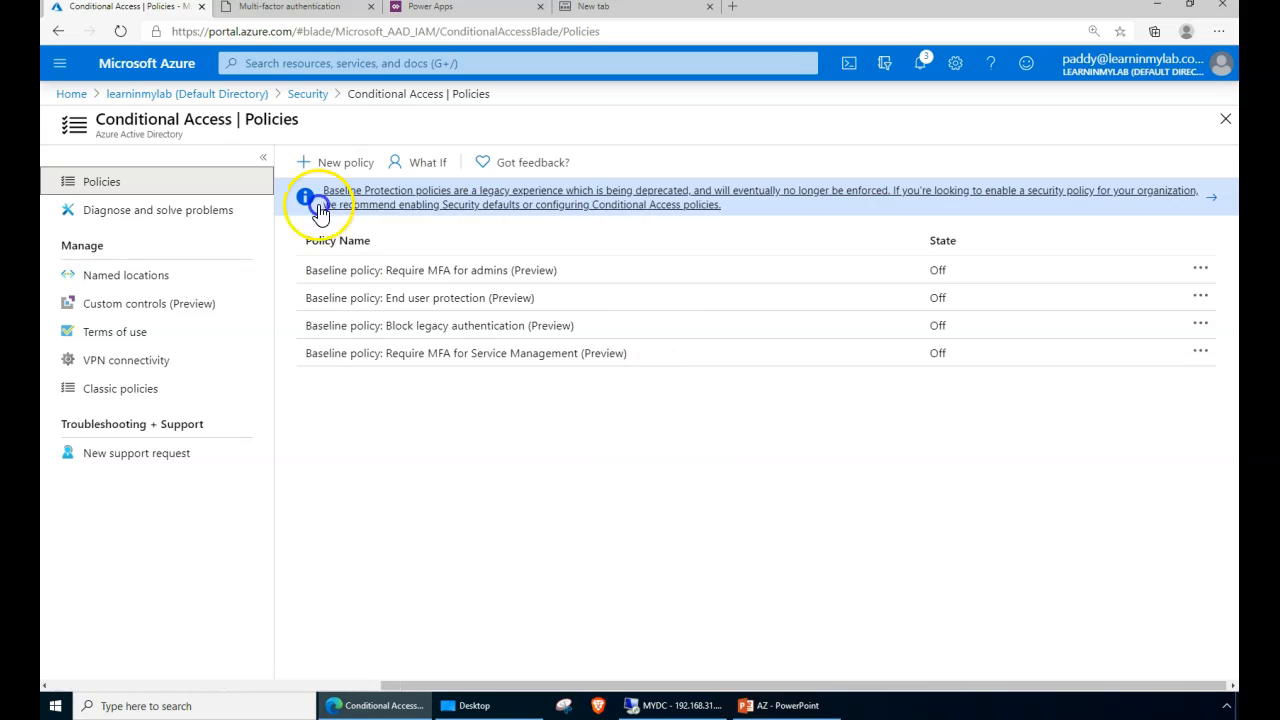
left_click(351, 171)
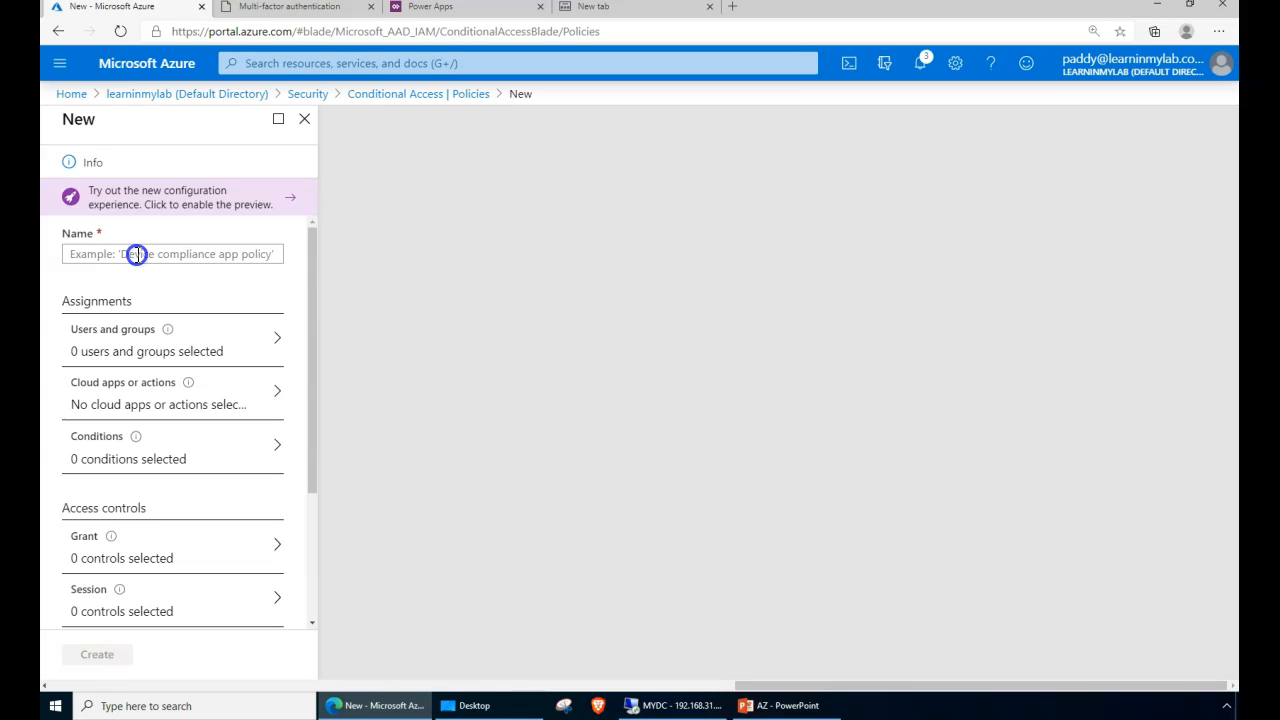
- Enter 'MFA-Enabled-India-' in the new policy's Name field
left_click(441, 303)
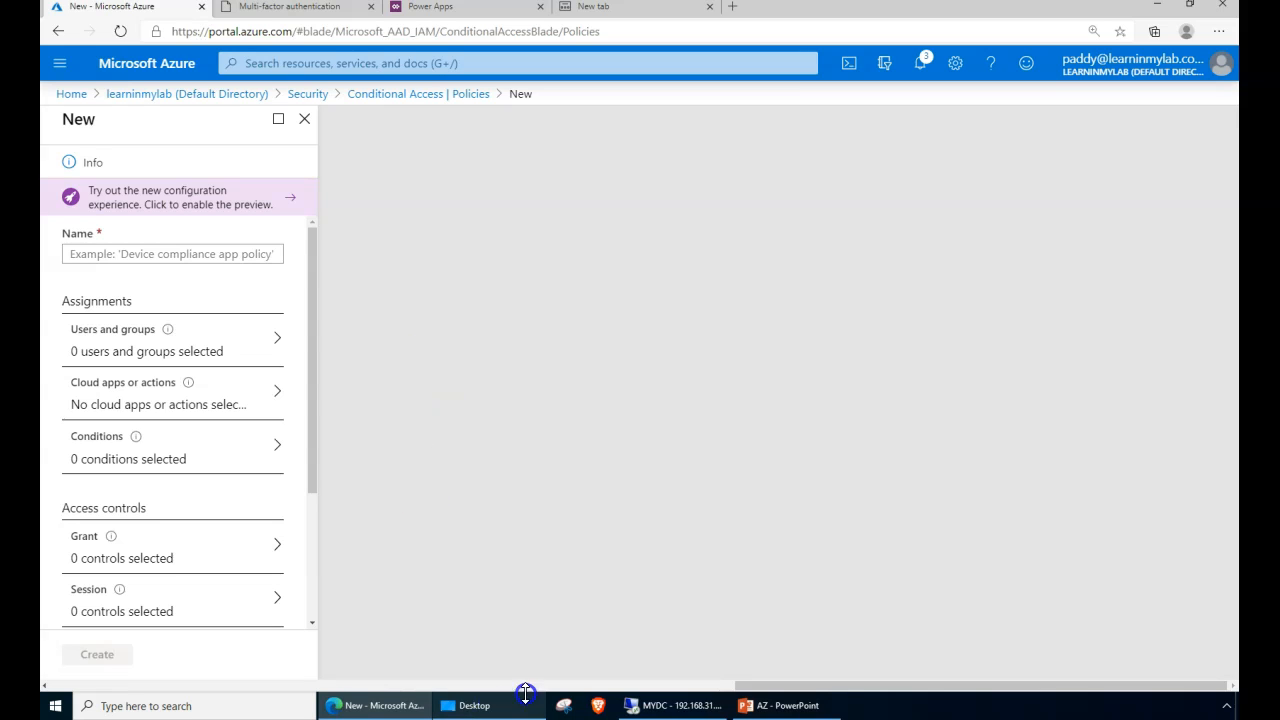
left_click_drag(829, 690, 251, 655)
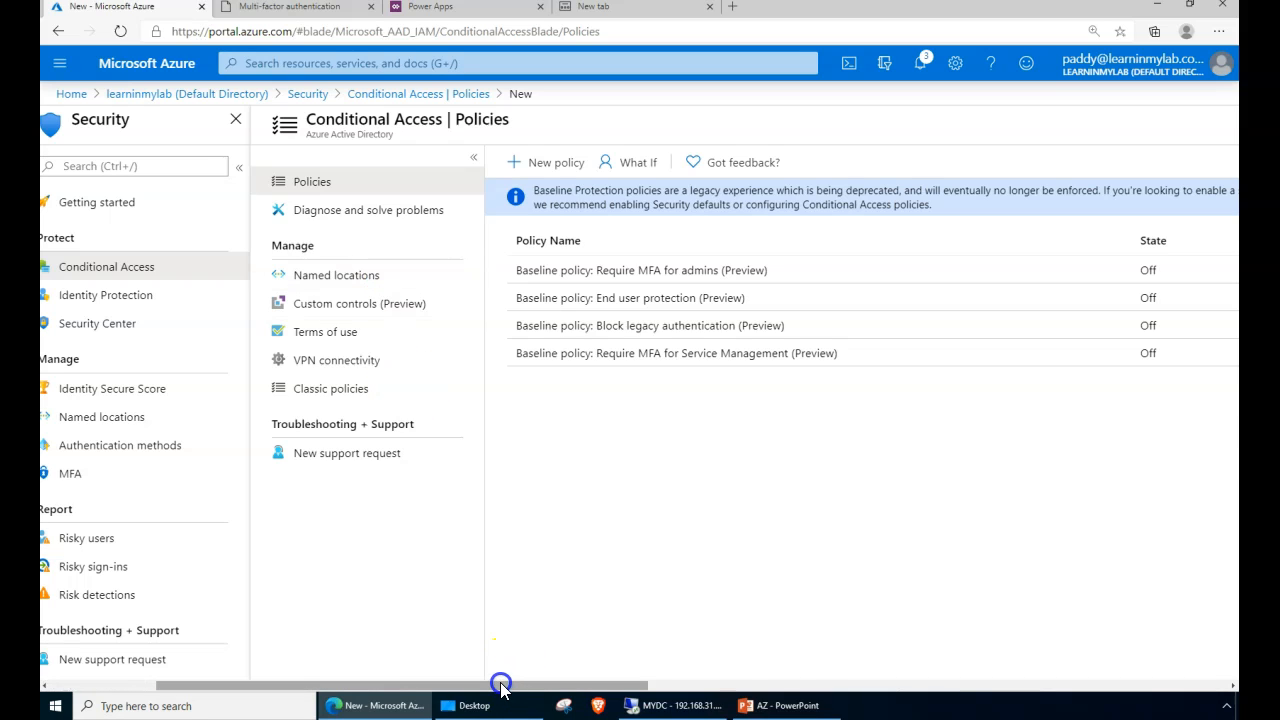
left_click_drag(501, 686, 1012, 676)
left_click(388, 254)
type("MFA-Enabled-India-")
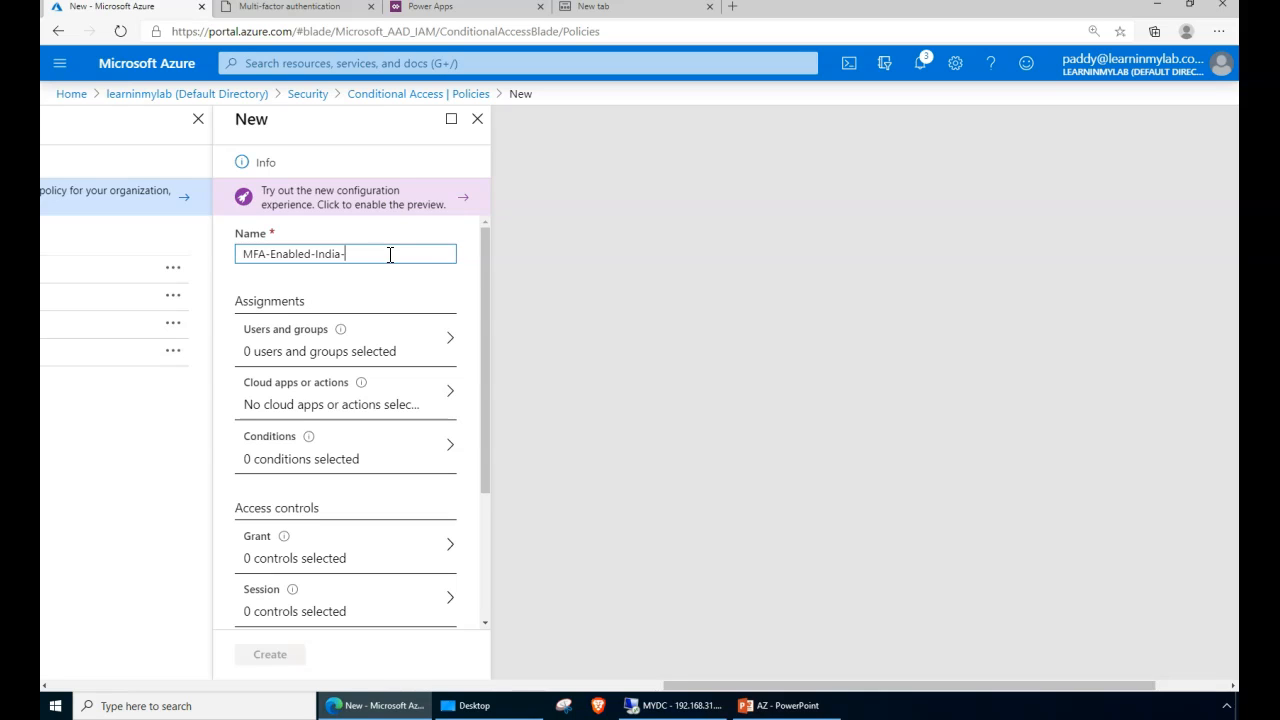
left_click_drag(342, 256, 406, 258)
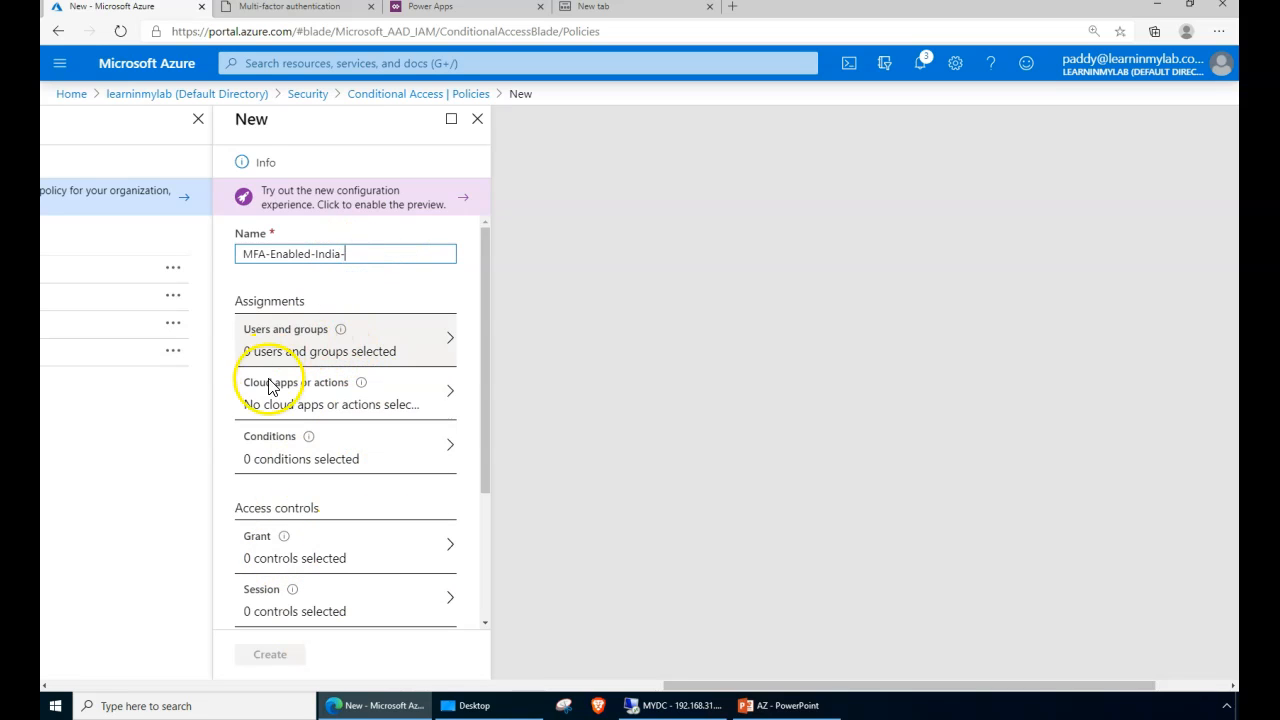
scroll(268, 387, "down", 2)
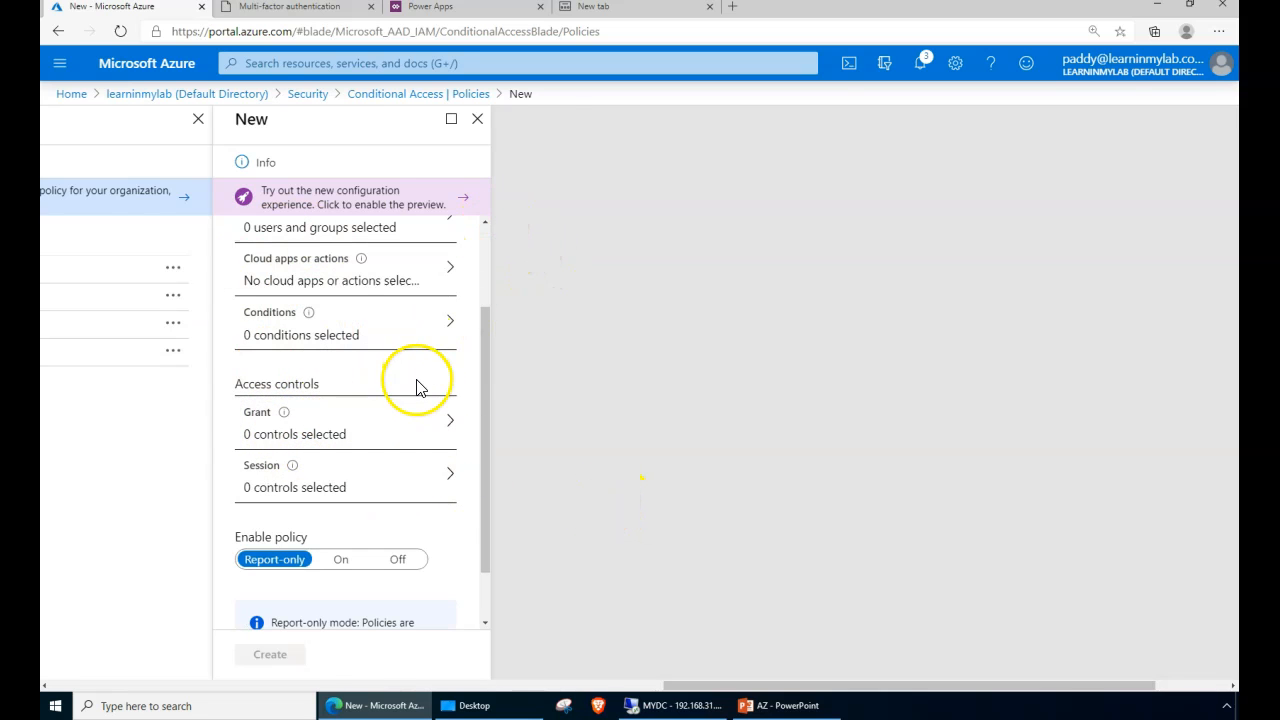
key("ctrl+minus")
scroll(471, 425, "up", 3)
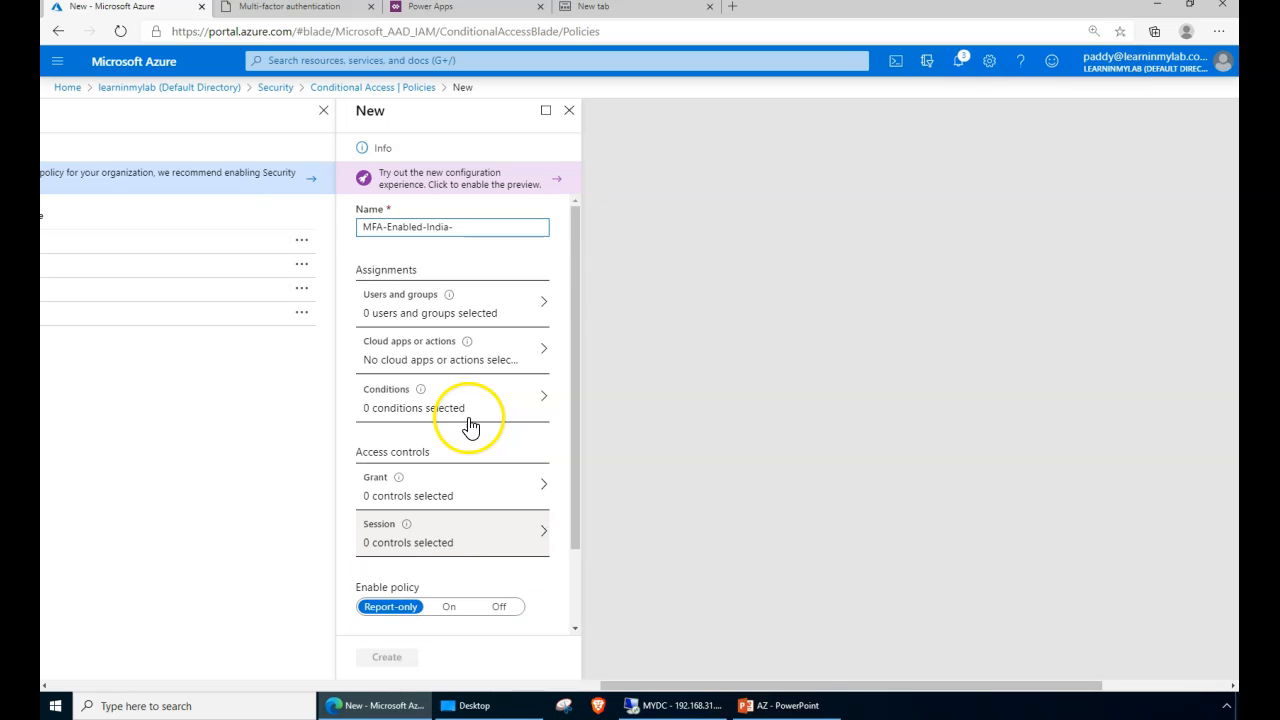
- Under Include, choose Select users and groups, search 'mfa' and add MFA Enabled Group - PILOT TESTING
left_click(404, 318)
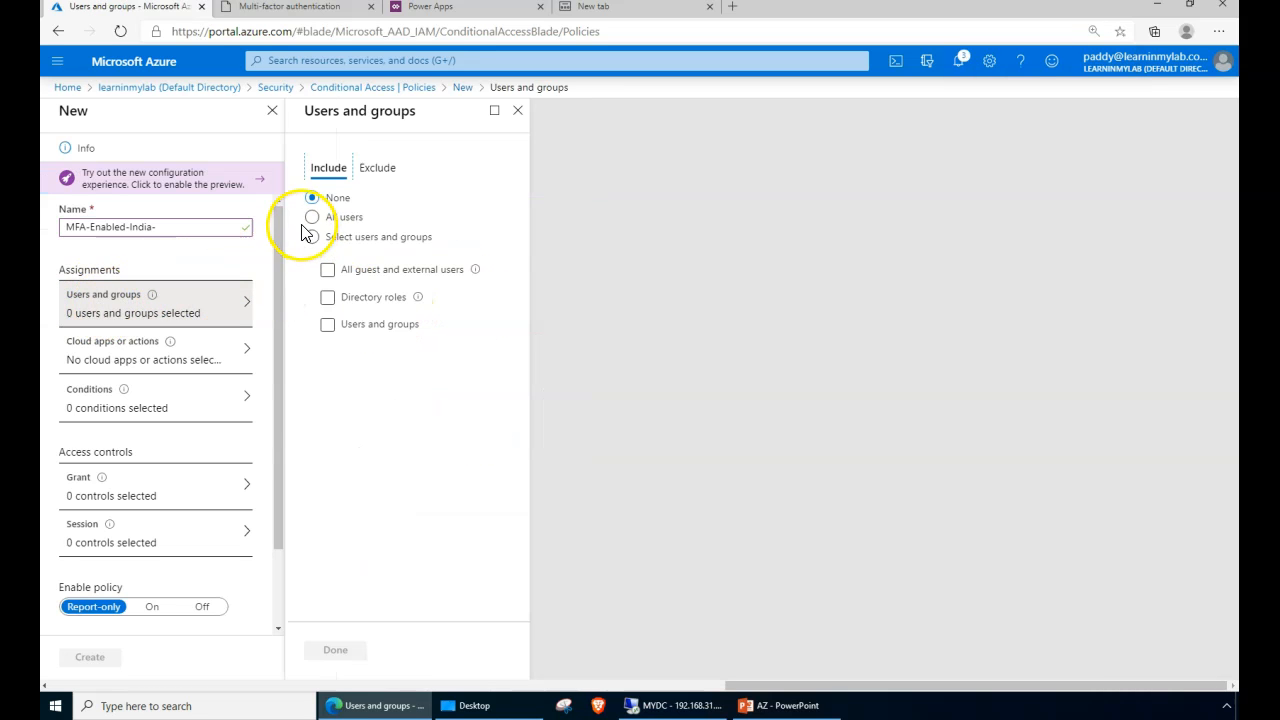
left_click(313, 236)
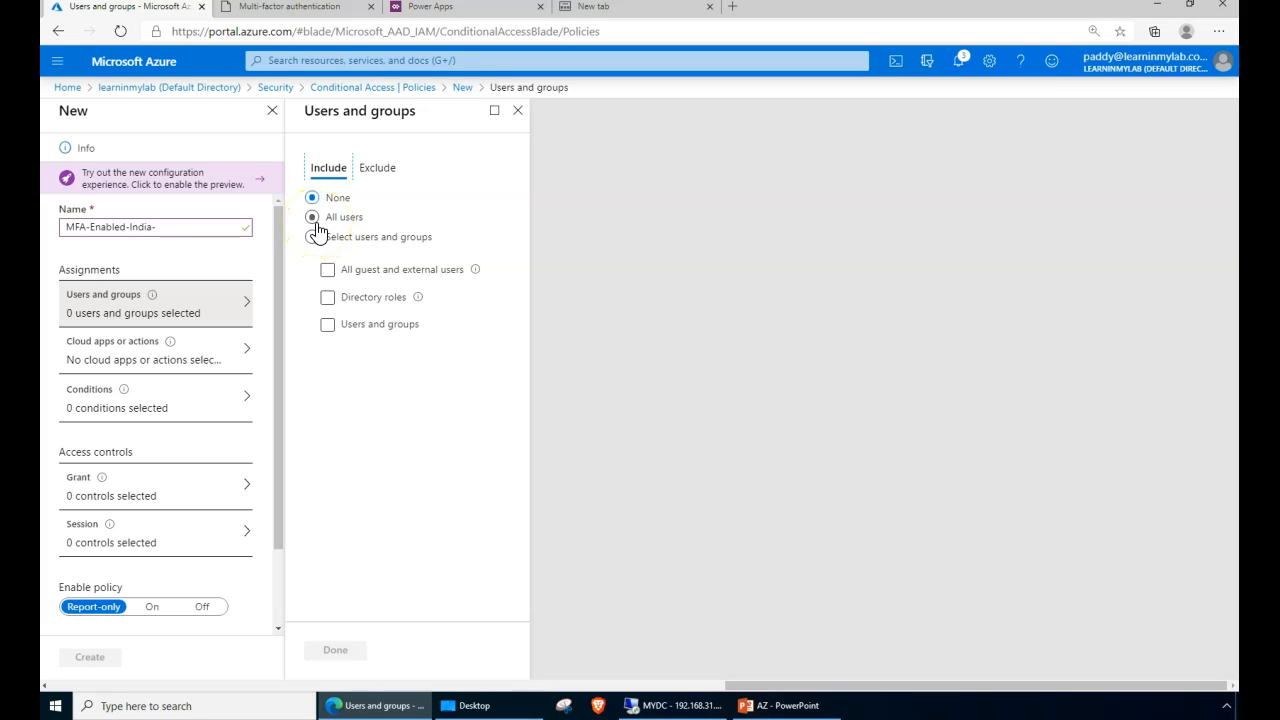
left_click(316, 242)
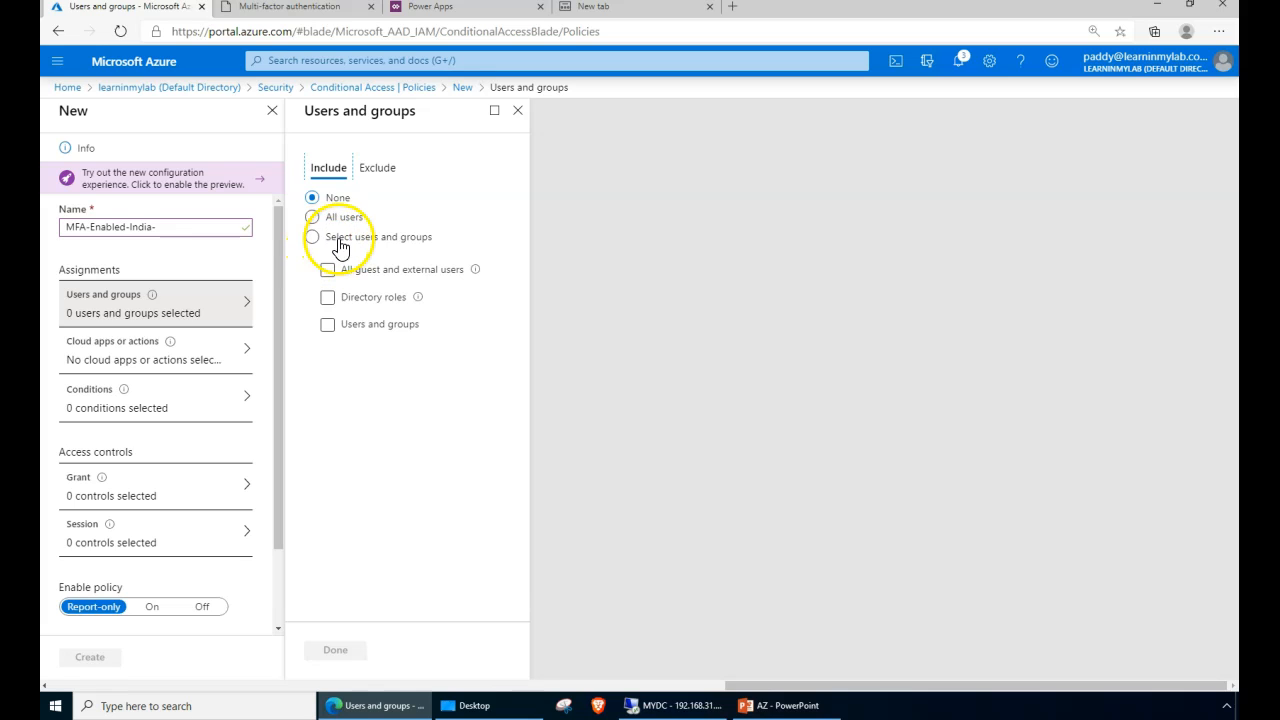
left_click(336, 330)
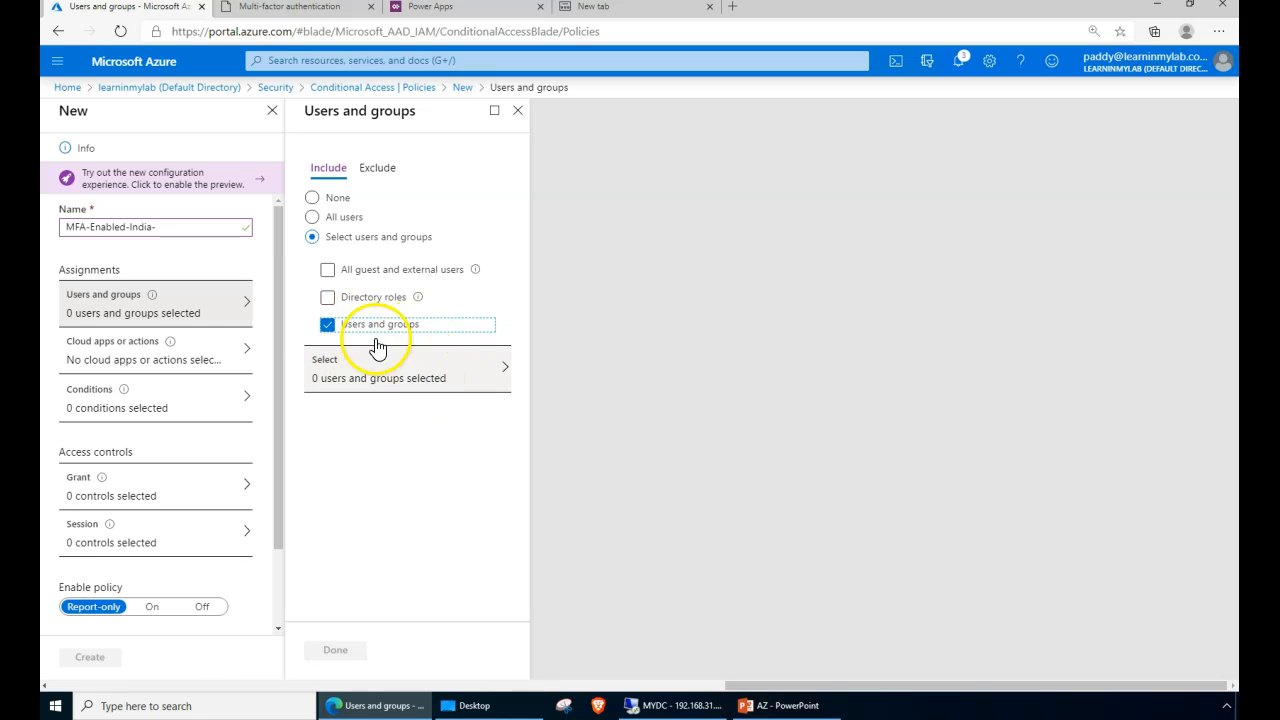
left_click(430, 368)
left_click(1054, 138)
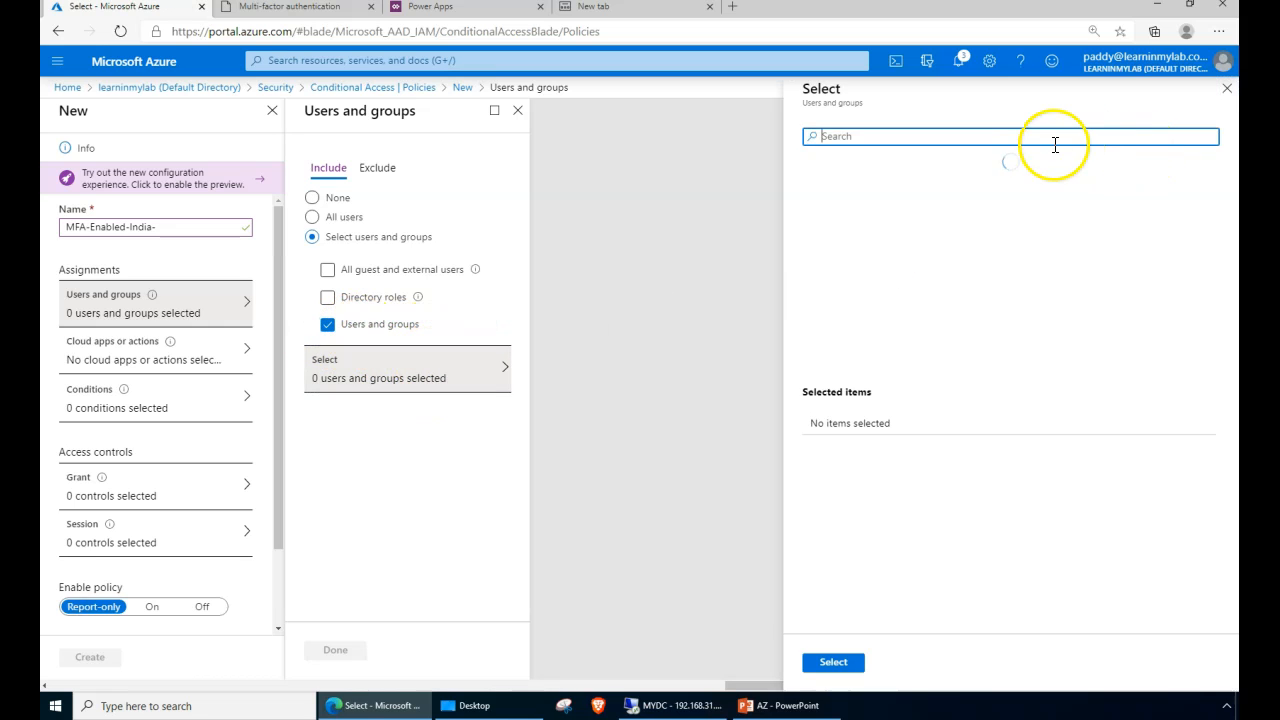
type("mfa")
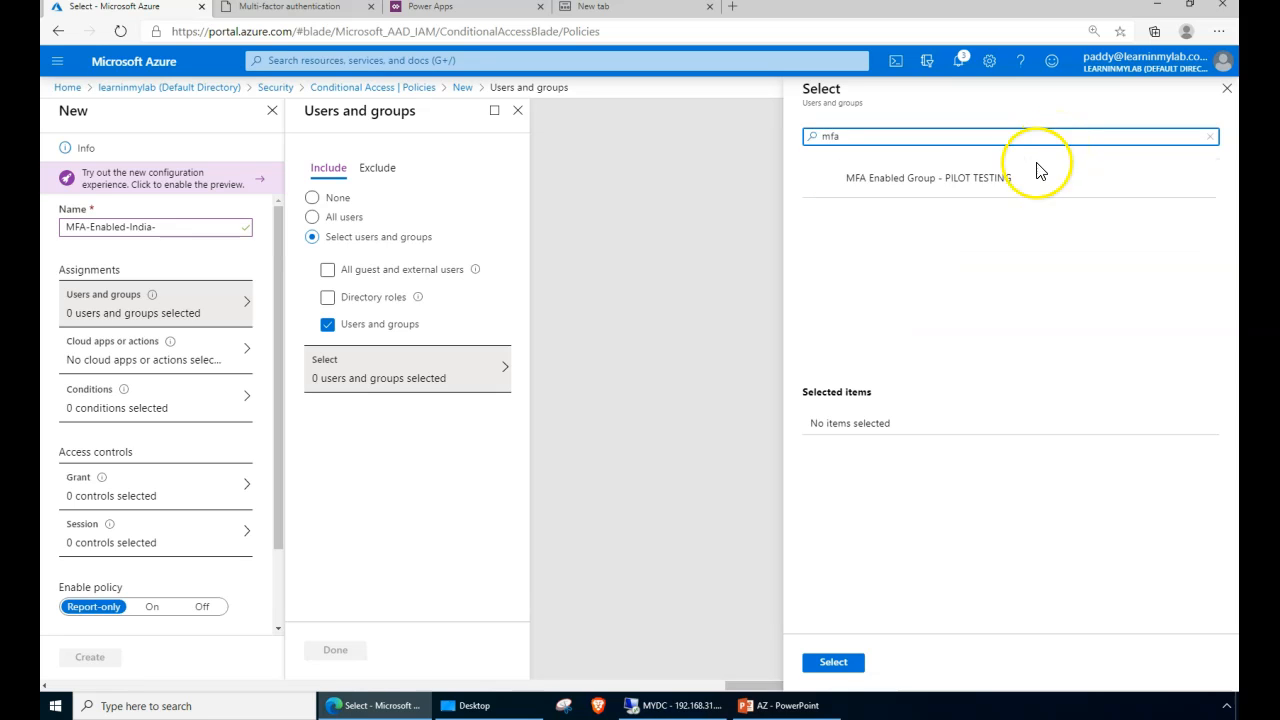
left_click(935, 187)
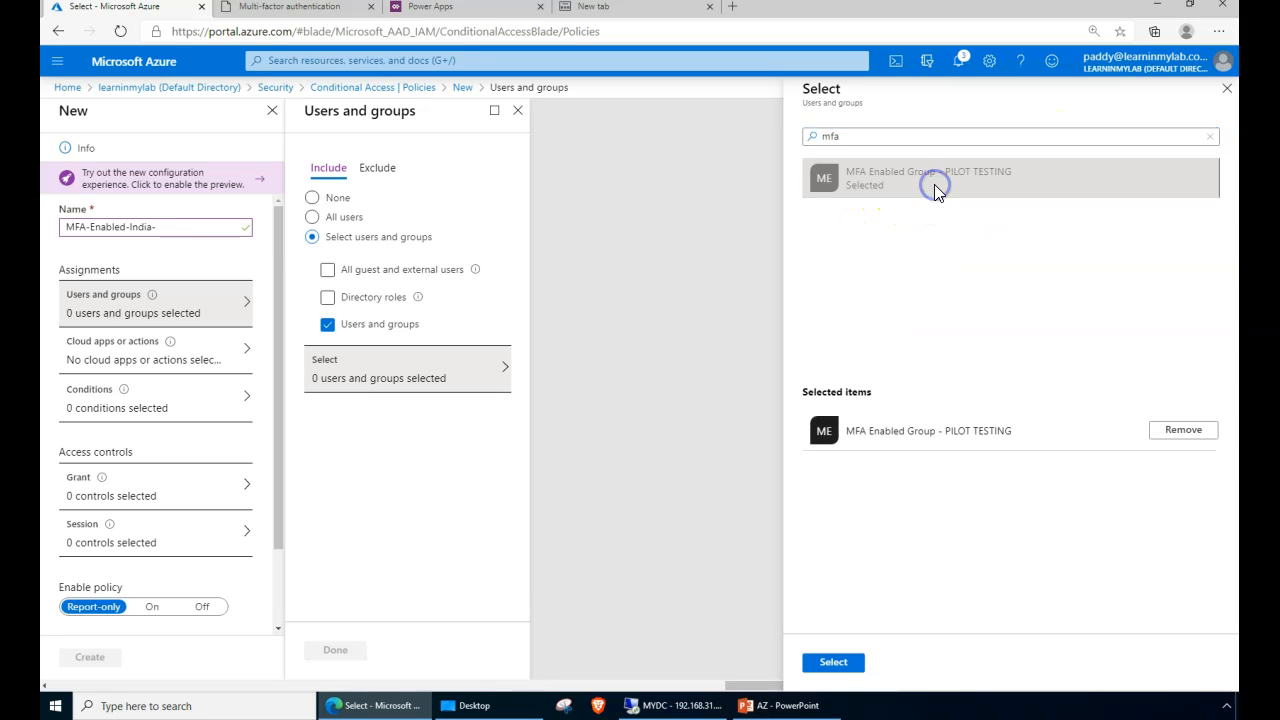
double_click(957, 433)
left_click_drag(973, 435, 1024, 437)
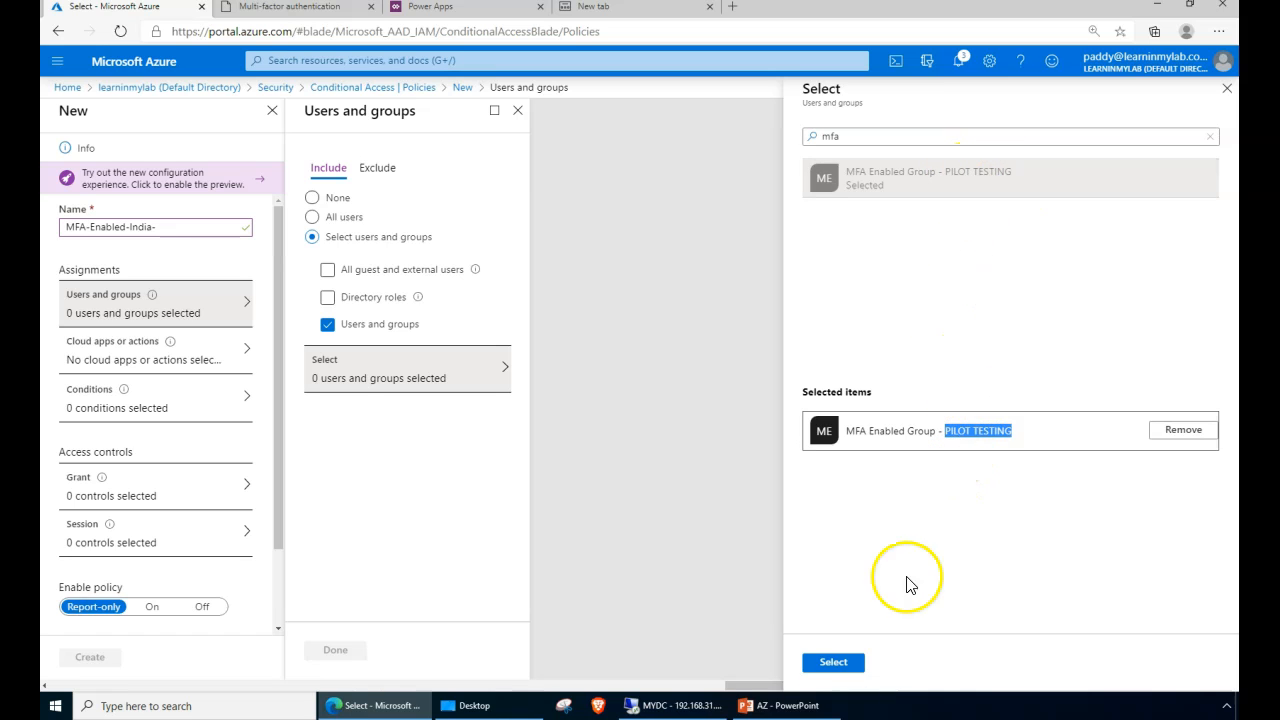
left_click(834, 664)
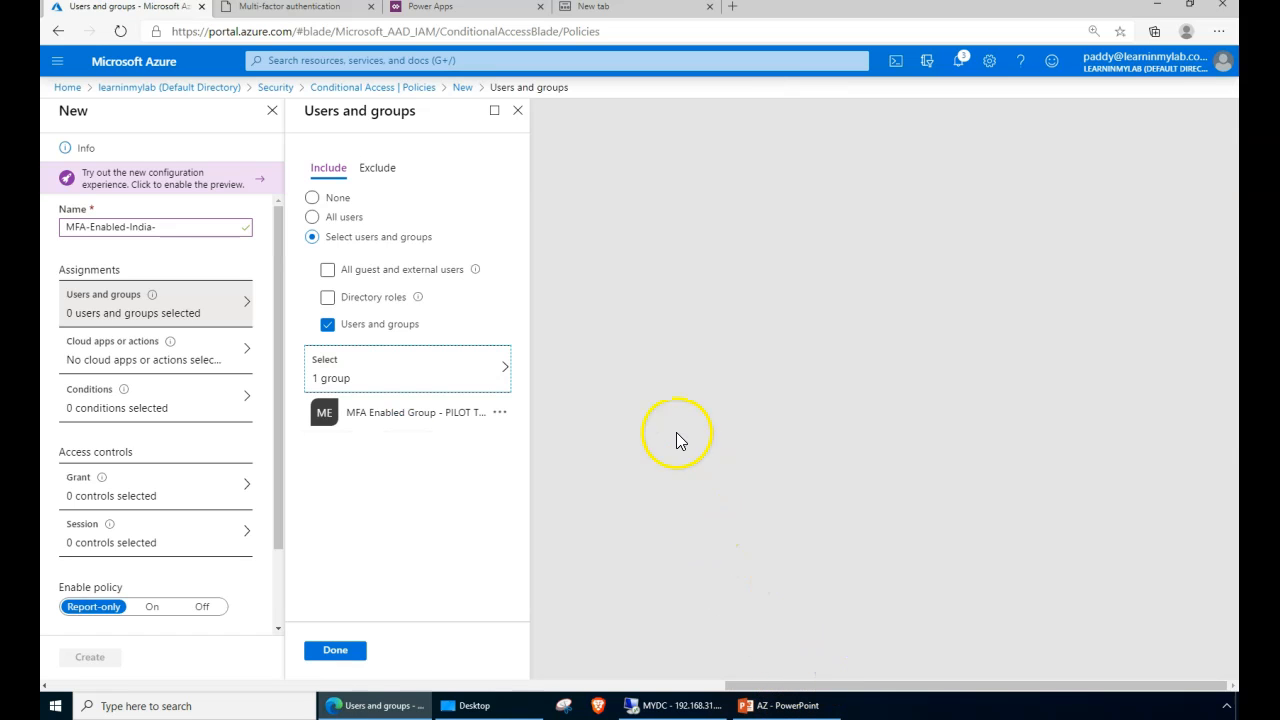
- On the Exclude tab, select the two administrator accounts as excluded users
left_click(379, 175)
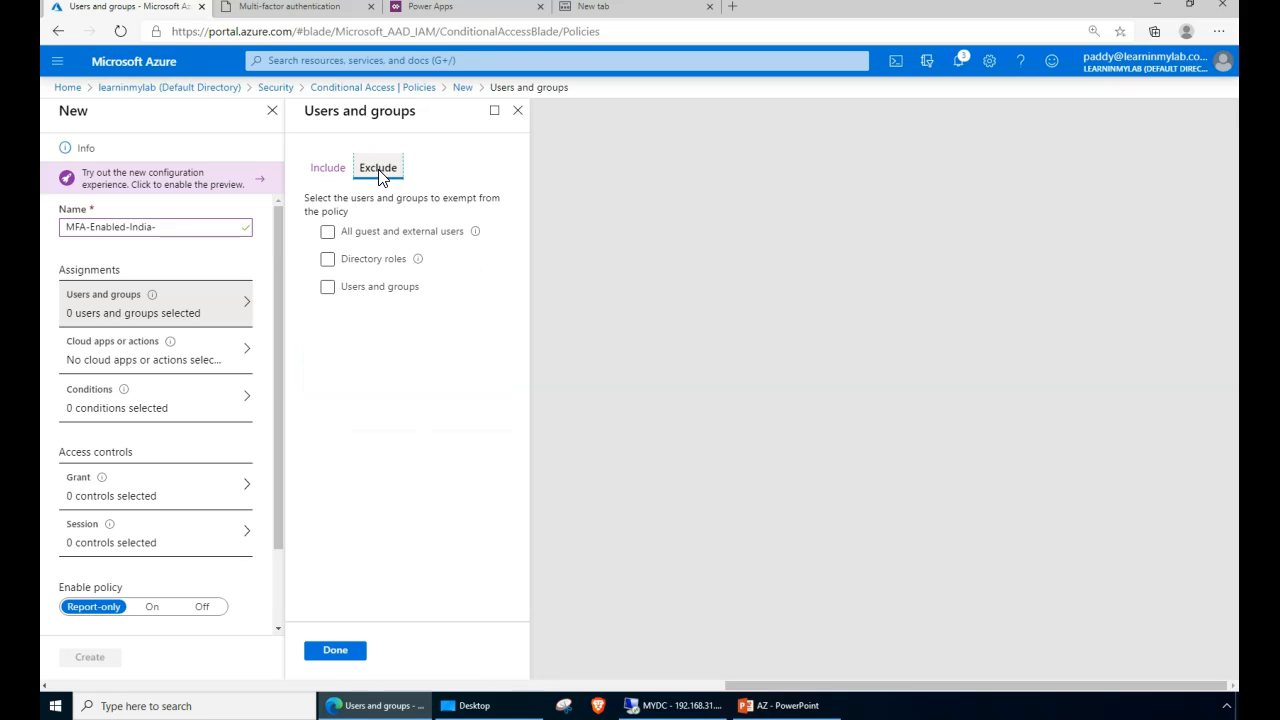
left_click(328, 287)
left_click(427, 347)
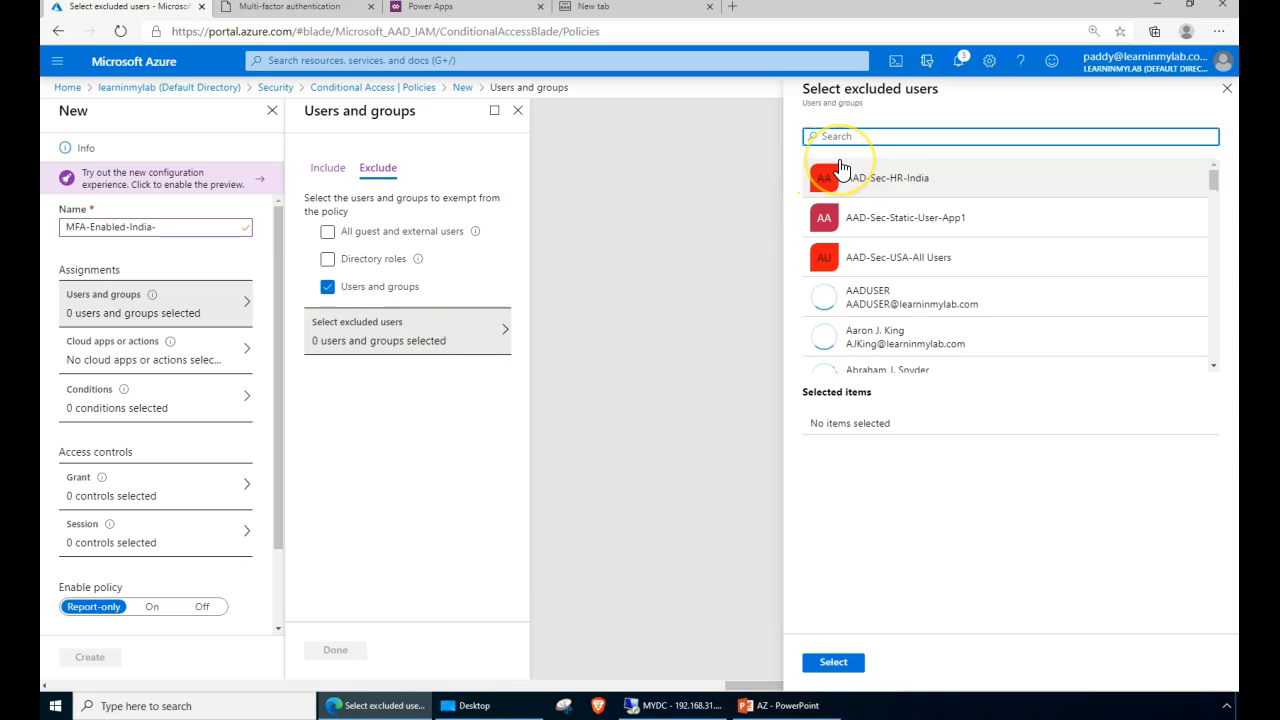
type("globa")
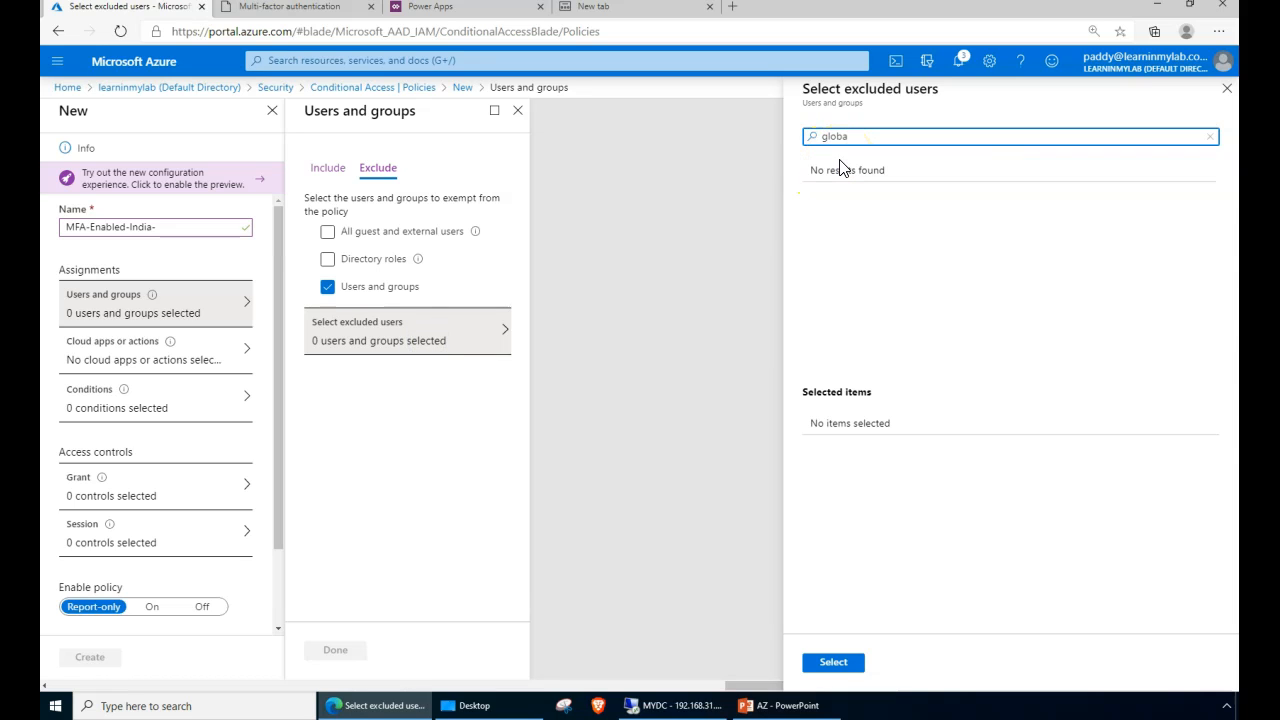
key("BackSpace")
key("BackSpace")
key("BackSpace")
key("BackSpace")
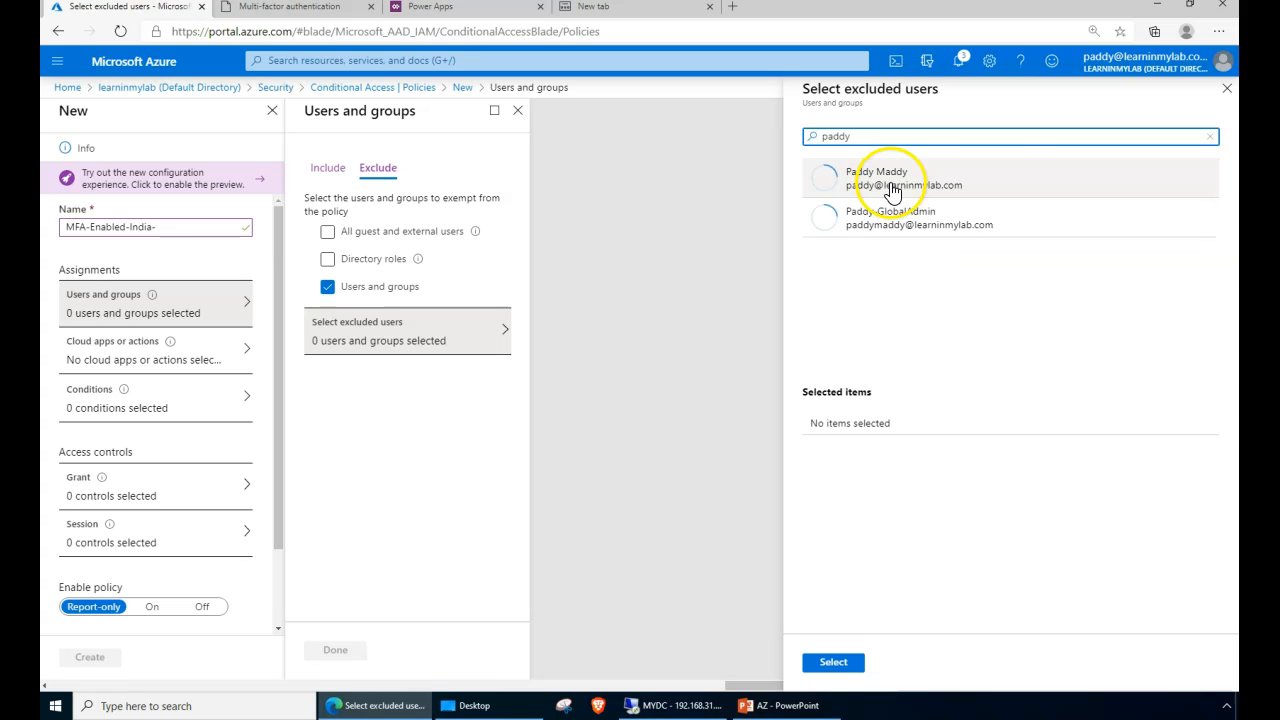
left_click(838, 198)
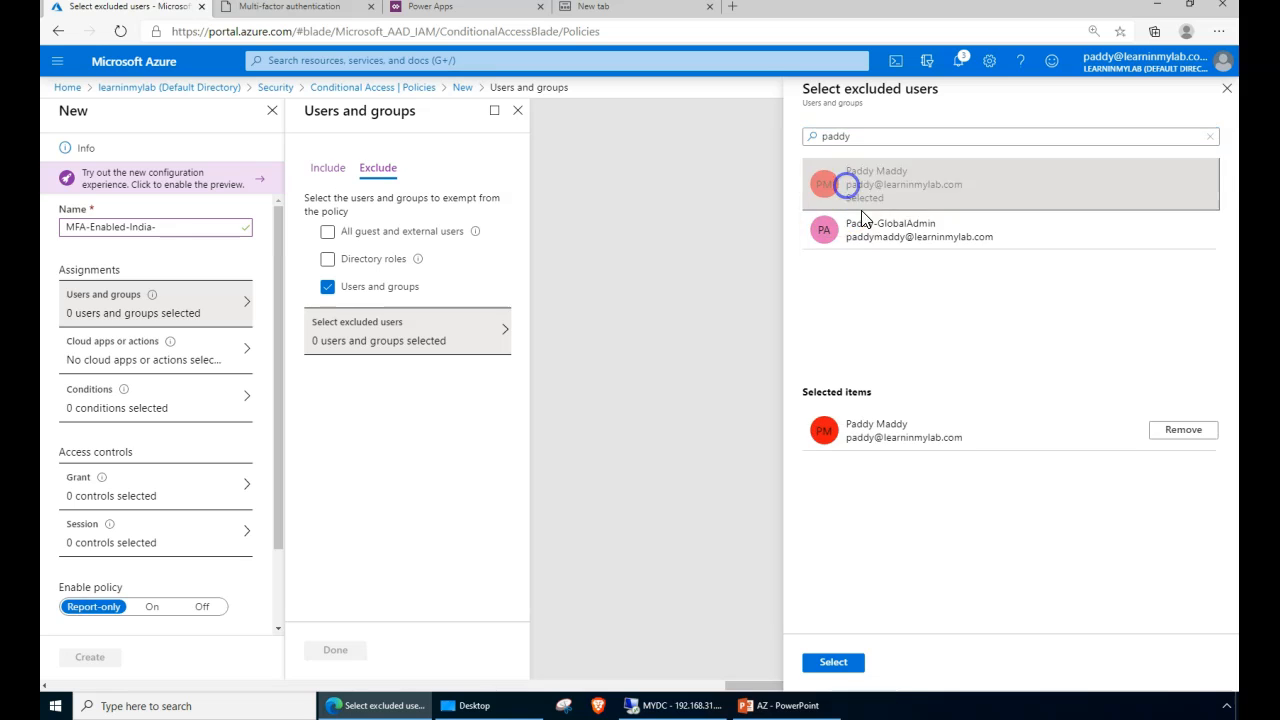
left_click(866, 220)
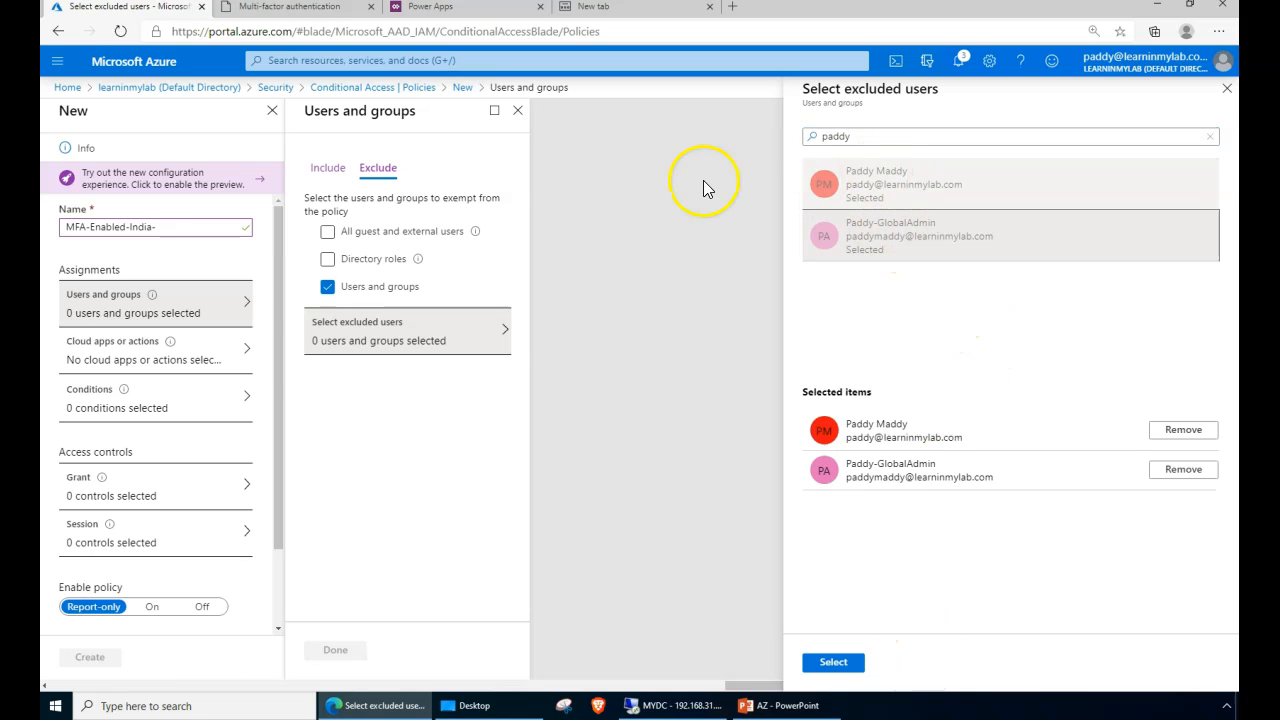
left_click(833, 662)
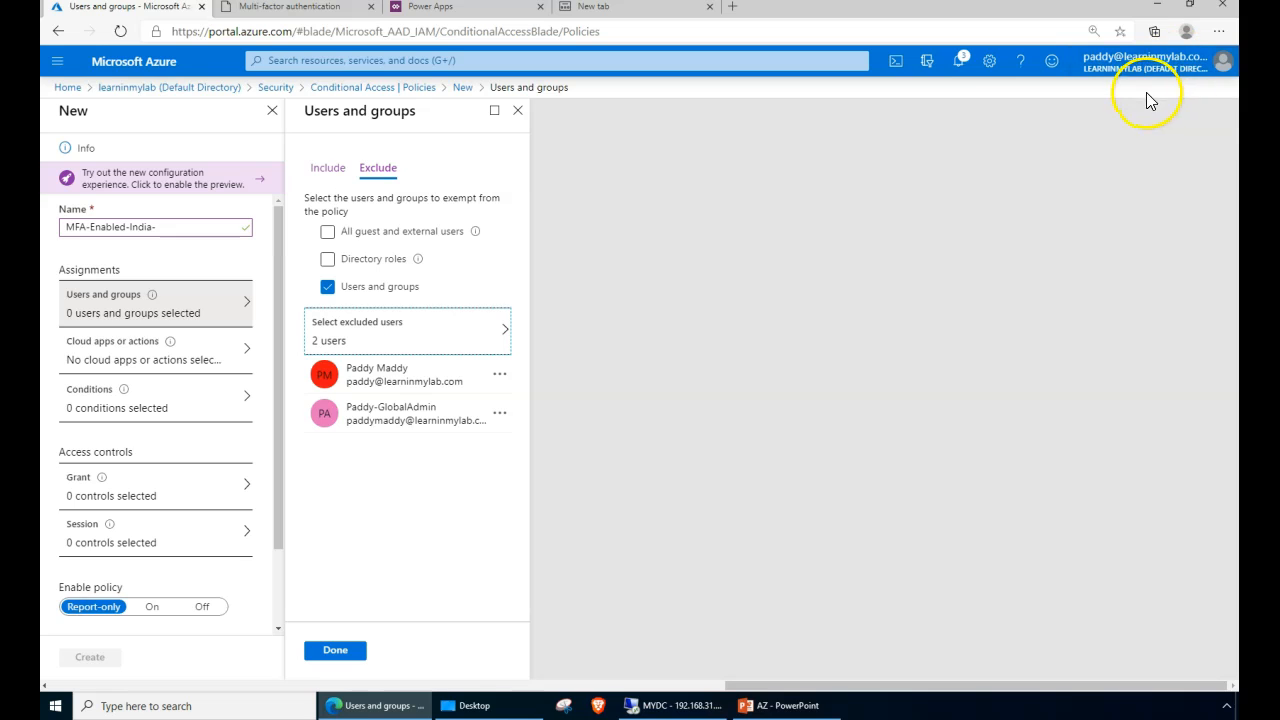
- Review the Include and Exclude tabs to confirm the pilot group and two excluded users
left_click(329, 167)
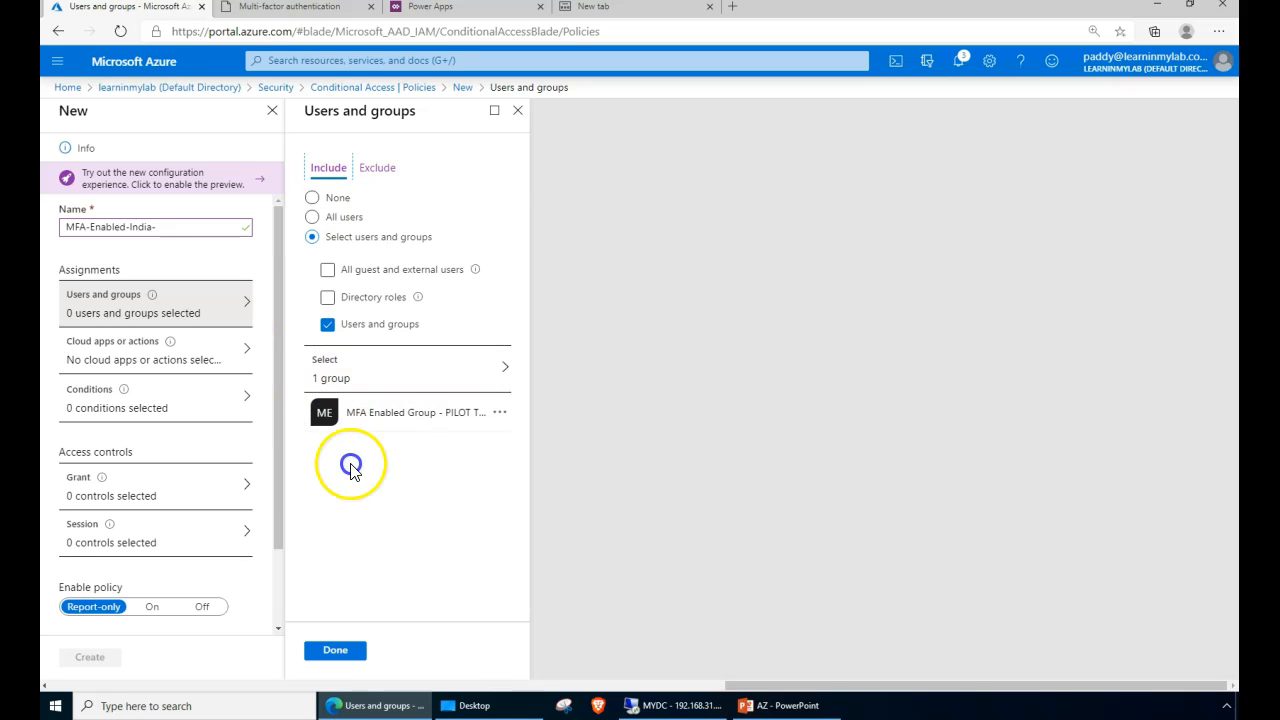
left_click(385, 167)
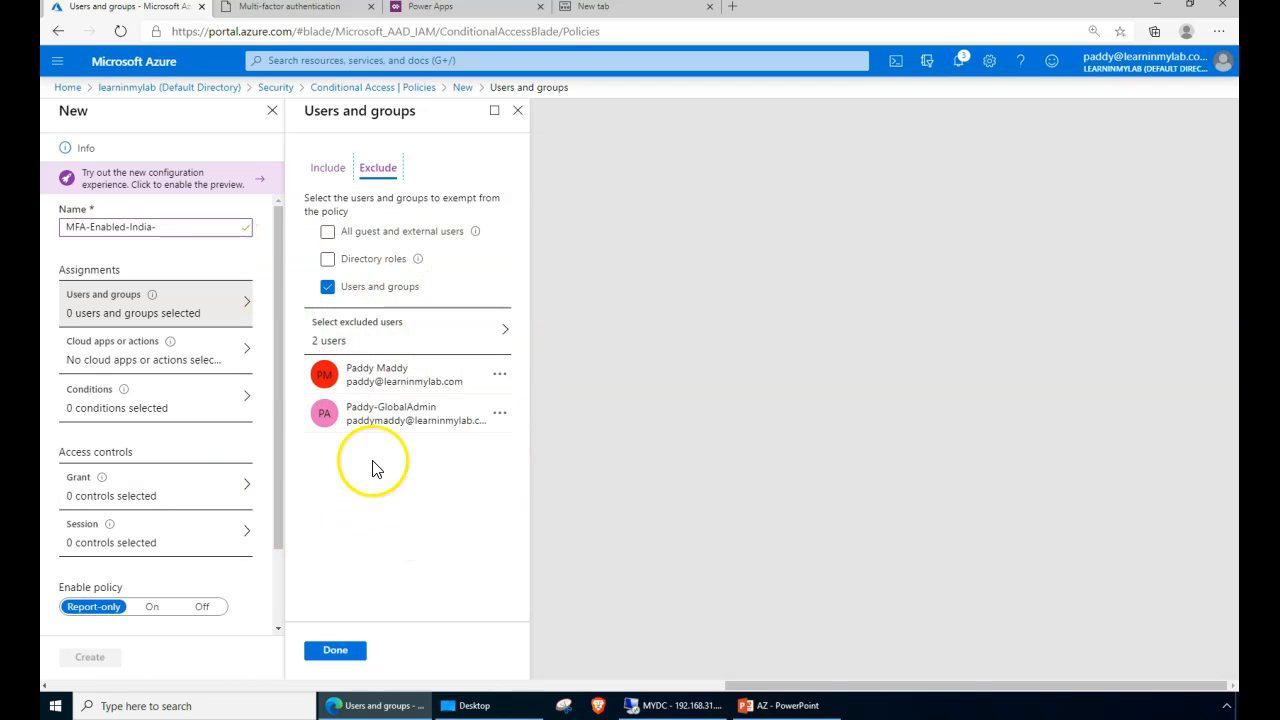
left_click(330, 168)
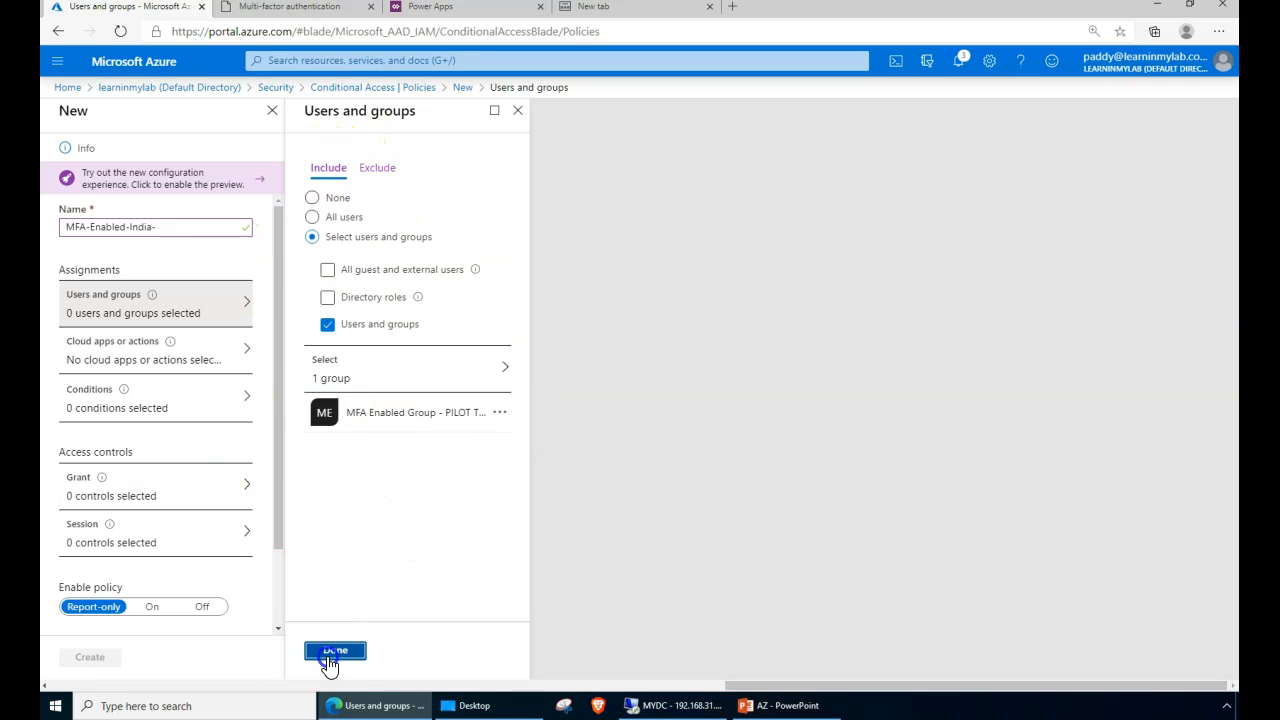
- Save the user assignments and switch the policy's cloud apps to Select apps
left_click(330, 652)
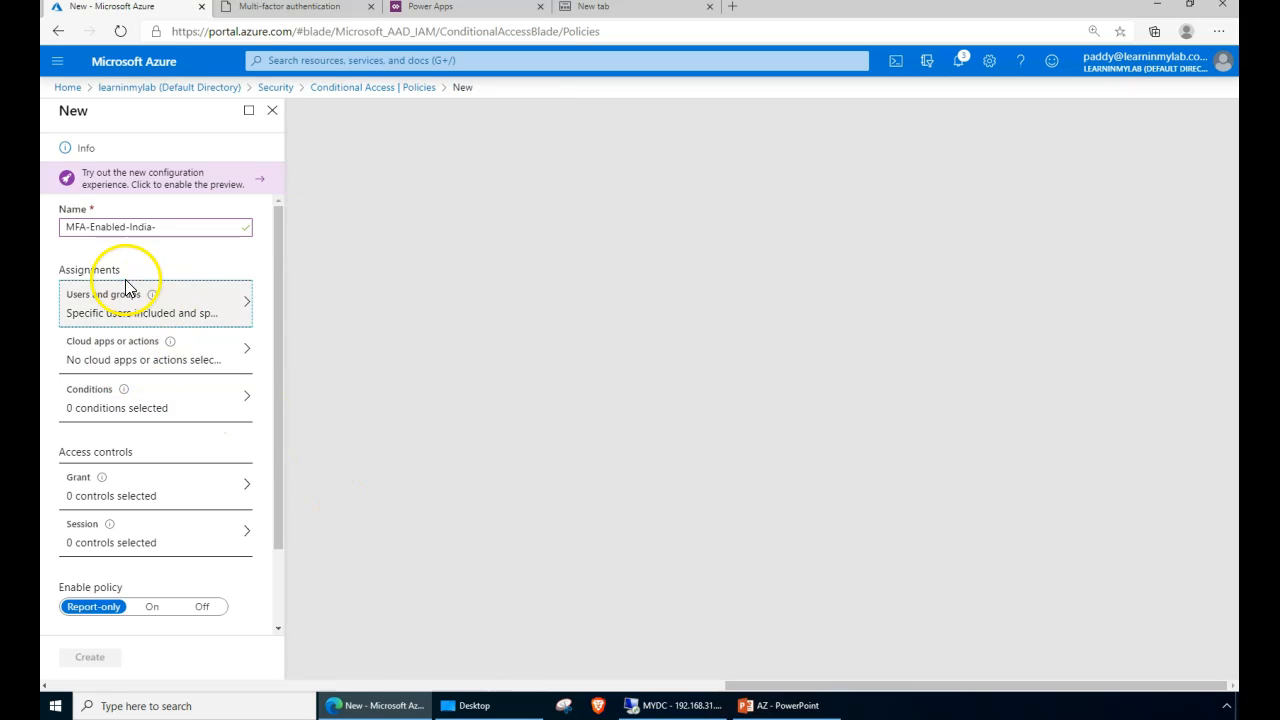
left_click(104, 348)
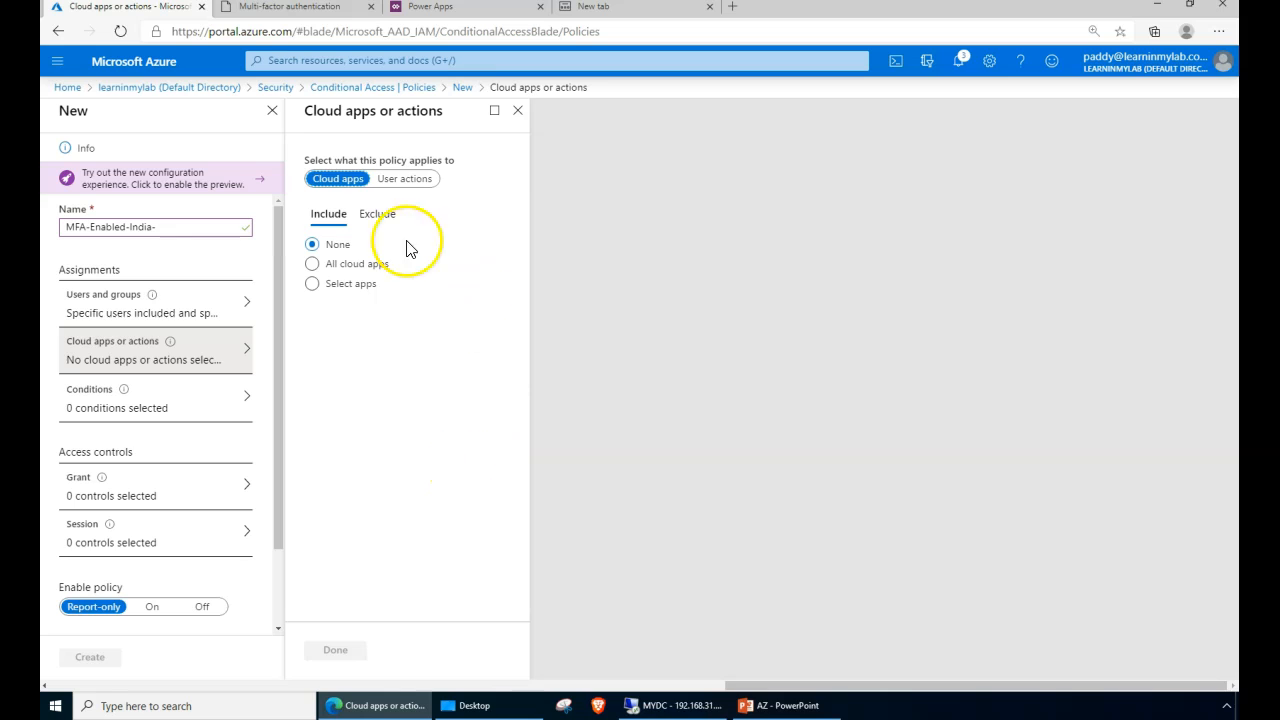
left_click(396, 180)
left_click_drag(396, 179, 330, 215)
left_click(408, 452)
left_click(314, 285)
left_click(366, 333)
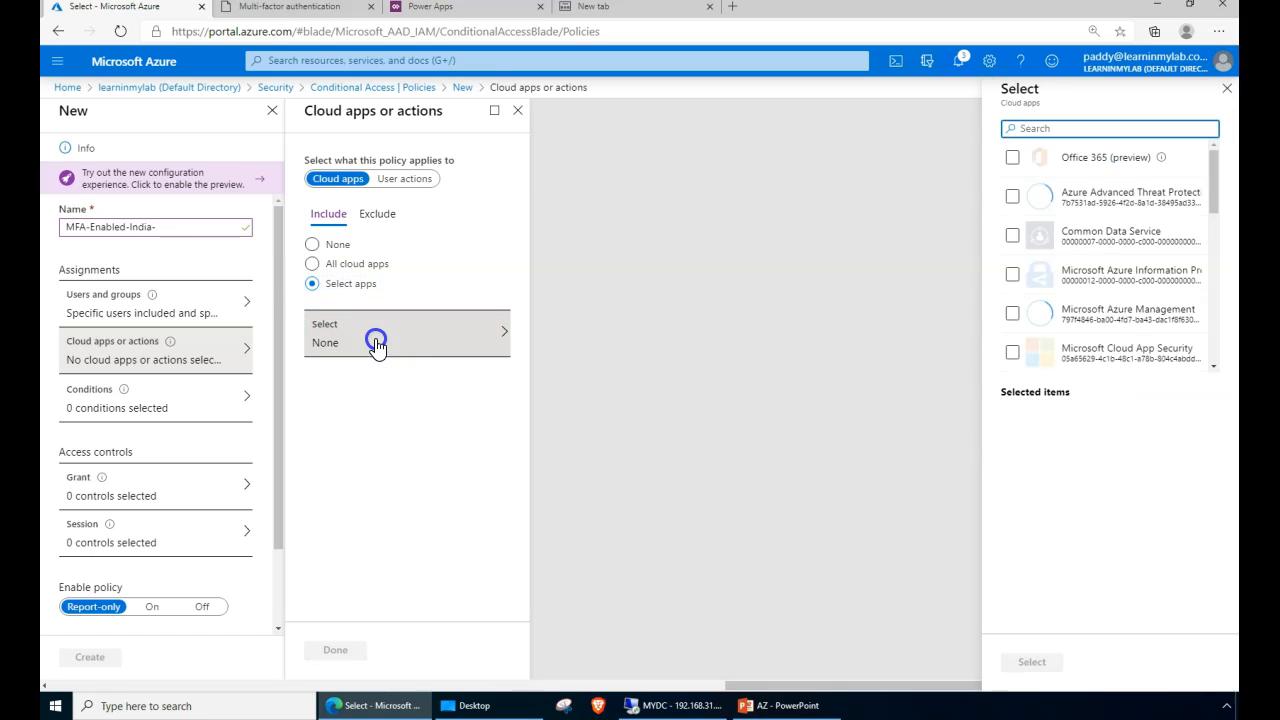
- Include Microsoft Azure Management as the policy's only cloud app and save it
left_click(1213, 193)
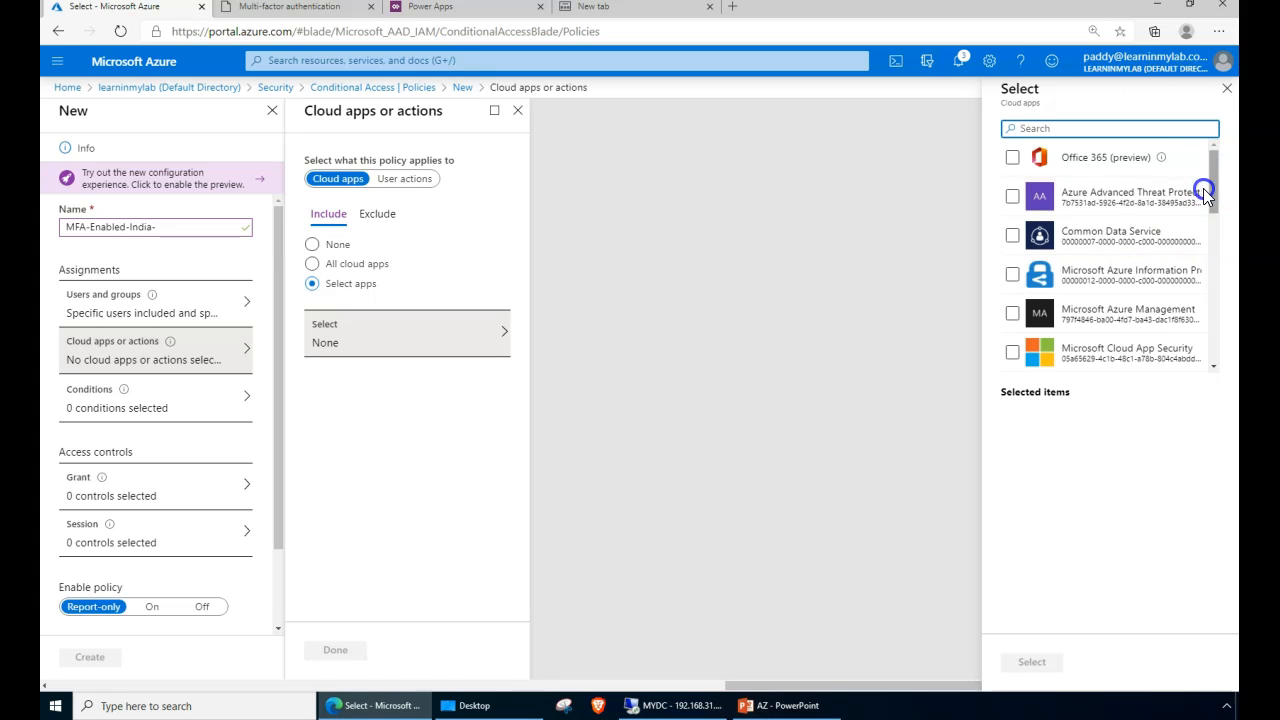
left_click(1117, 317)
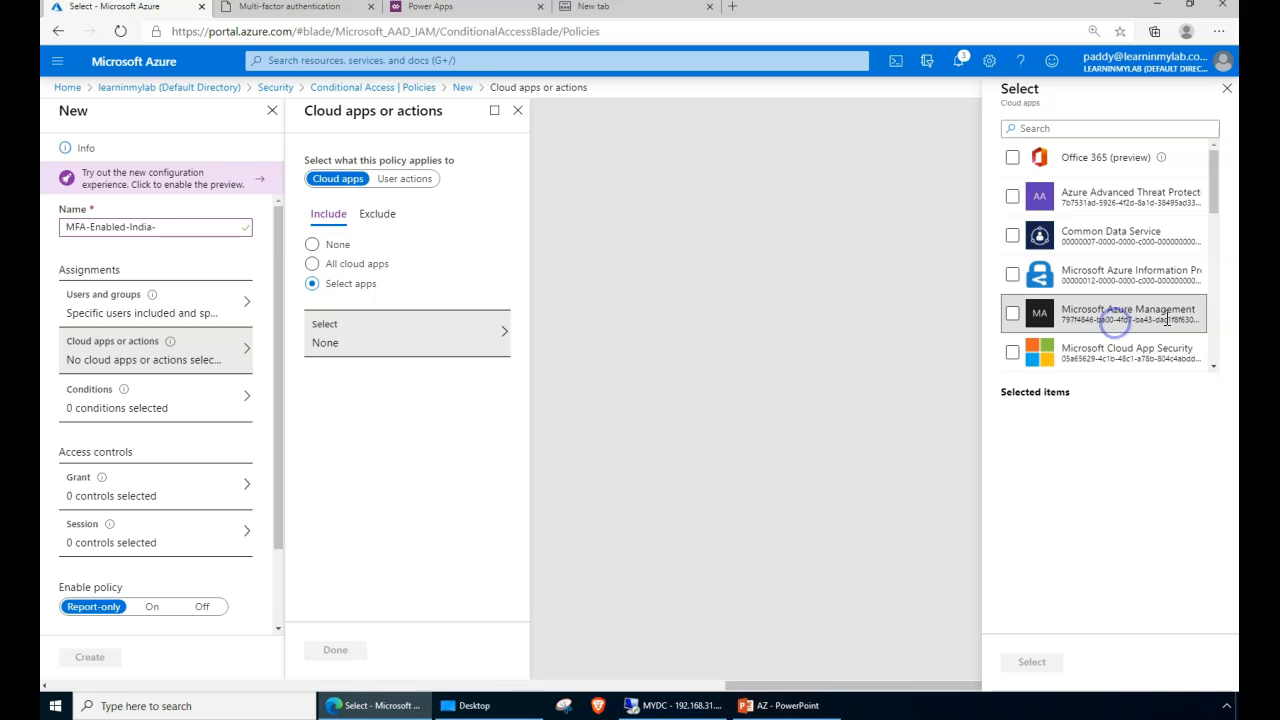
left_click(1012, 318)
left_click_drag(1048, 414, 1141, 413)
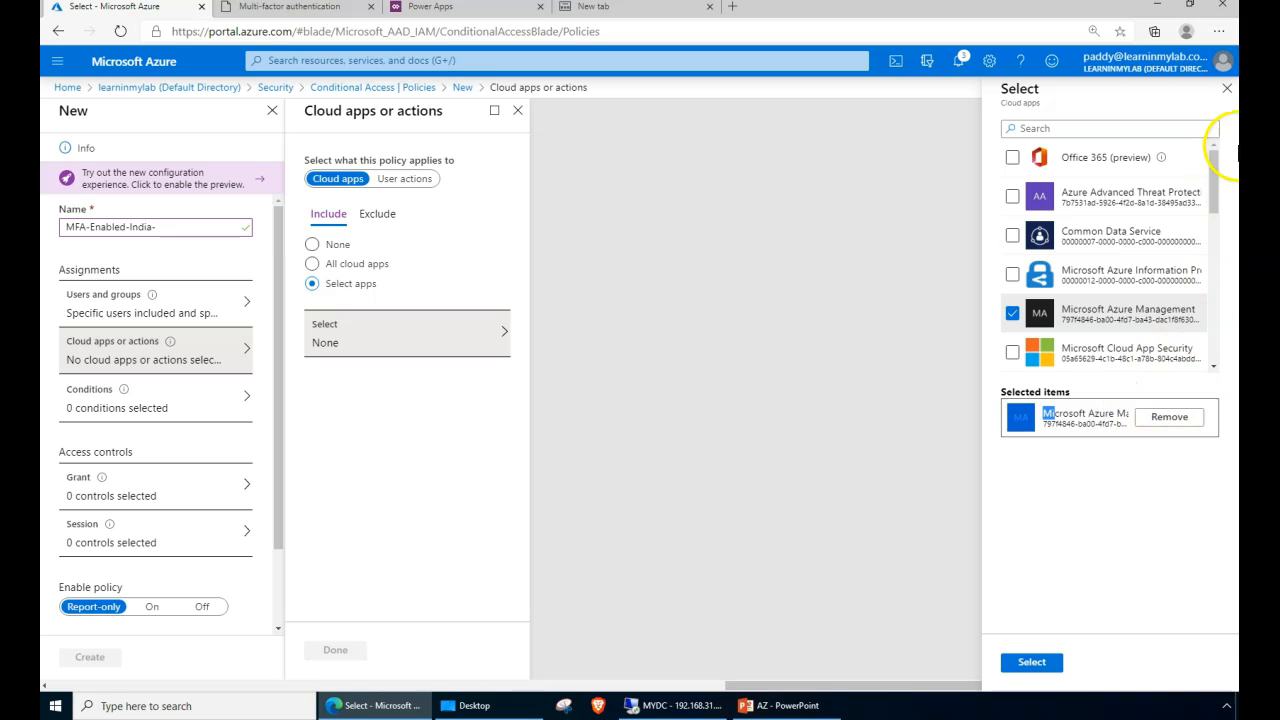
left_click_drag(1216, 176, 1209, 191)
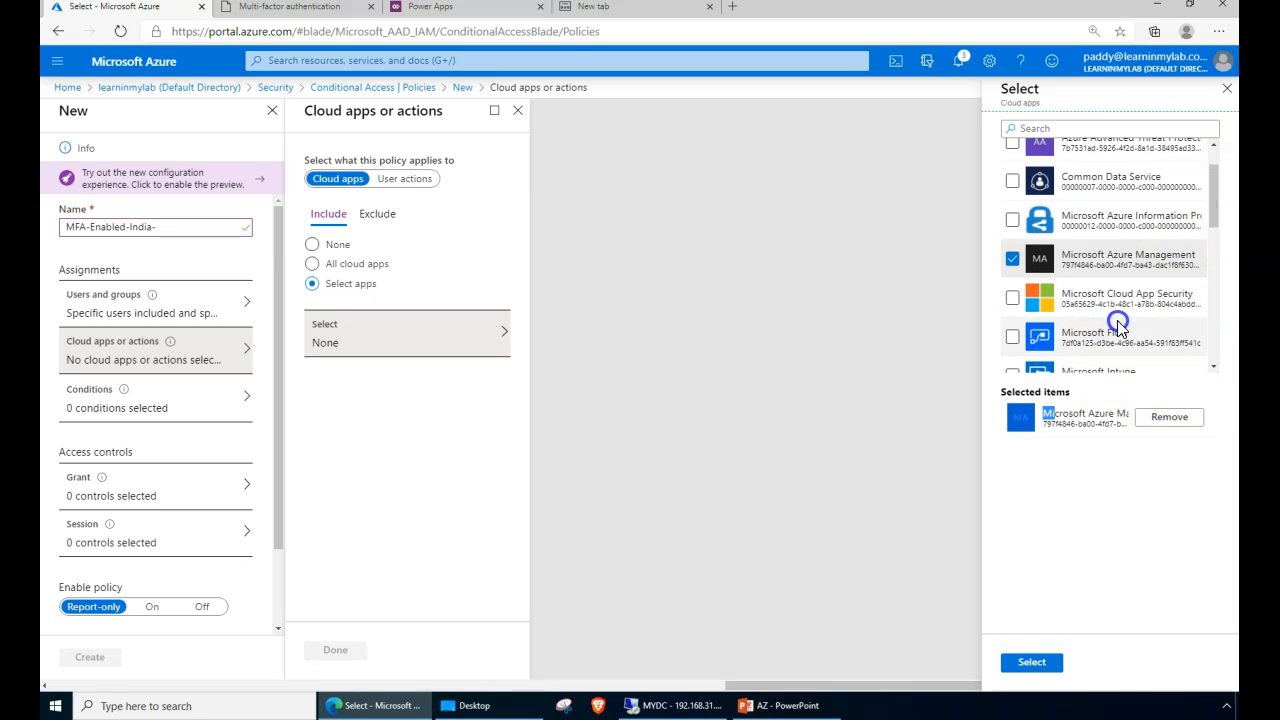
scroll(1100, 302, "down", 1)
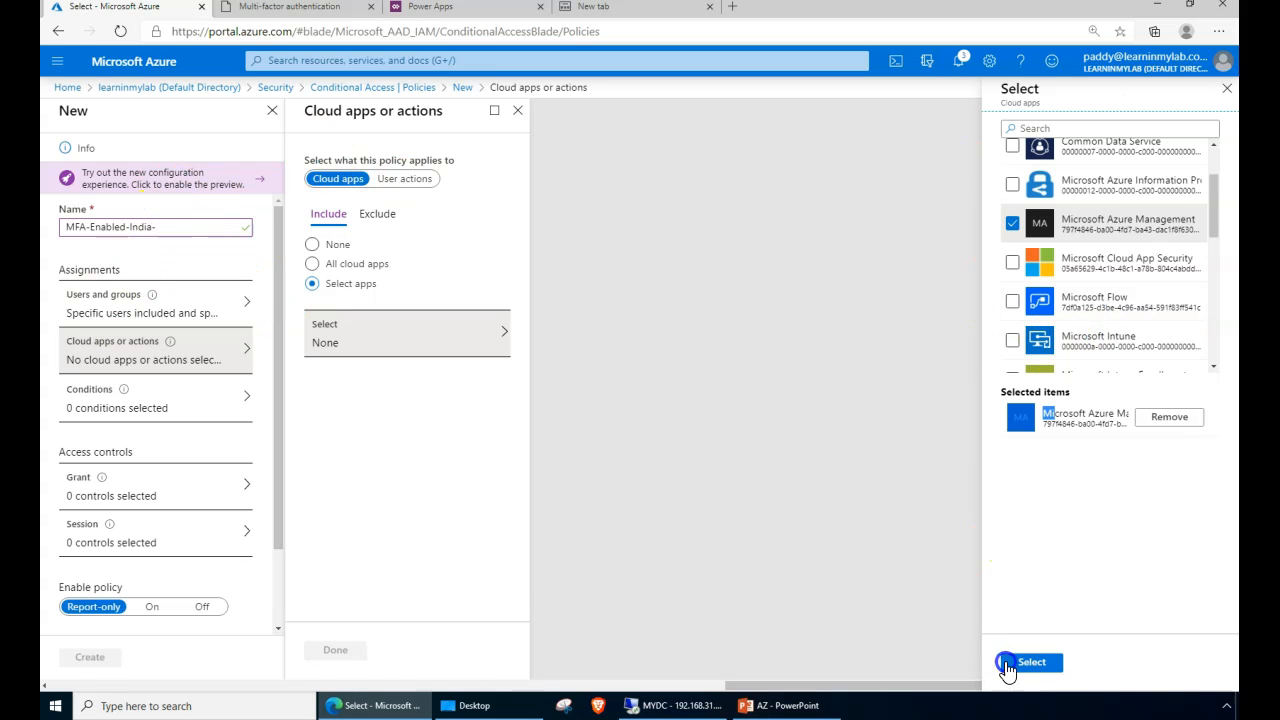
scroll(1115, 280, "down", 8)
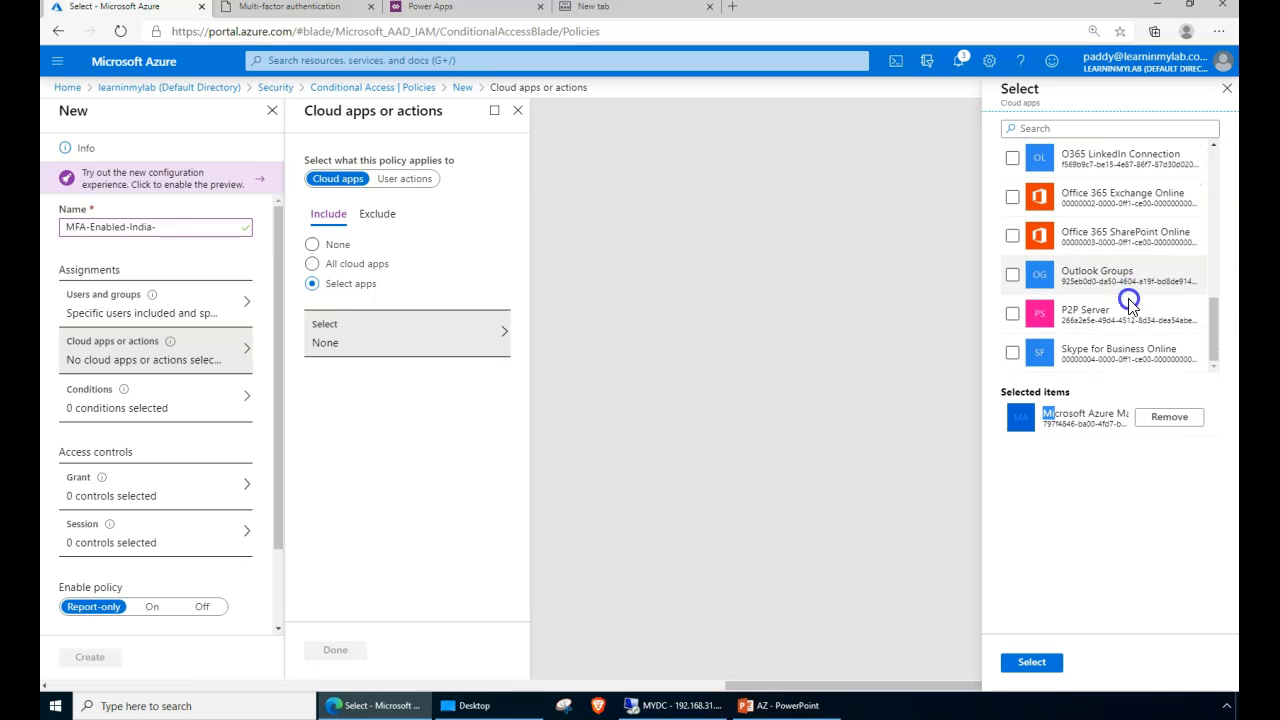
scroll(1129, 301, "up", 8)
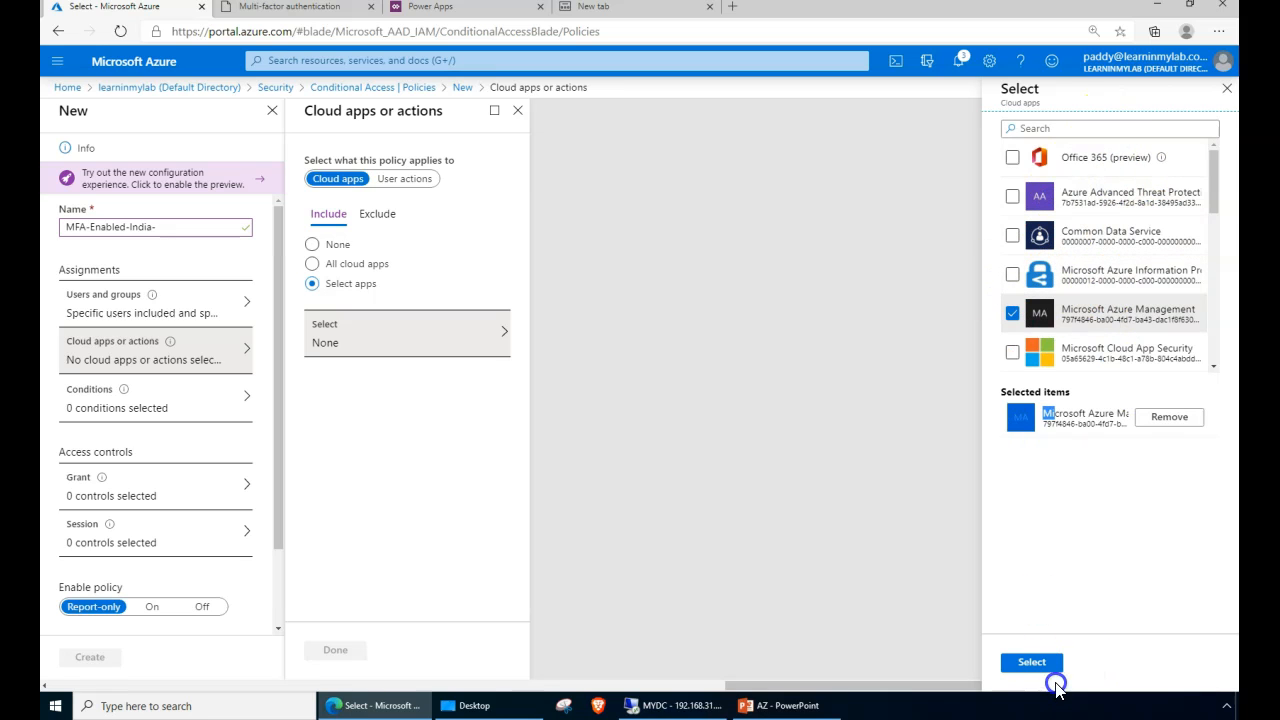
left_click(1052, 666)
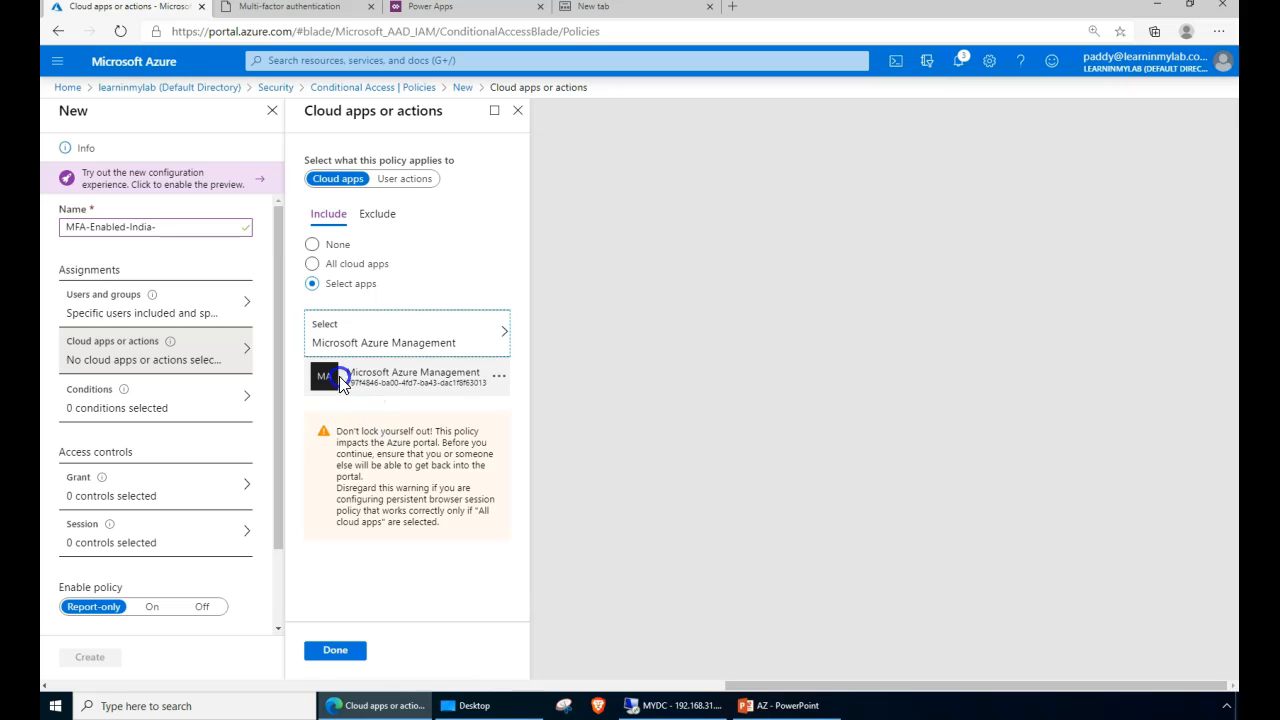
left_click_drag(380, 373, 413, 372)
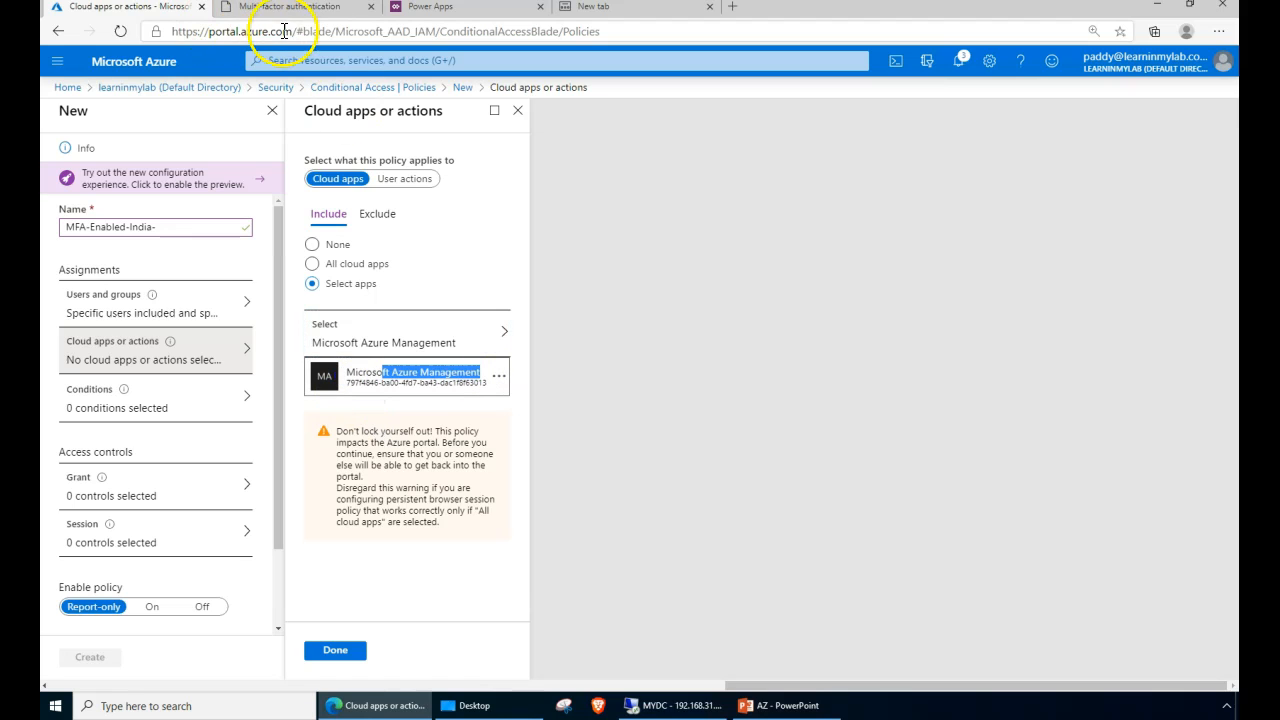
left_click(345, 660)
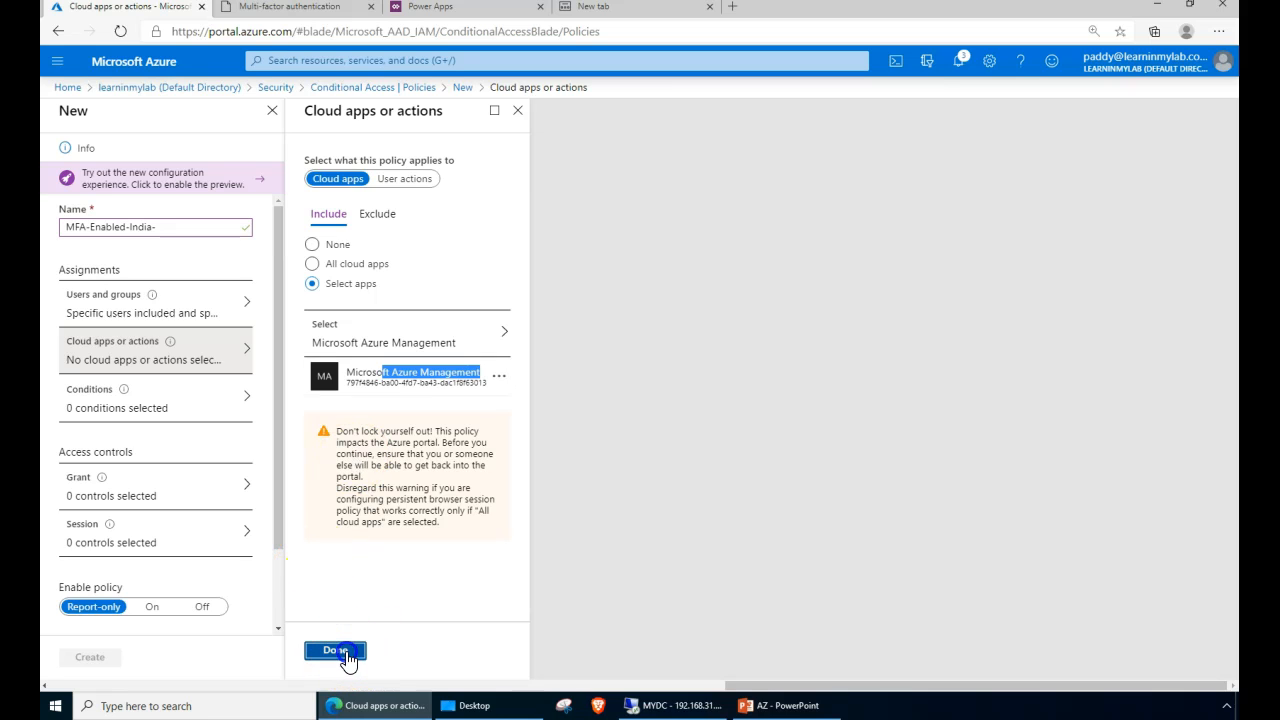
- Toggle Sign-in risk Configure to Yes and back to No, then close it, discarding edits
left_click(174, 404)
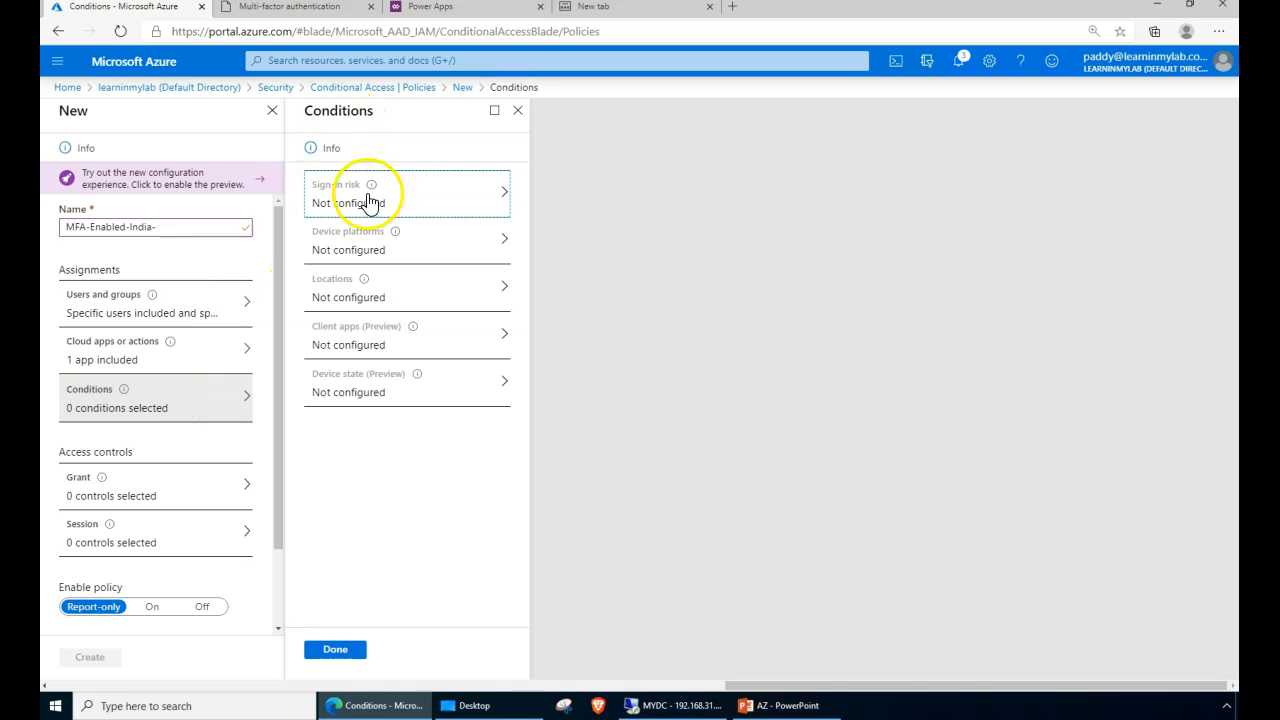
left_click(396, 206)
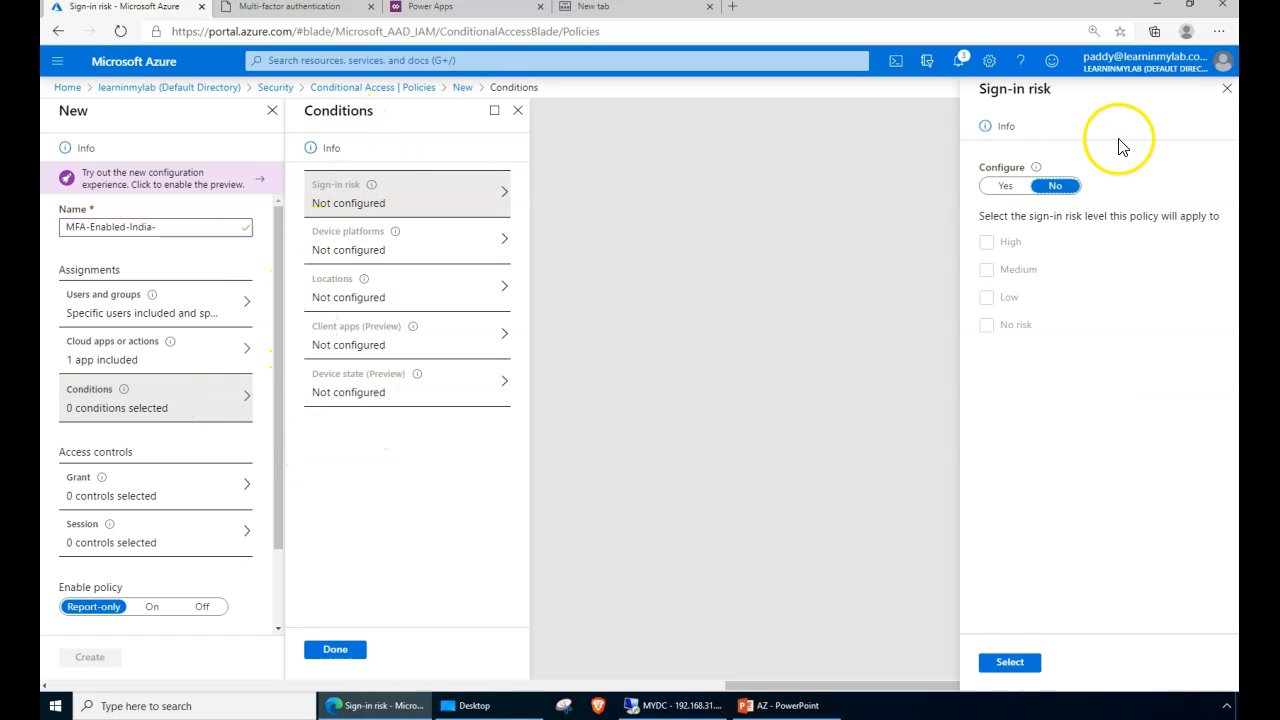
left_click(1007, 188)
left_click(987, 243)
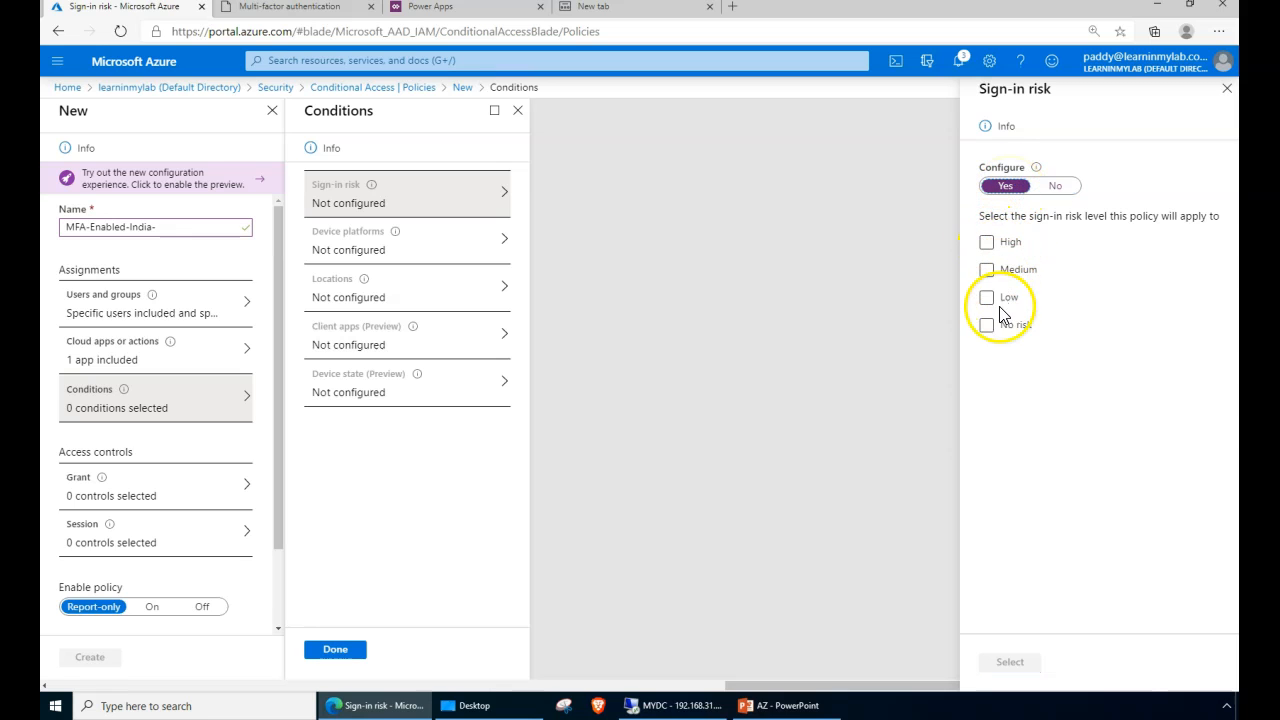
left_click(1052, 187)
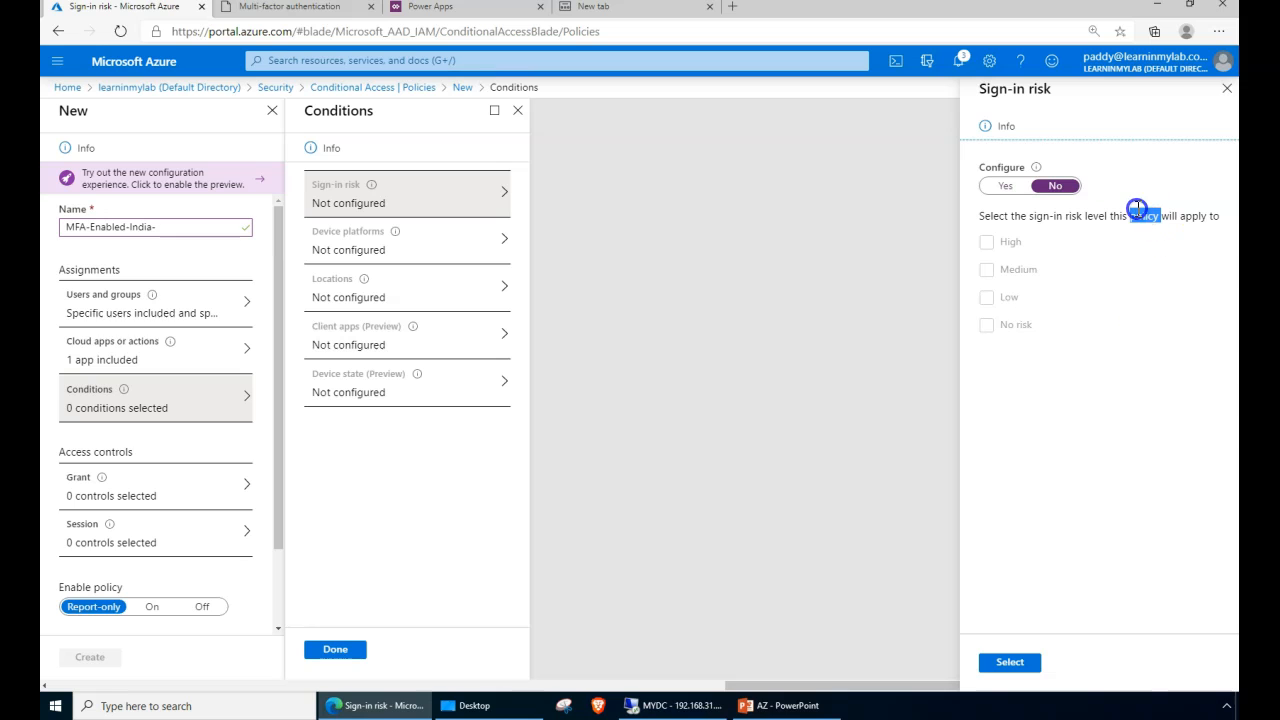
triple_click(1146, 220)
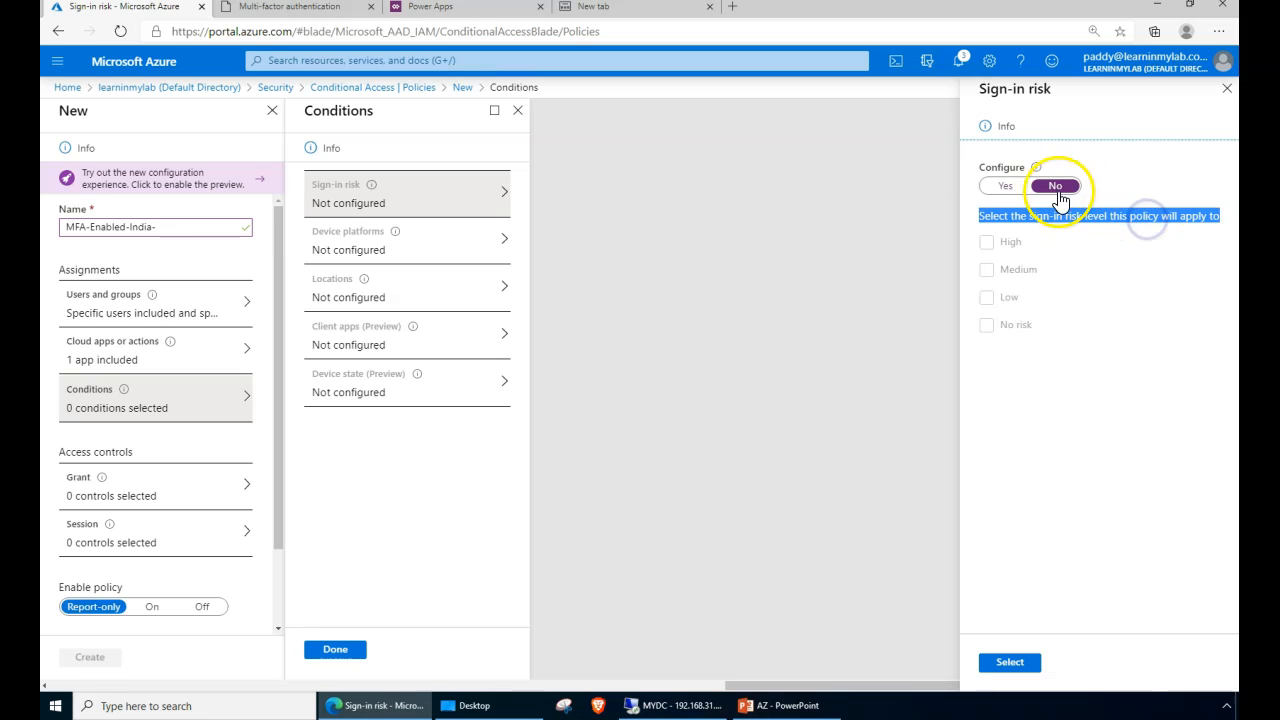
left_click(988, 88)
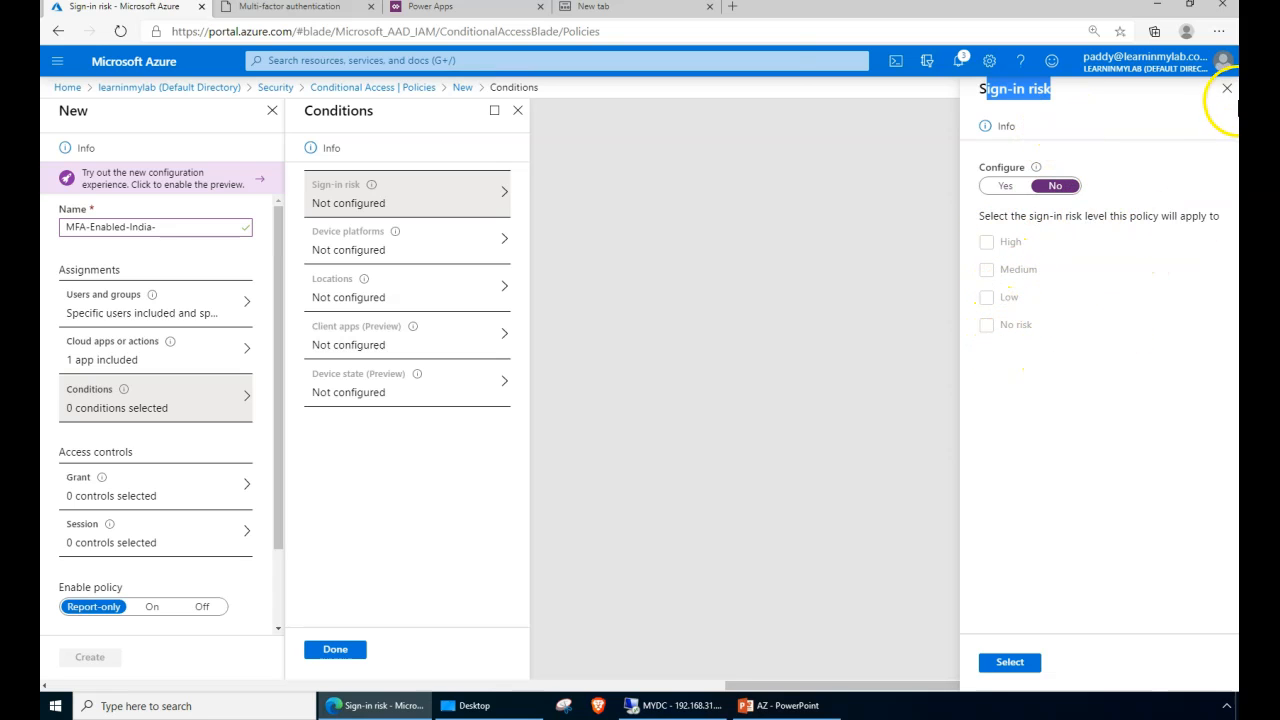
left_click(1228, 89)
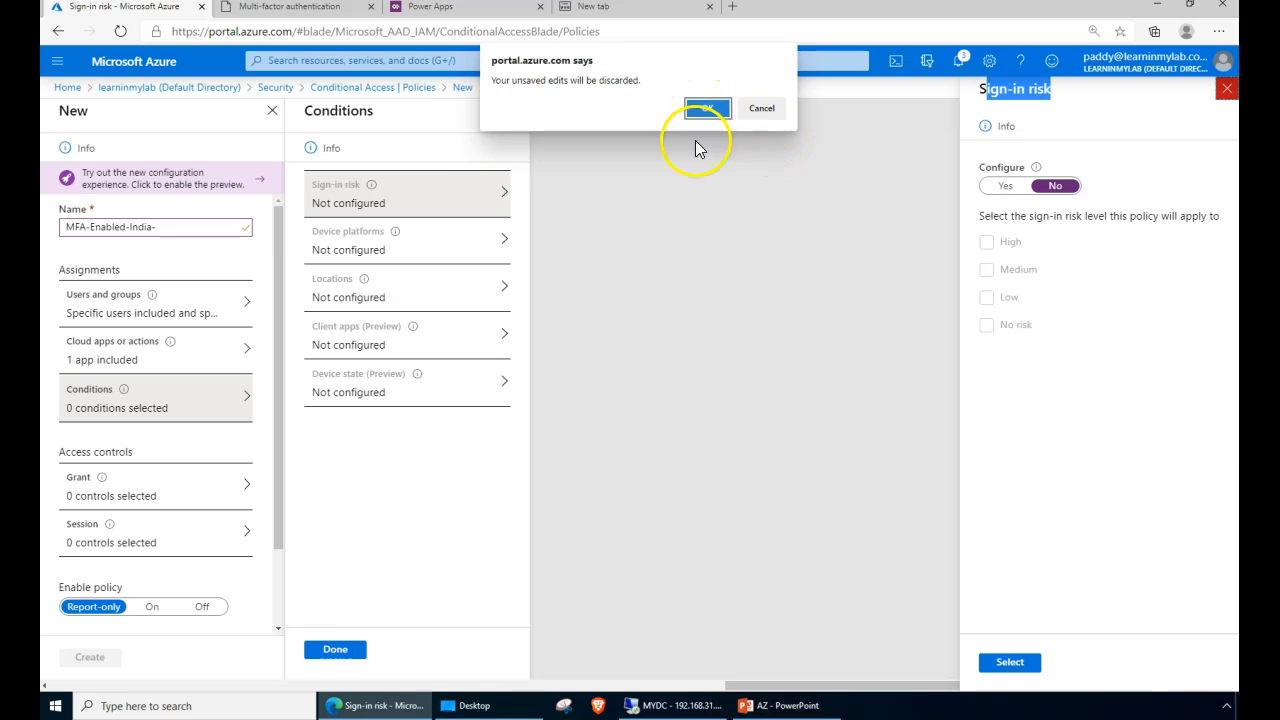
left_click(707, 109)
- Include only Windows under device platforms, then go to the Locations condition
left_click(324, 256)
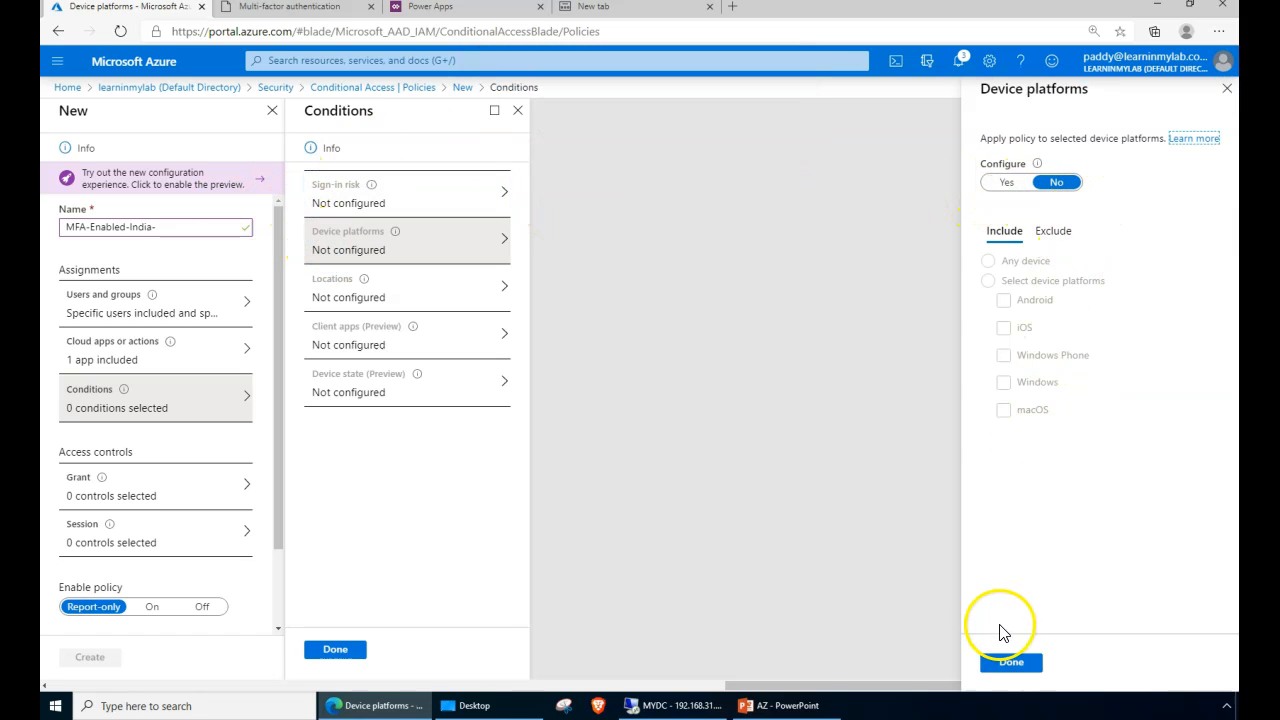
left_click(1010, 184)
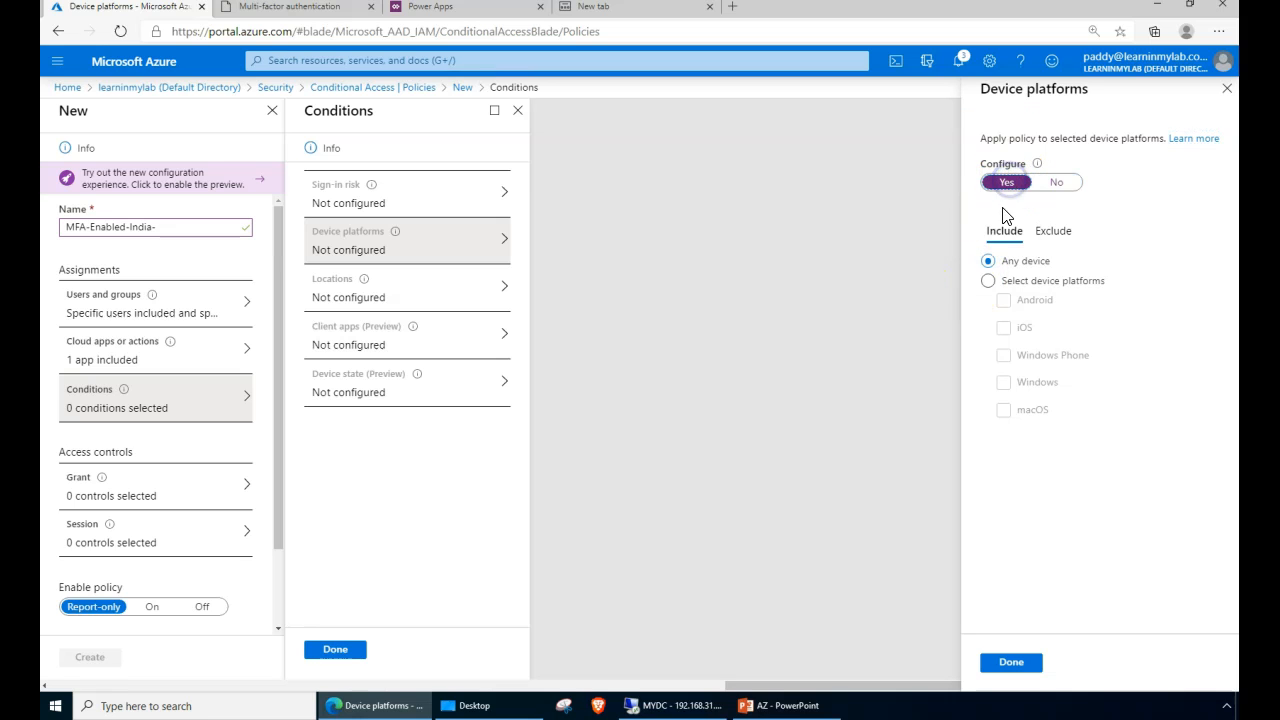
left_click(1004, 284)
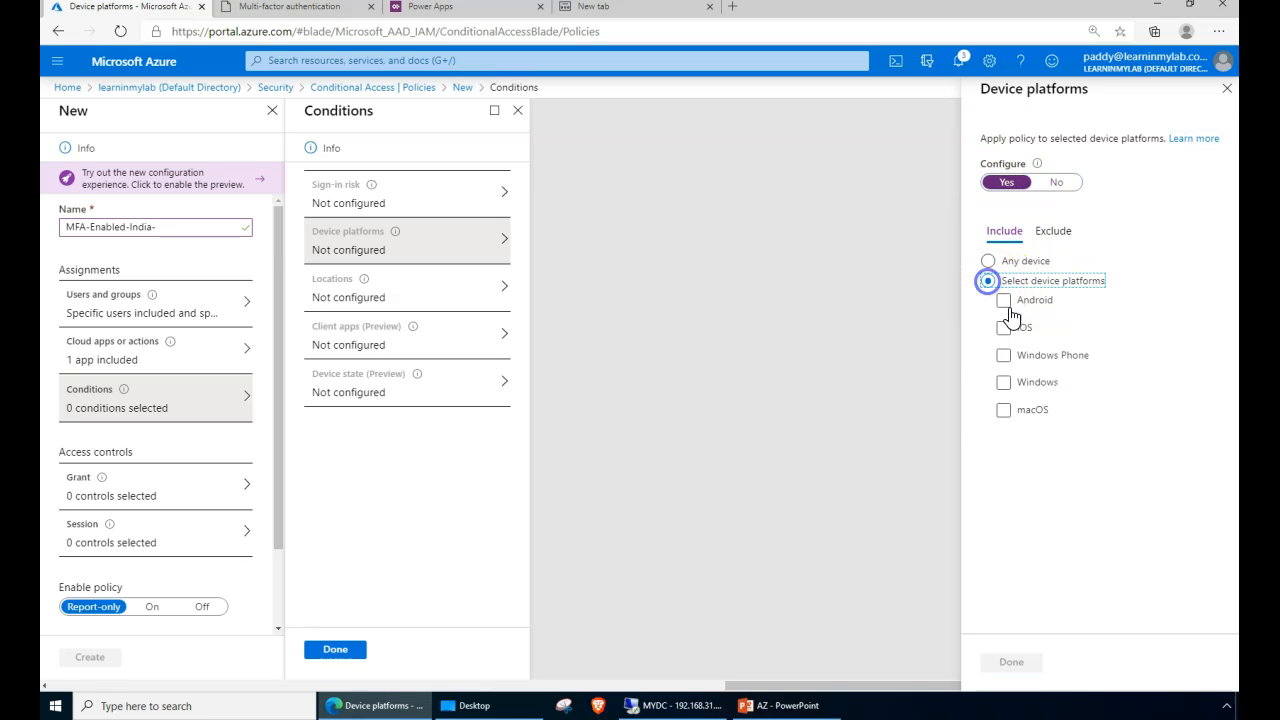
left_click(1004, 383)
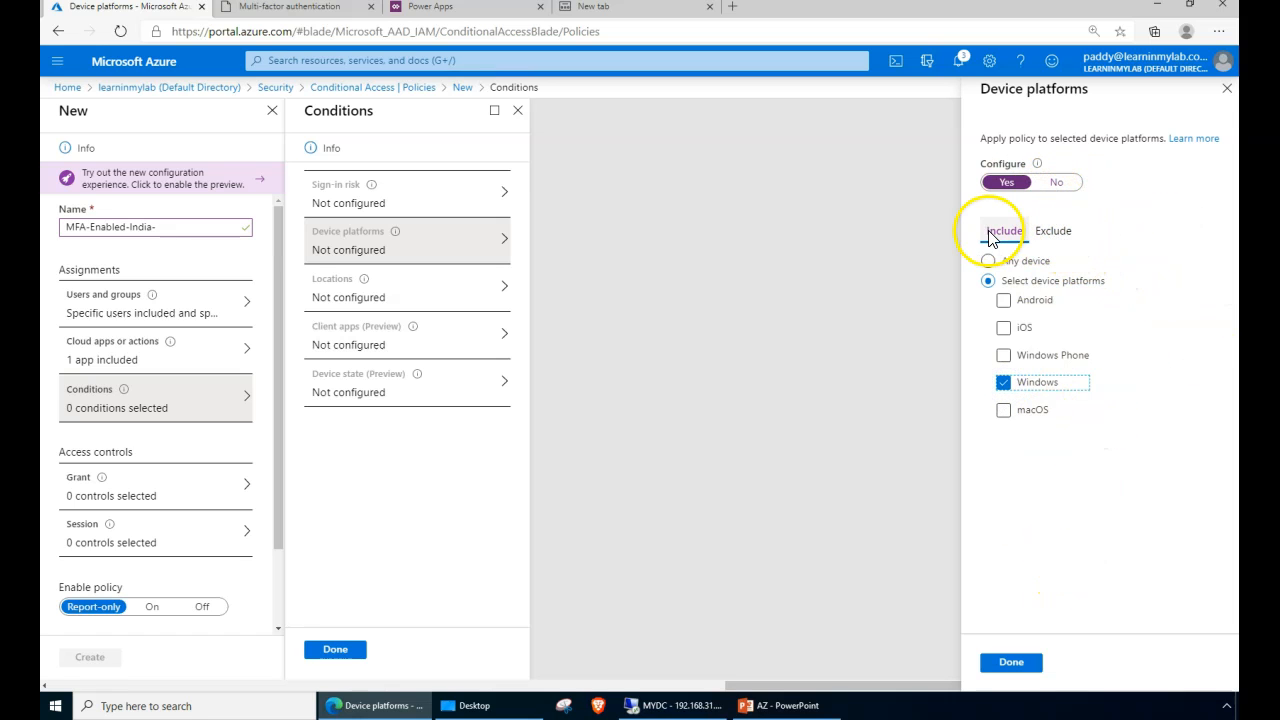
left_click(1012, 664)
left_click(380, 285)
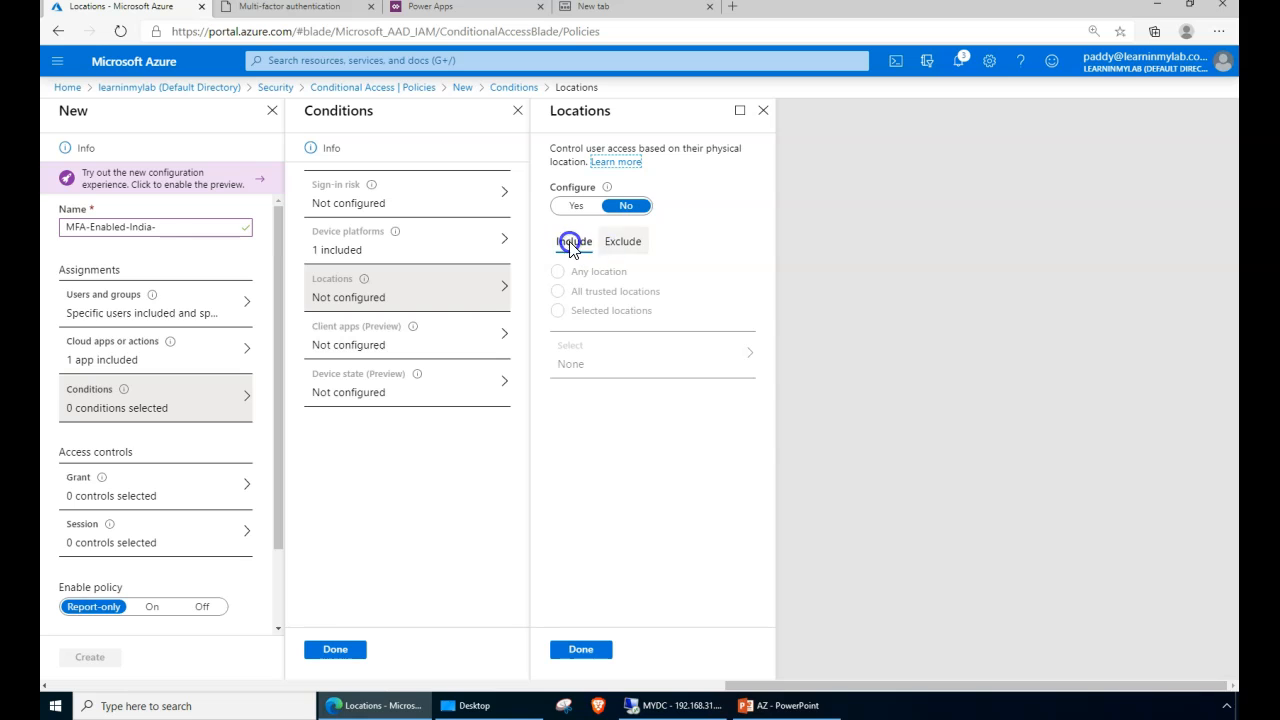
- Turn on Locations with Selected locations and bring up the named-locations picker
left_click(578, 210)
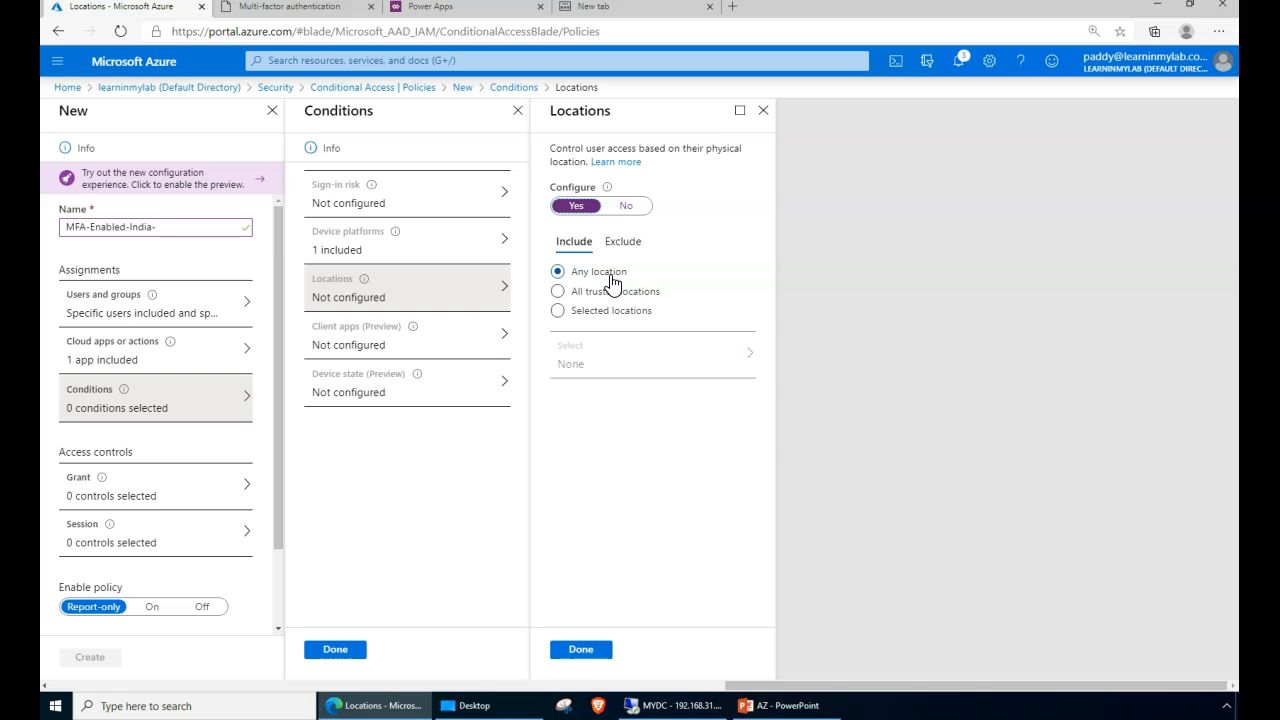
left_click(577, 313)
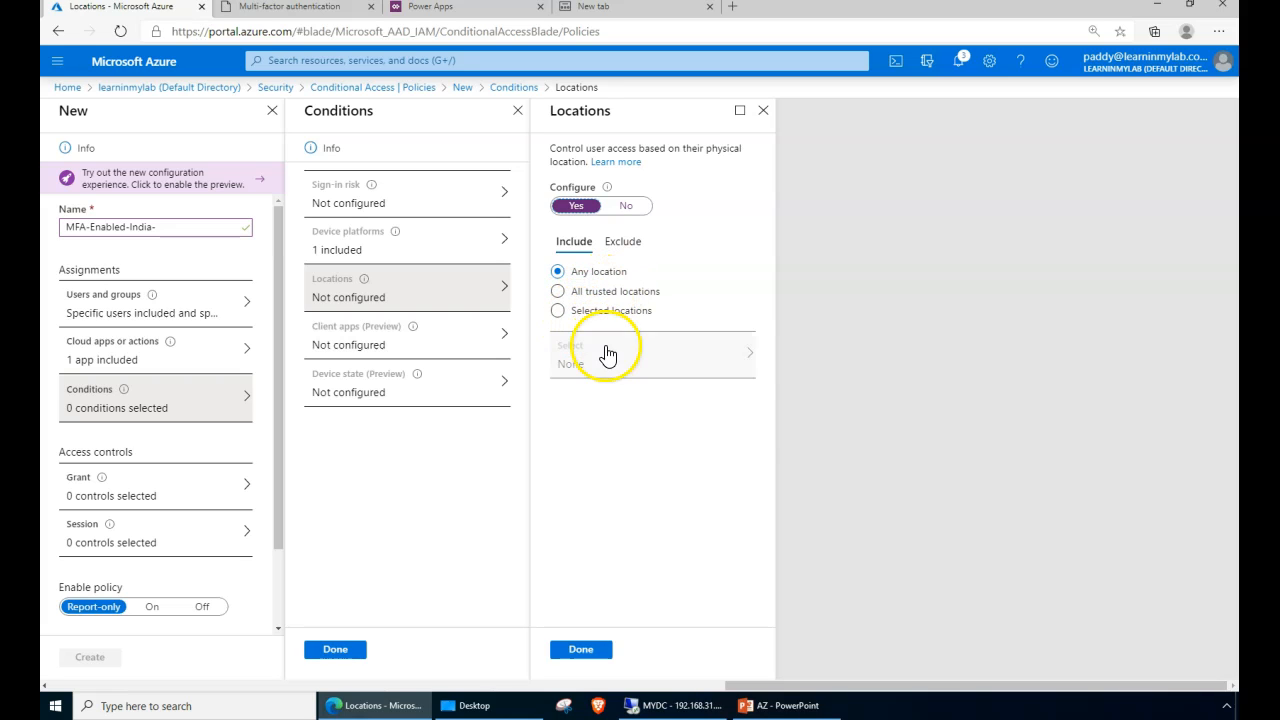
left_click(560, 312)
left_click(606, 366)
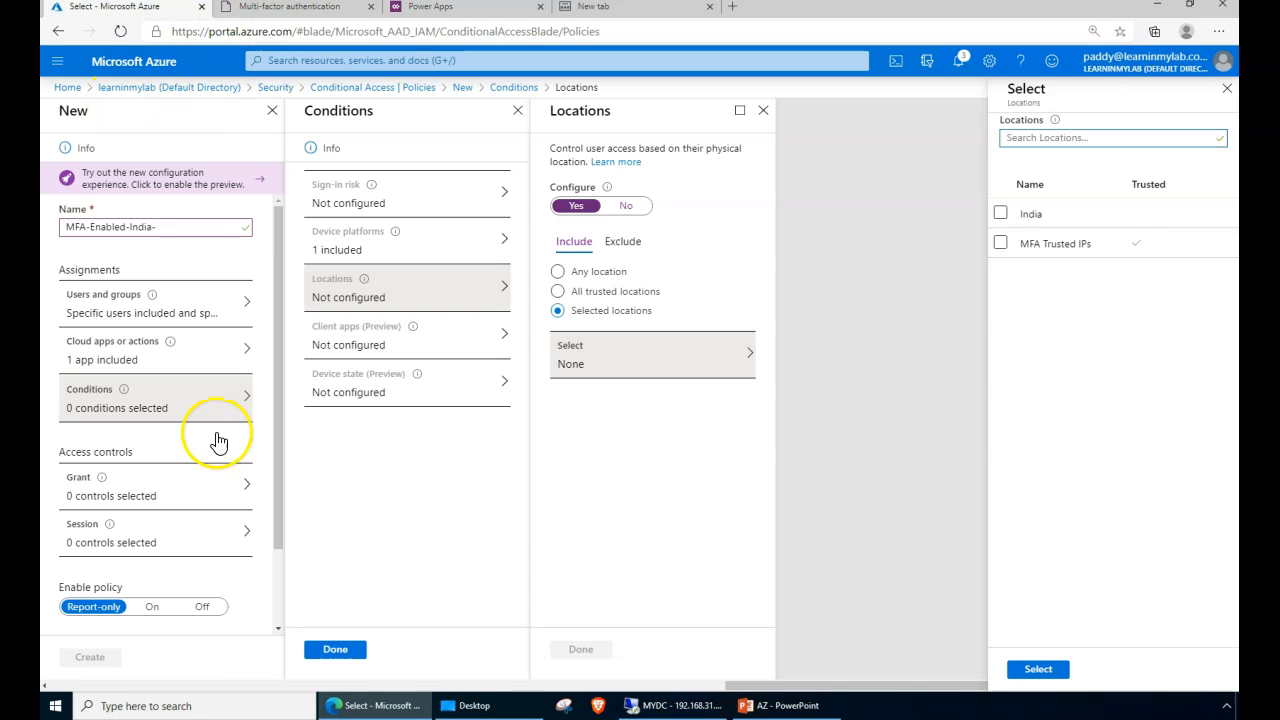
- Open Named locations in a new browser tab and sign in with the admin account
left_click_drag(783, 686, 263, 657)
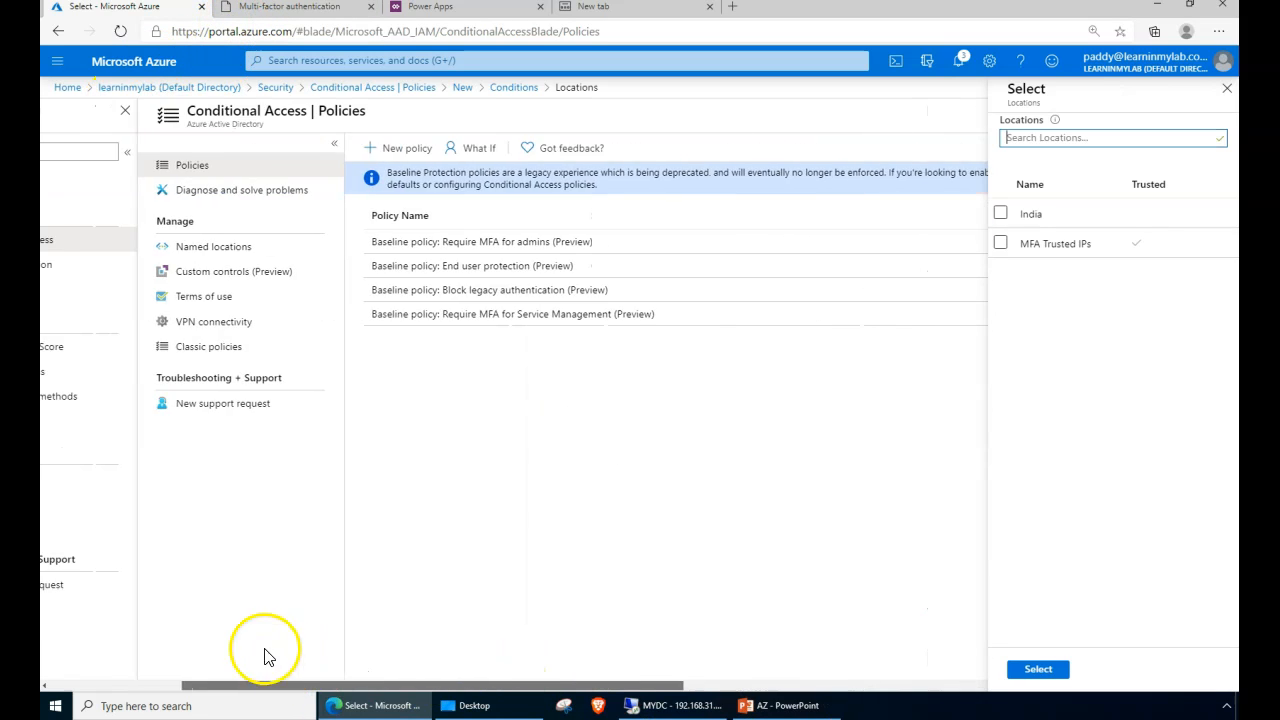
right_click(383, 252)
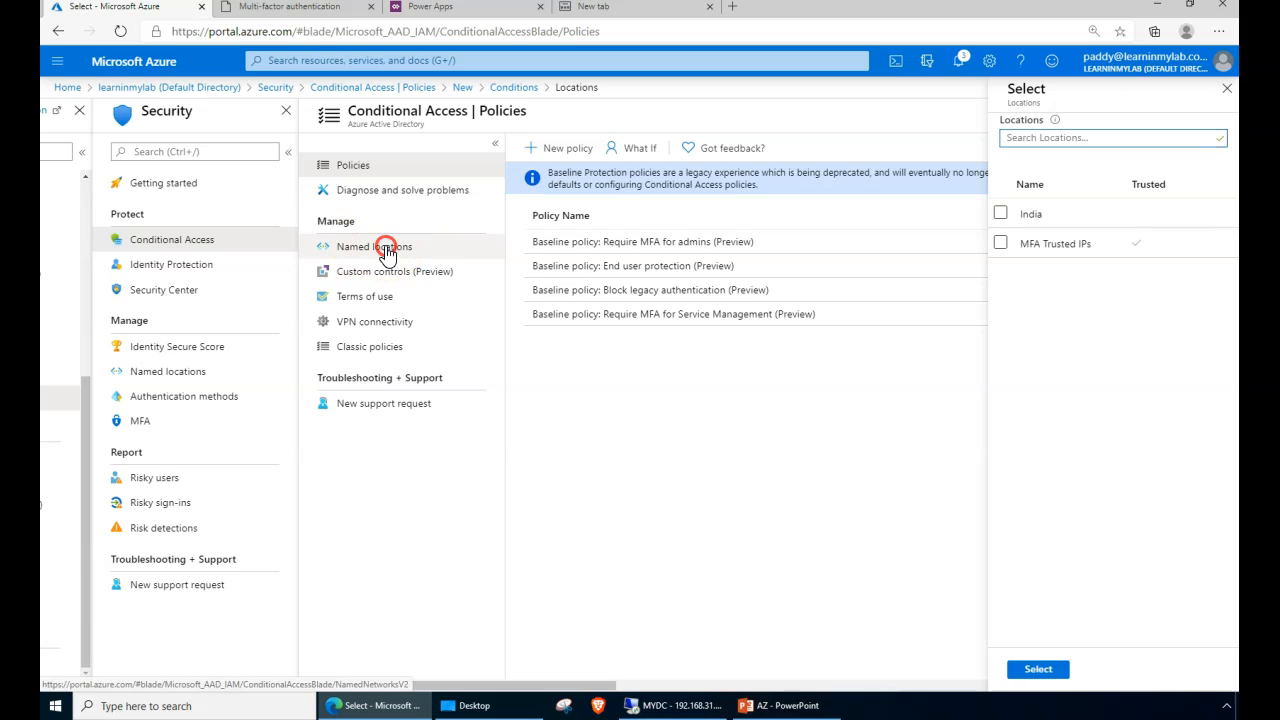
left_click(424, 257)
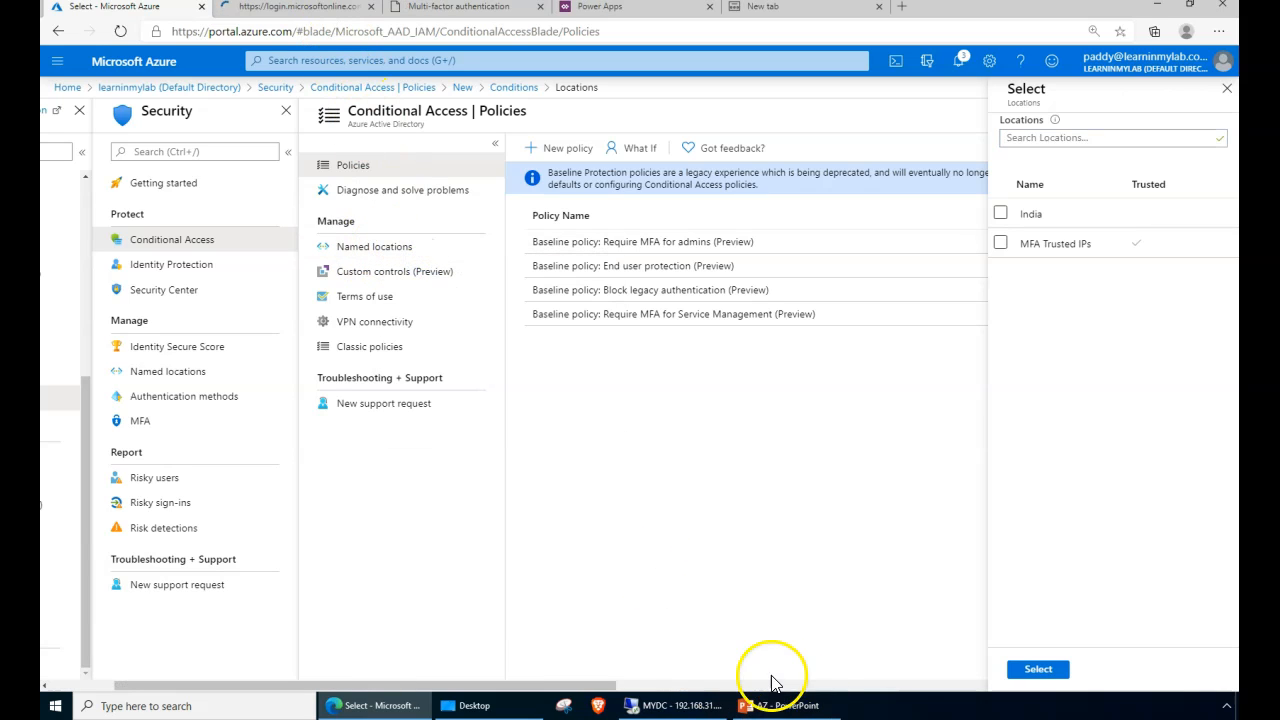
left_click_drag(560, 683, 654, 677)
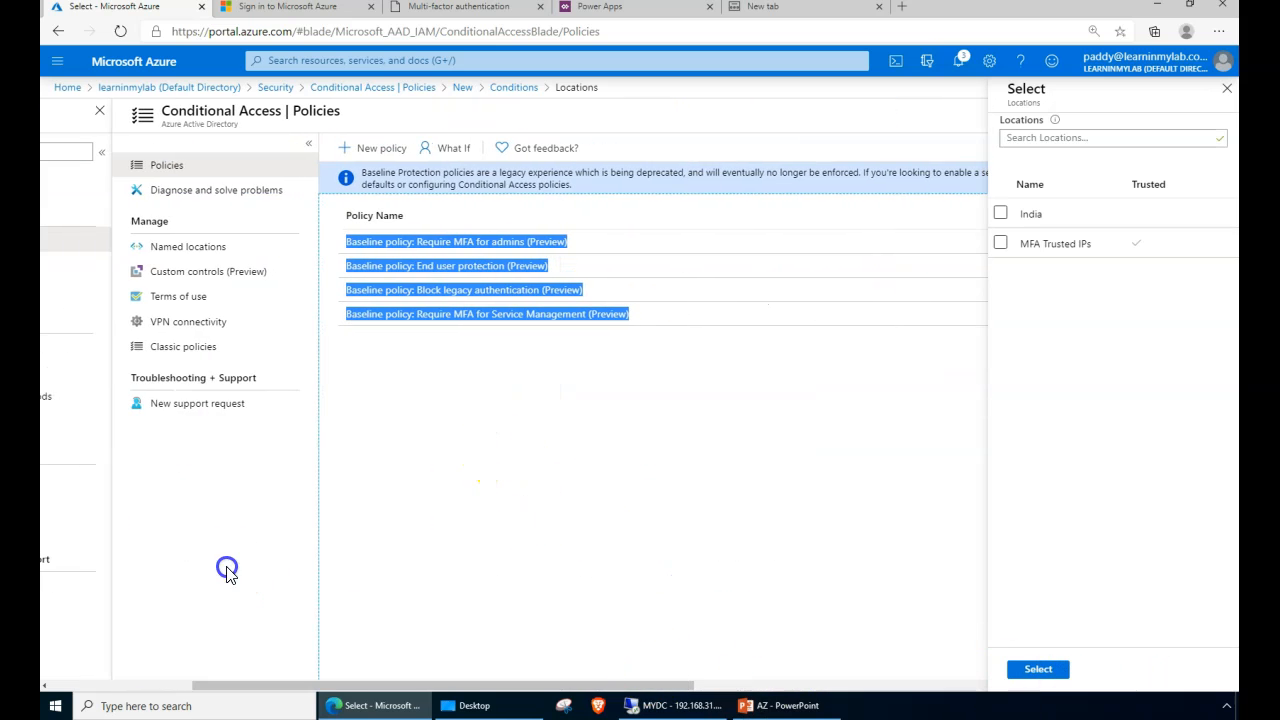
left_click_drag(680, 681, 1228, 688)
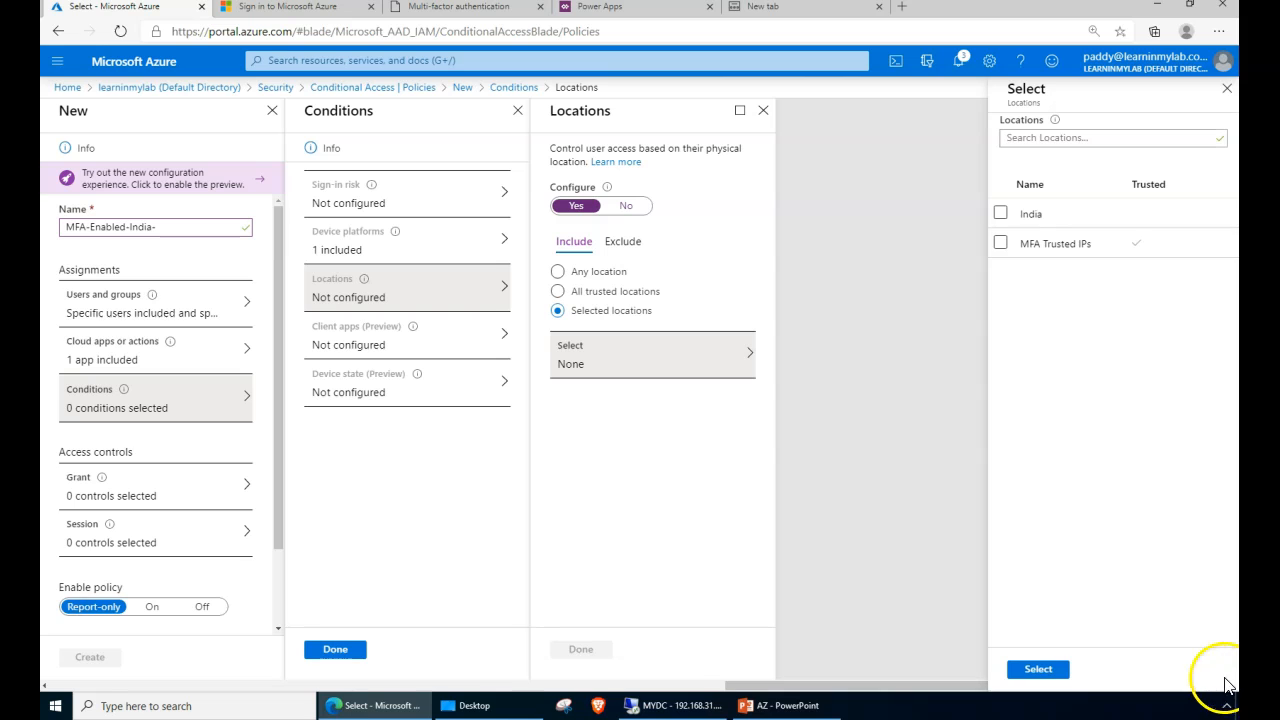
left_click(302, 10)
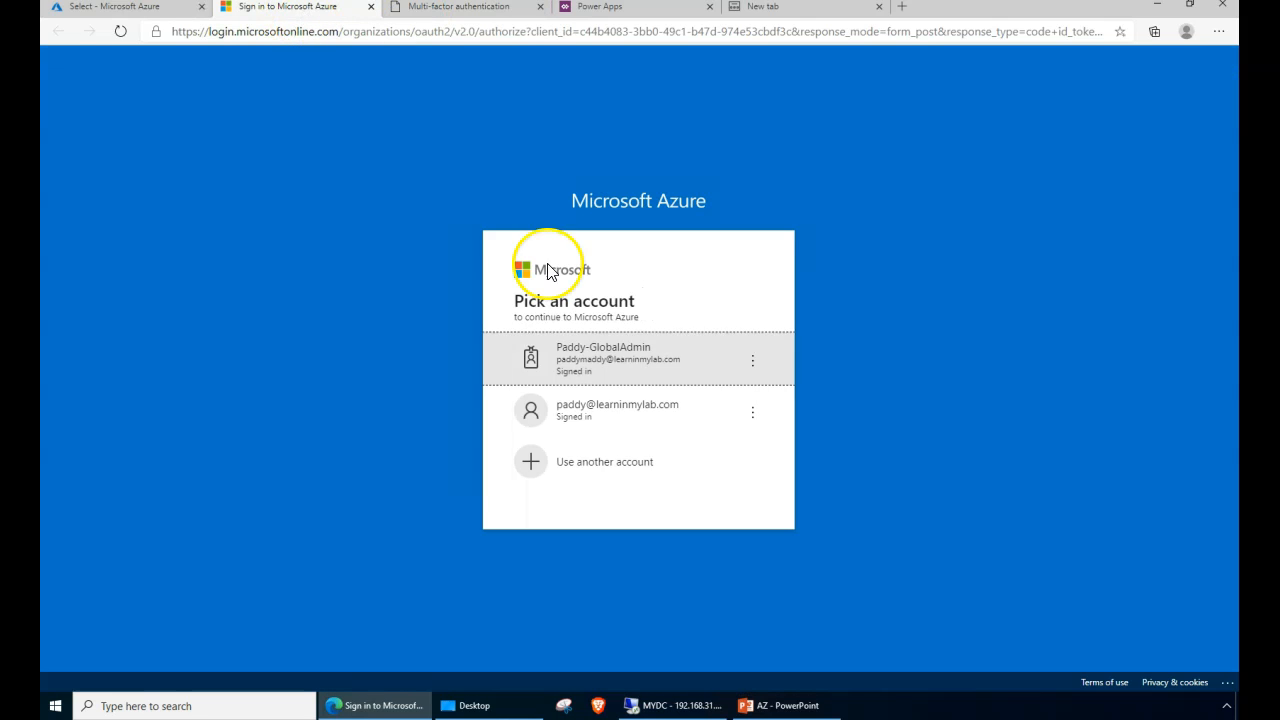
left_click(646, 375)
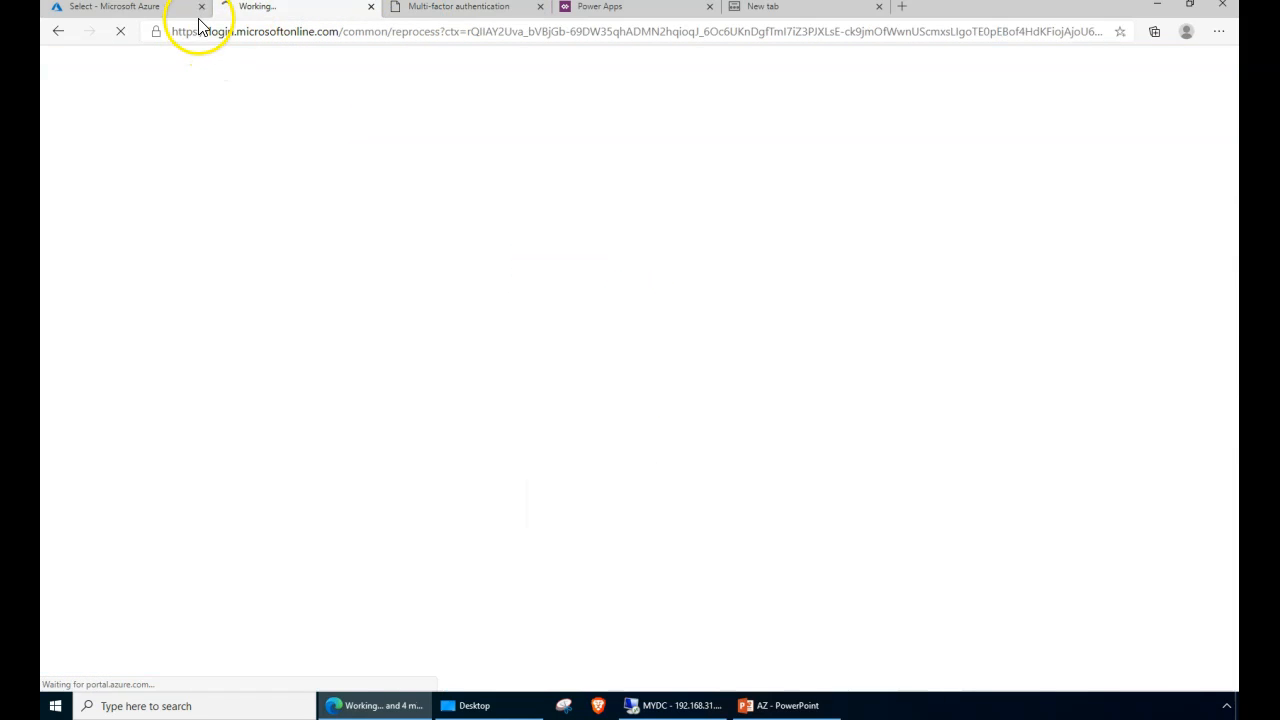
left_click(190, 12)
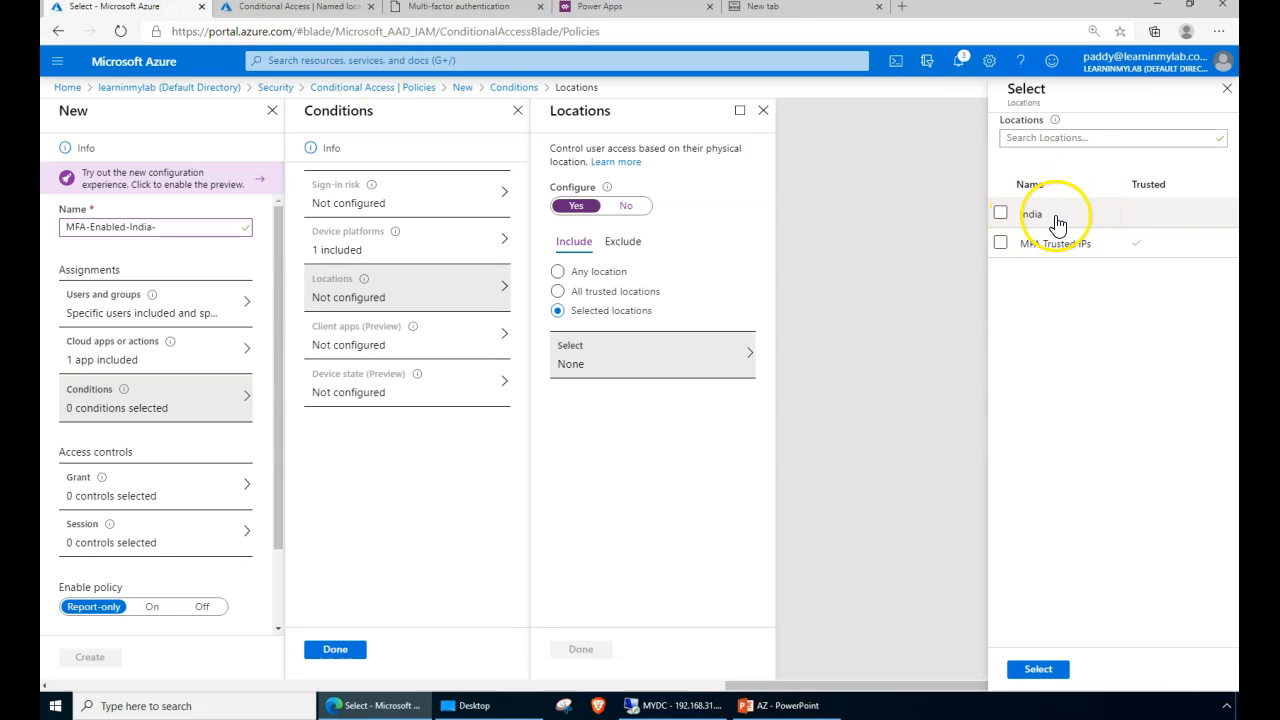
- Review the India named location and the 183.83.217.225/30 trusted IP range, then pick India
left_click(300, 8)
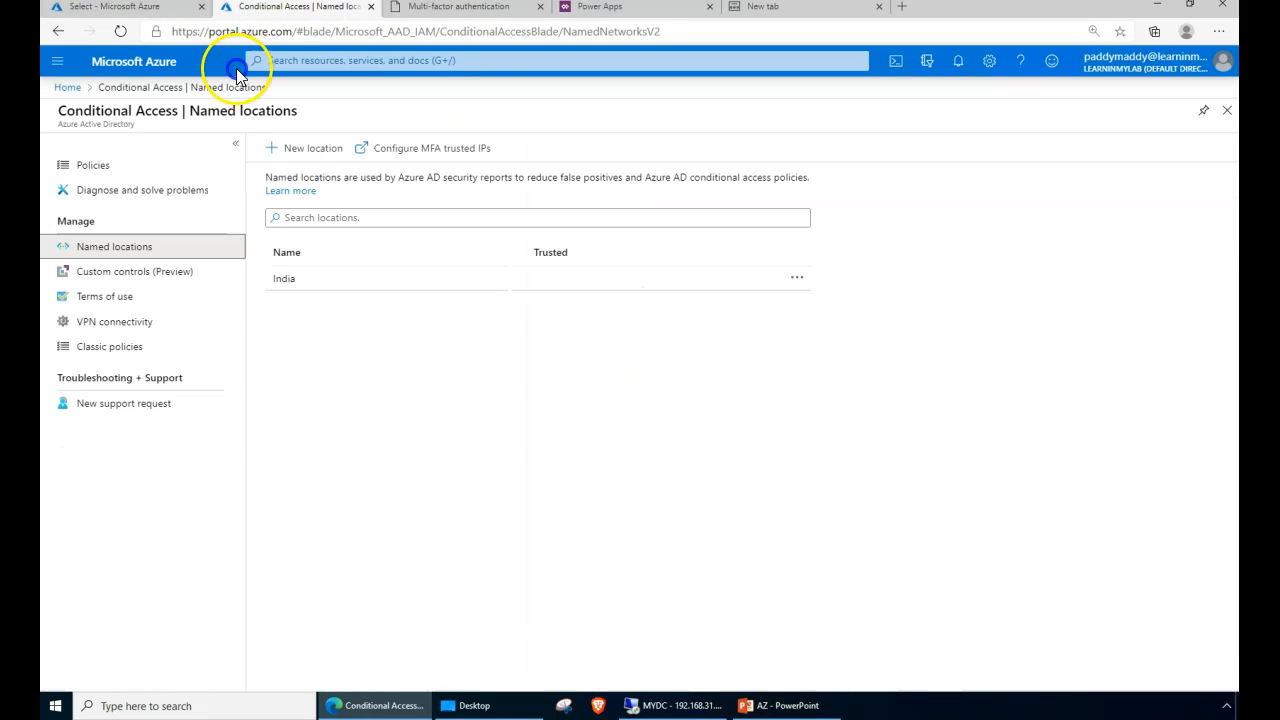
left_click(296, 277)
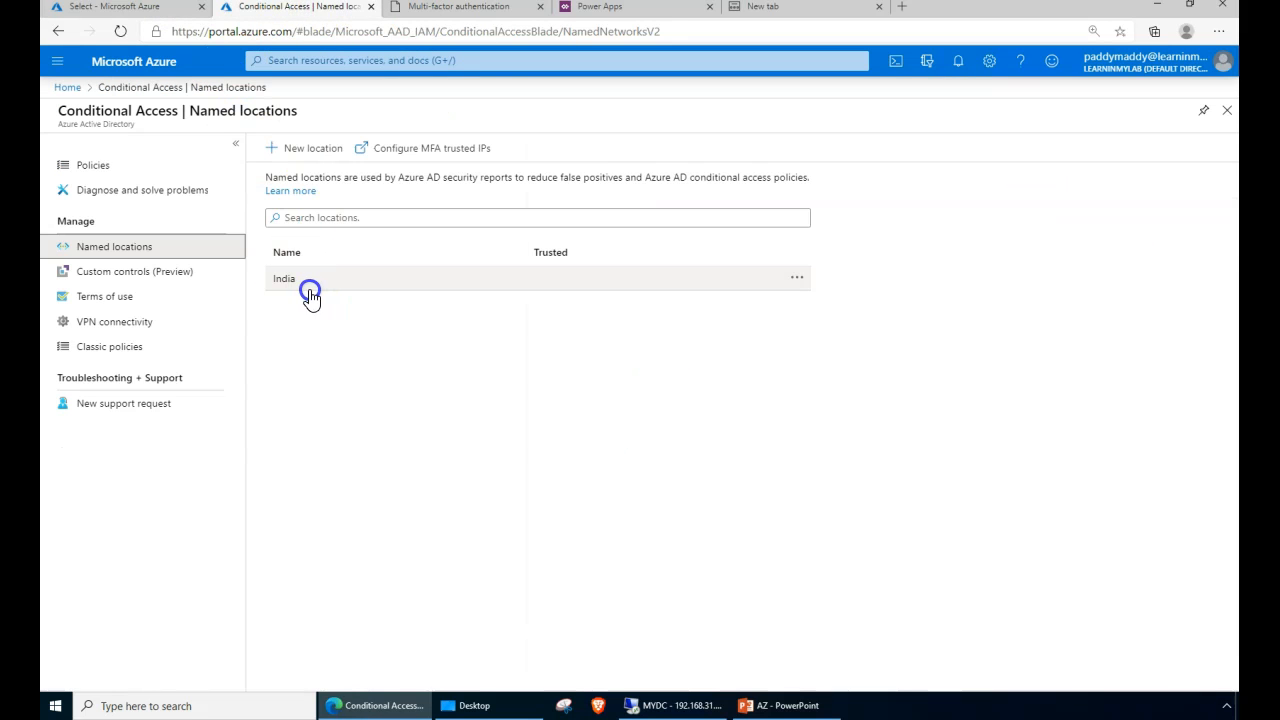
left_click(141, 9)
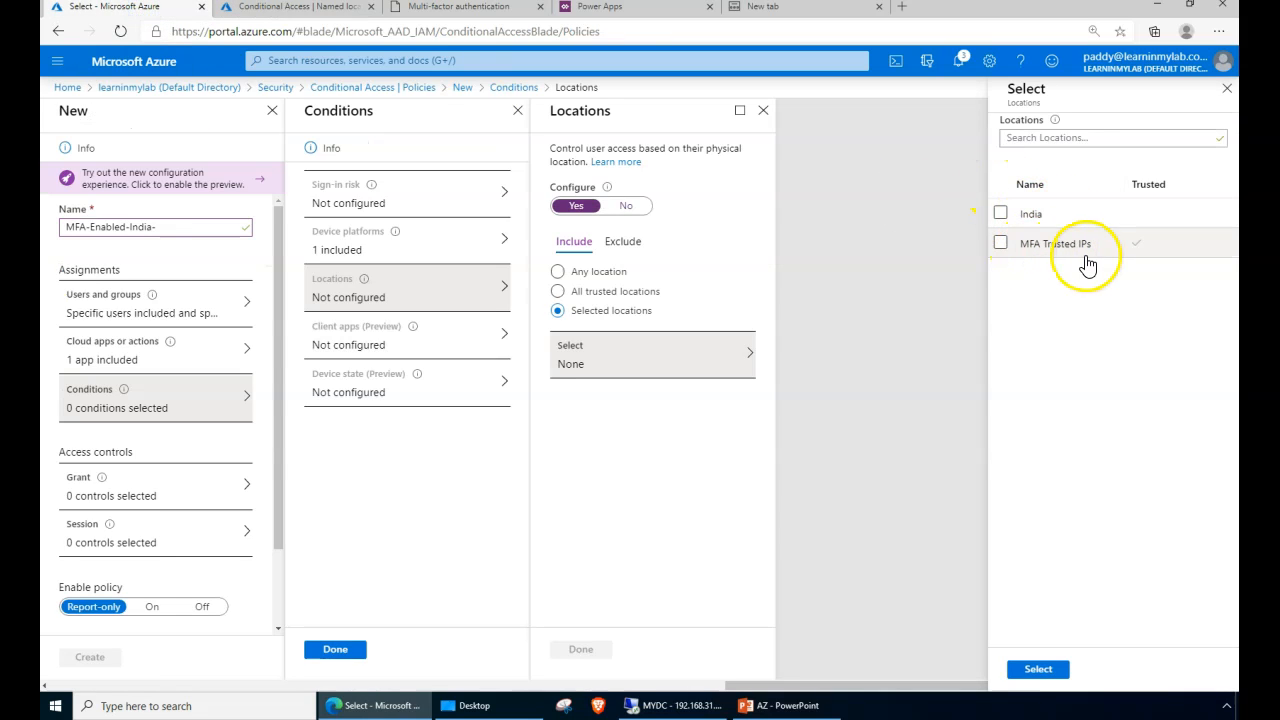
left_click(357, 8)
left_click(457, 8)
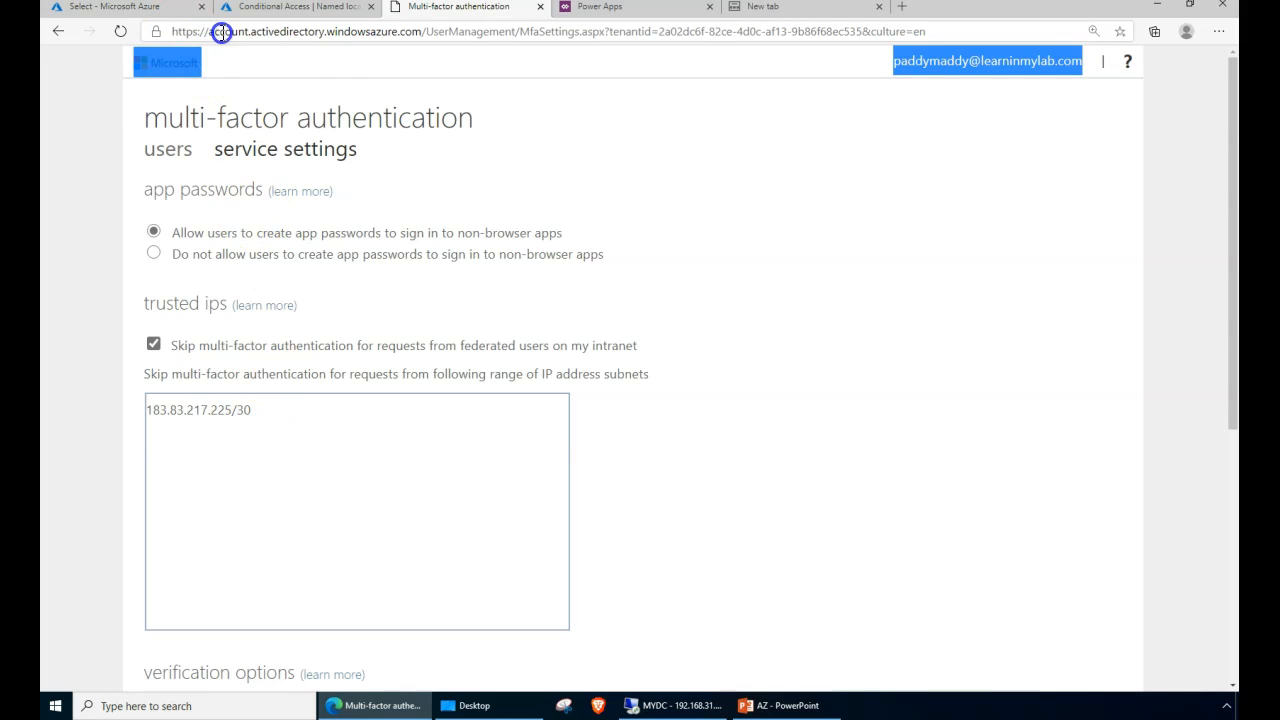
left_click(245, 413)
left_click_drag(245, 415, 127, 411)
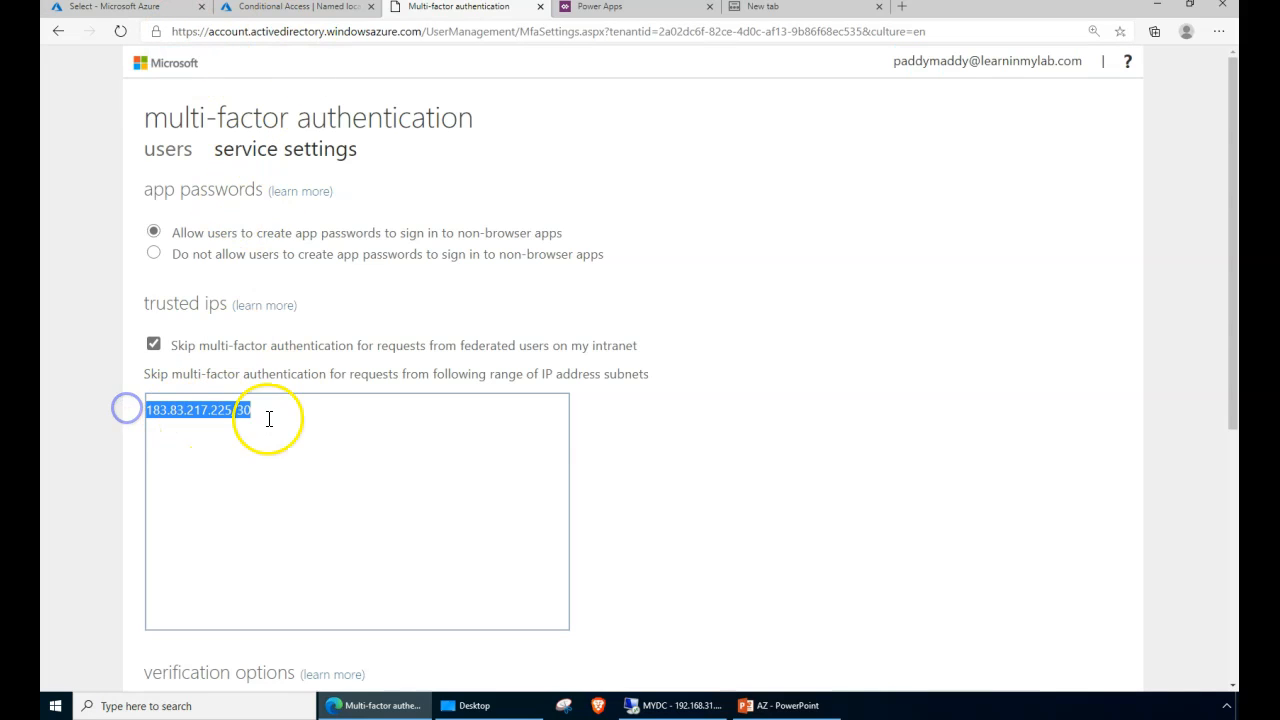
left_click_drag(143, 299, 164, 299)
left_click(228, 303)
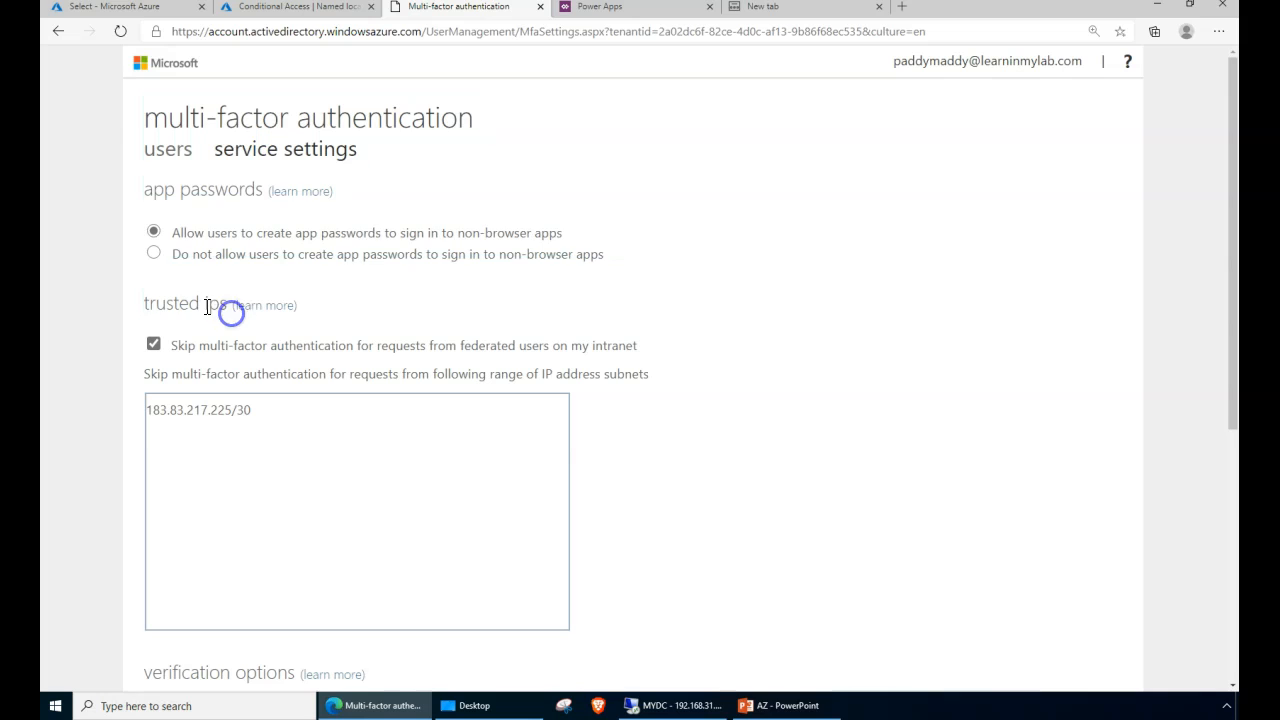
triple_click(202, 303)
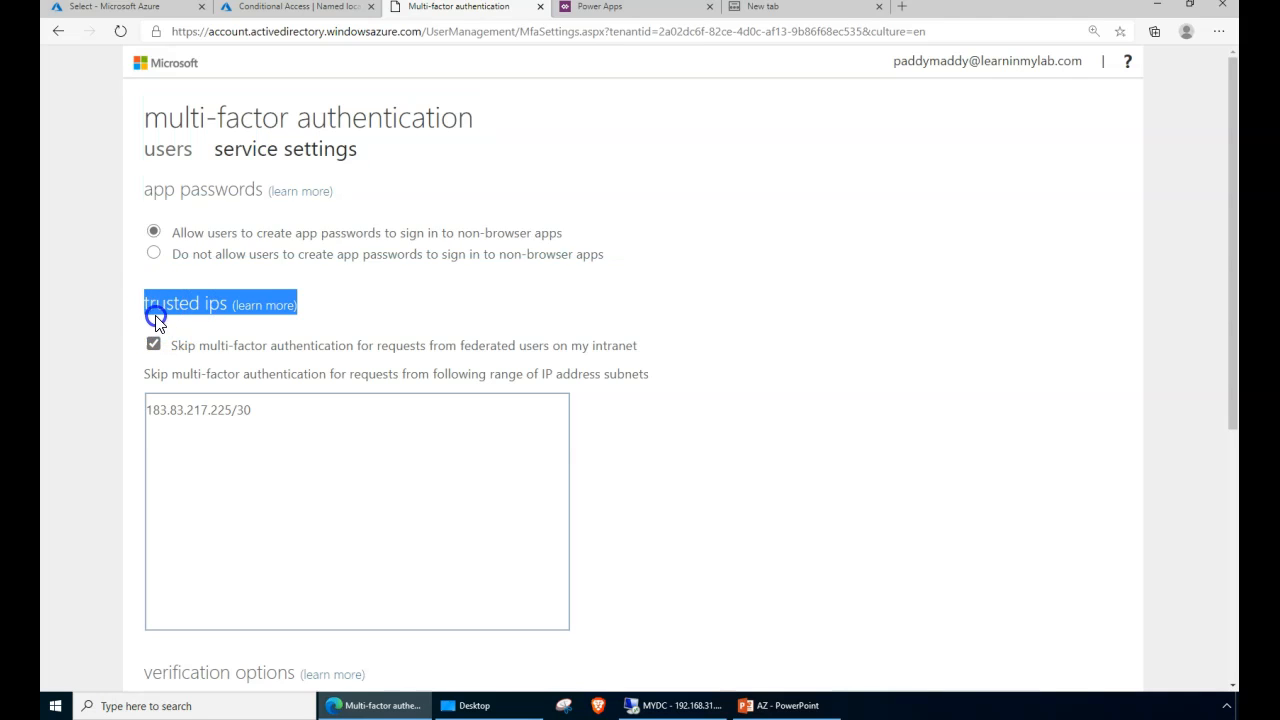
left_click(258, 8)
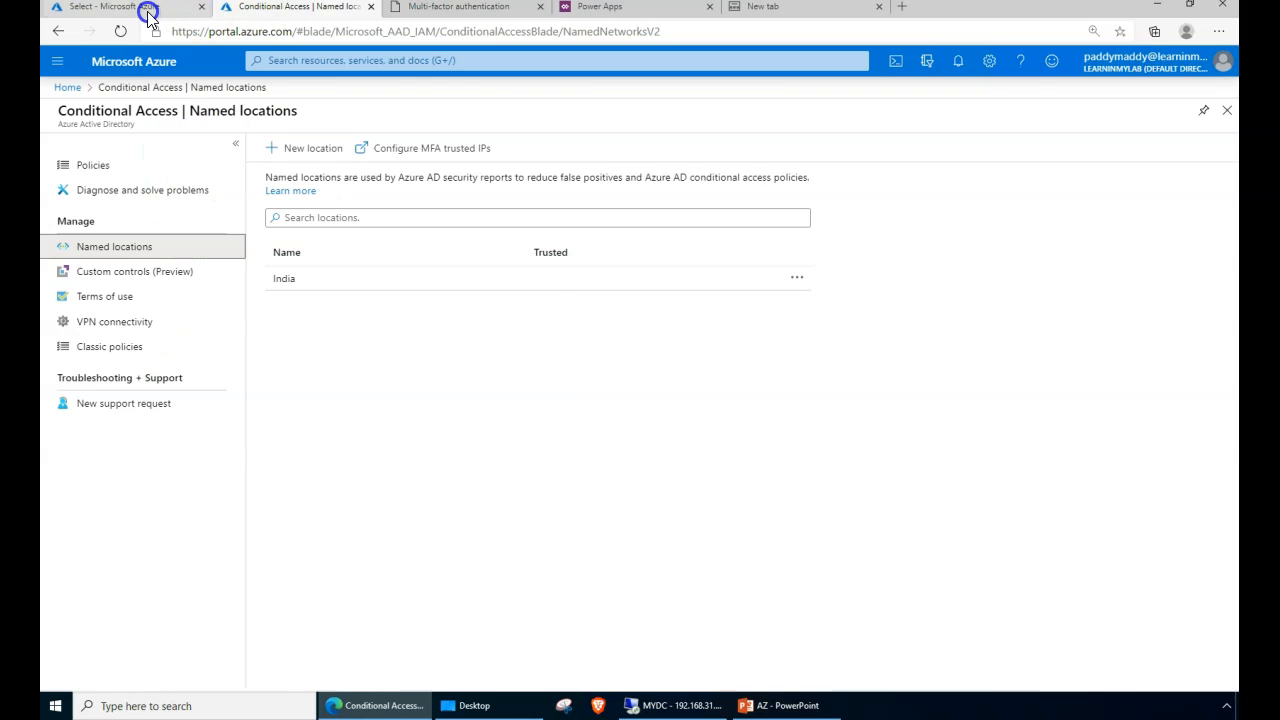
left_click(148, 14)
- Include the India and MFA Trusted IPs locations and finish the Locations blade
left_click(1002, 212)
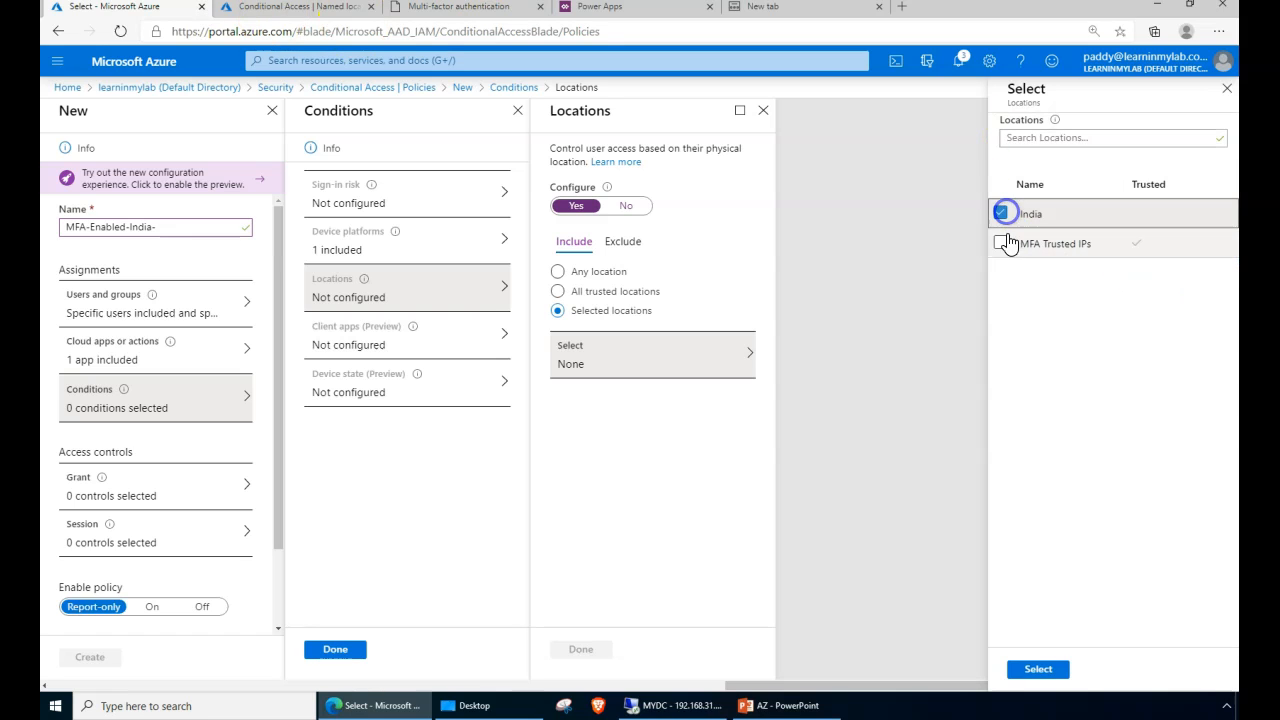
left_click(1001, 243)
left_click(1038, 669)
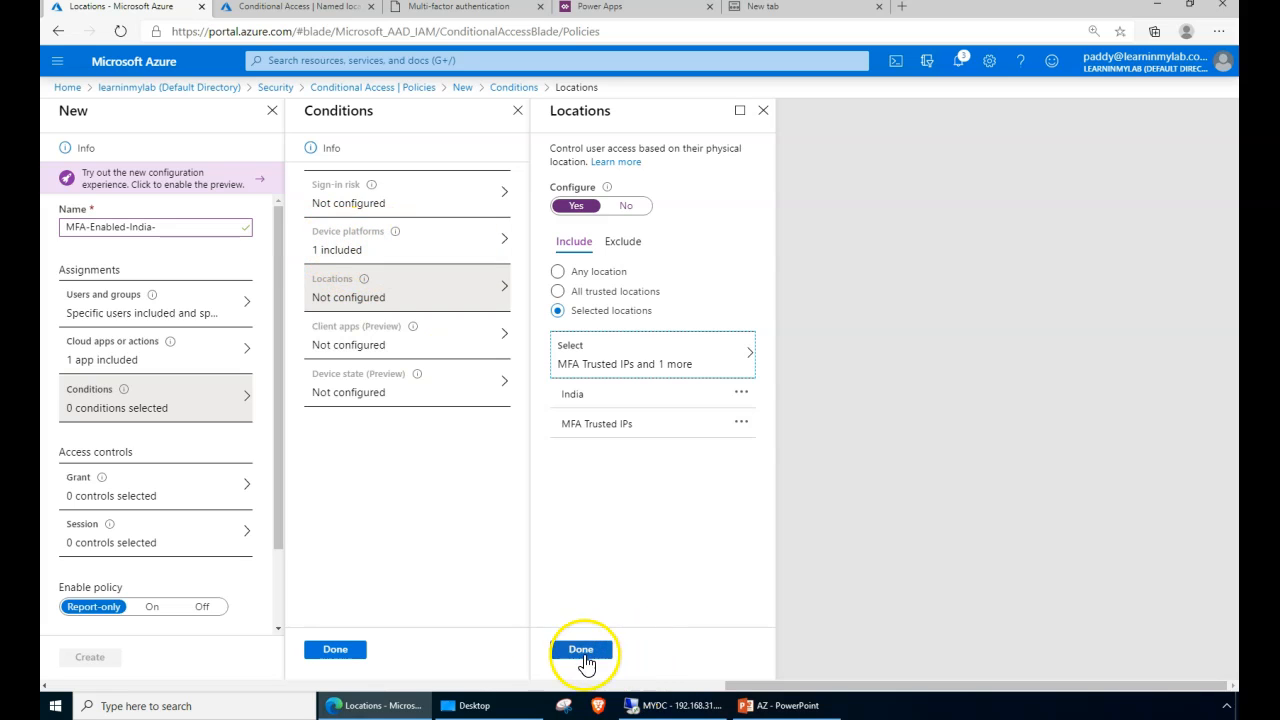
left_click(583, 652)
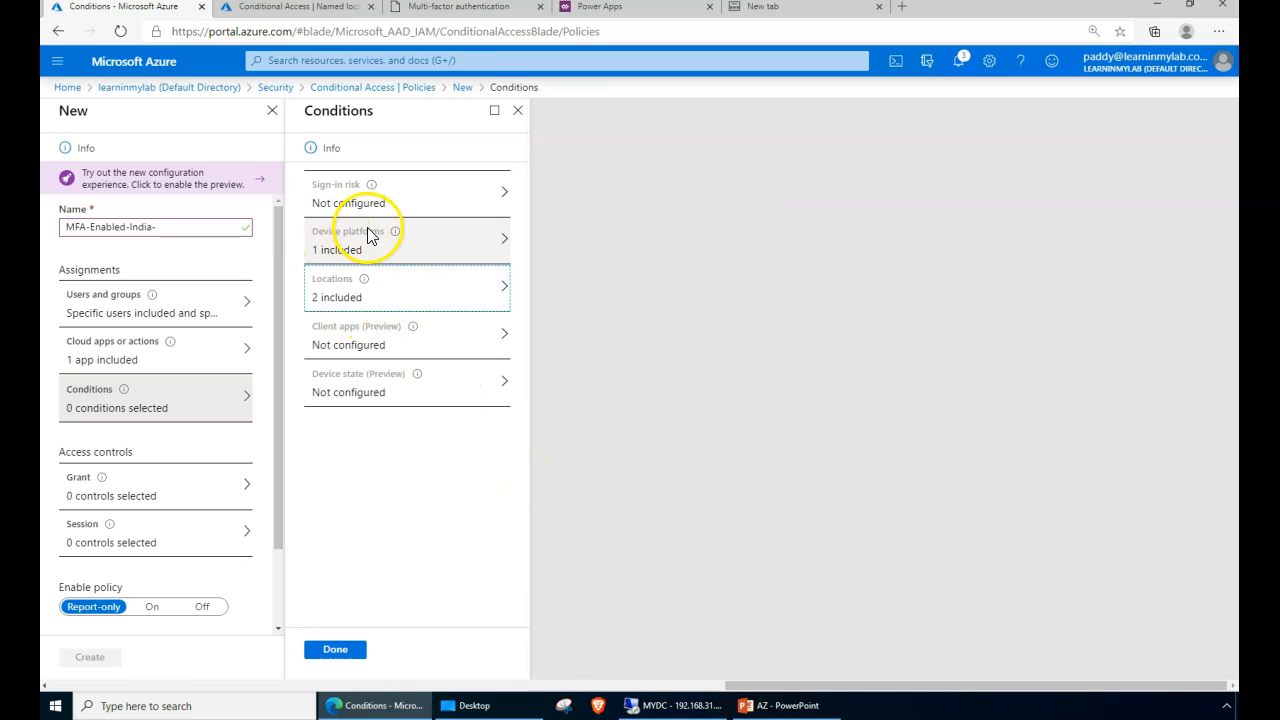
left_click(389, 347)
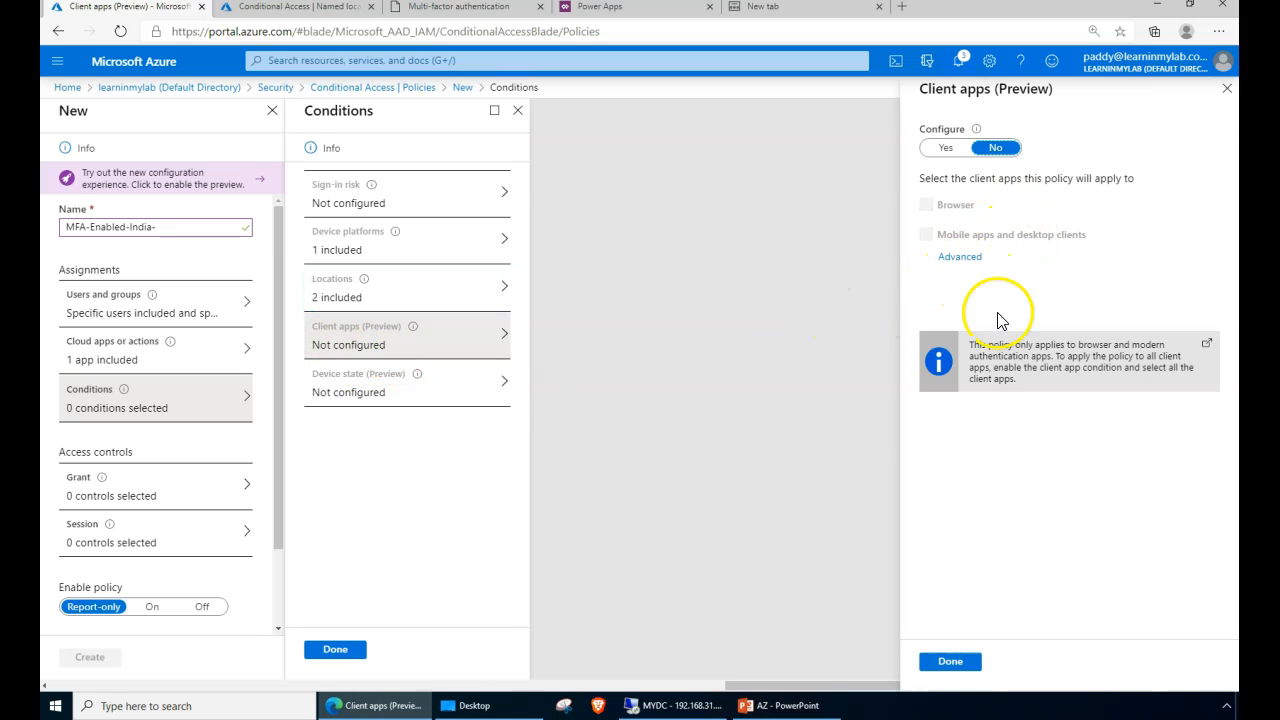
left_click(945, 147)
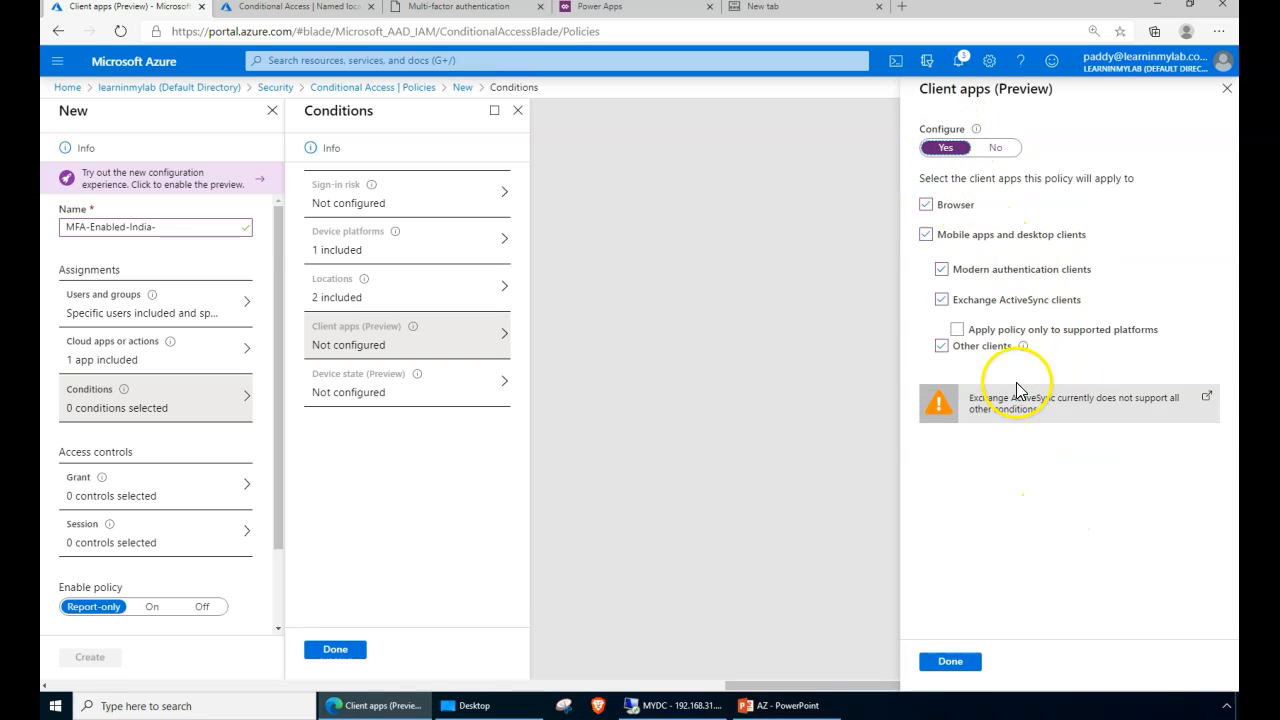
mouse_move(1025, 347)
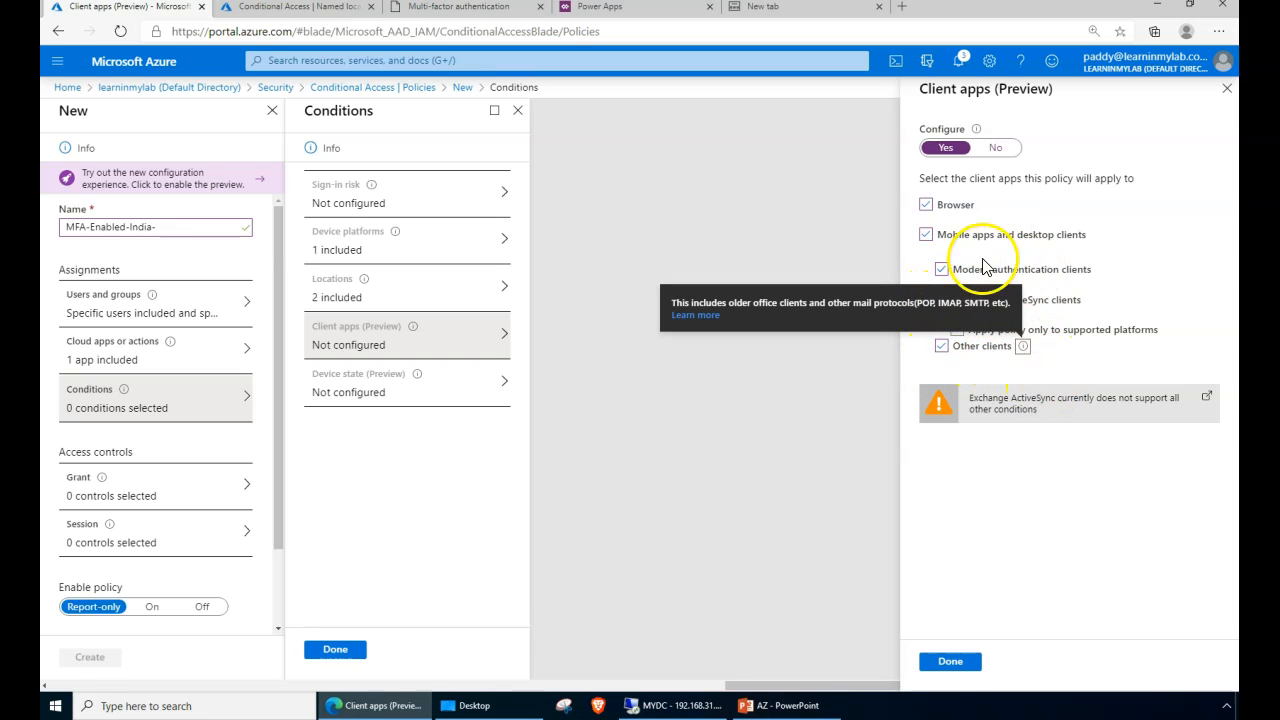
left_click(1028, 587)
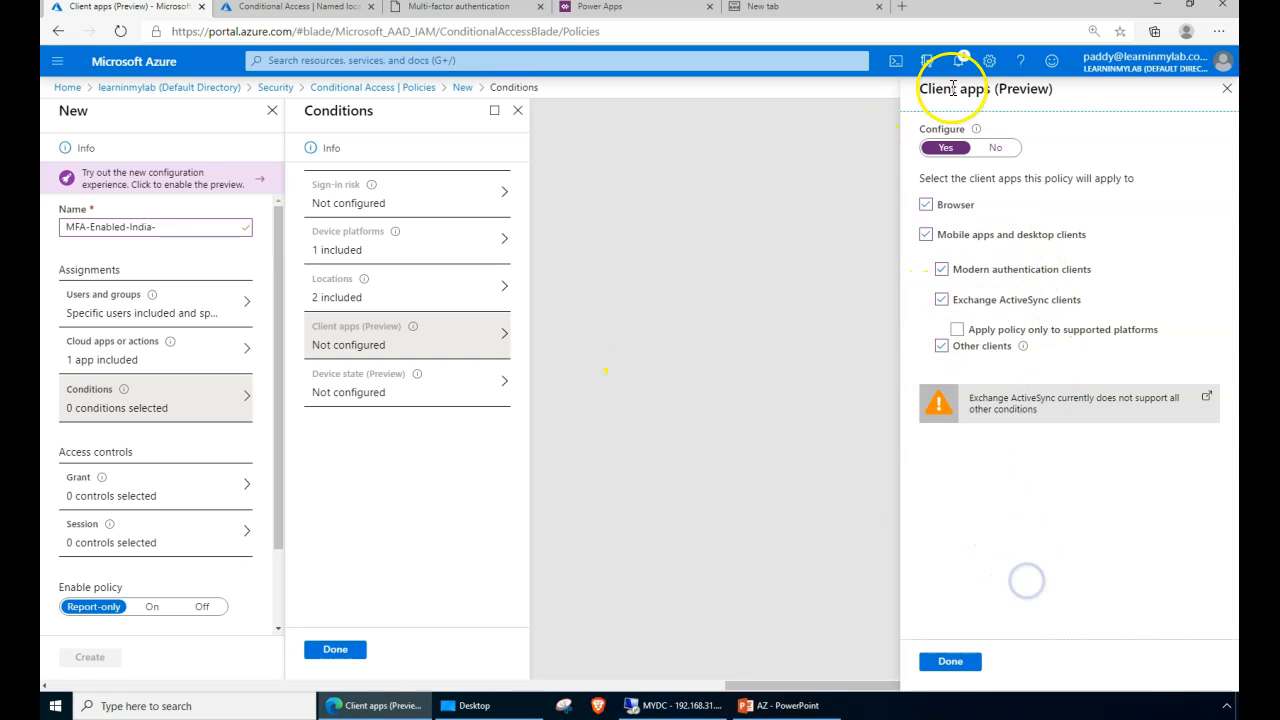
left_click(995, 147)
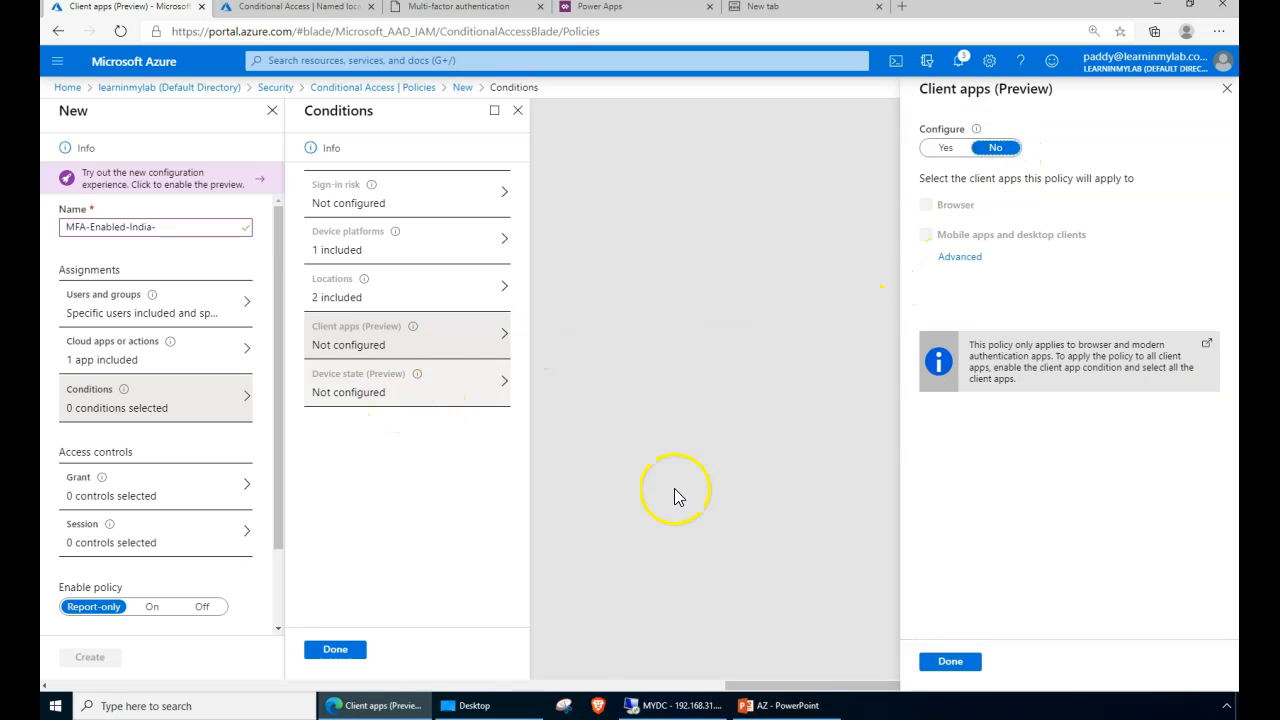
left_click(955, 665)
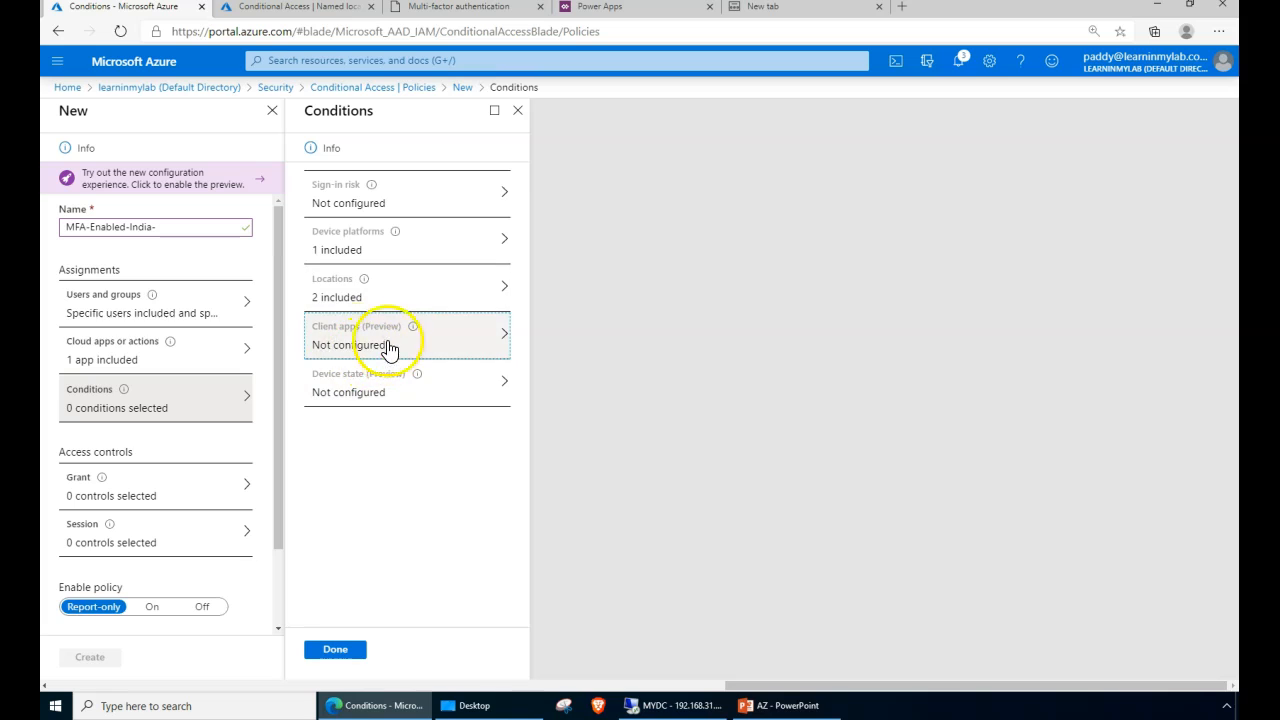
left_click(320, 396)
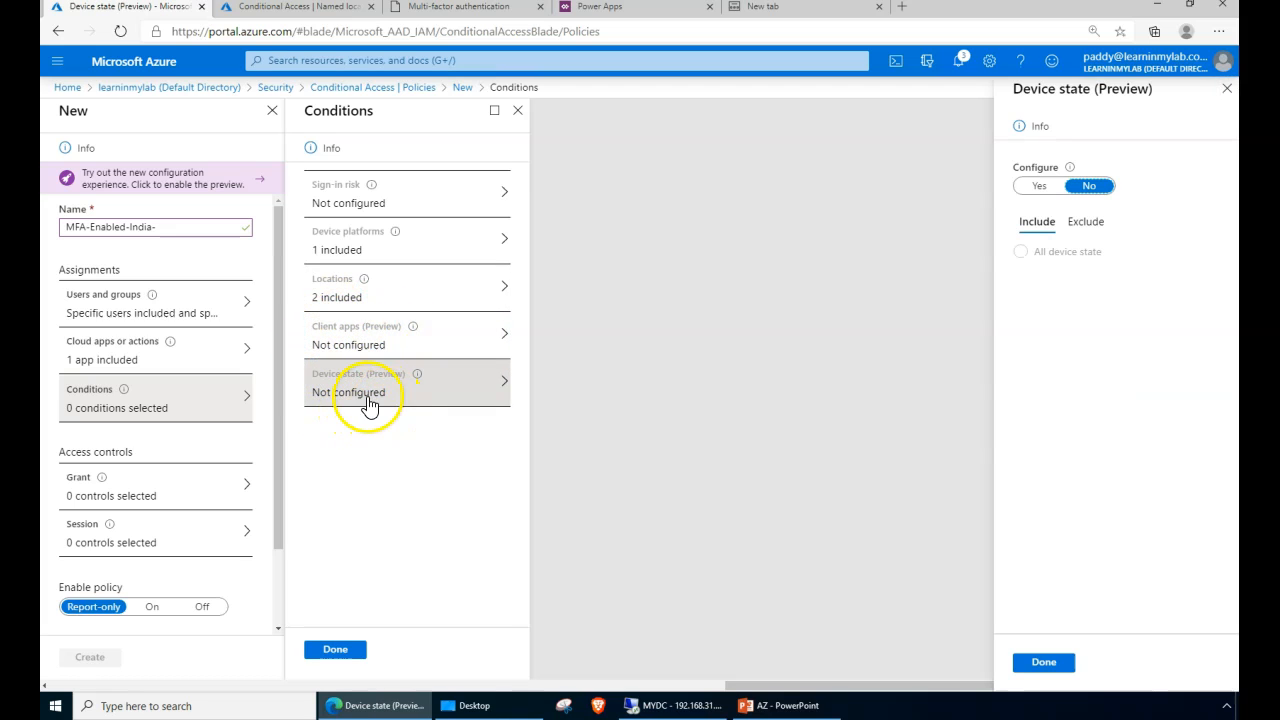
left_click(1040, 187)
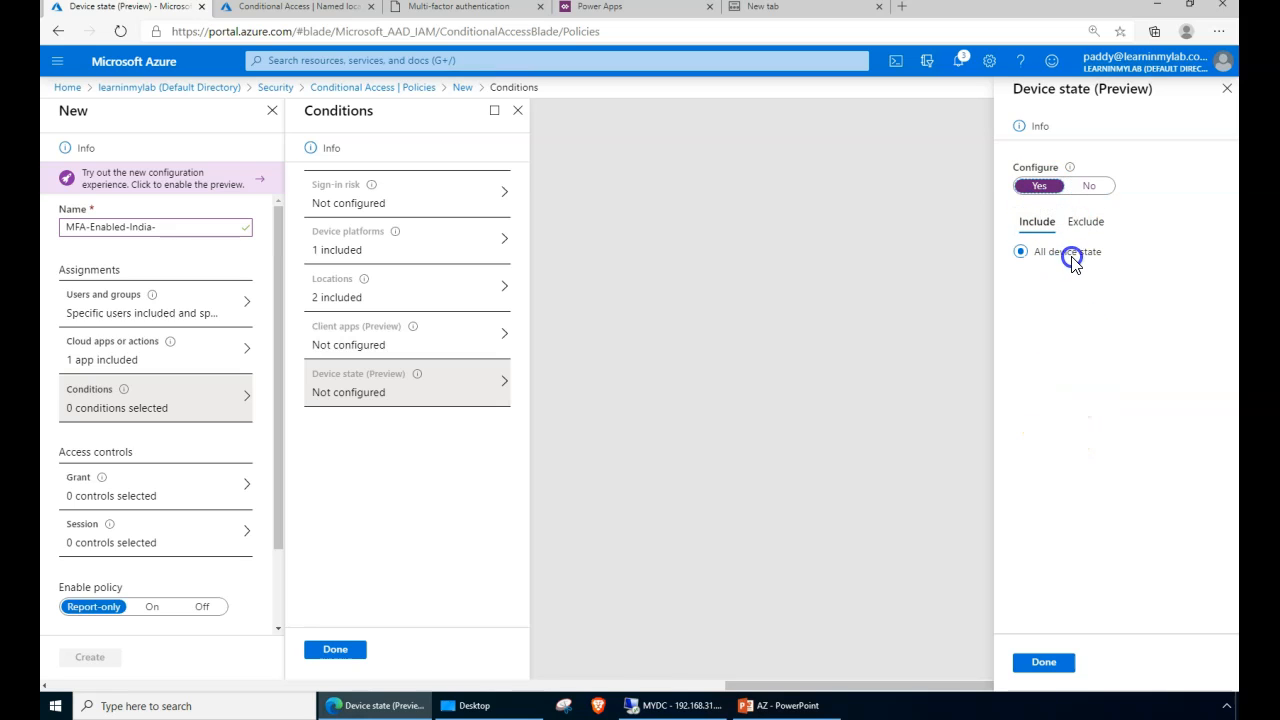
left_click(1086, 221)
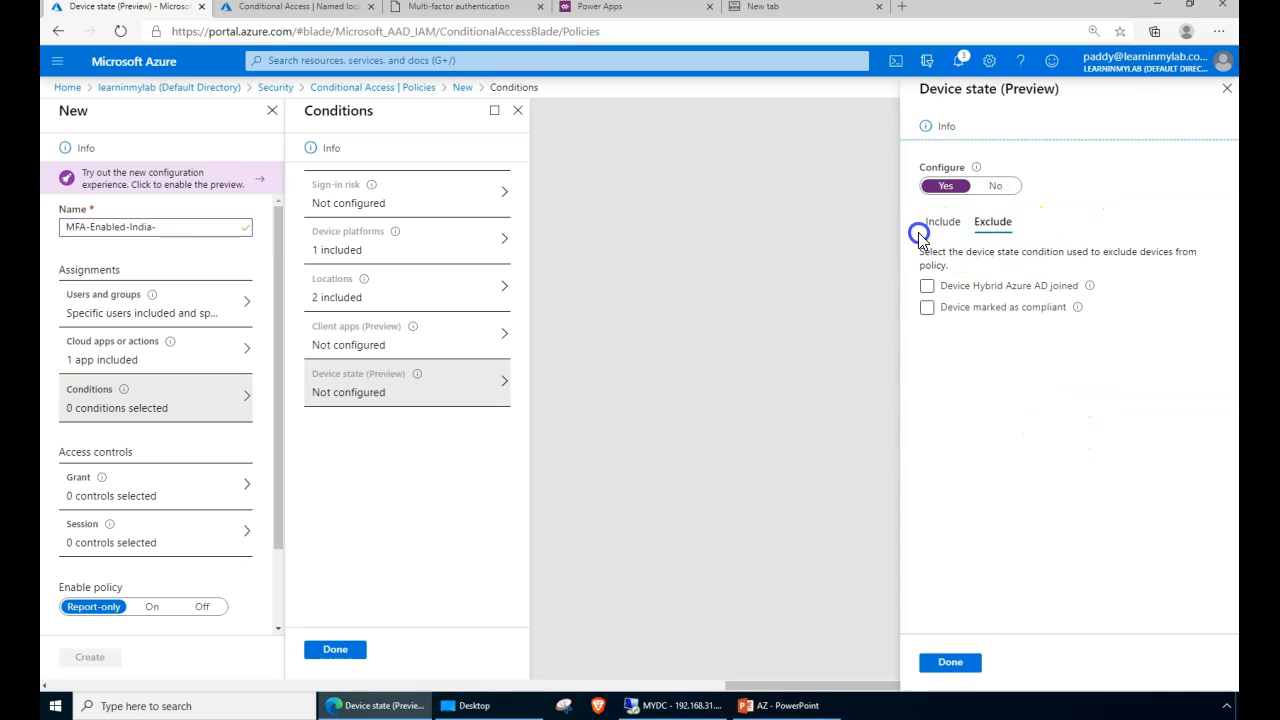
left_click_drag(984, 257, 994, 329)
left_click(1004, 414)
left_click(950, 229)
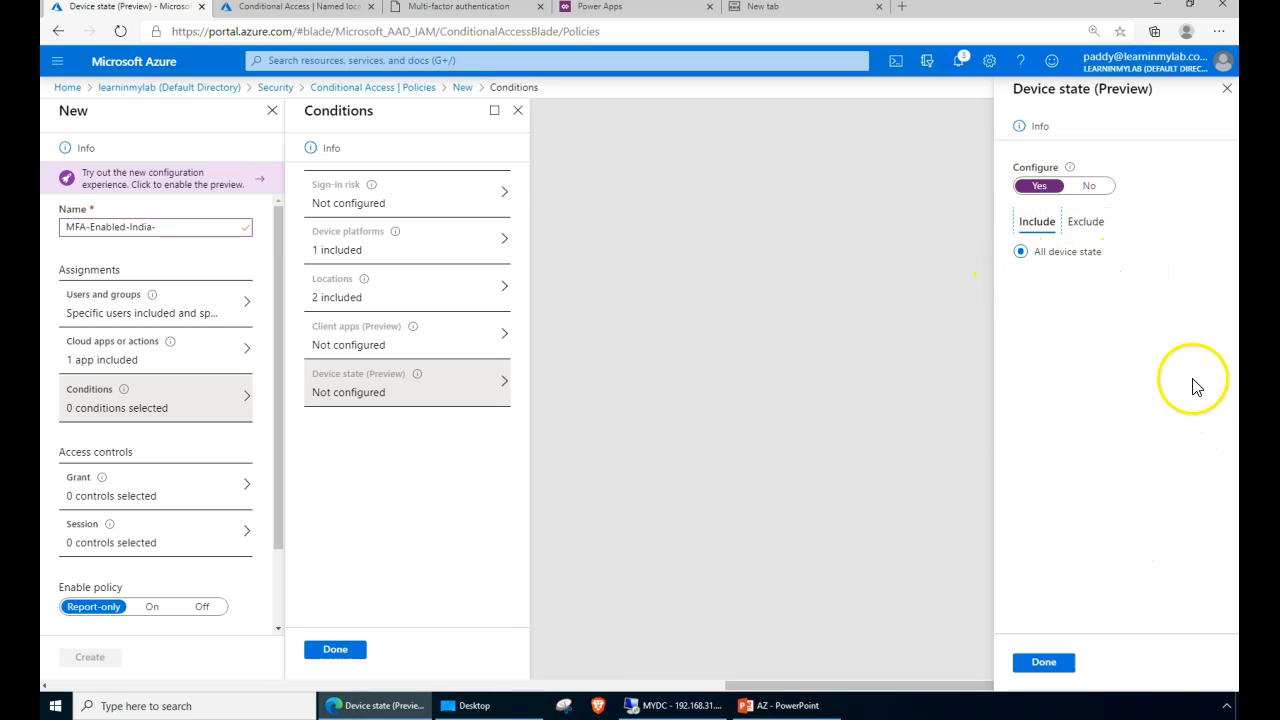
left_click(1089, 190)
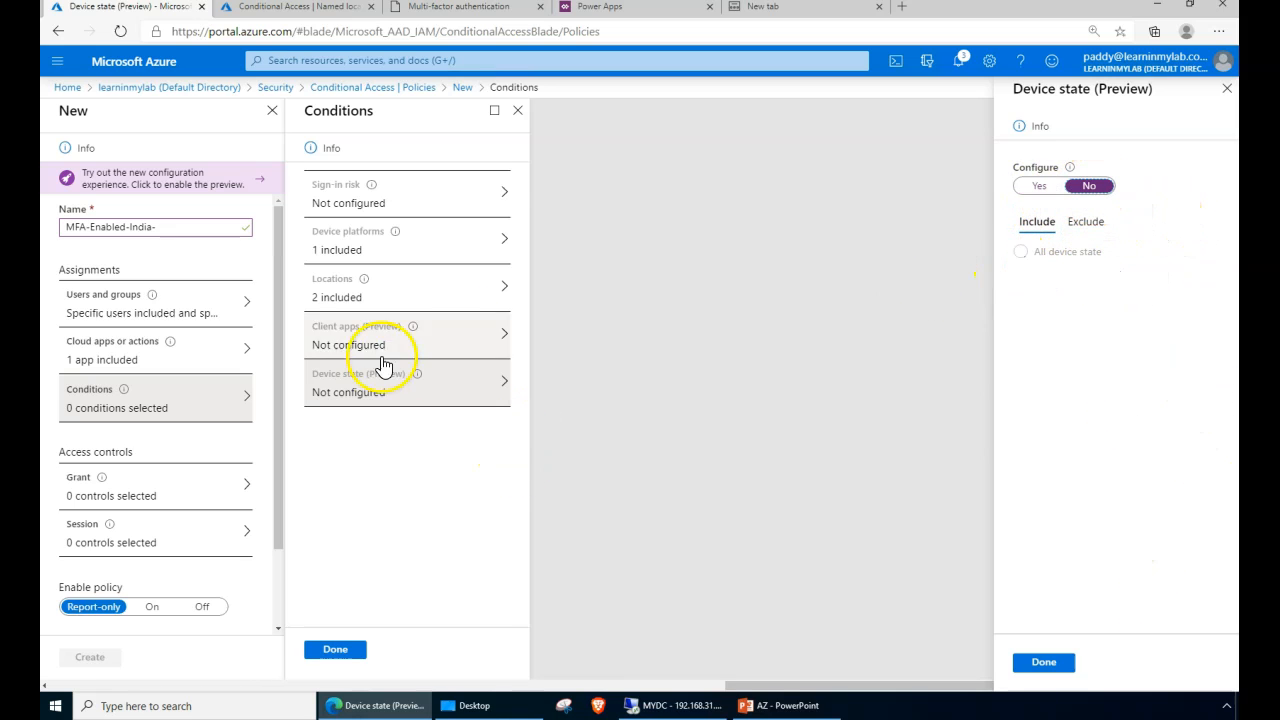
left_click(1044, 662)
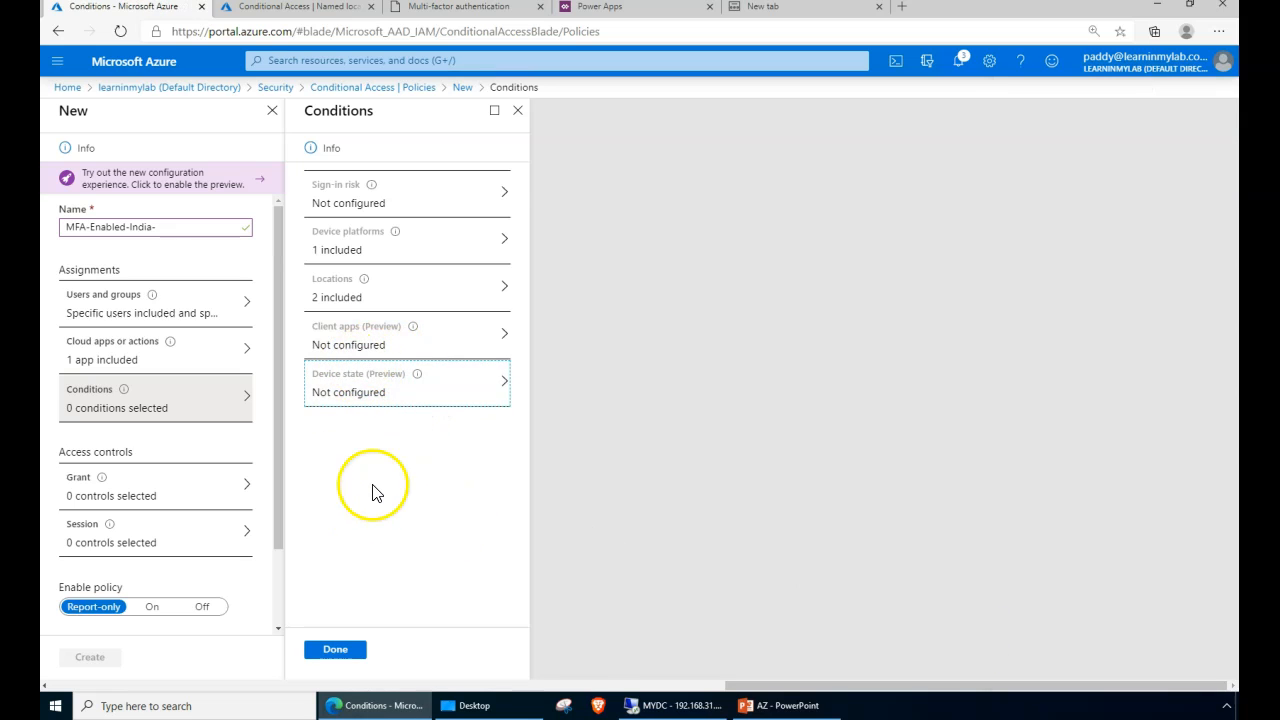
- Save the two conditions, recheck the included locations, and bring up Grant controls
left_click(351, 653)
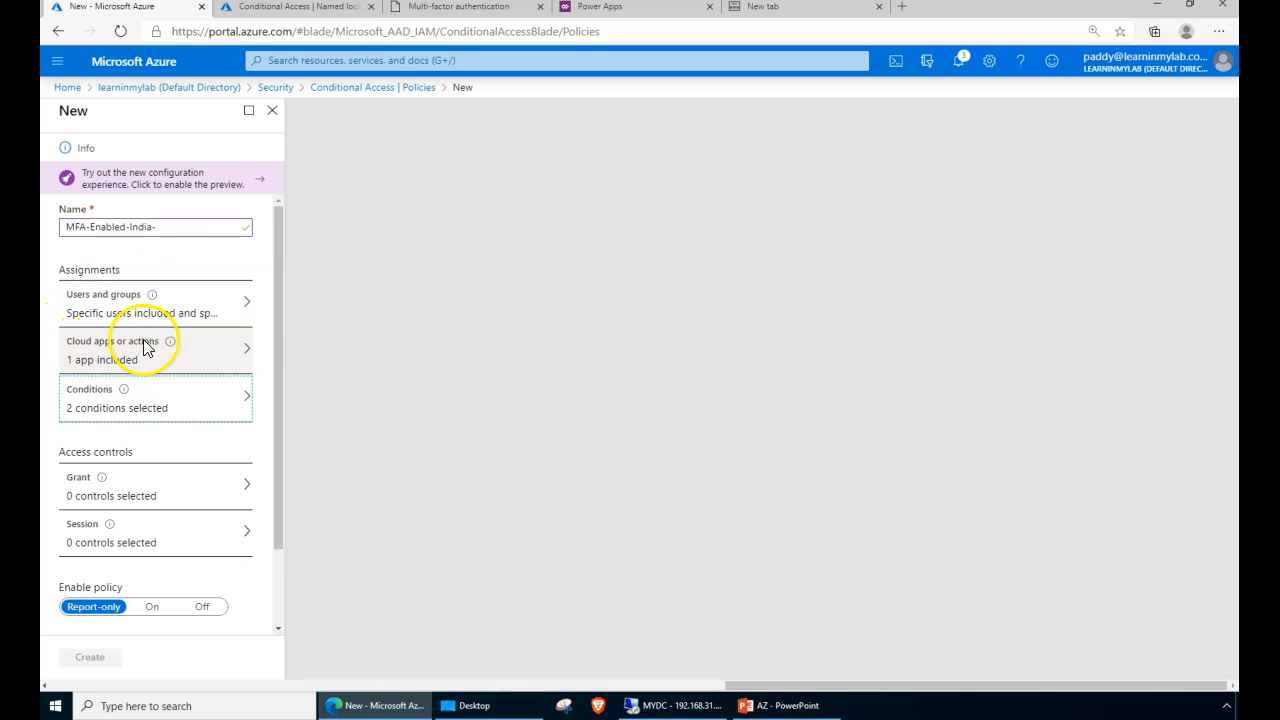
left_click(156, 412)
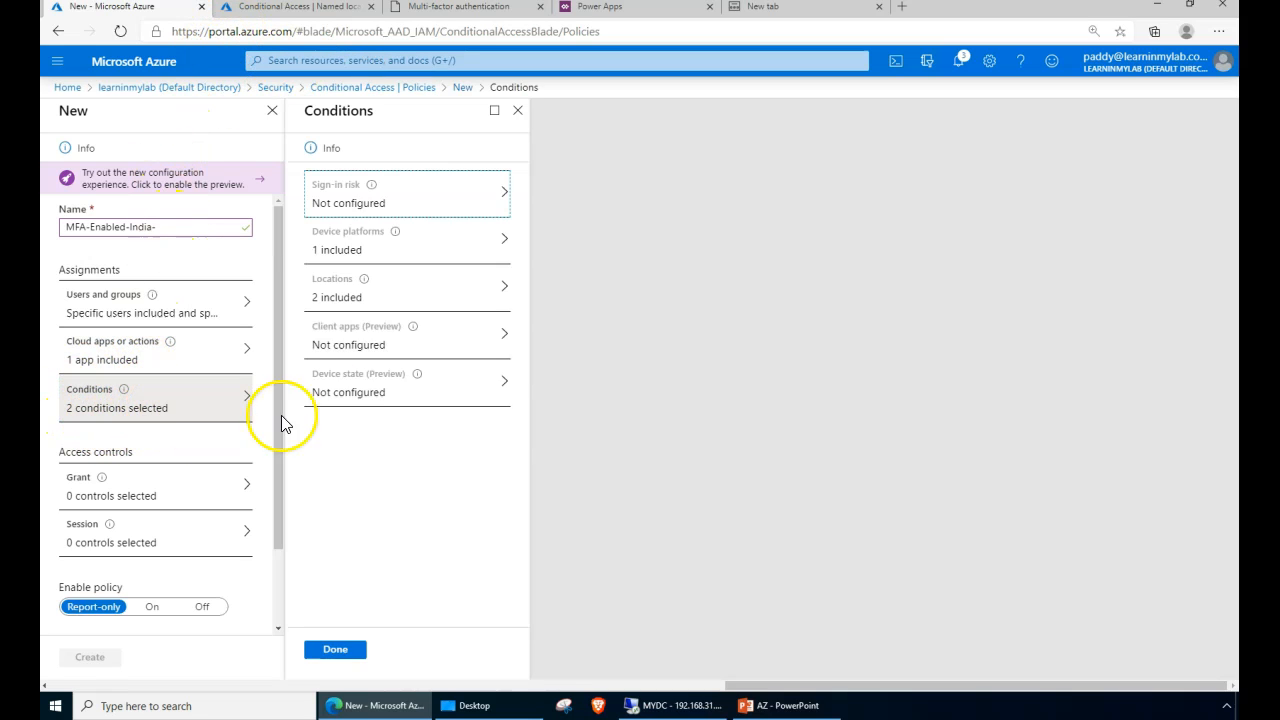
left_click(340, 287)
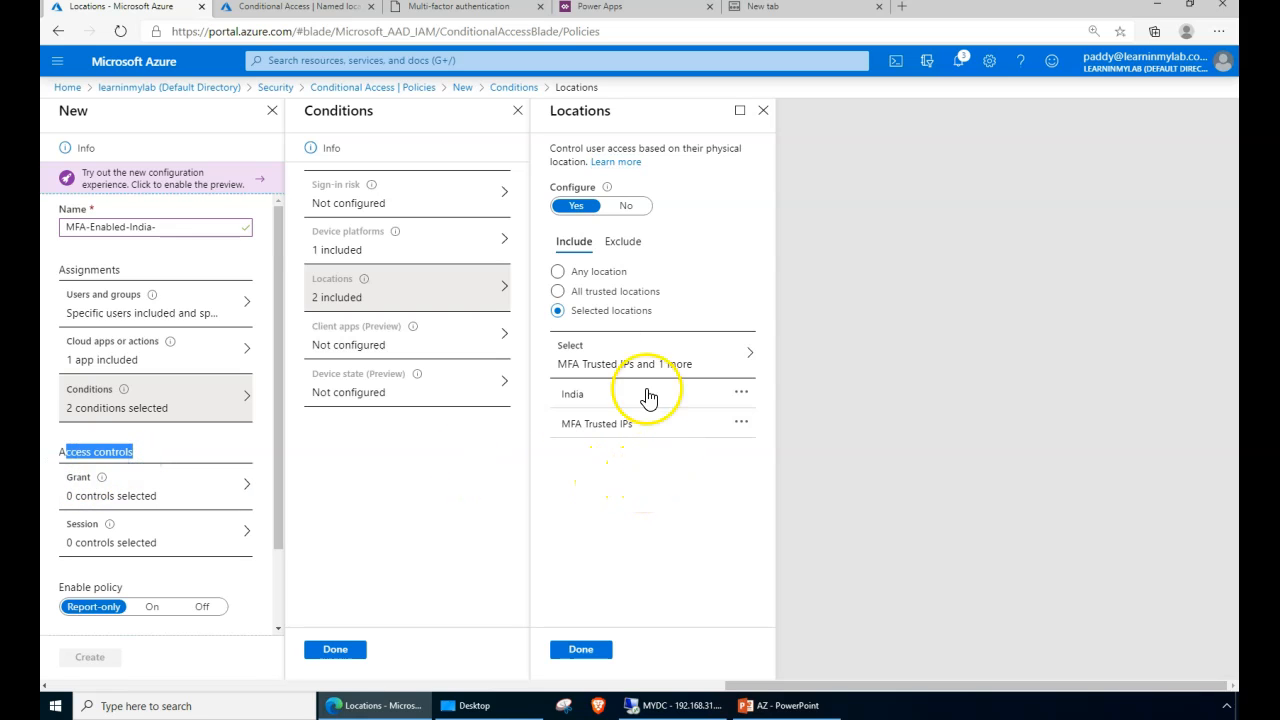
left_click(108, 495)
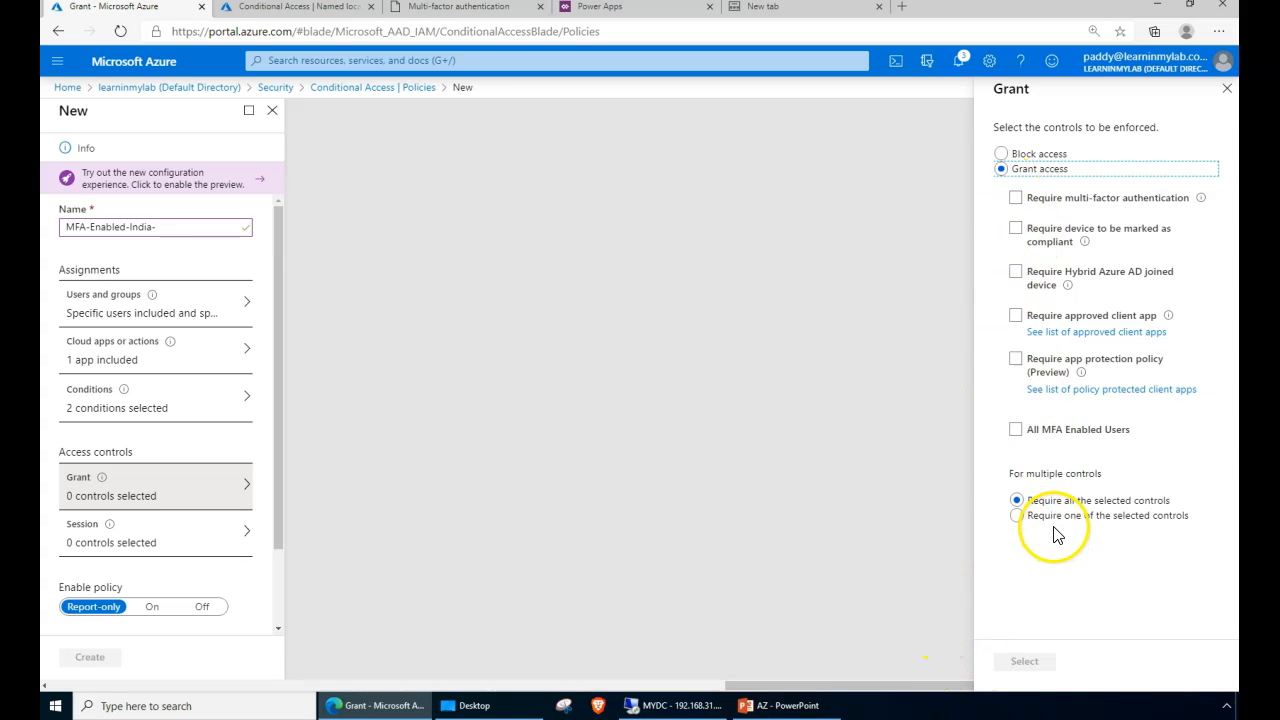
- Zoom in and require multi-factor authentication, trying then dropping Hybrid Azure AD joined device
key("ctrl+plus")
left_click(983, 221)
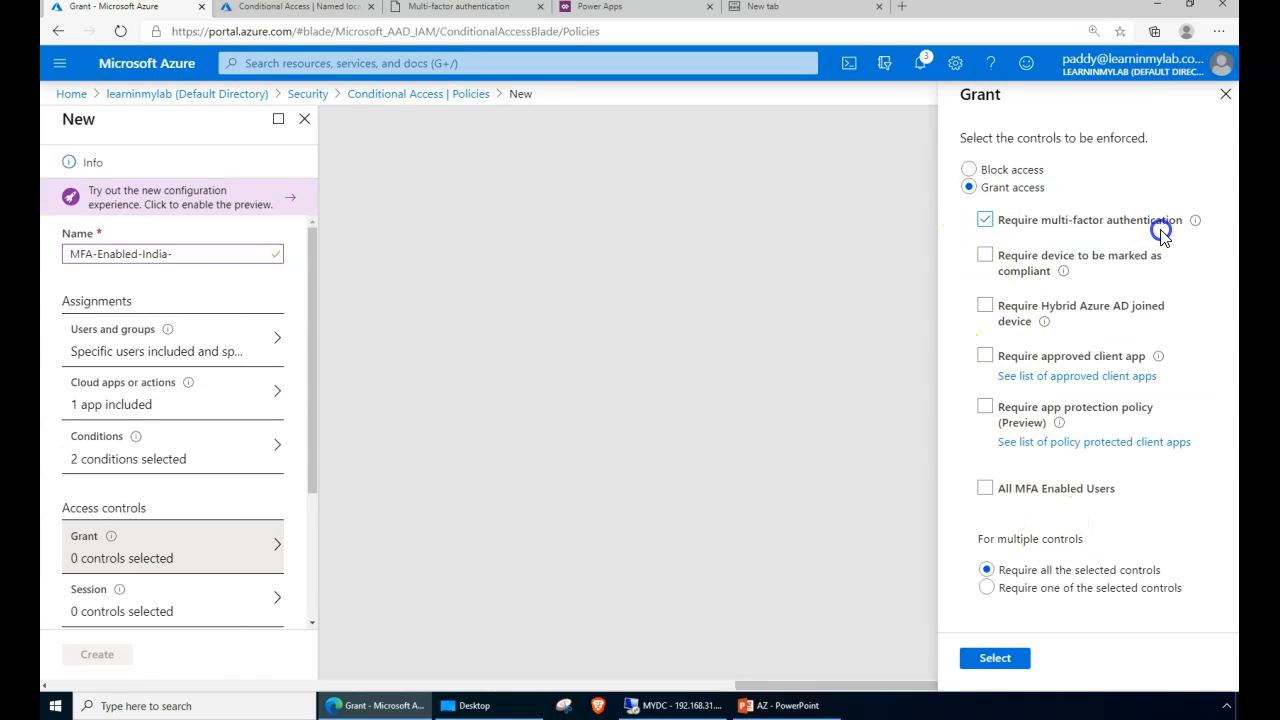
left_click(600, 590)
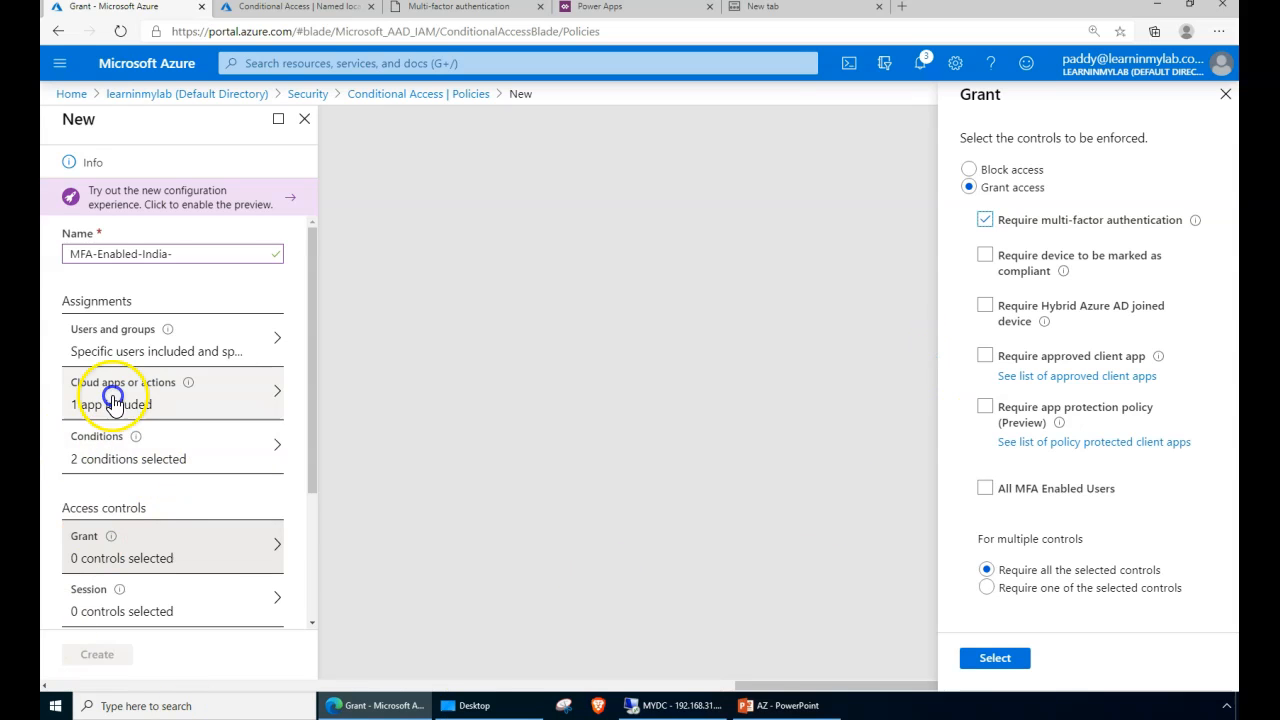
left_click_drag(1048, 224, 1109, 224)
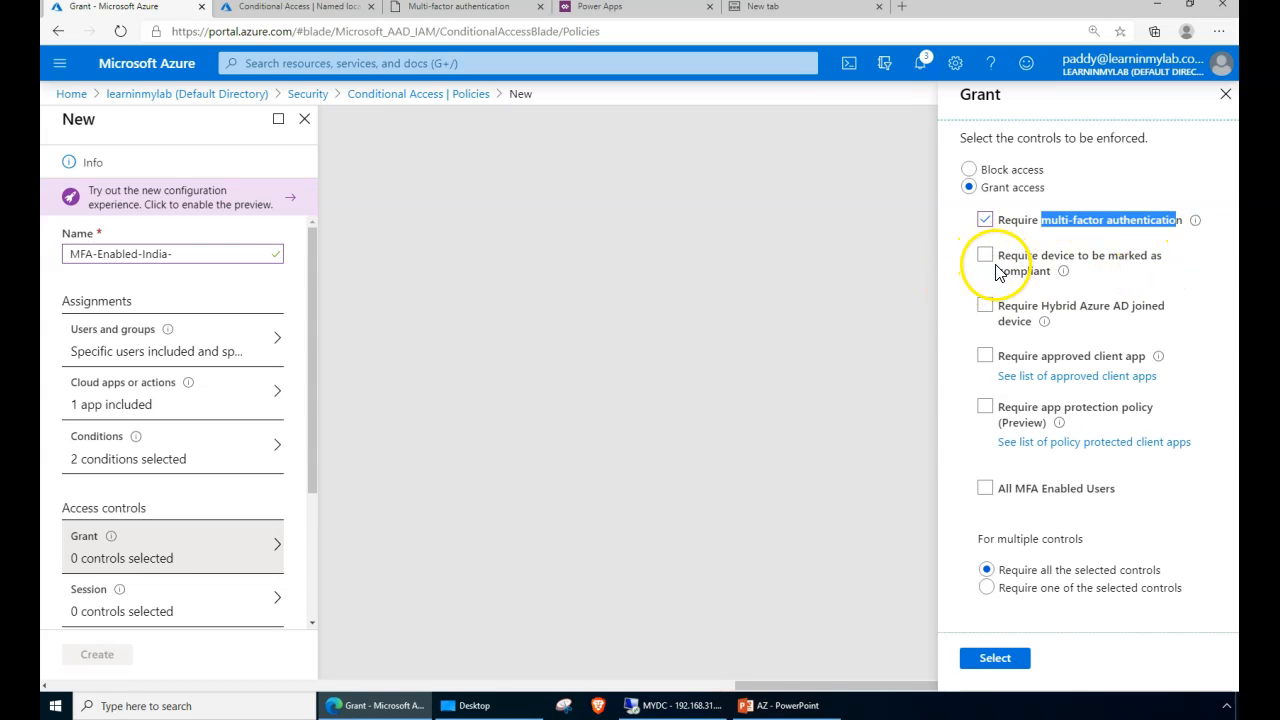
left_click(984, 307)
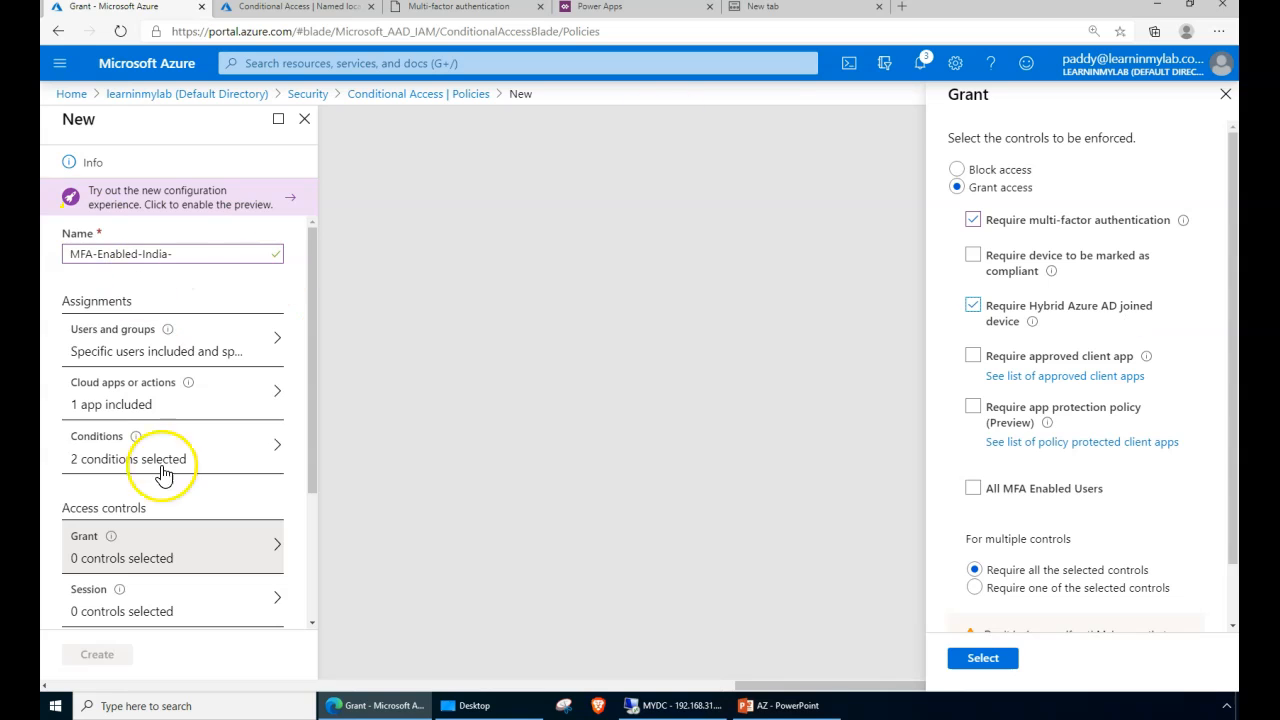
left_click(973, 305)
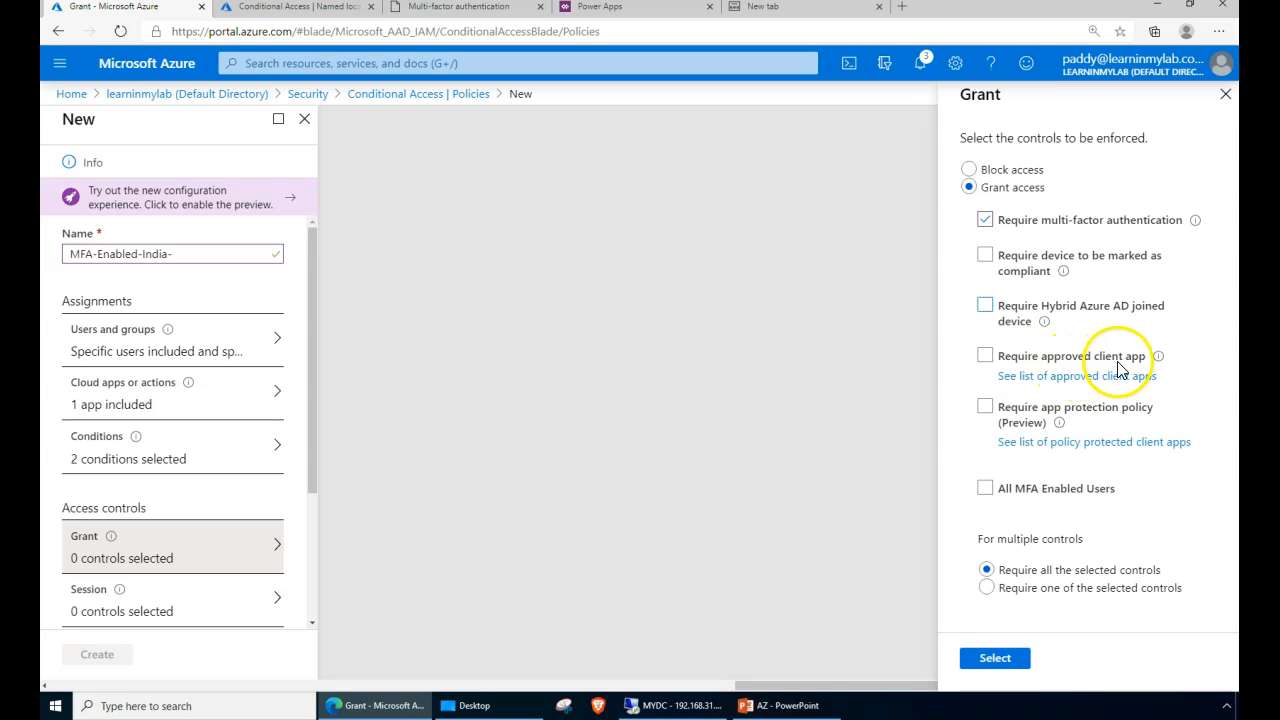
- Scan the docs list of approved iOS and Android client apps, then return to Grant
left_click(1062, 377)
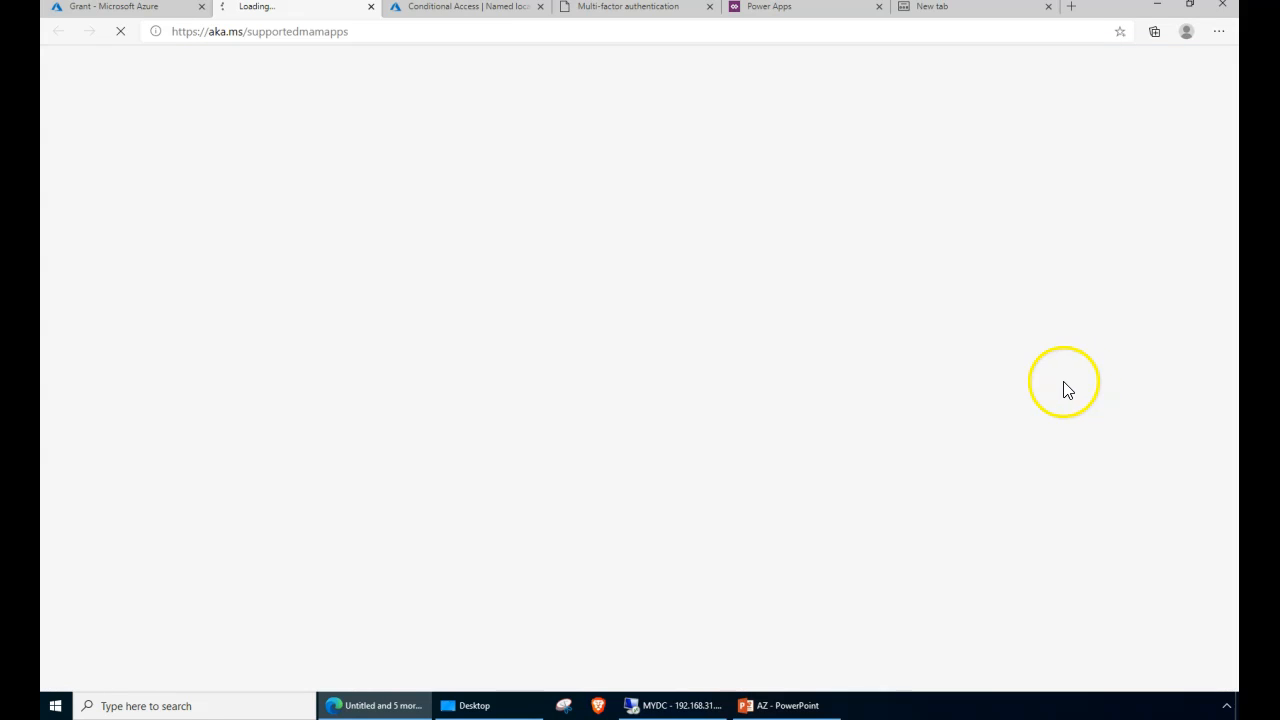
left_click(155, 8)
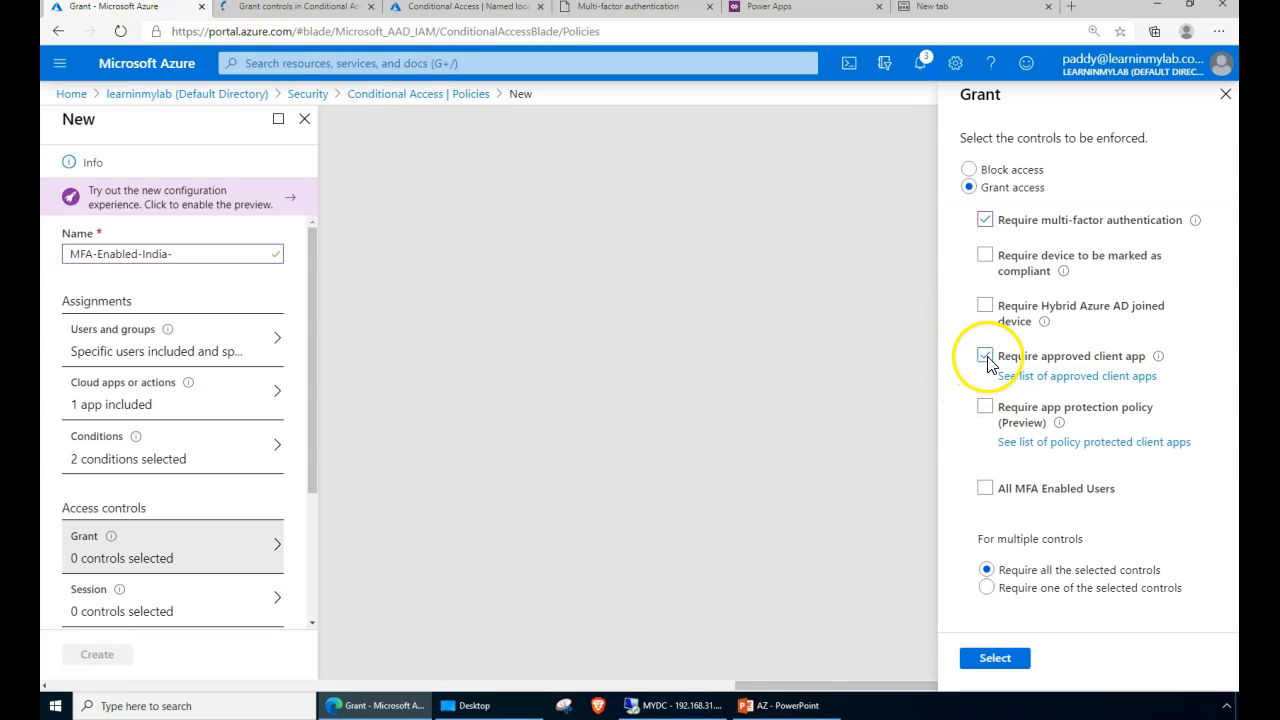
left_click(290, 10)
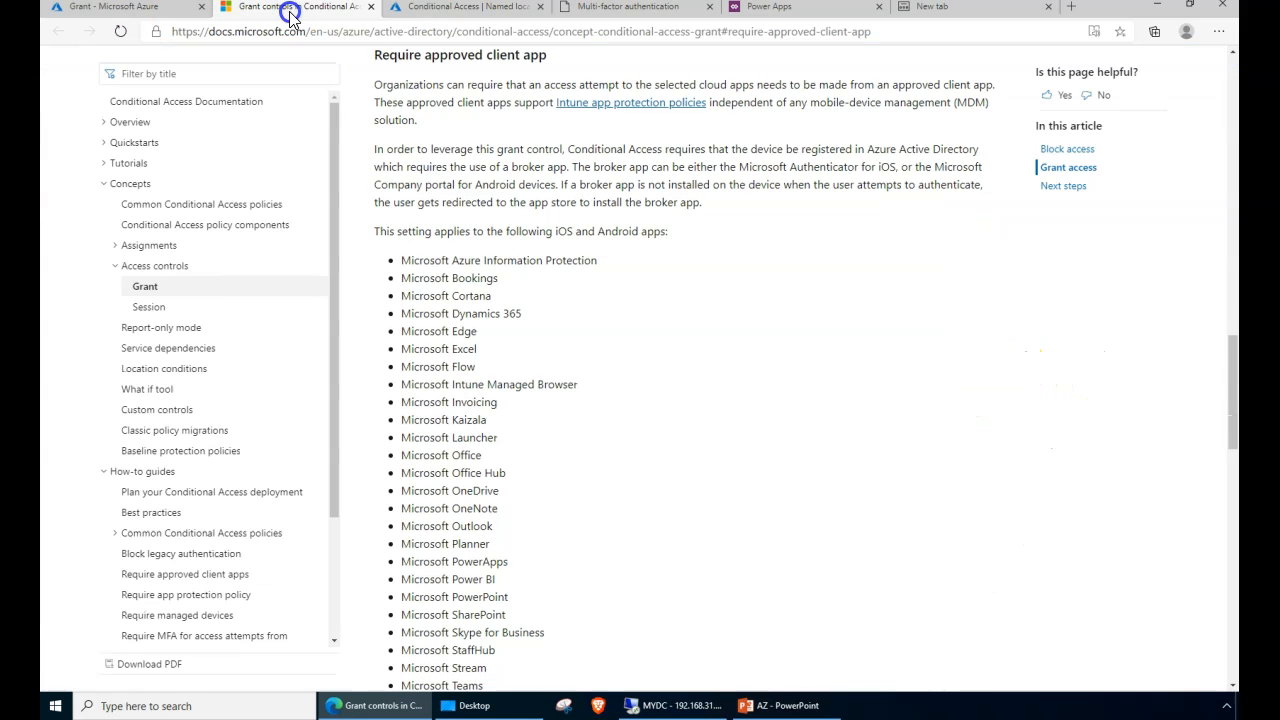
scroll(630, 520, "down", 10)
scroll(609, 490, "up", 10)
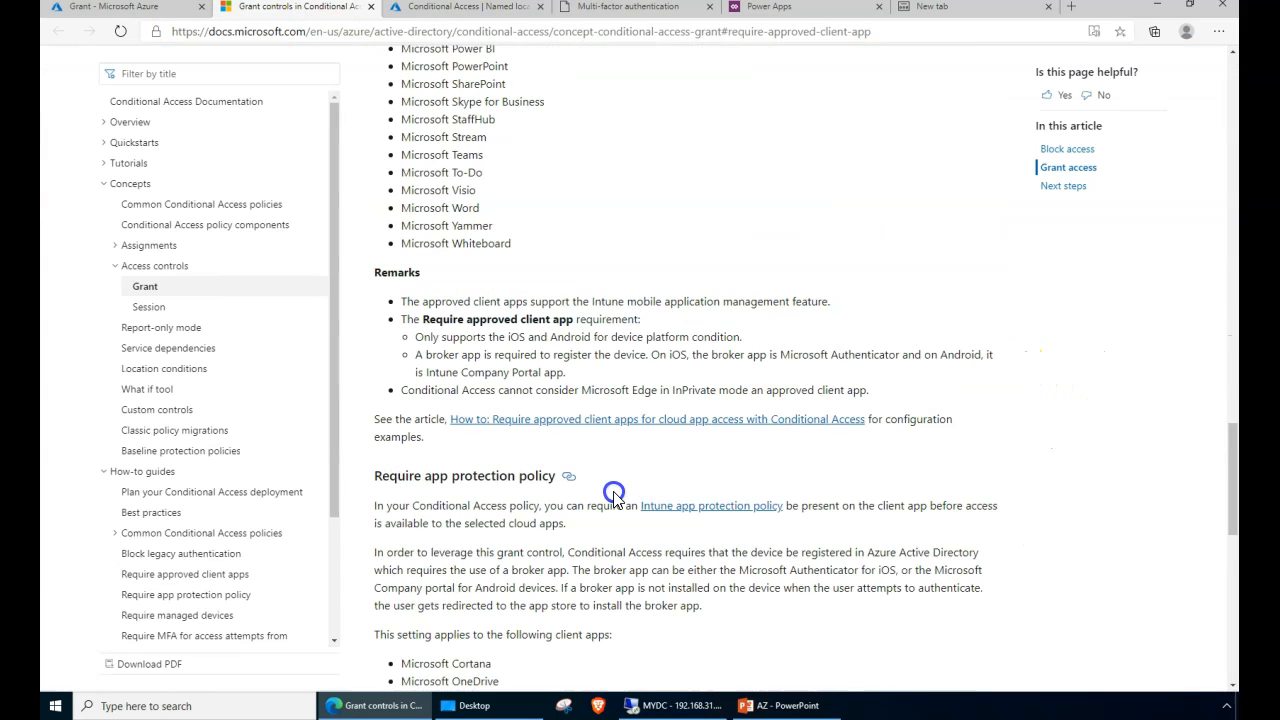
left_click_drag(424, 214, 470, 568)
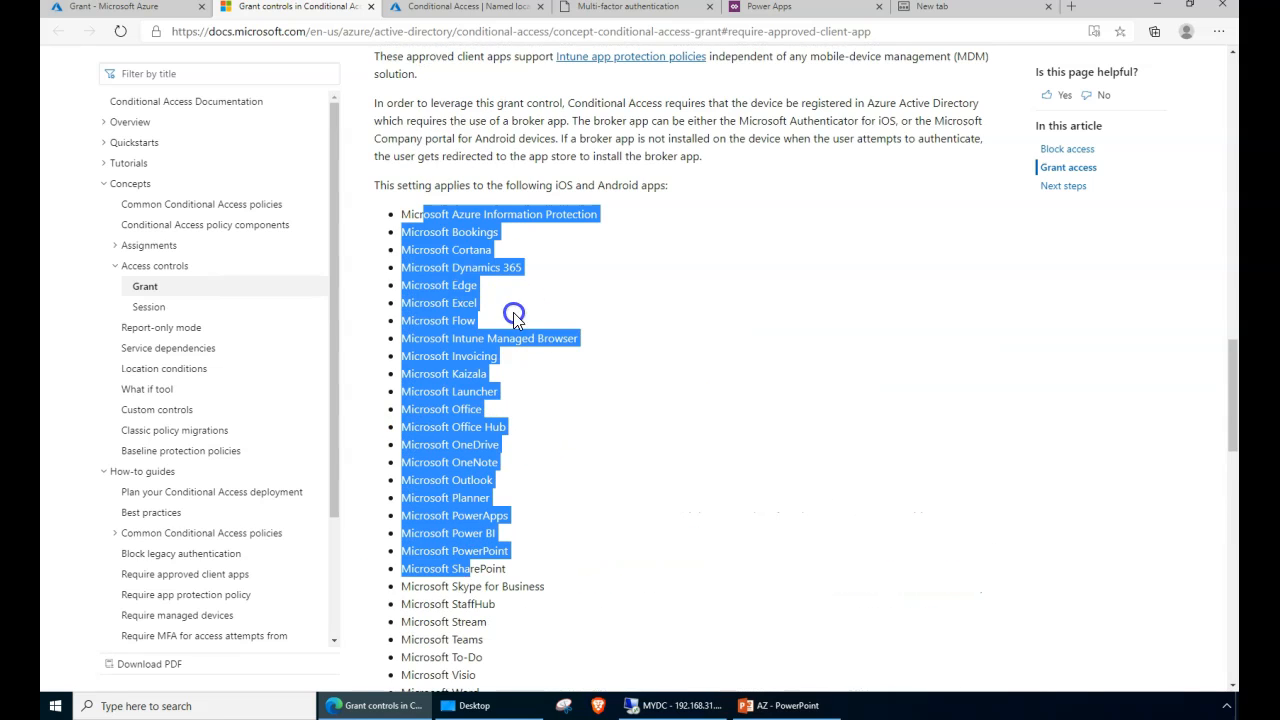
left_click(125, 7)
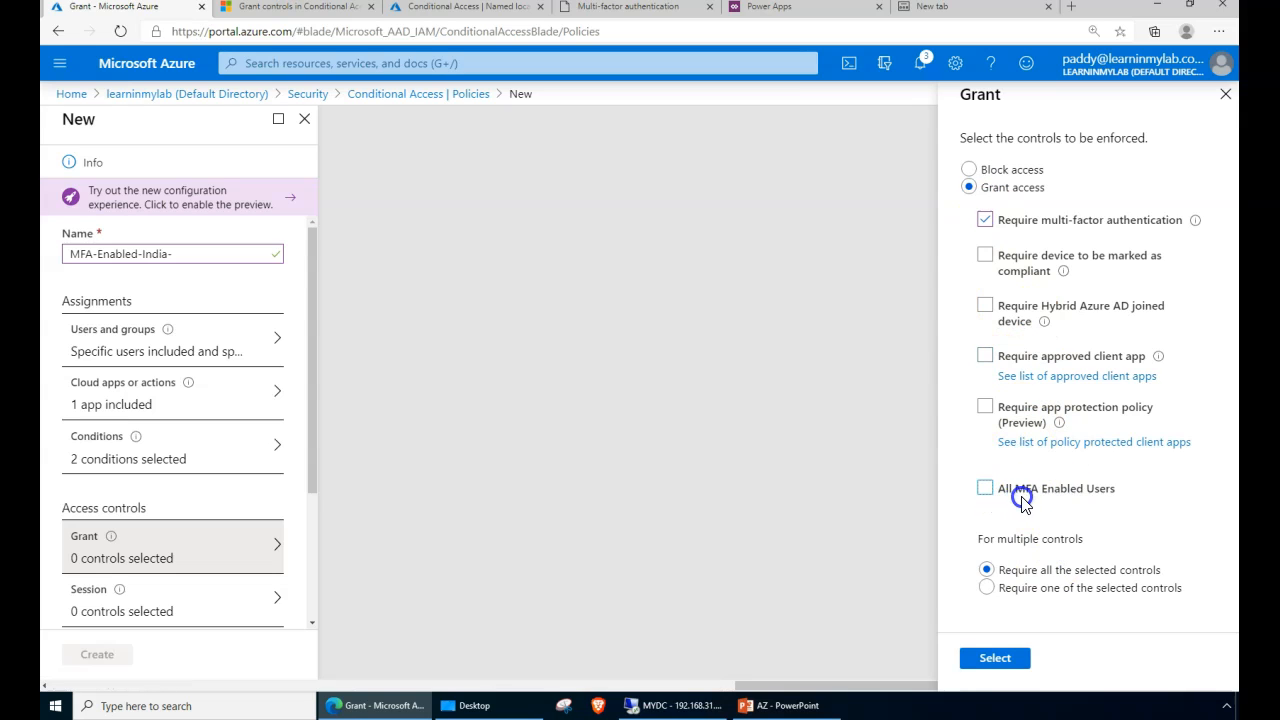
left_click_drag(999, 491, 1055, 500)
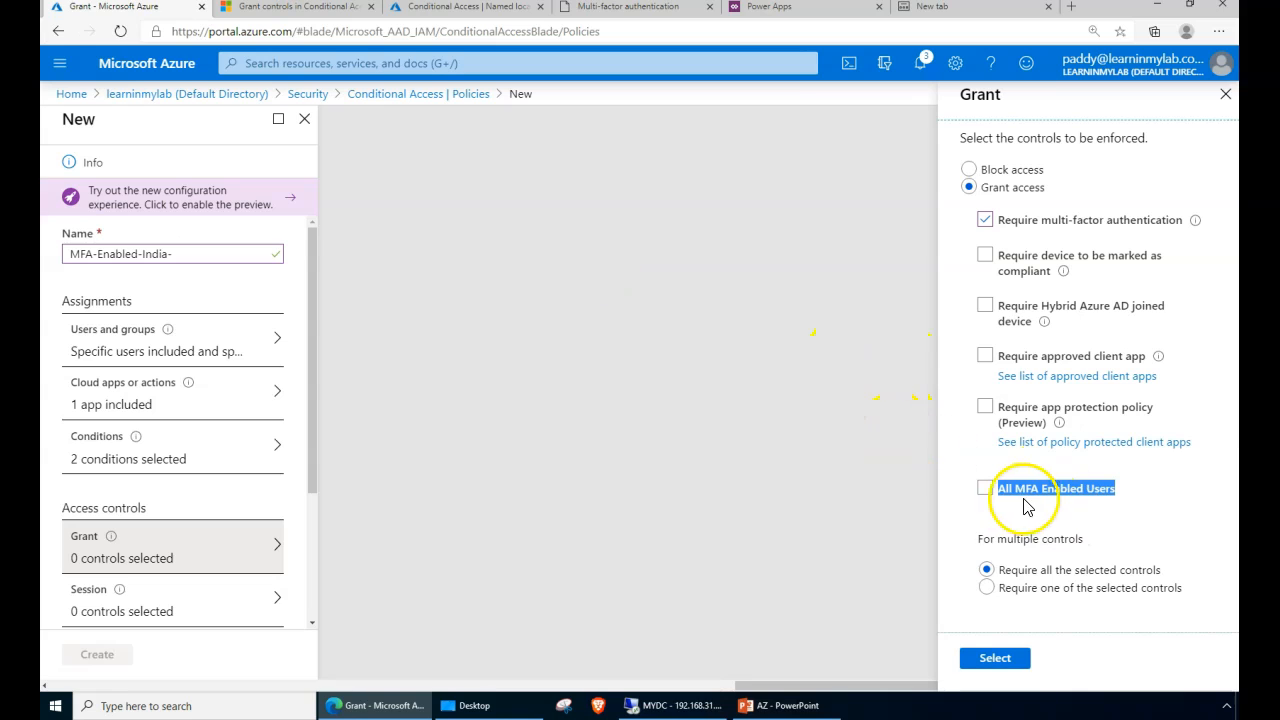
- Add the All MFA Enabled Users terms of use and keep 'Require all the selected controls'
left_click(1046, 528)
left_click(986, 491)
left_click_drag(1004, 502, 1100, 500)
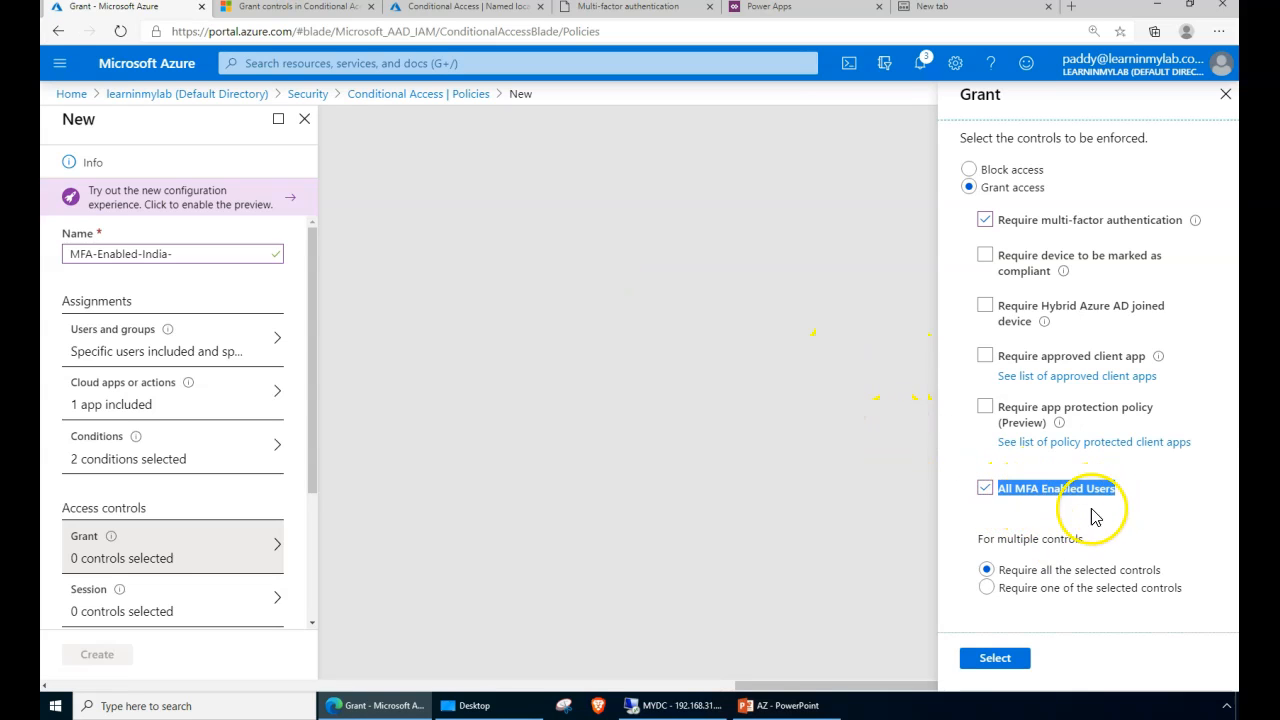
left_click(1103, 490)
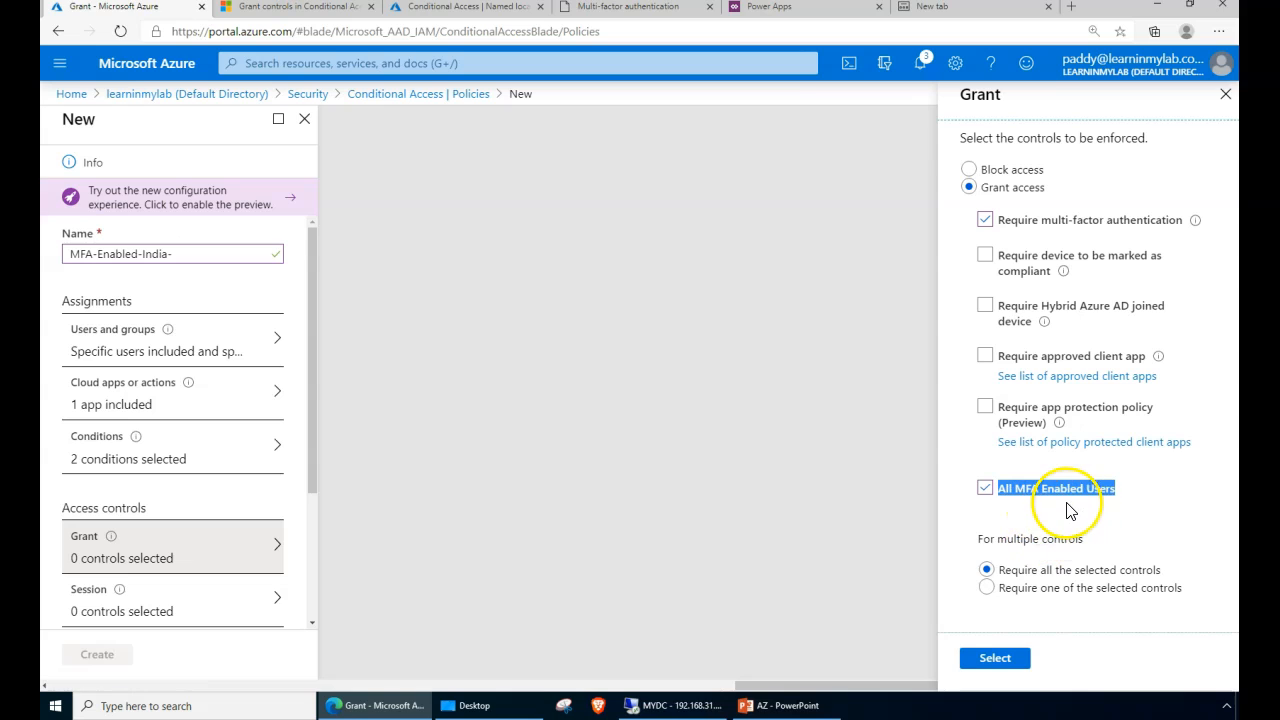
left_click(1036, 540)
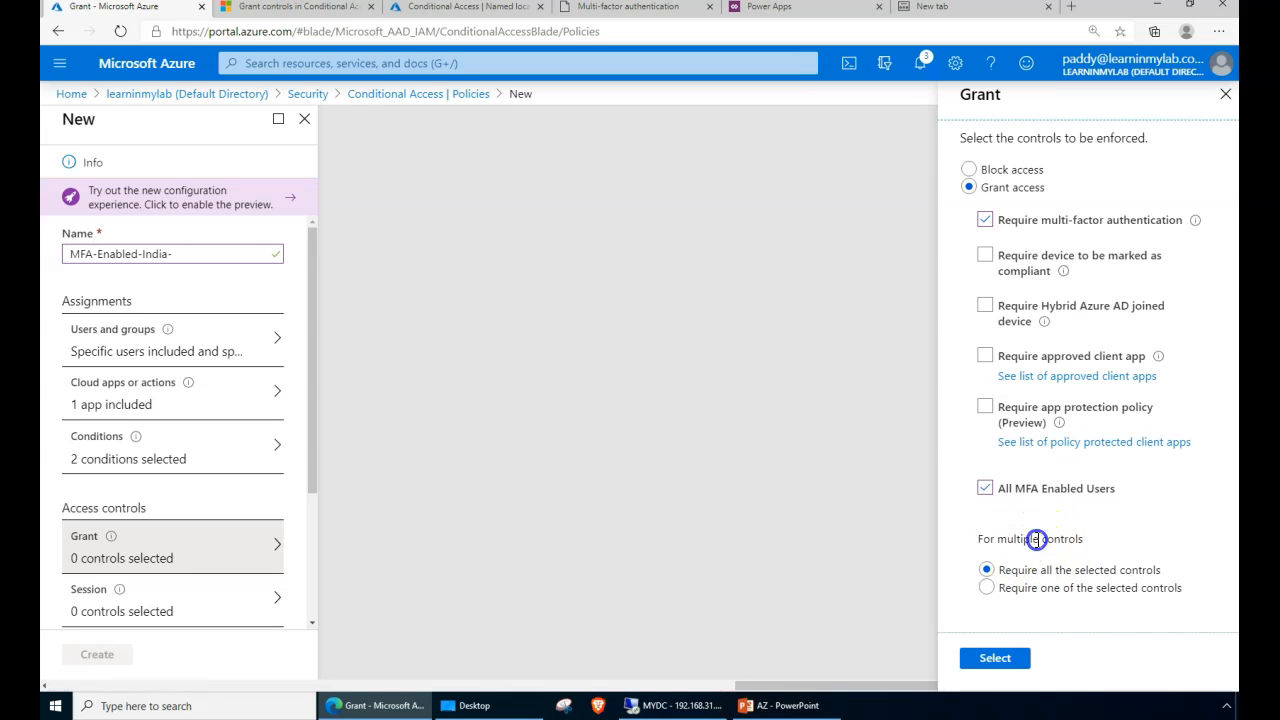
left_click_drag(993, 569, 1165, 572)
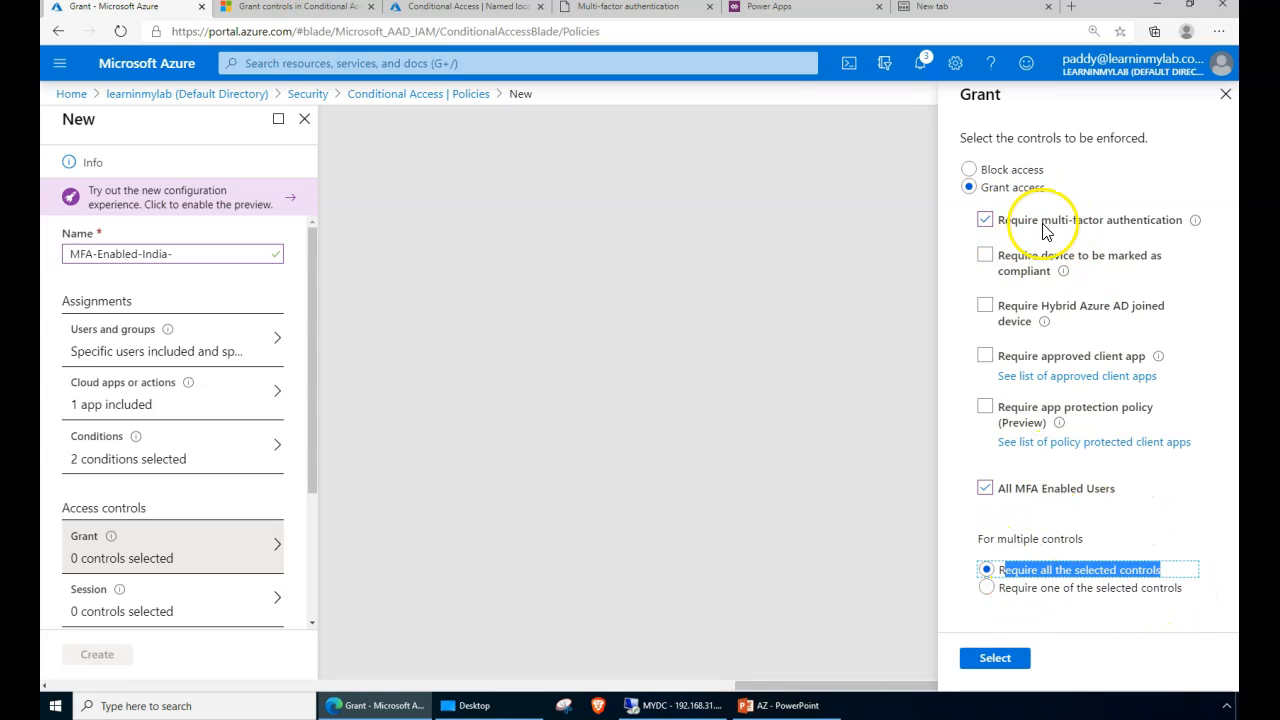
left_click(986, 588)
left_click(995, 570)
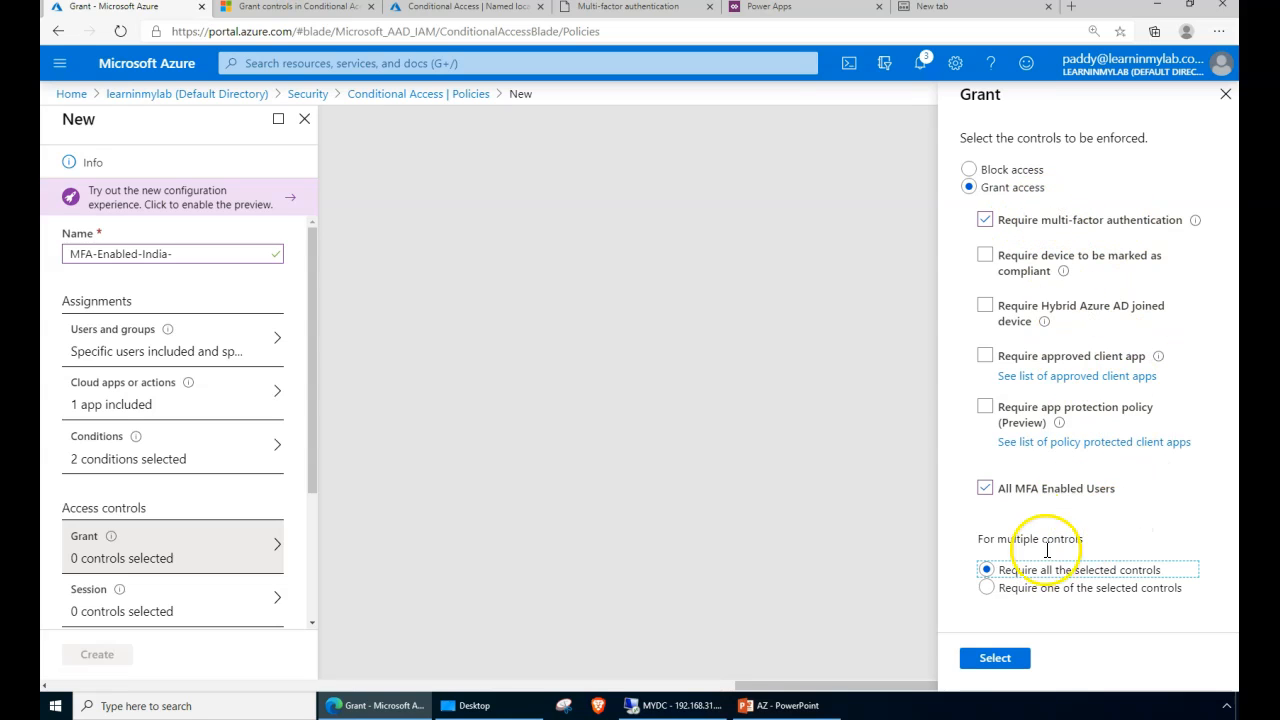
left_click_drag(1069, 576, 1155, 571)
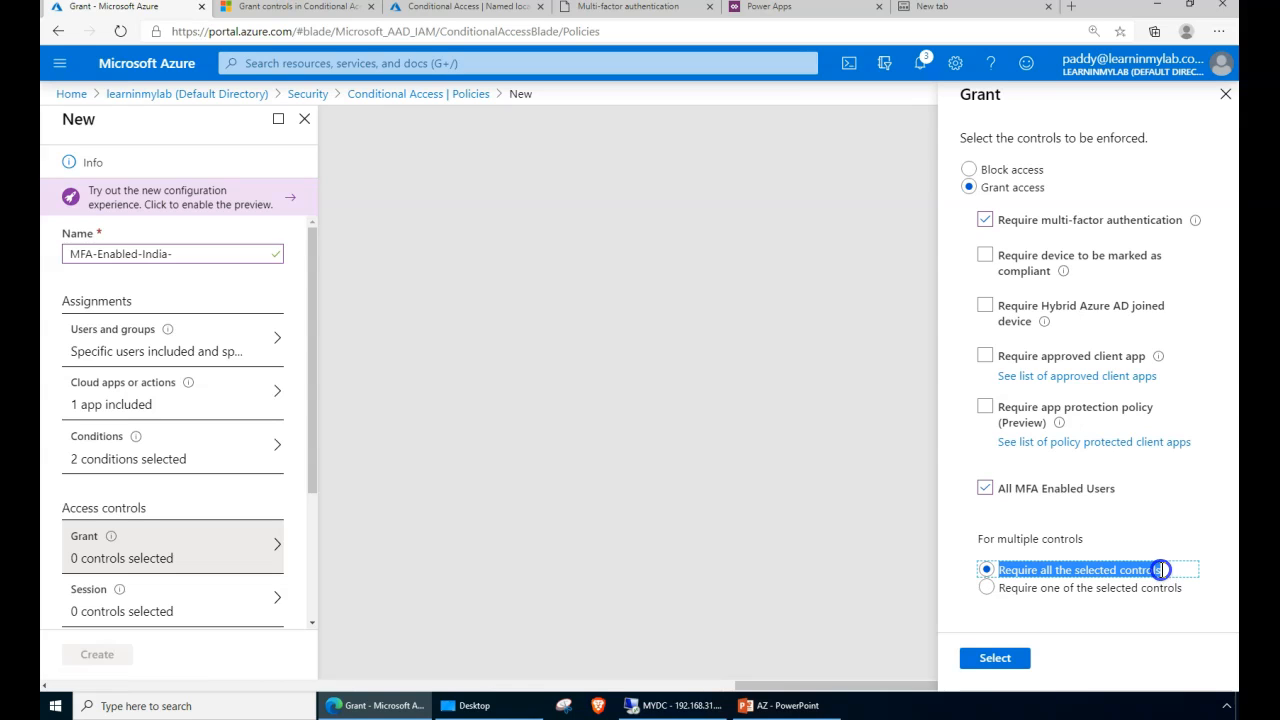
- Apply the two grant controls, then bring up the policy's Session controls with nothing selected
left_click(1010, 664)
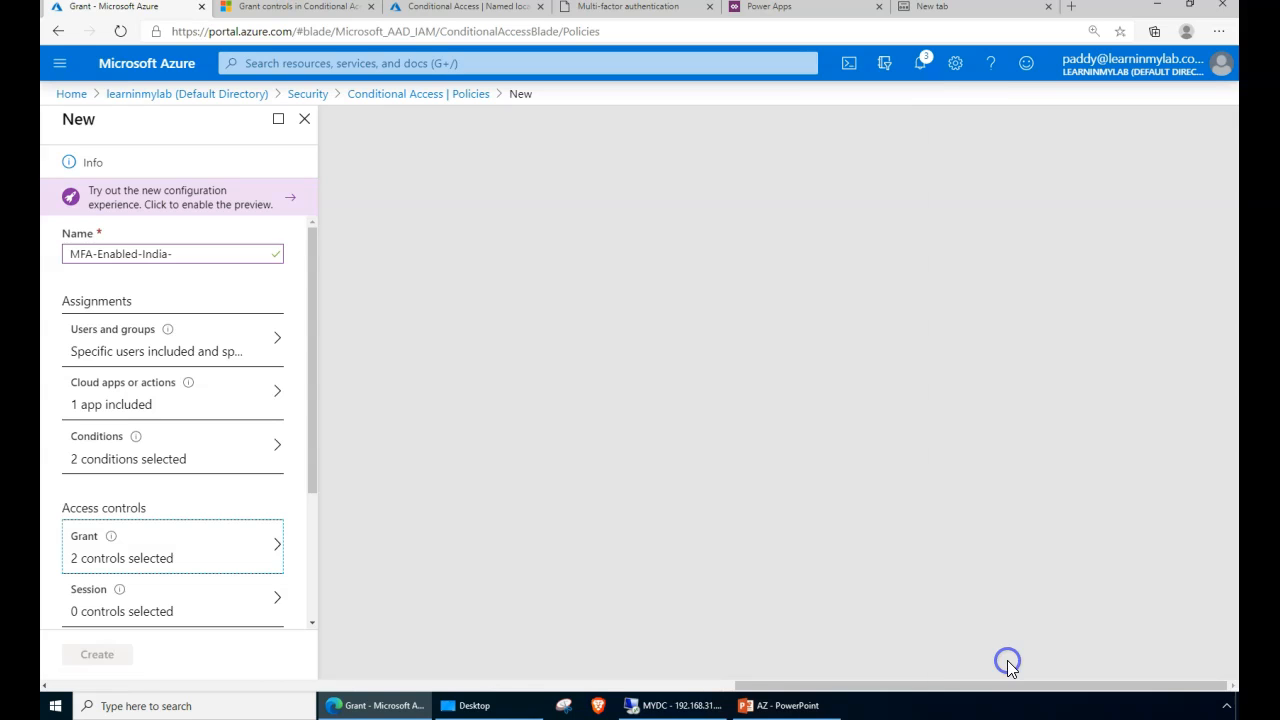
left_click_drag(310, 486, 306, 626)
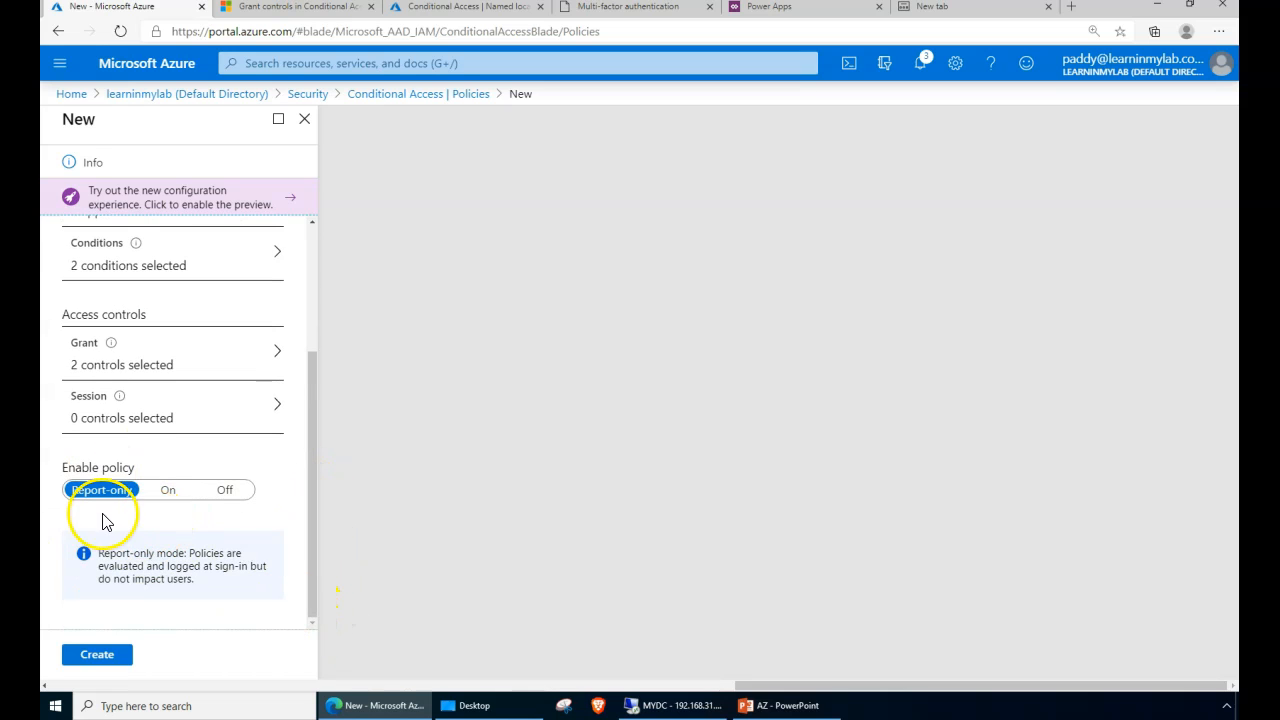
left_click(94, 405)
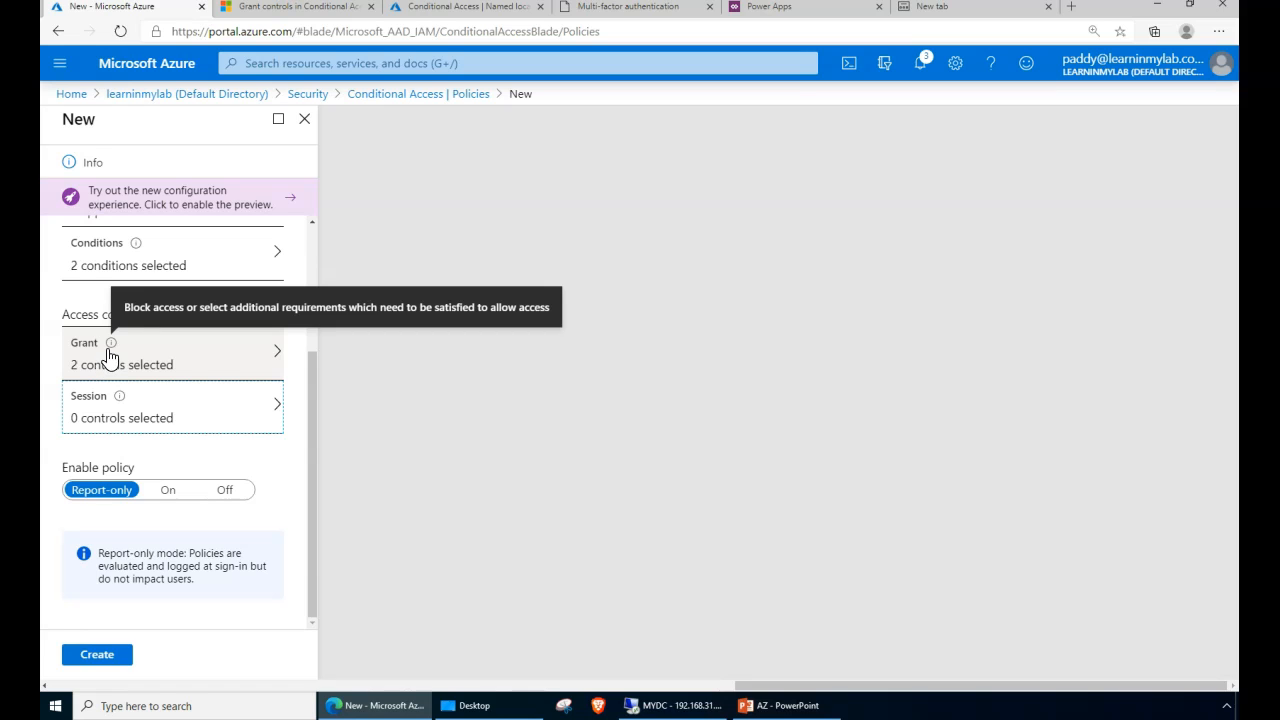
left_click(90, 316)
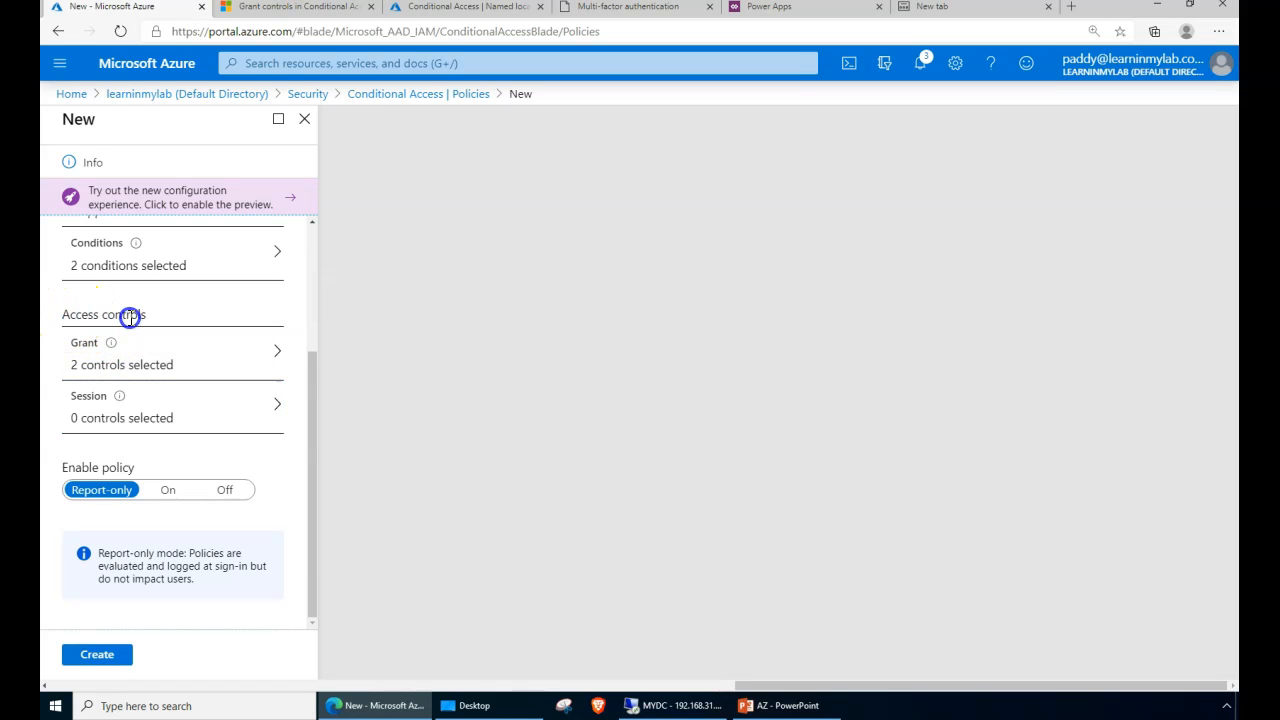
left_click(166, 428)
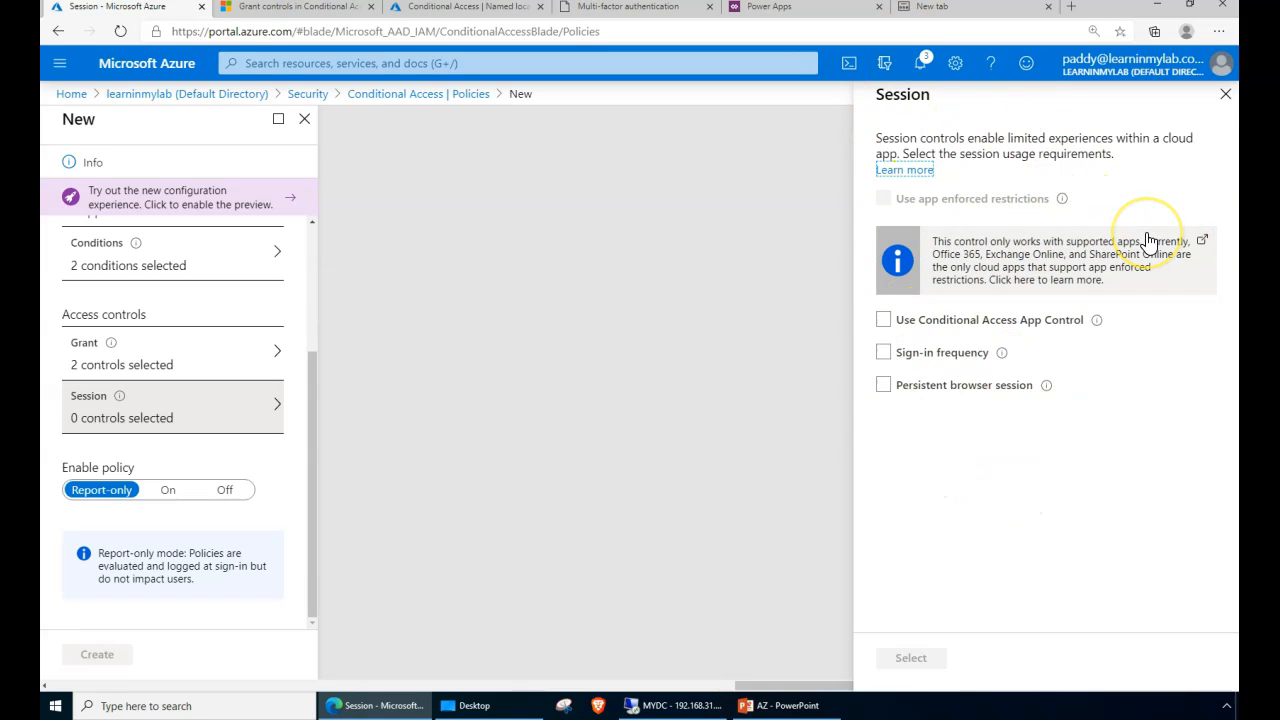
- Close Session, recheck Grant's 'Require all the selected controls', then open the report-only mode help link
left_click(1227, 96)
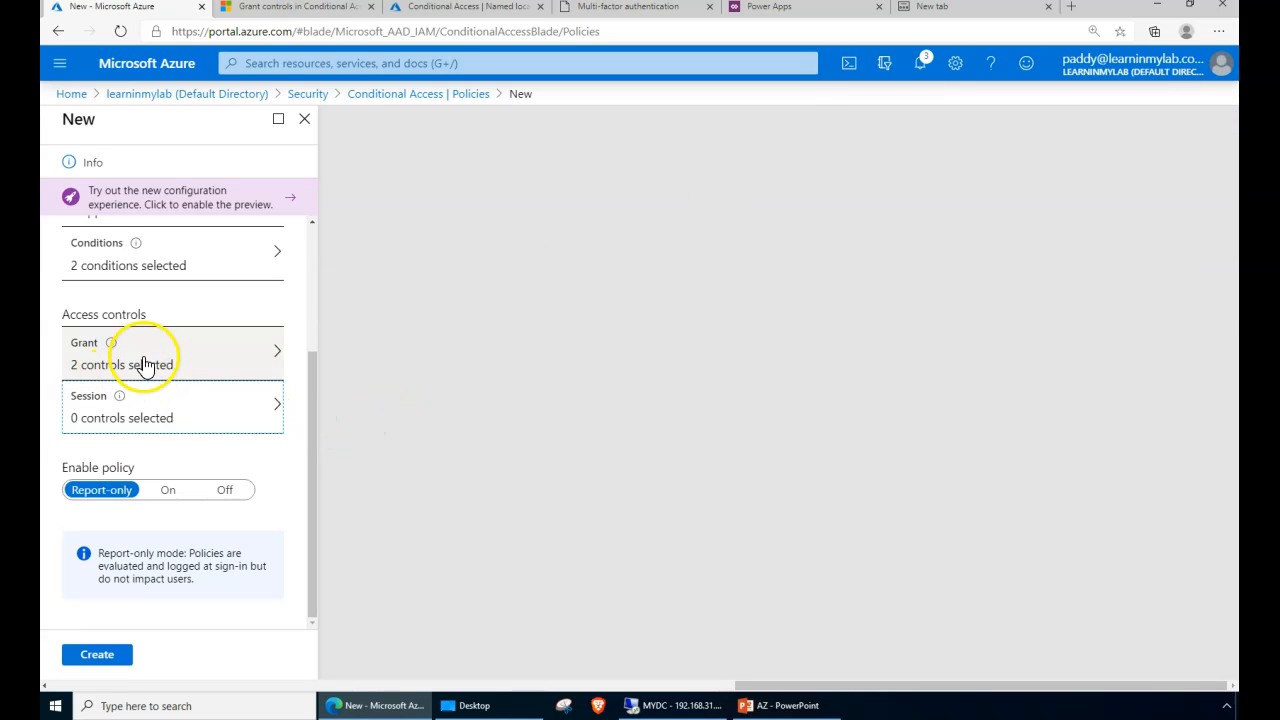
left_click(106, 375)
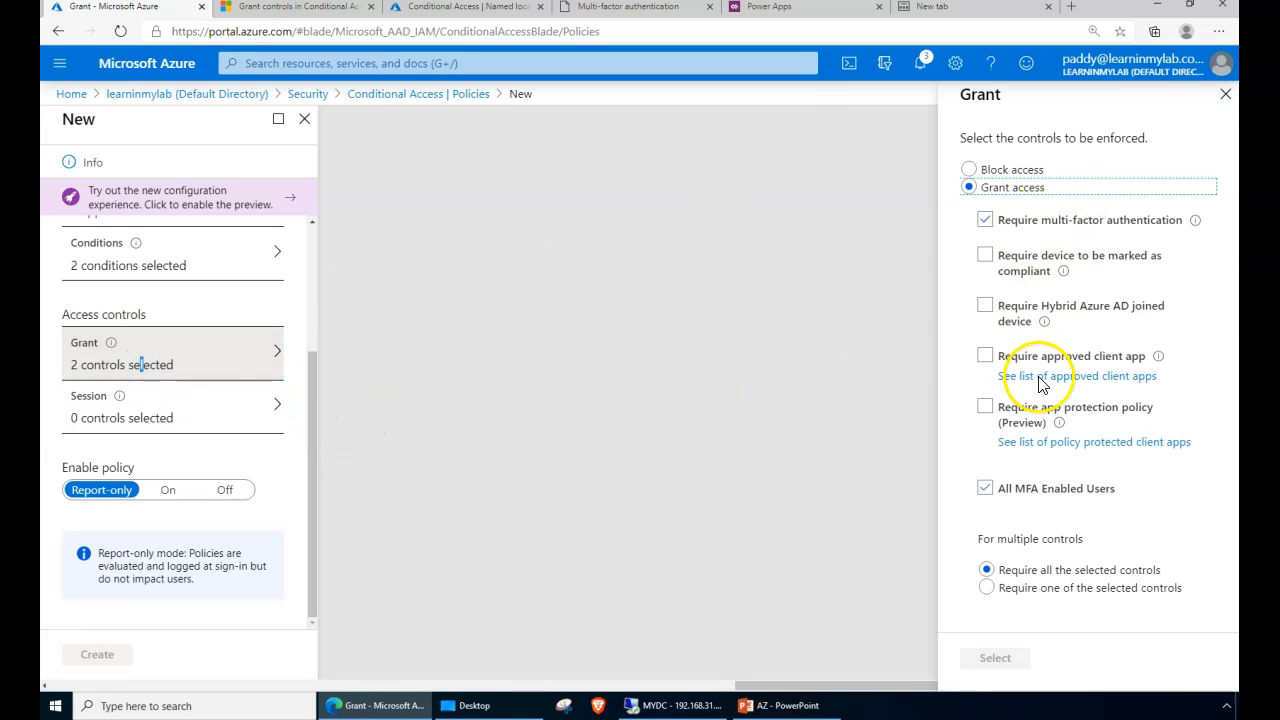
left_click_drag(1016, 571, 1164, 575)
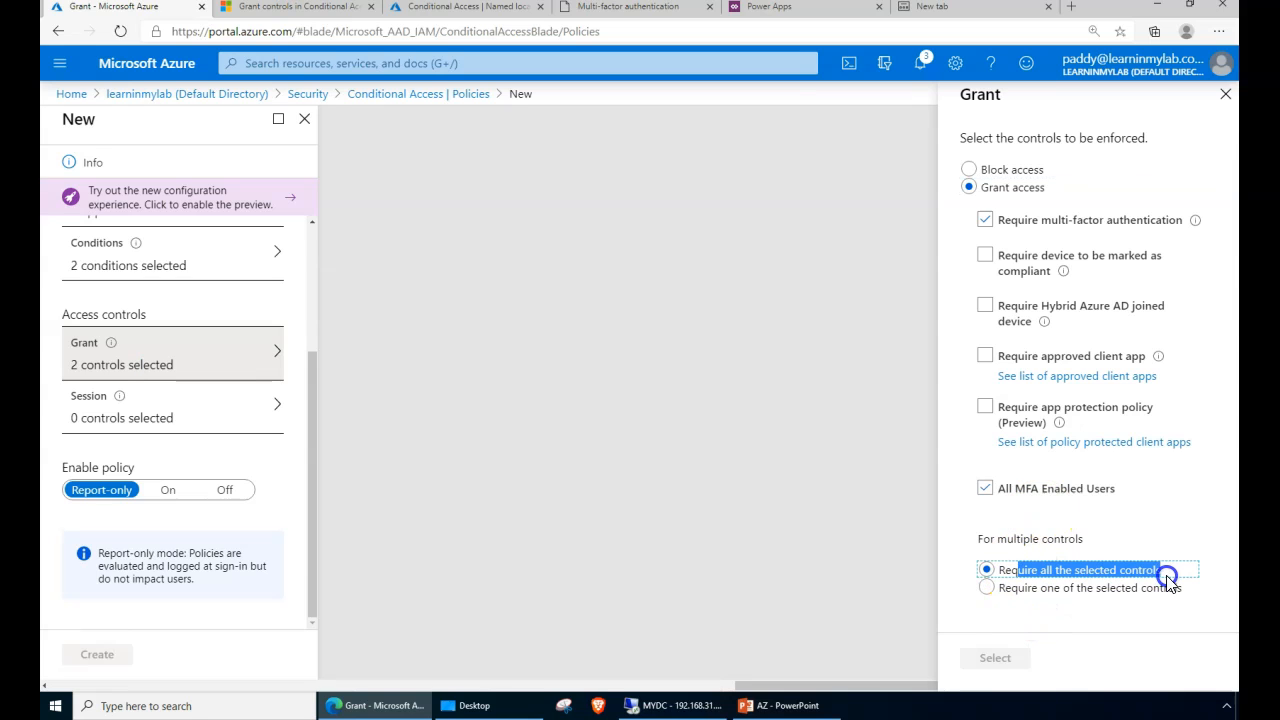
left_click(1226, 94)
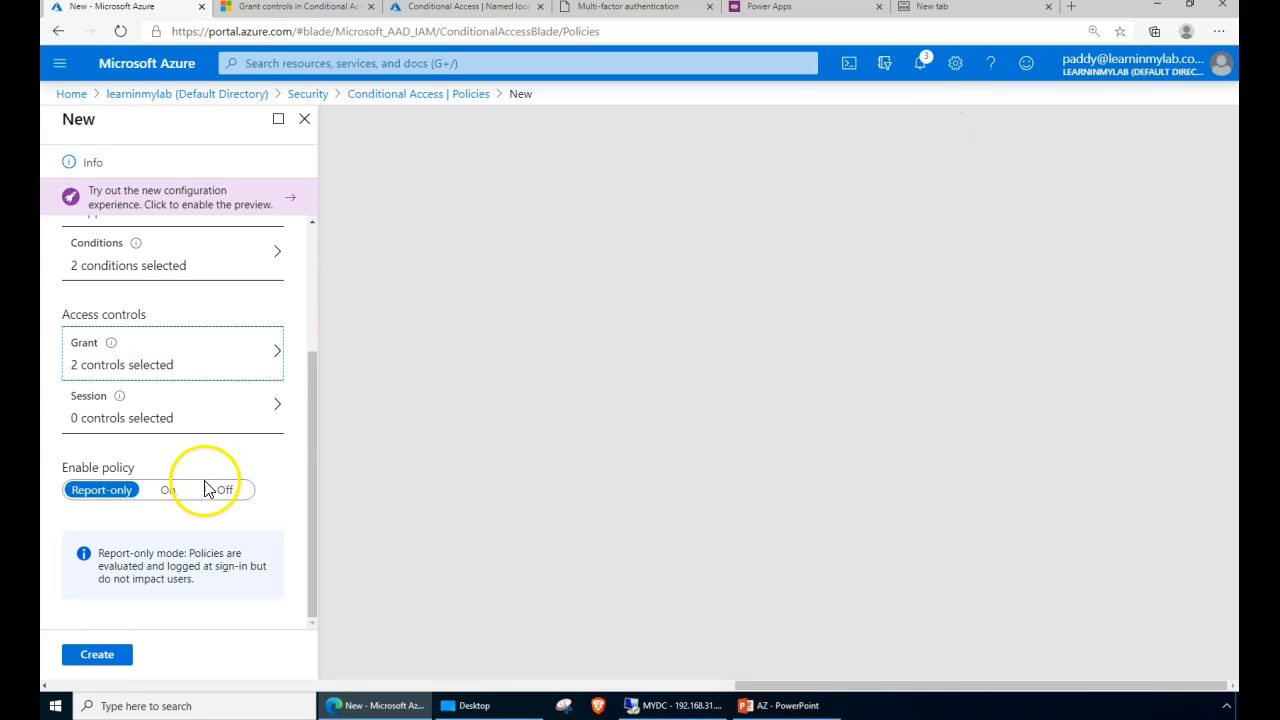
left_click(309, 585)
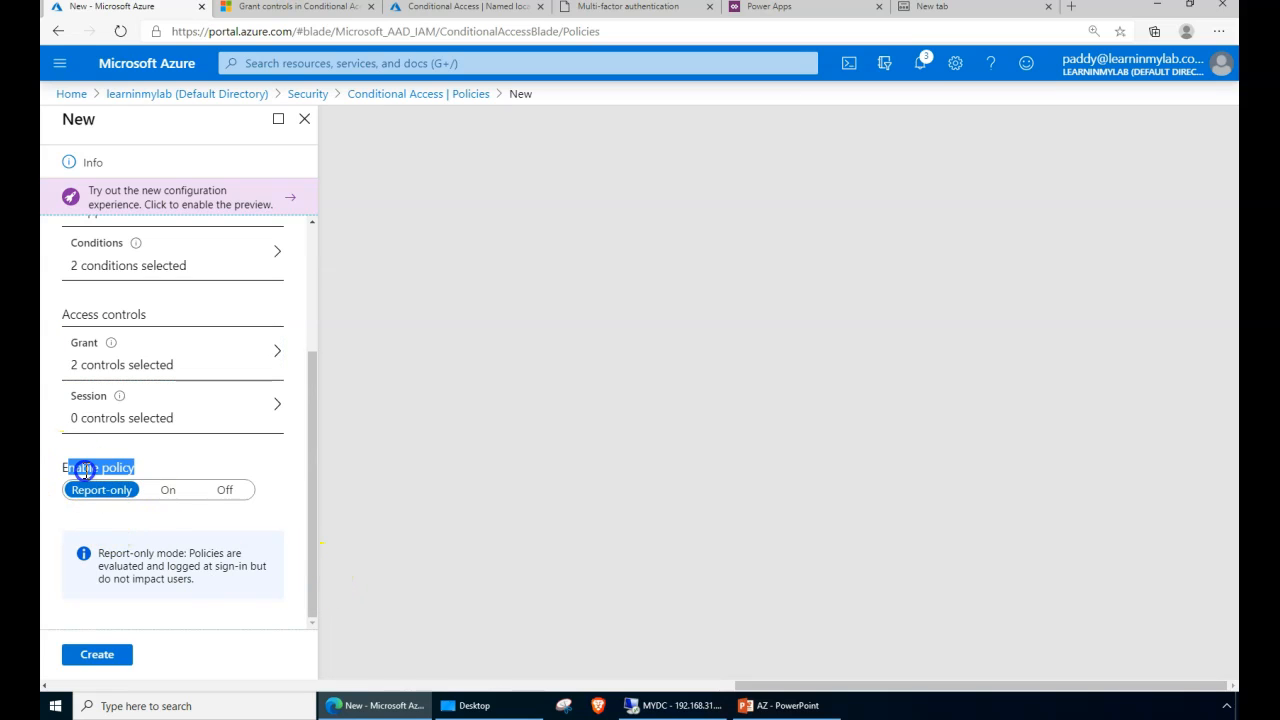
left_click(107, 490)
- Read the Microsoft Docs report-only mode article, then return to the New - Microsoft Azure tab
left_click(131, 555)
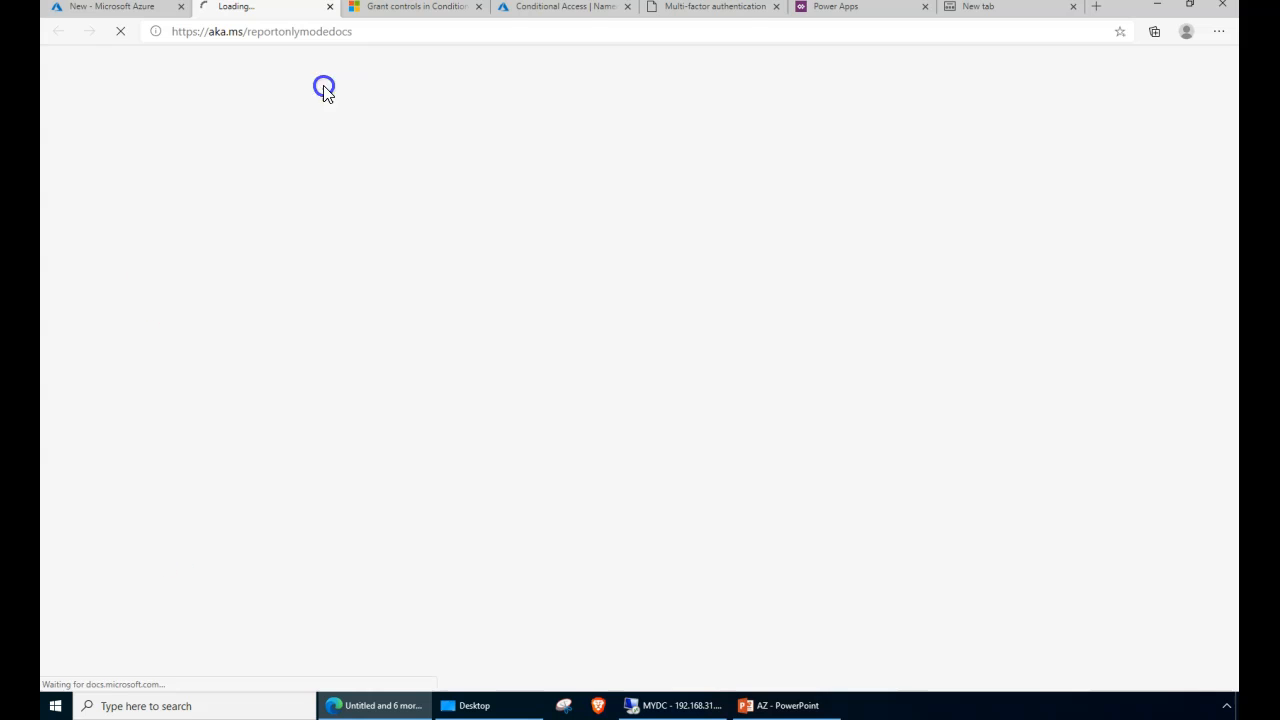
scroll(737, 480, "down", 10)
scroll(723, 473, "down", 2)
scroll(771, 423, "up", 5)
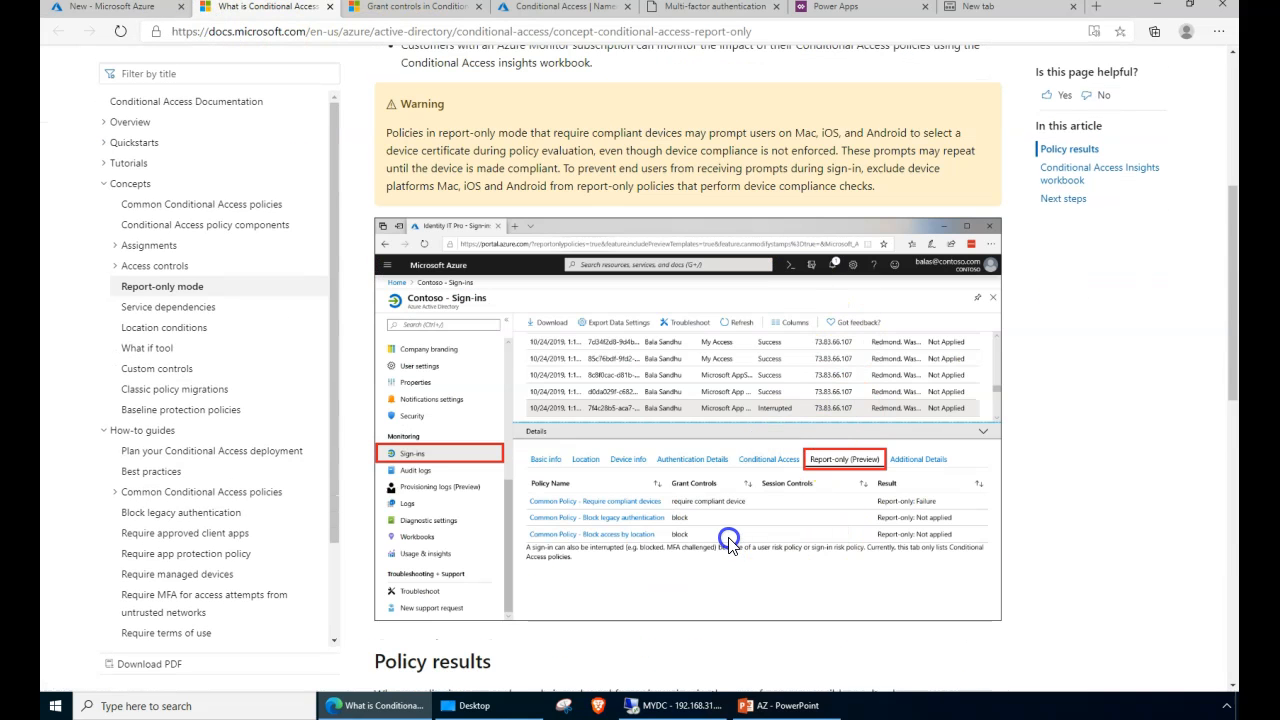
scroll(728, 540, "down", 3)
scroll(716, 549, "up", 2)
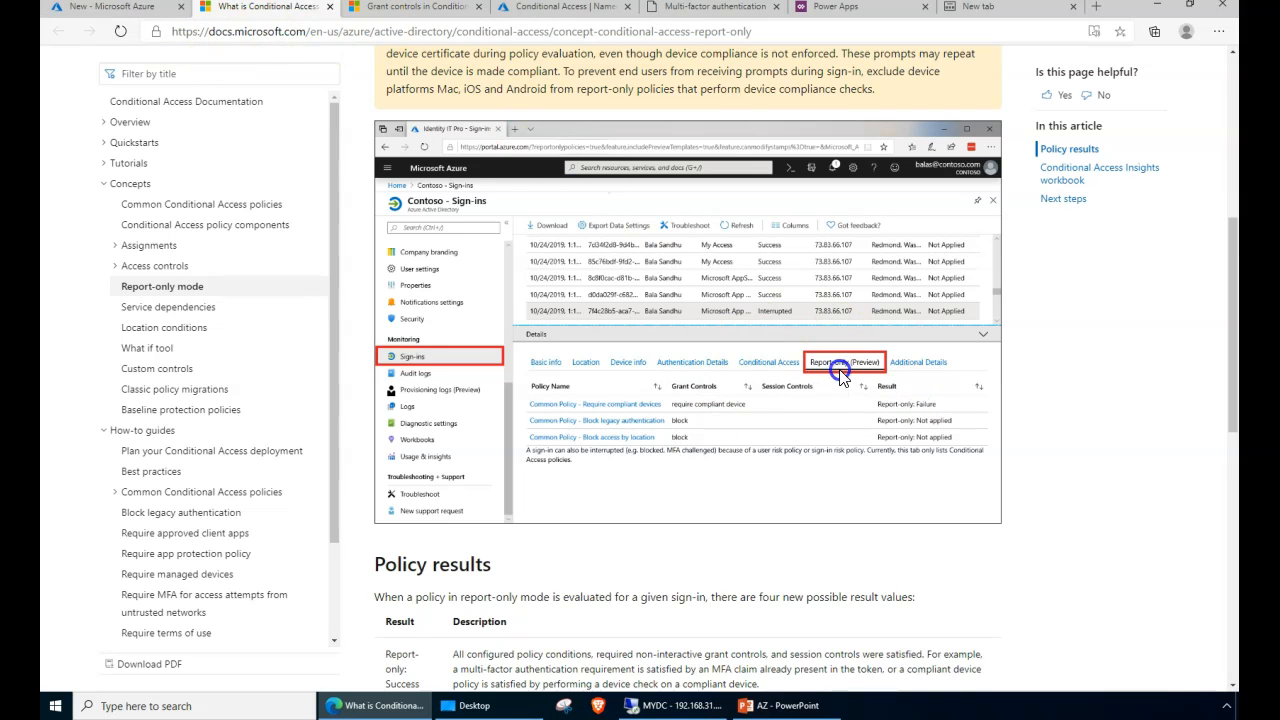
left_click(110, 12)
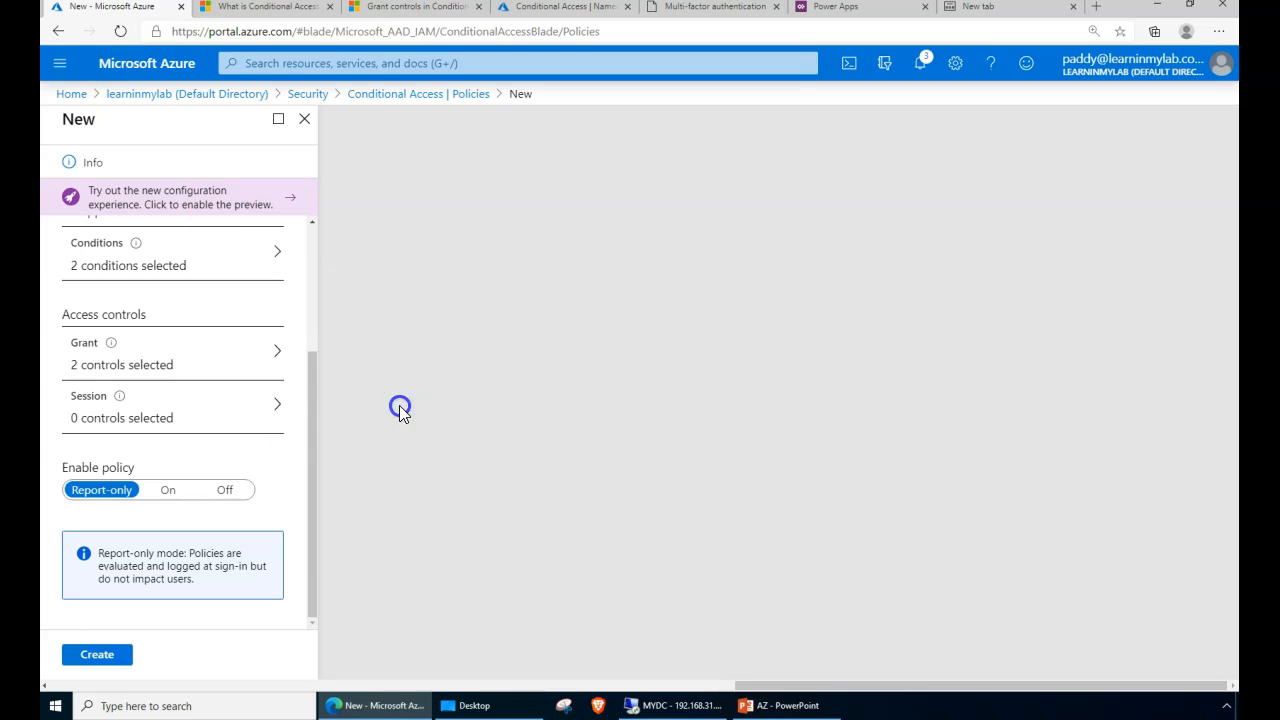
- Set Enable policy to On, name it MFA-Enabled-India-Azure Portal, and create it
left_click(169, 495)
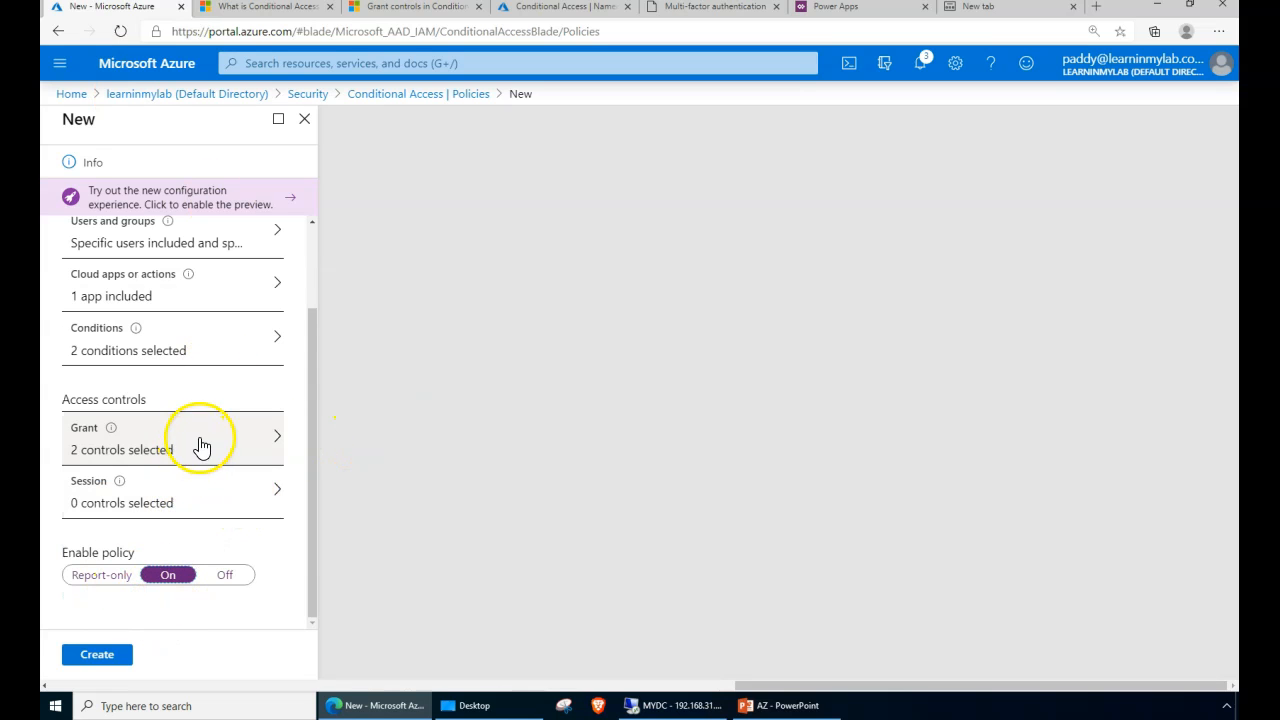
scroll(201, 446, "up", 2)
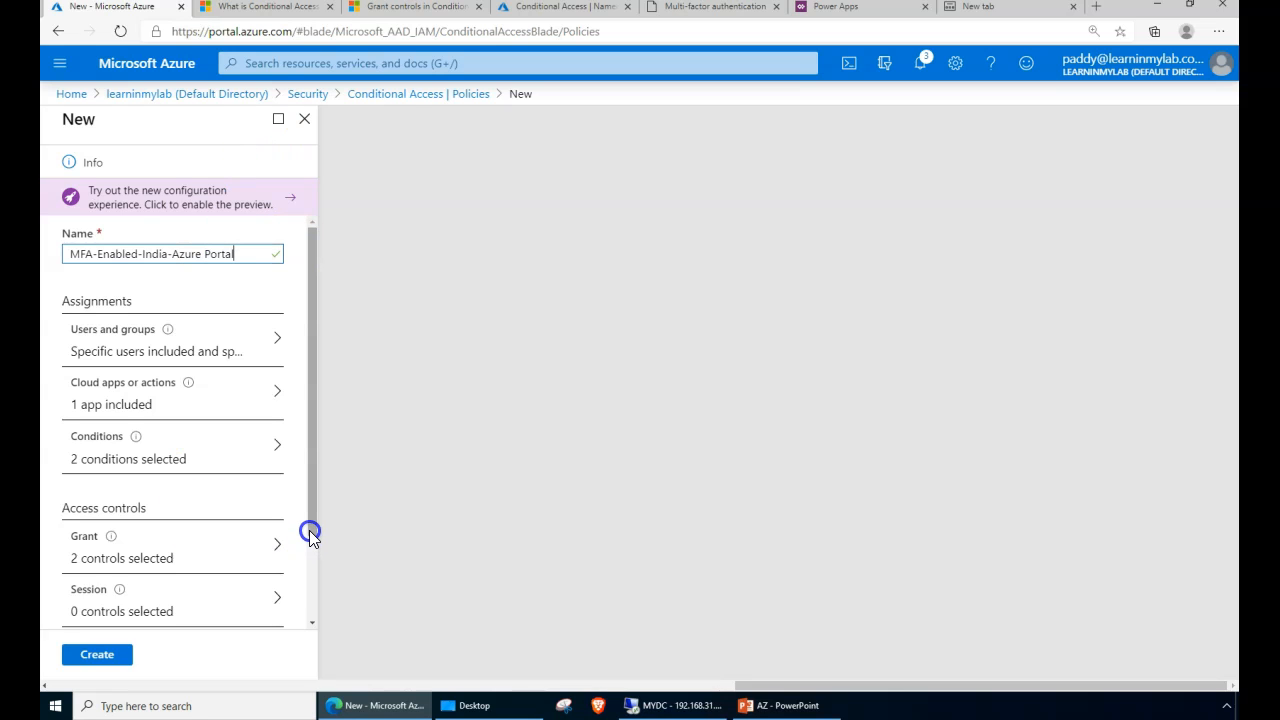
left_click_drag(311, 536, 320, 629)
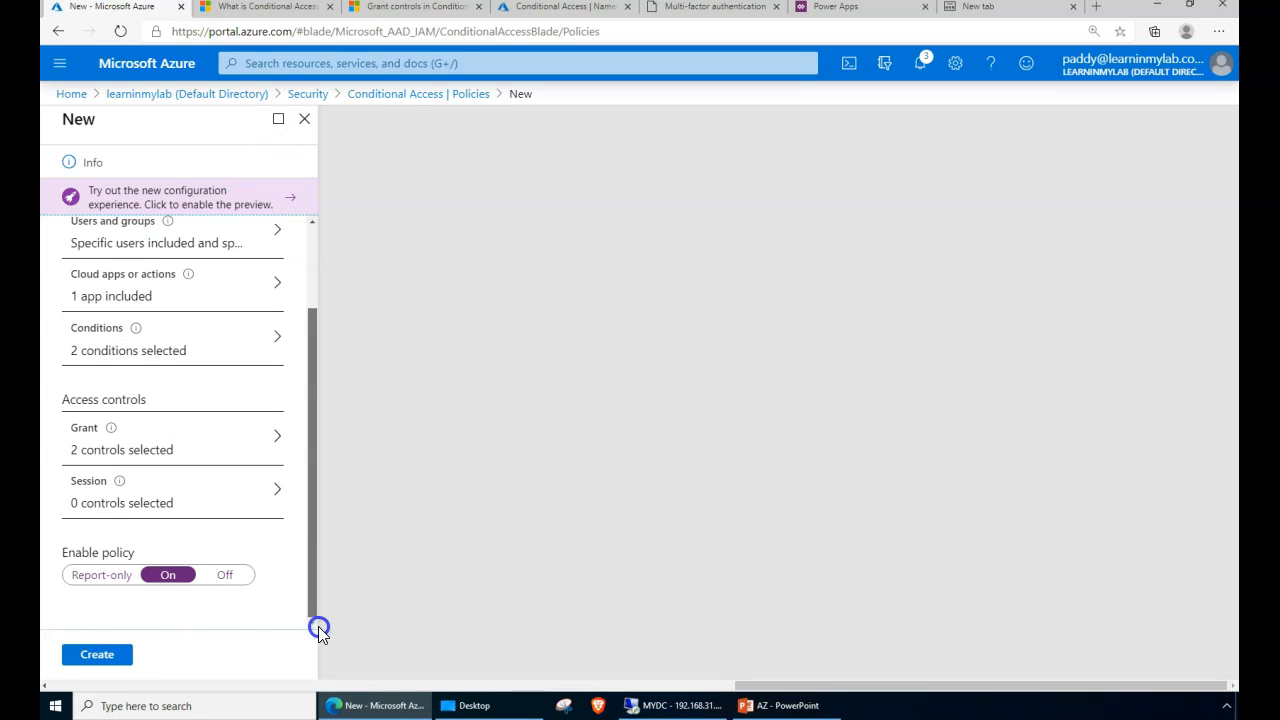
left_click(93, 657)
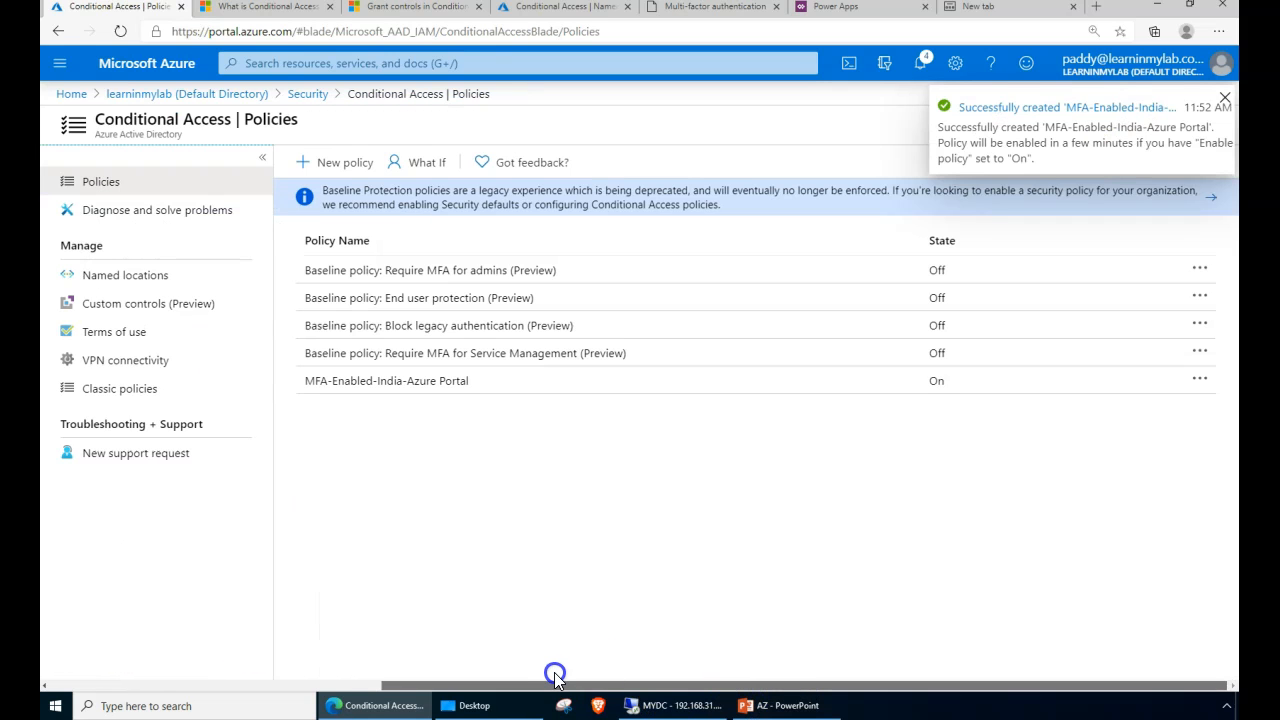
- Dismiss the success notification and confirm MFA-Enabled-India-Azure Portal is listed as On
left_click(495, 491)
left_click(415, 479)
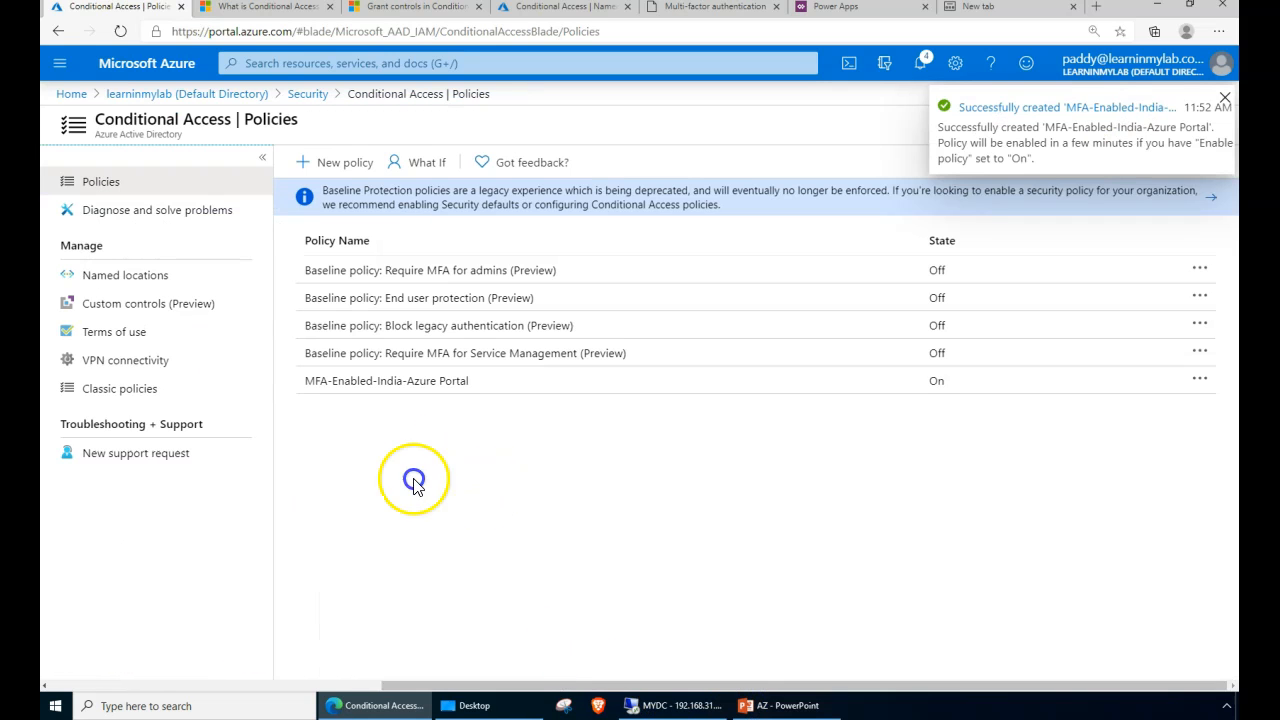
left_click(1225, 97)
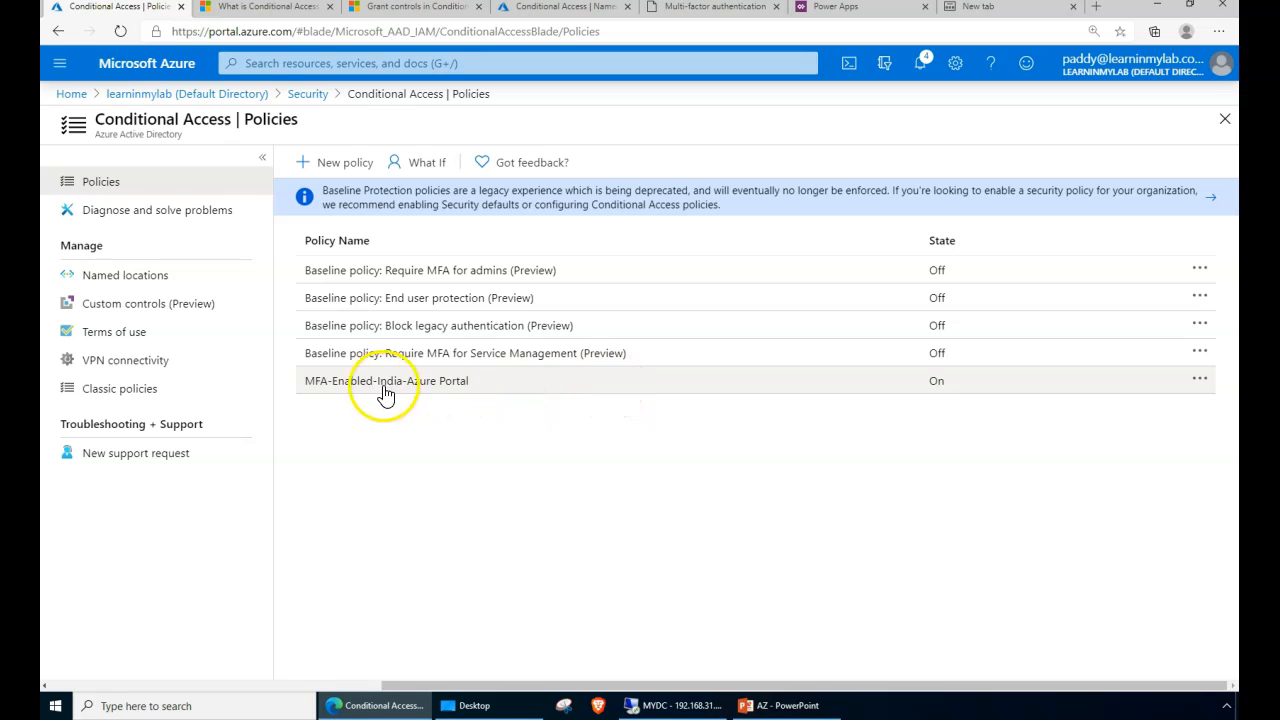
left_click(514, 394)
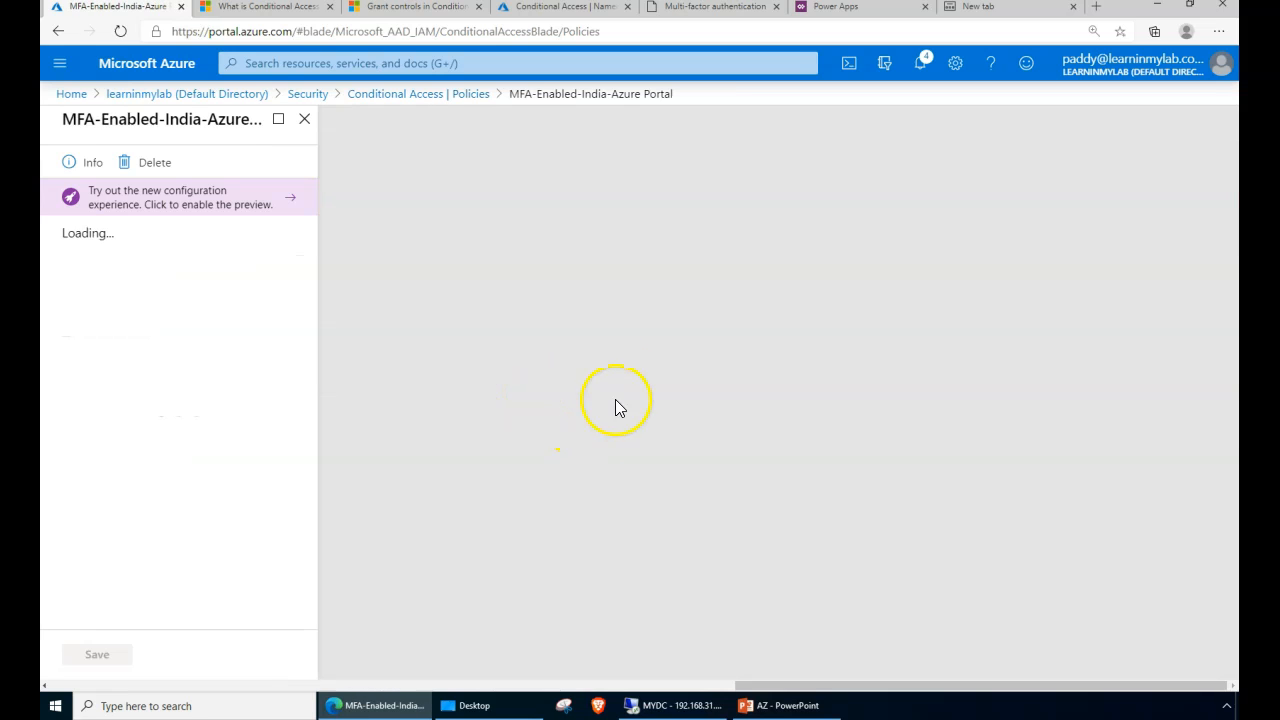
left_click(410, 94)
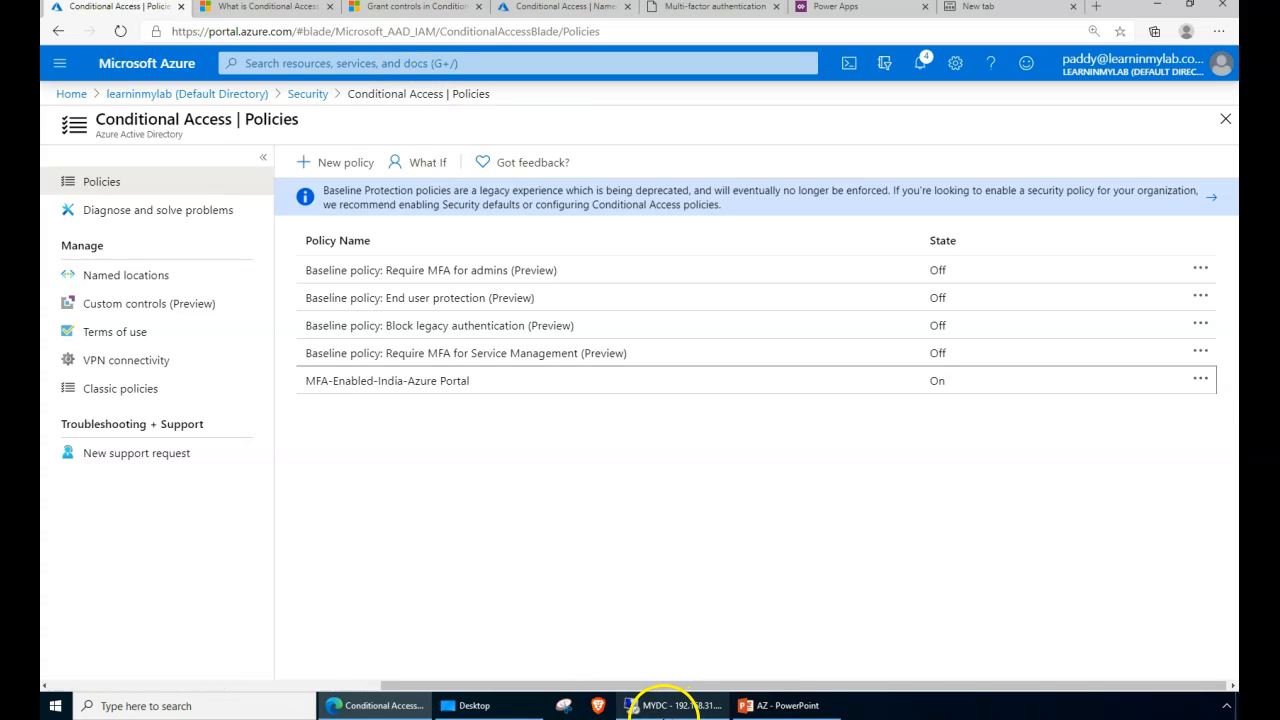
- Reopen the policy's Users and groups and copy the single included group's name
mouse_move(663, 703)
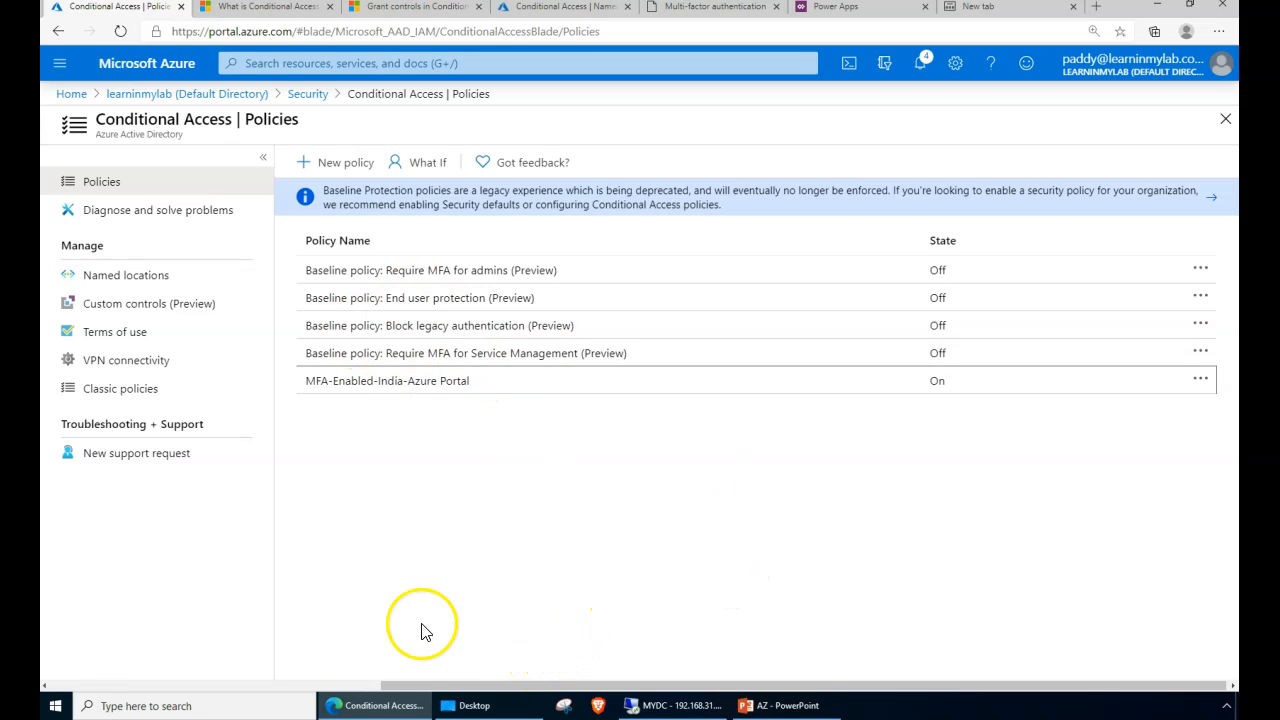
left_click(420, 398)
left_click(166, 345)
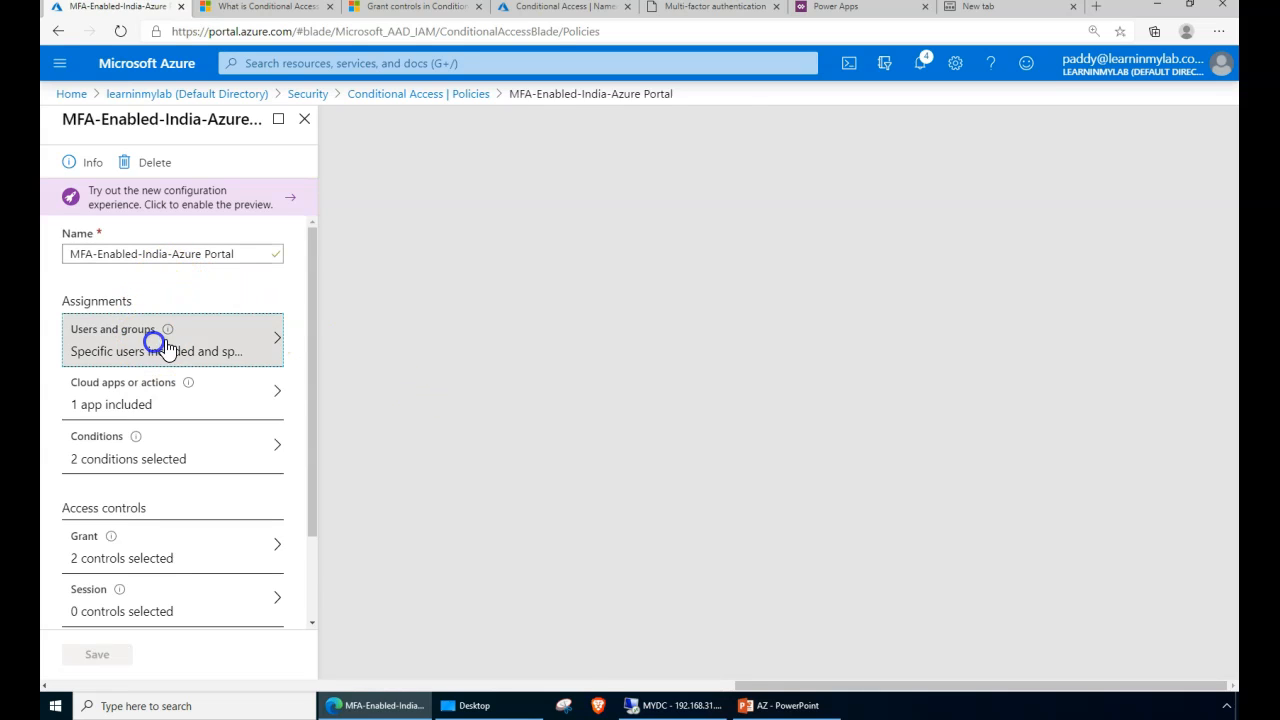
left_click_drag(389, 465, 534, 463)
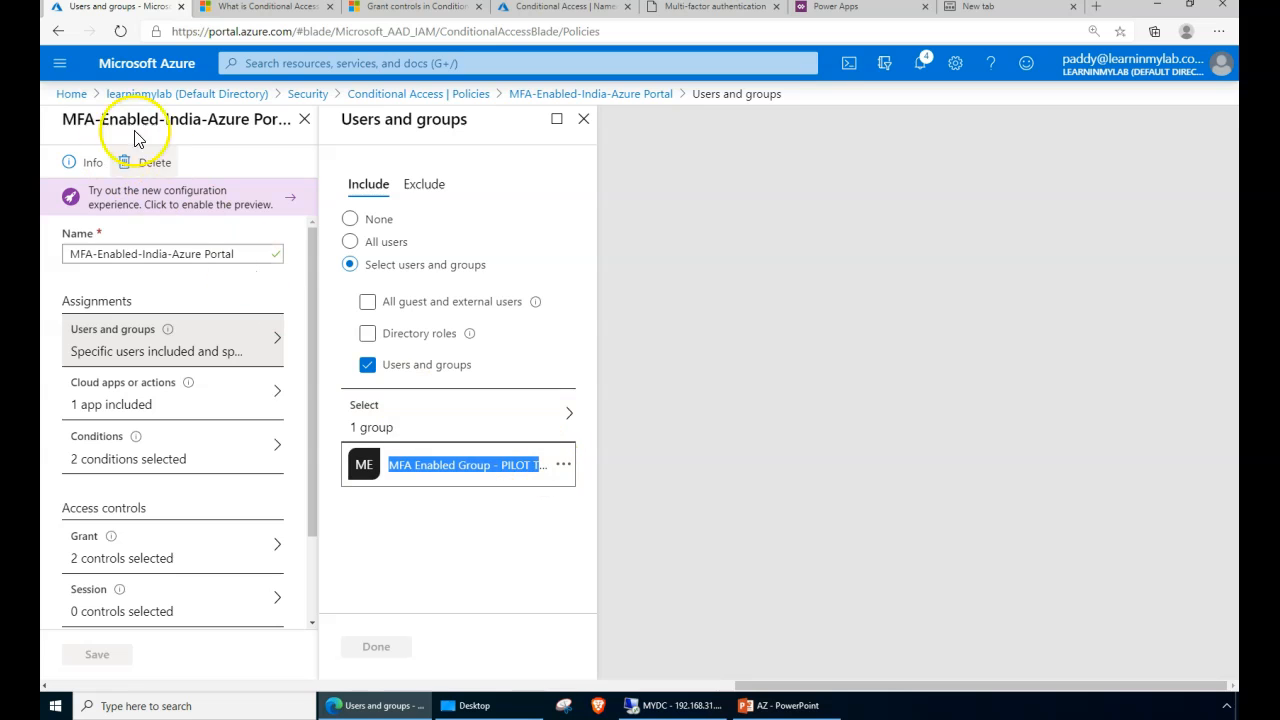
- Find MFA Enabled Group - PILOT TESTING in Azure AD Groups and open its first of three members
left_click(71, 93)
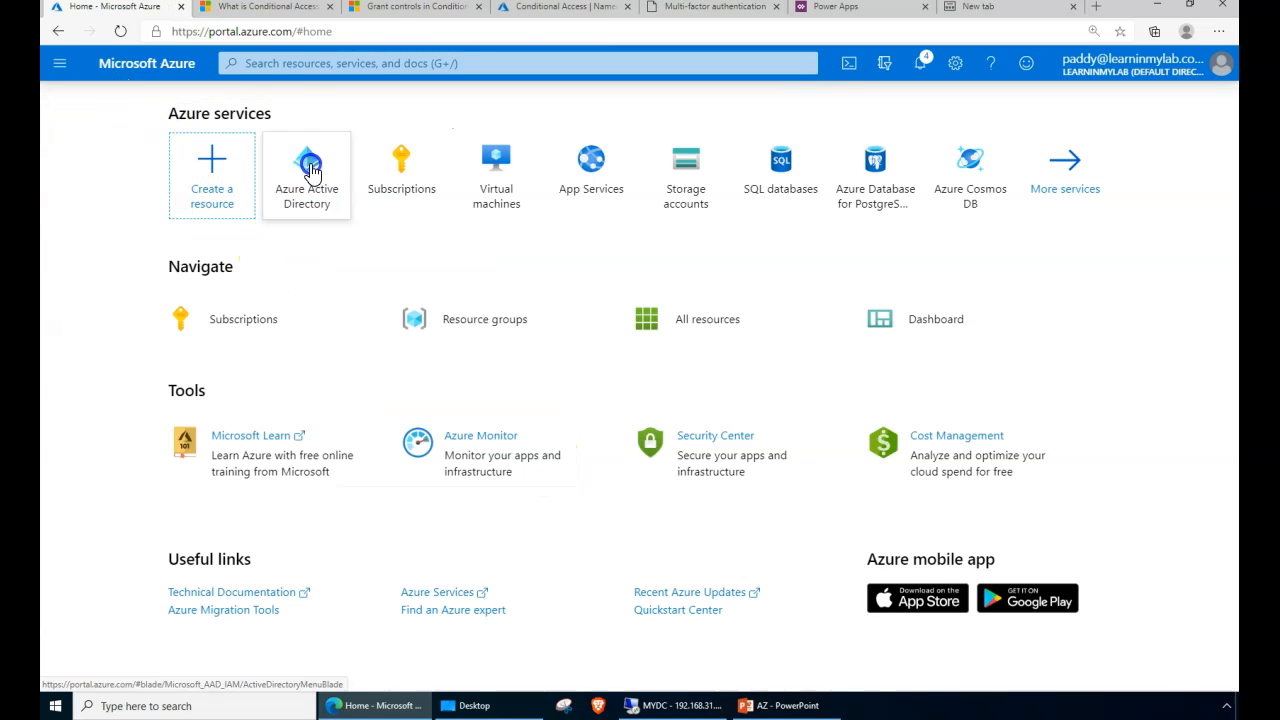
left_click(310, 168)
left_click(120, 352)
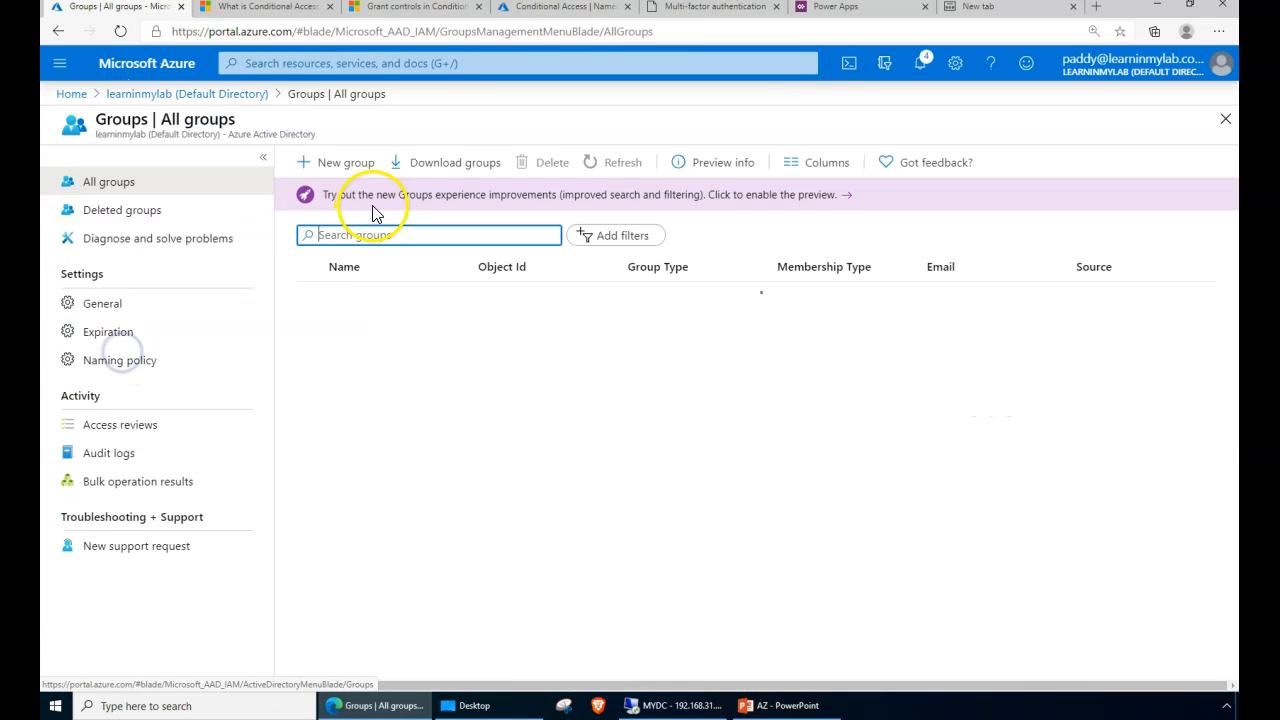
left_click(380, 234)
type("MFA Enabled Group - PILOT TE")
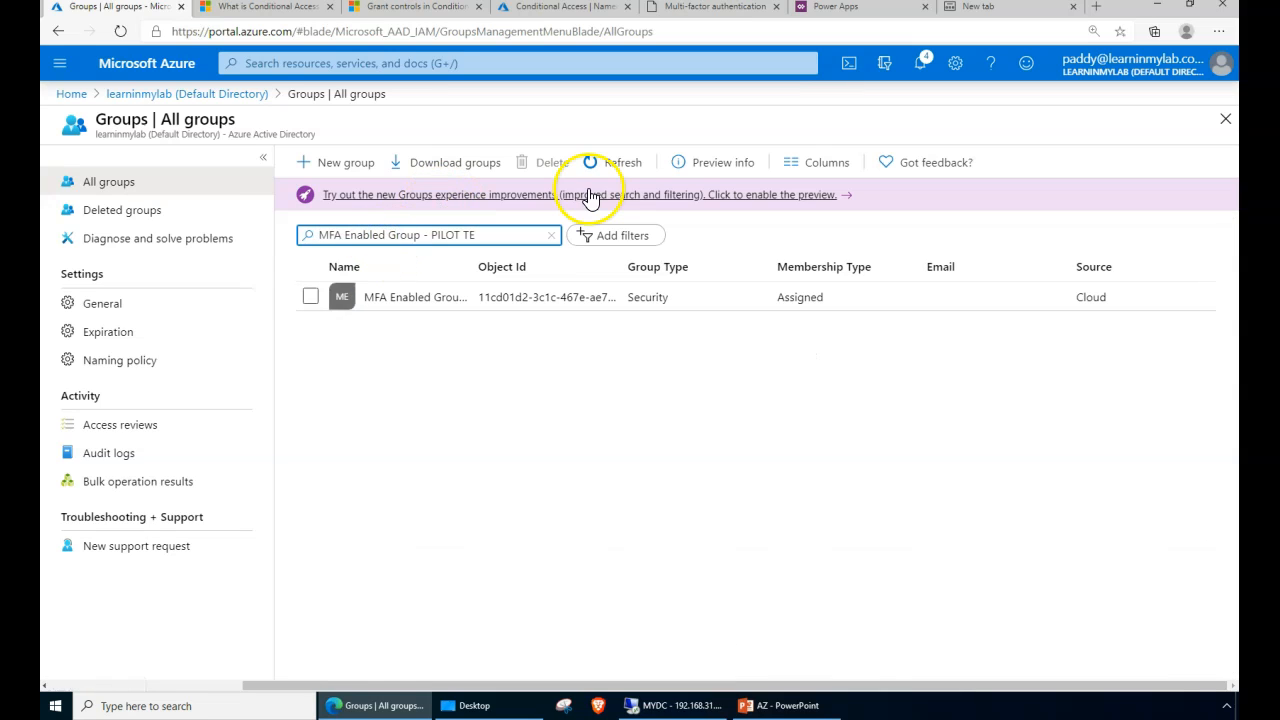
left_click(432, 299)
left_click(220, 309)
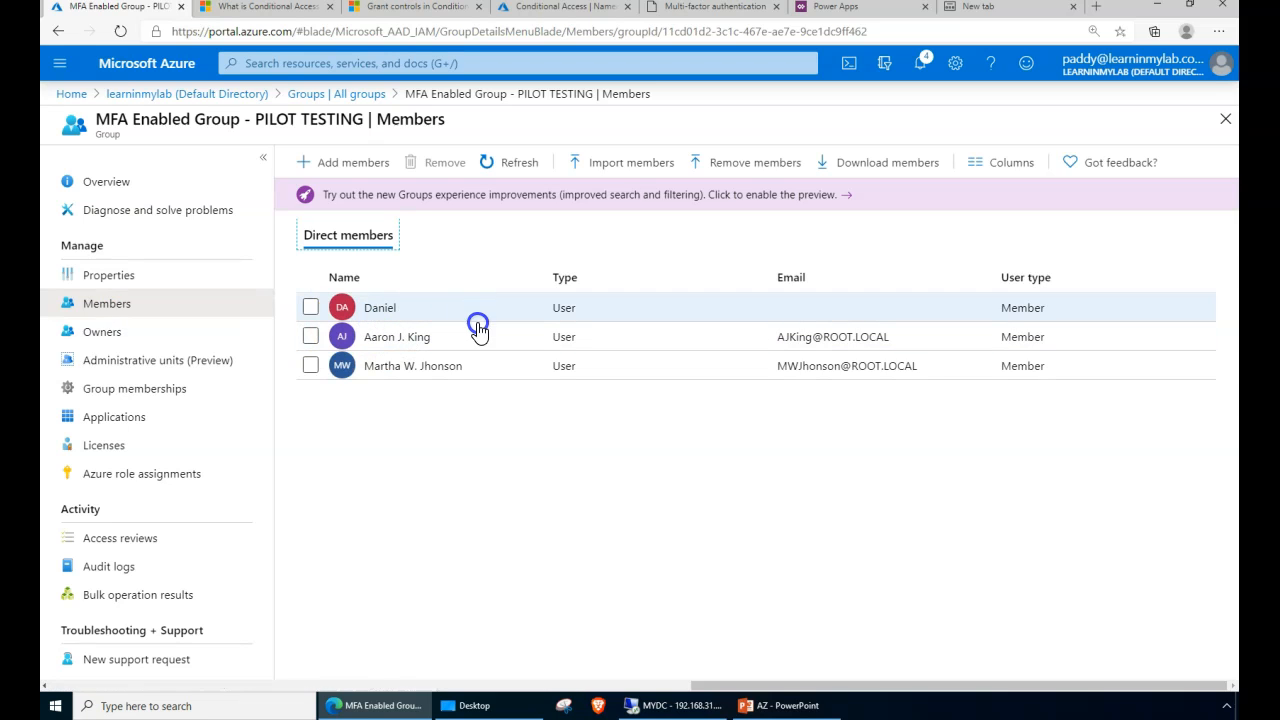
left_click(385, 310)
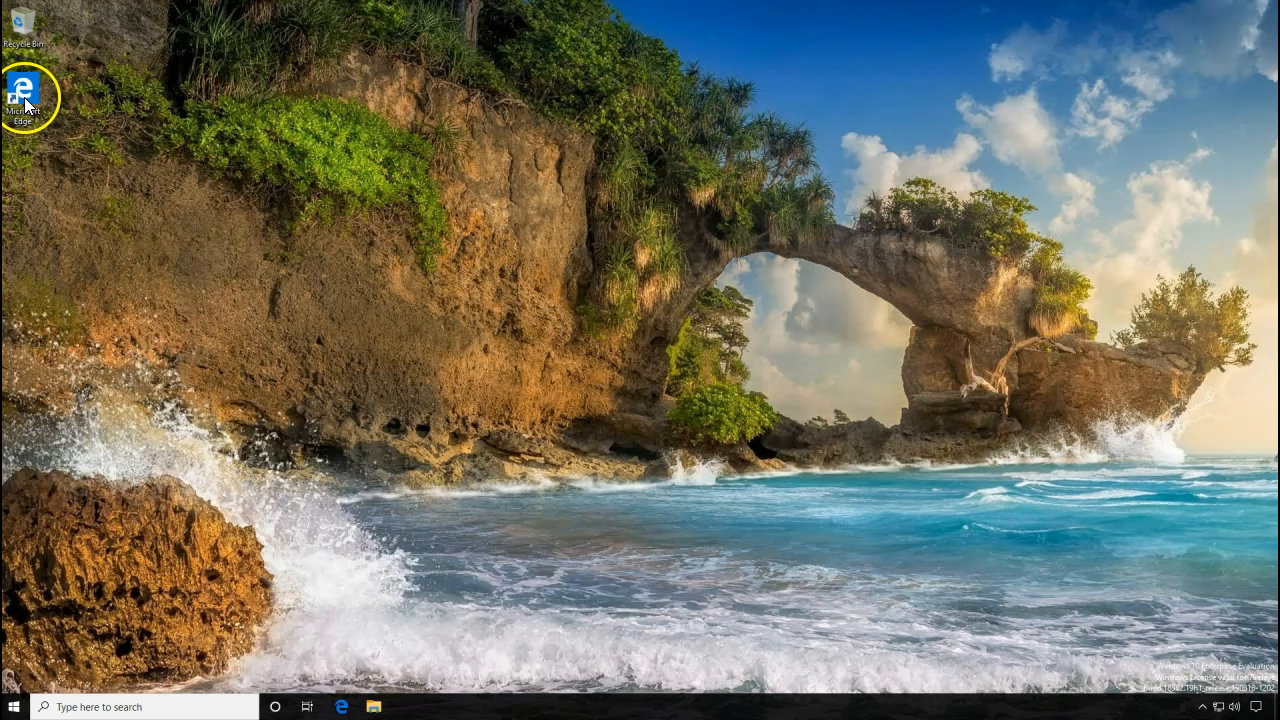
- Launch Edge on the test machine and load portal.azure.com
double_click(24, 96)
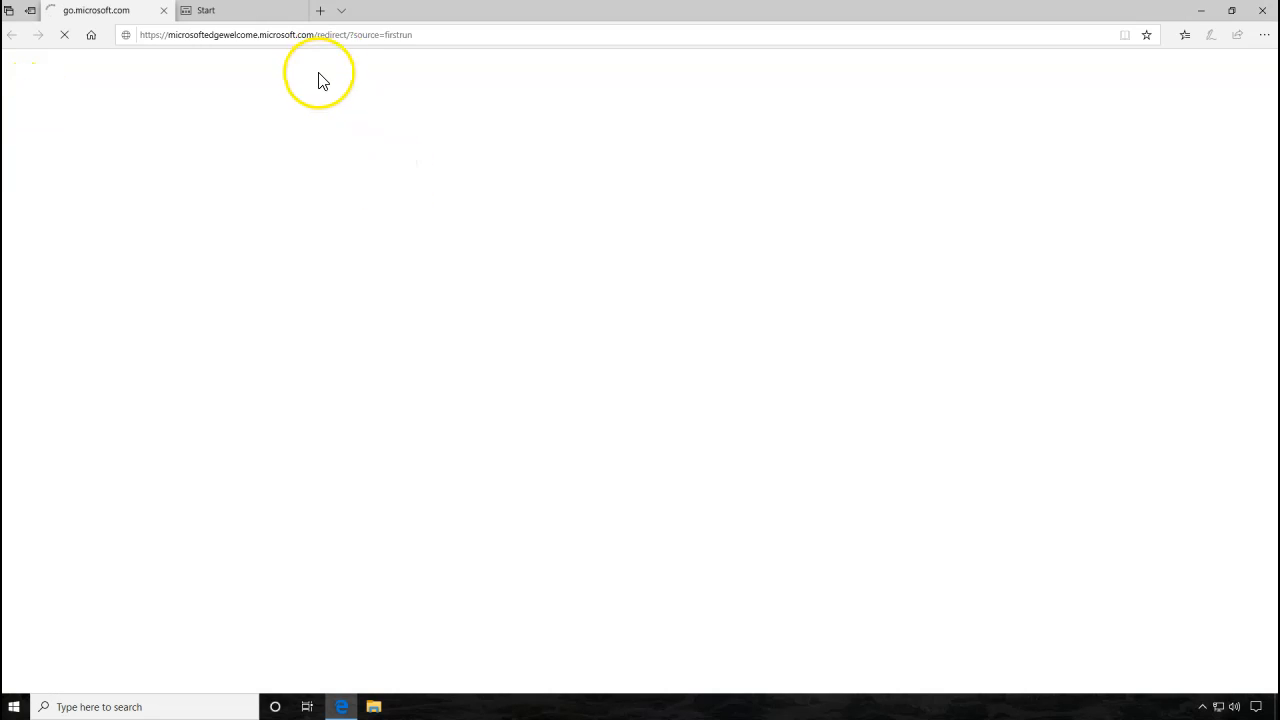
left_click(341, 30)
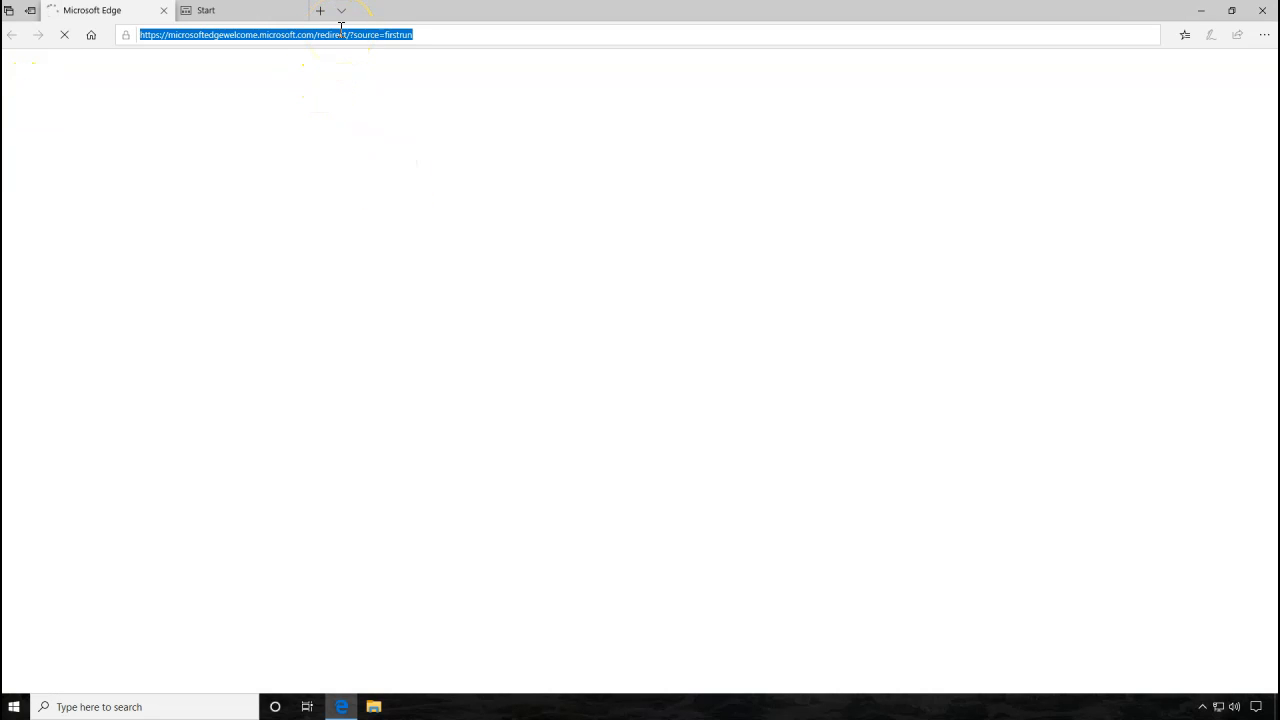
type("portal.azure.com")
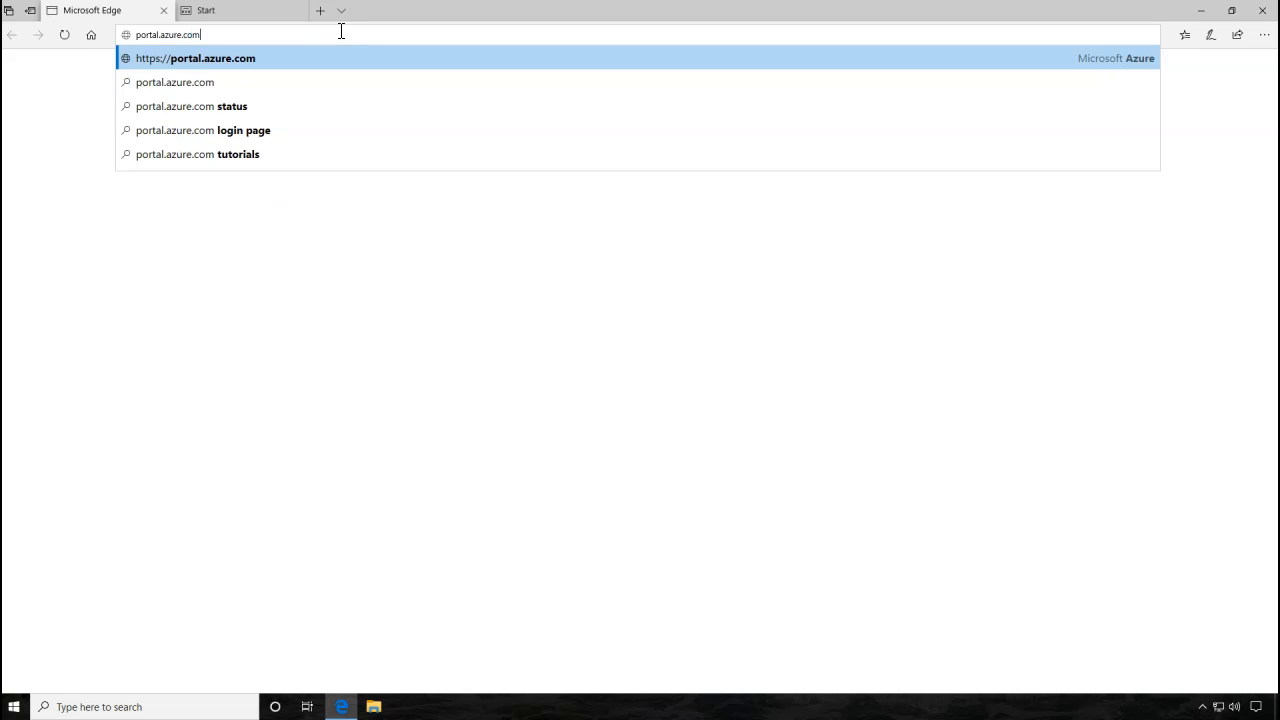
key("Return")
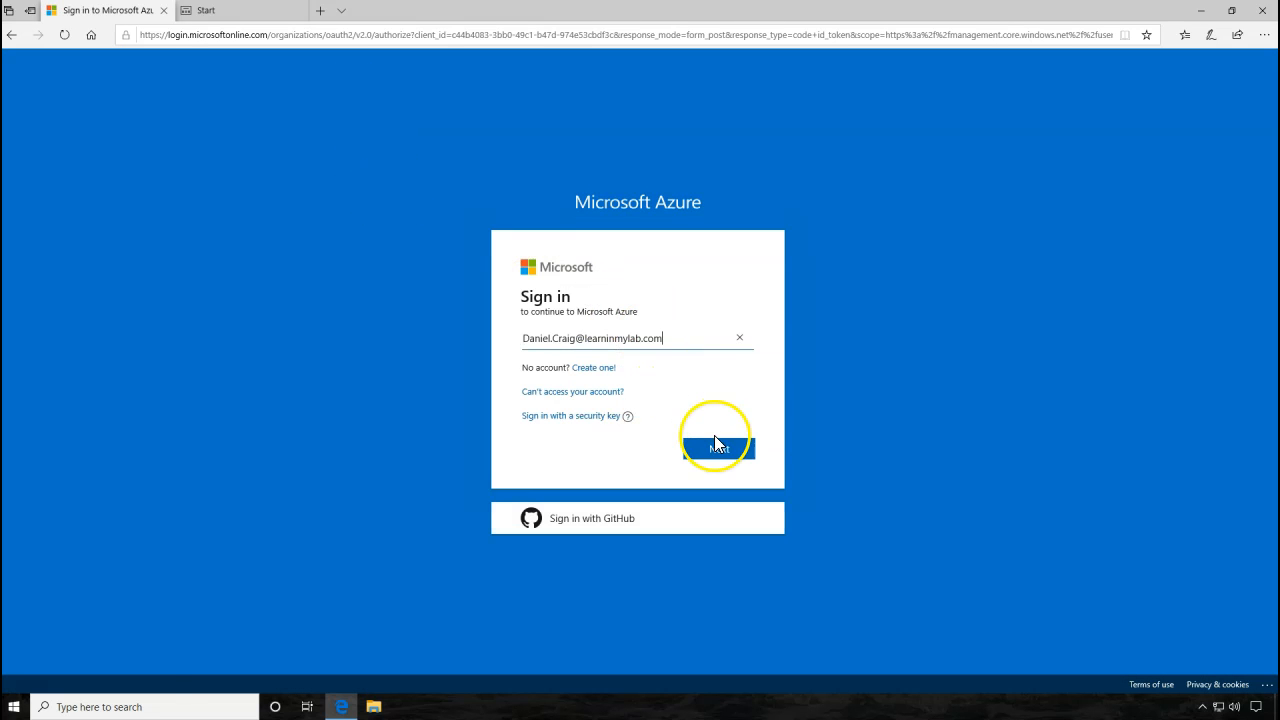
- Sign in with the pilot user's e-mail address and pasted password
left_click(726, 449)
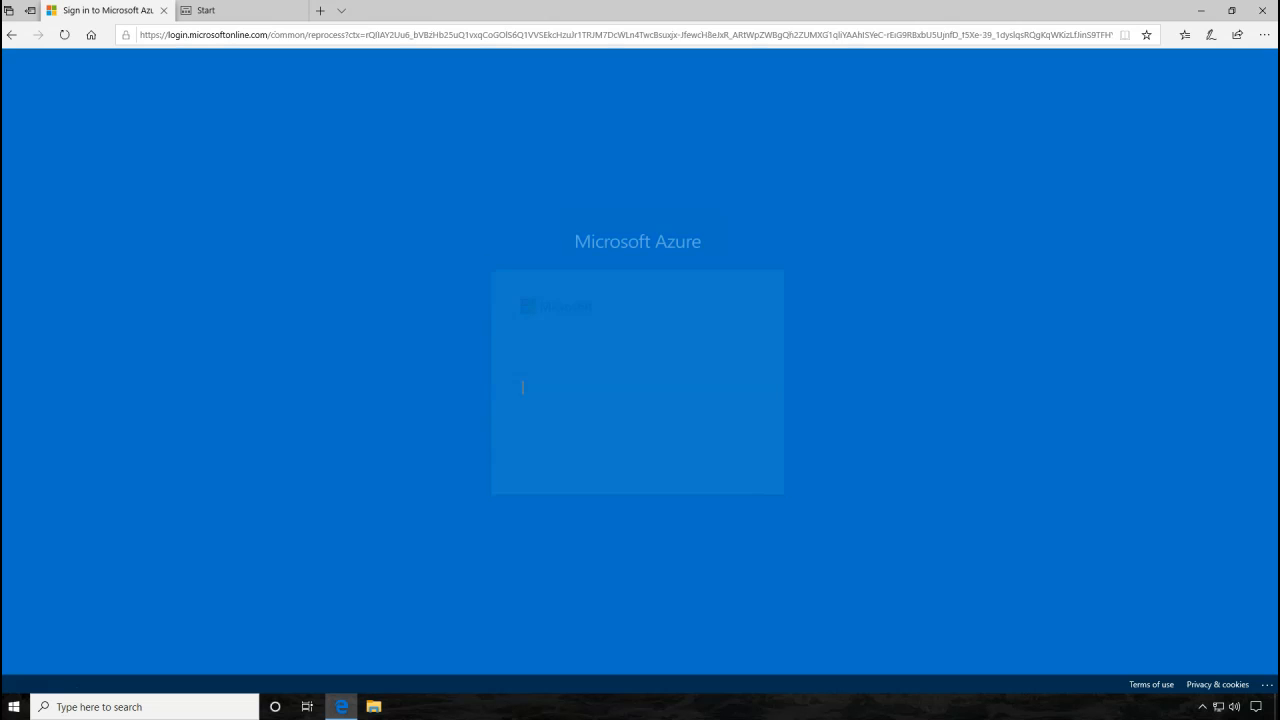
key("ctrl+v")
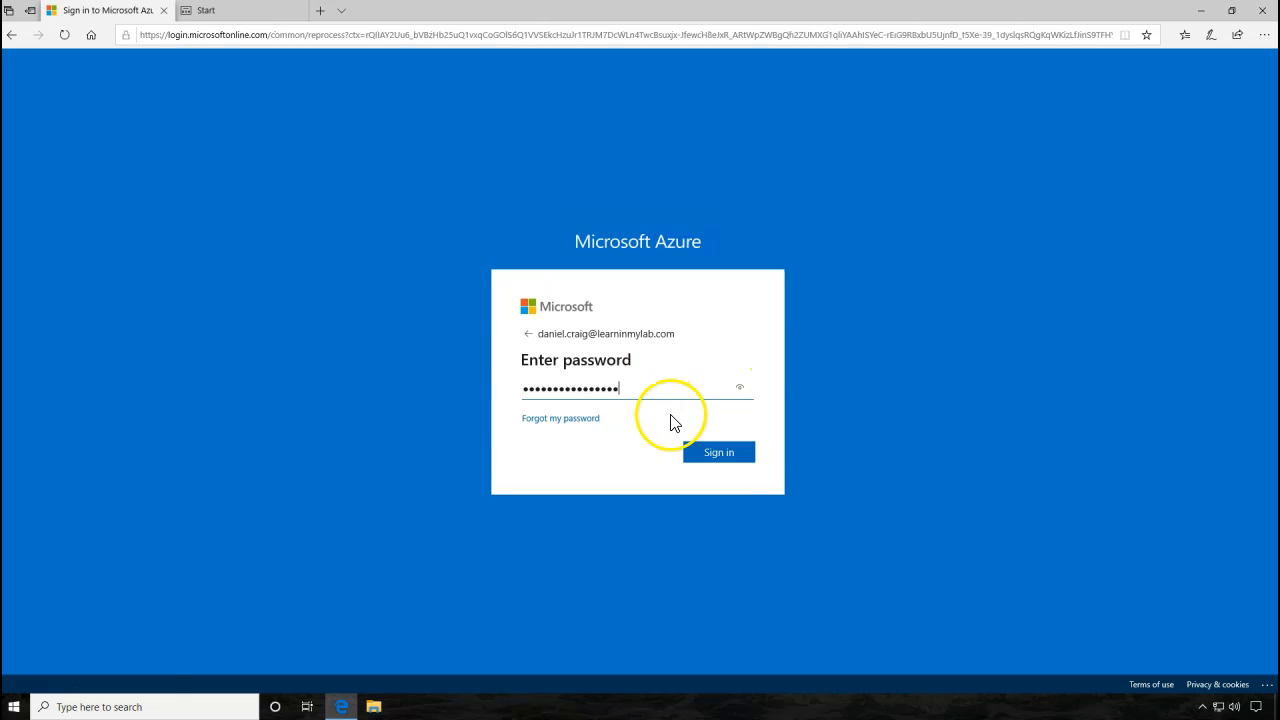
left_click(738, 455)
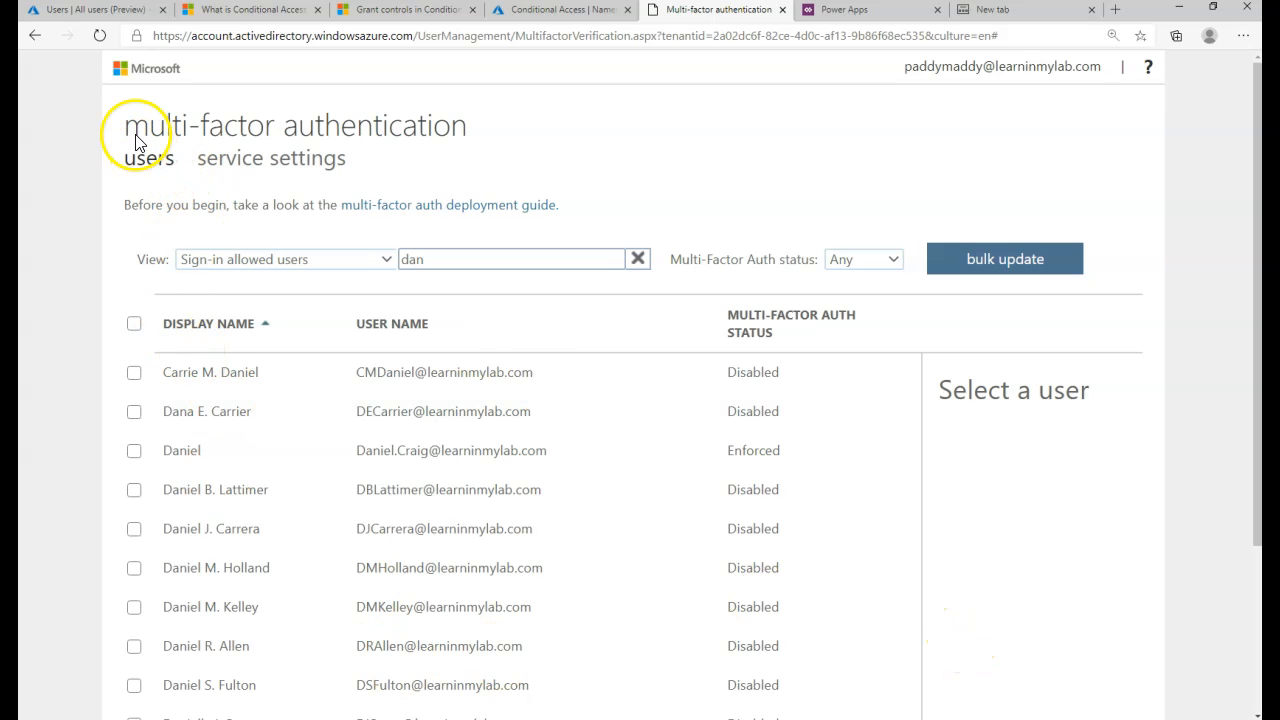
- Confirm the pilot user's MFA status is Enforced, then enter the six-digit authenticator code
left_click(566, 467)
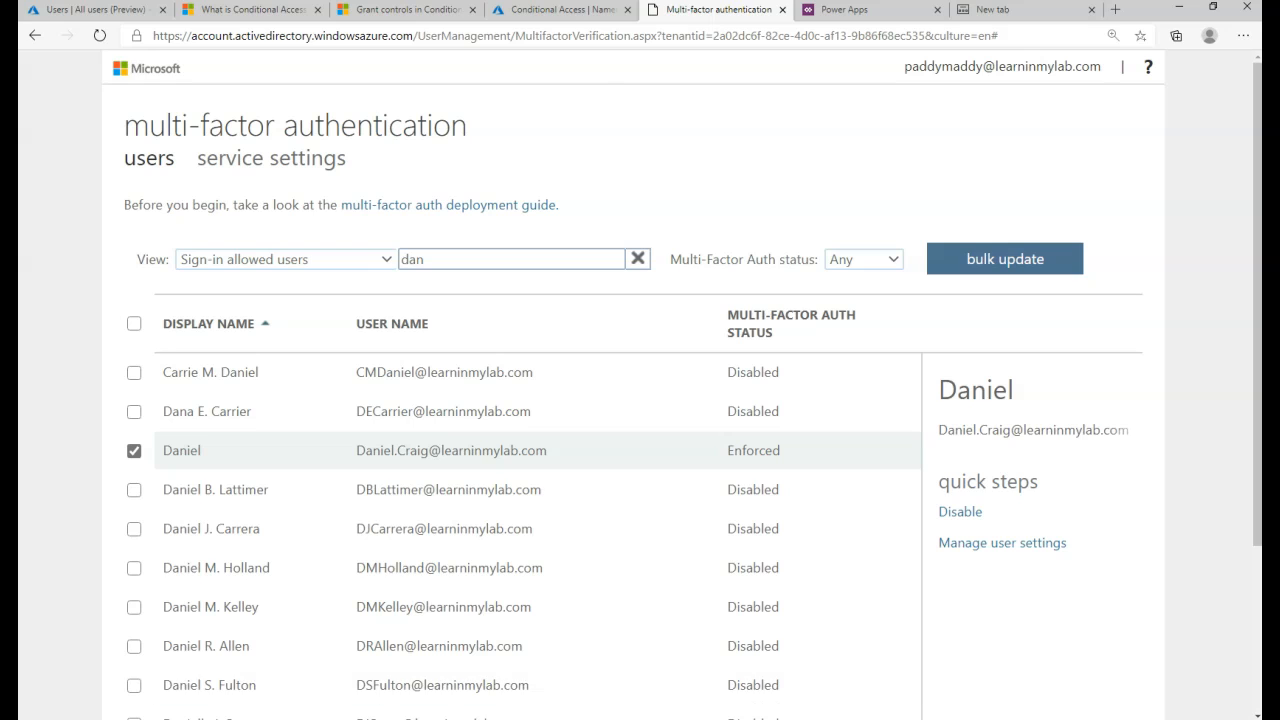
mouse_move(675, 718)
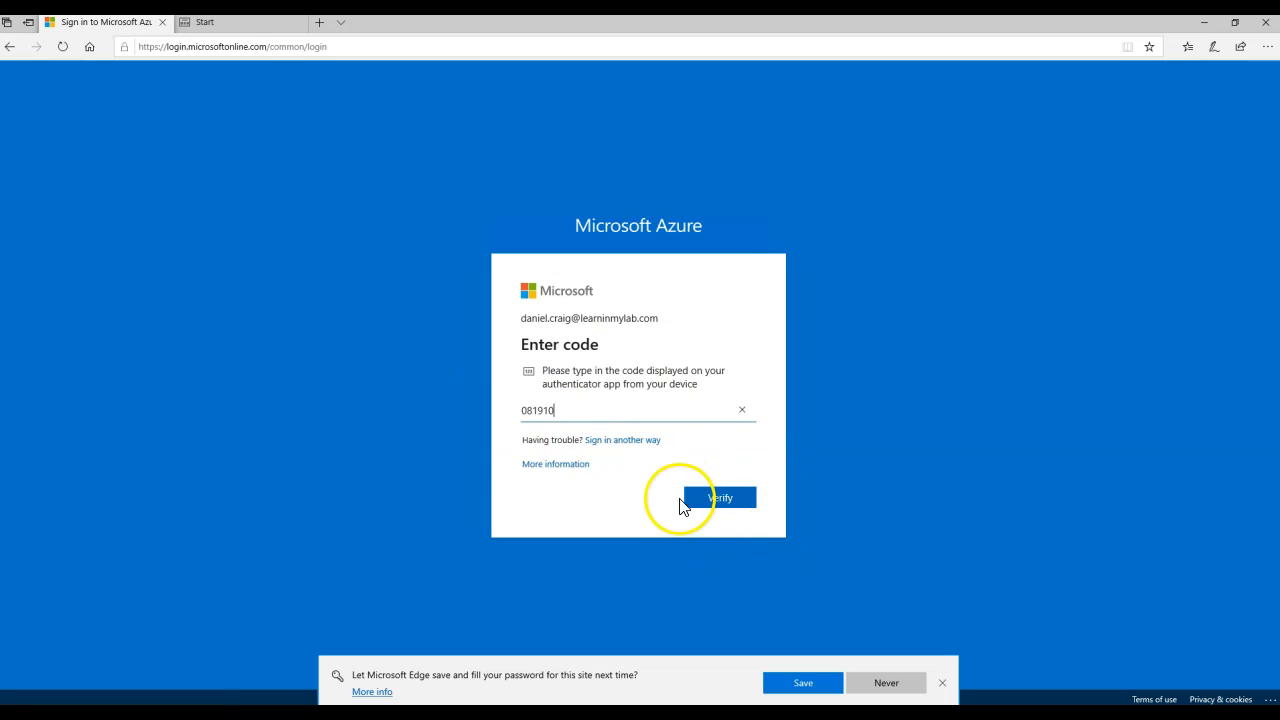
- Verify the authenticator code and dismiss the warning that the terms must be viewed first
left_click(722, 502)
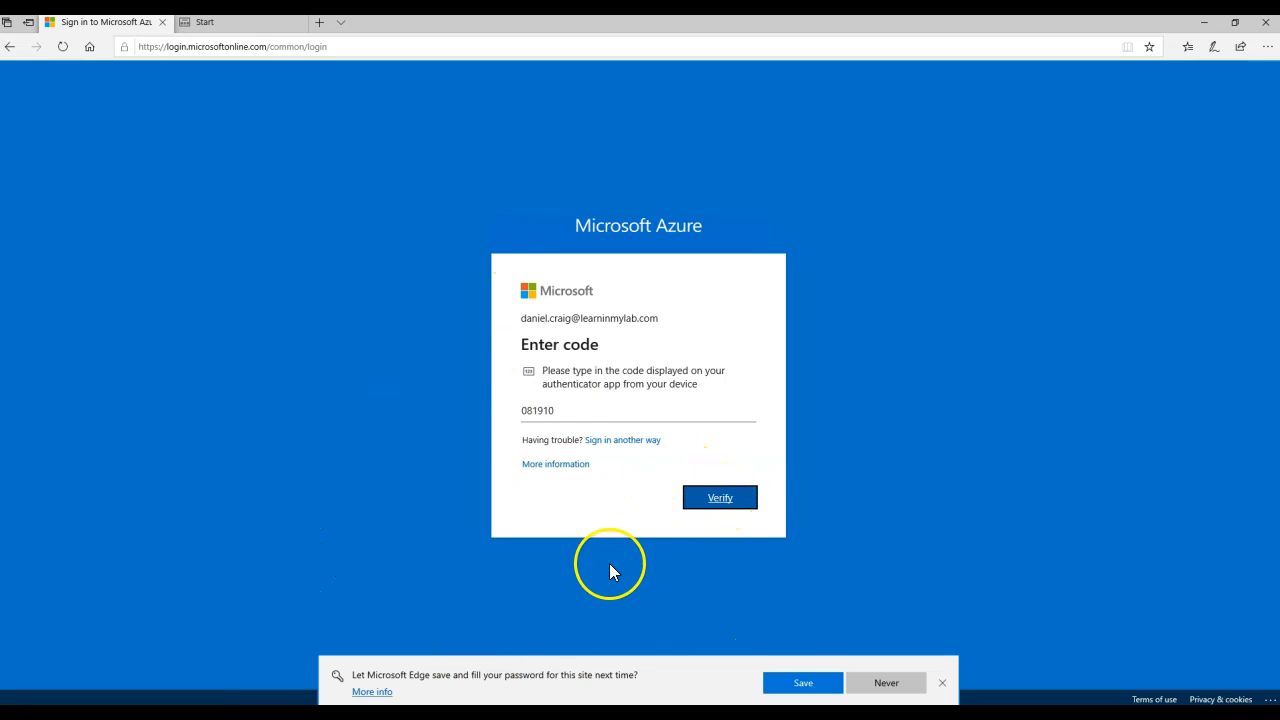
left_click(724, 503)
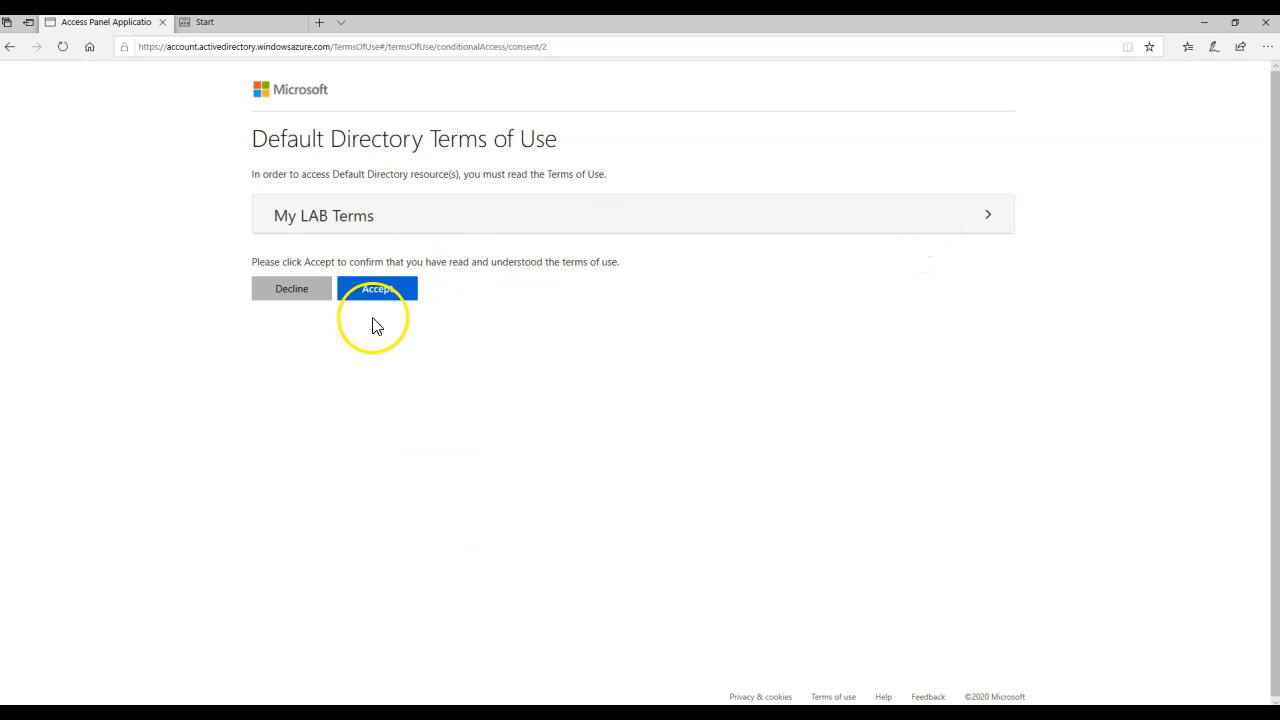
left_click(376, 292)
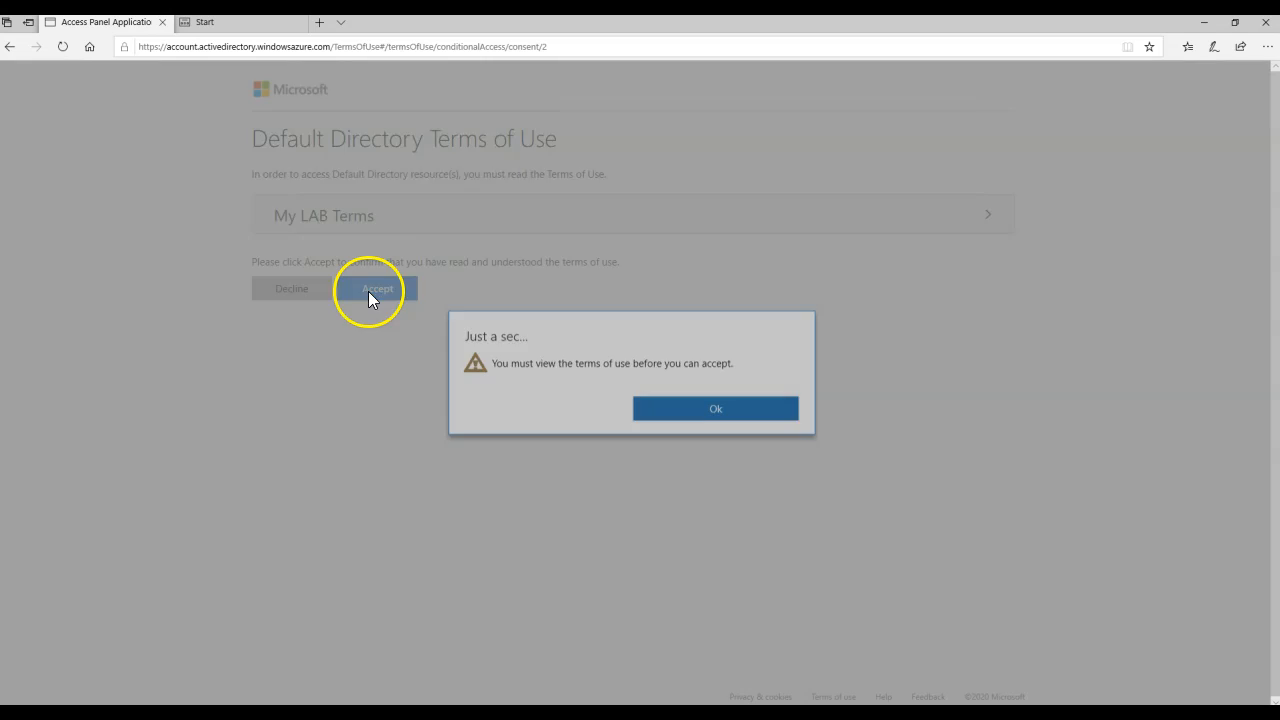
left_click(686, 432)
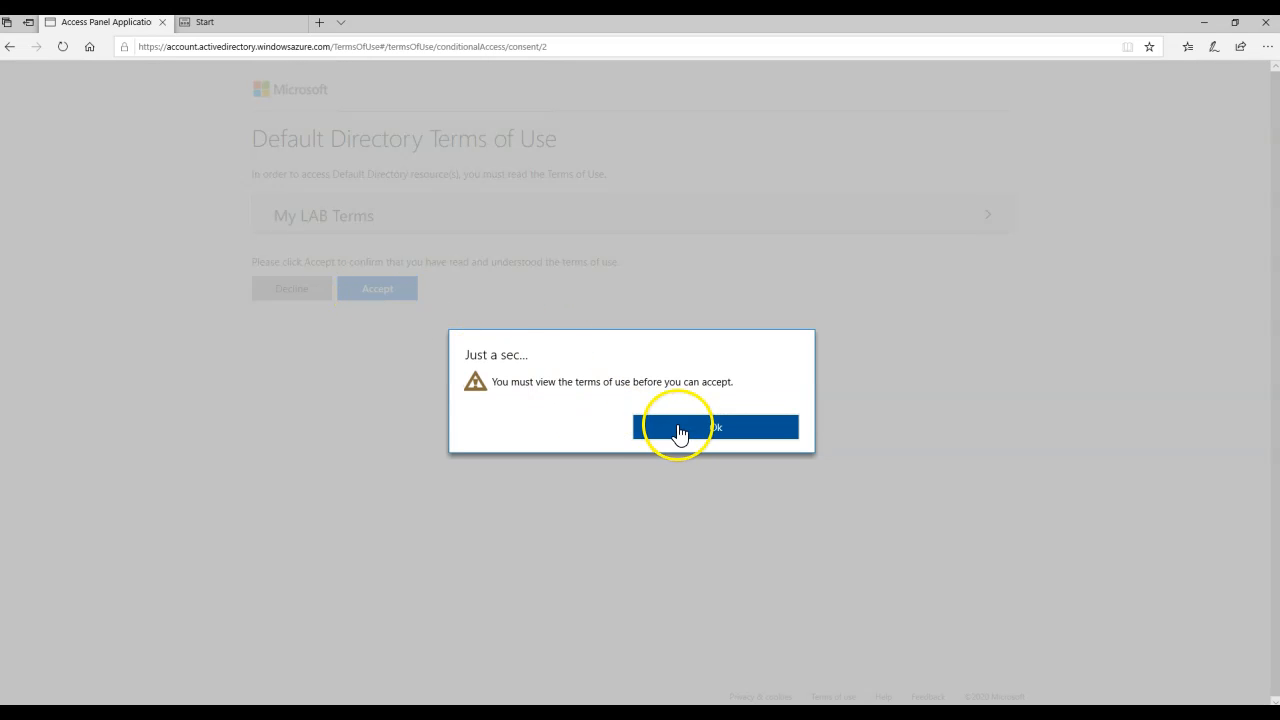
- Read and accept the My LAB Terms, then decline staying signed in
left_click(525, 231)
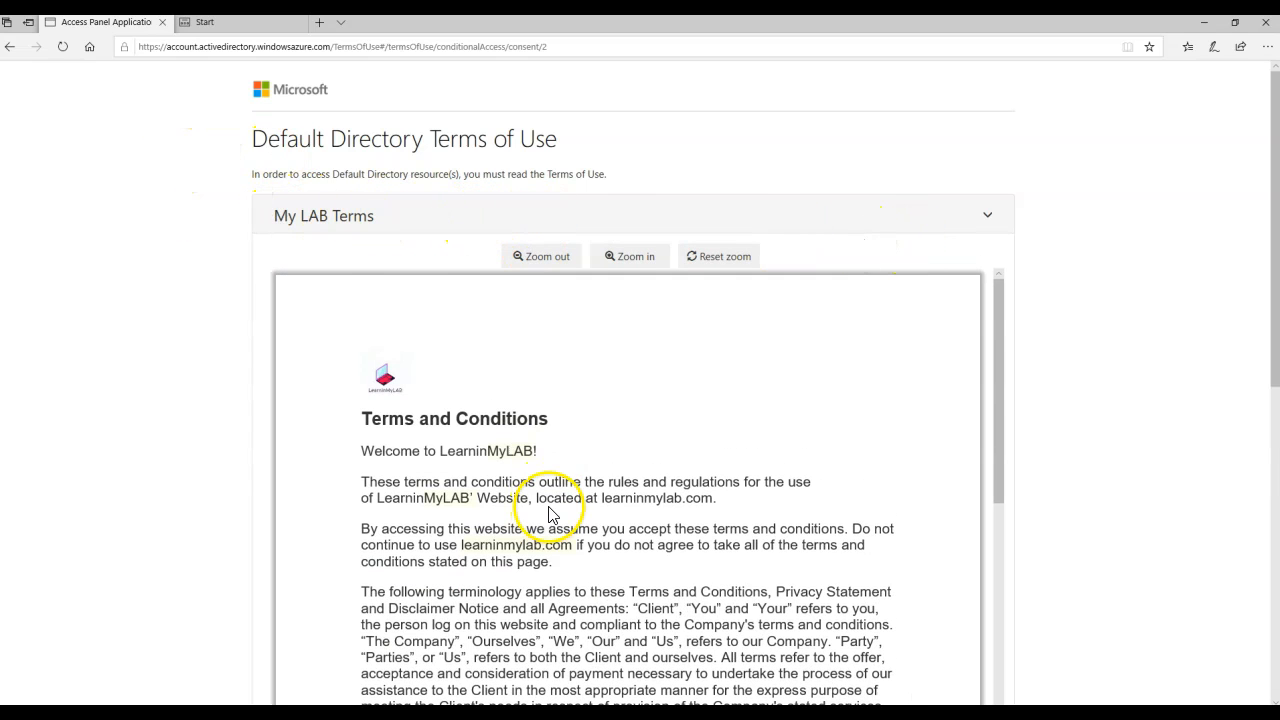
scroll(551, 506, "down", 10)
scroll(551, 506, "down", 15)
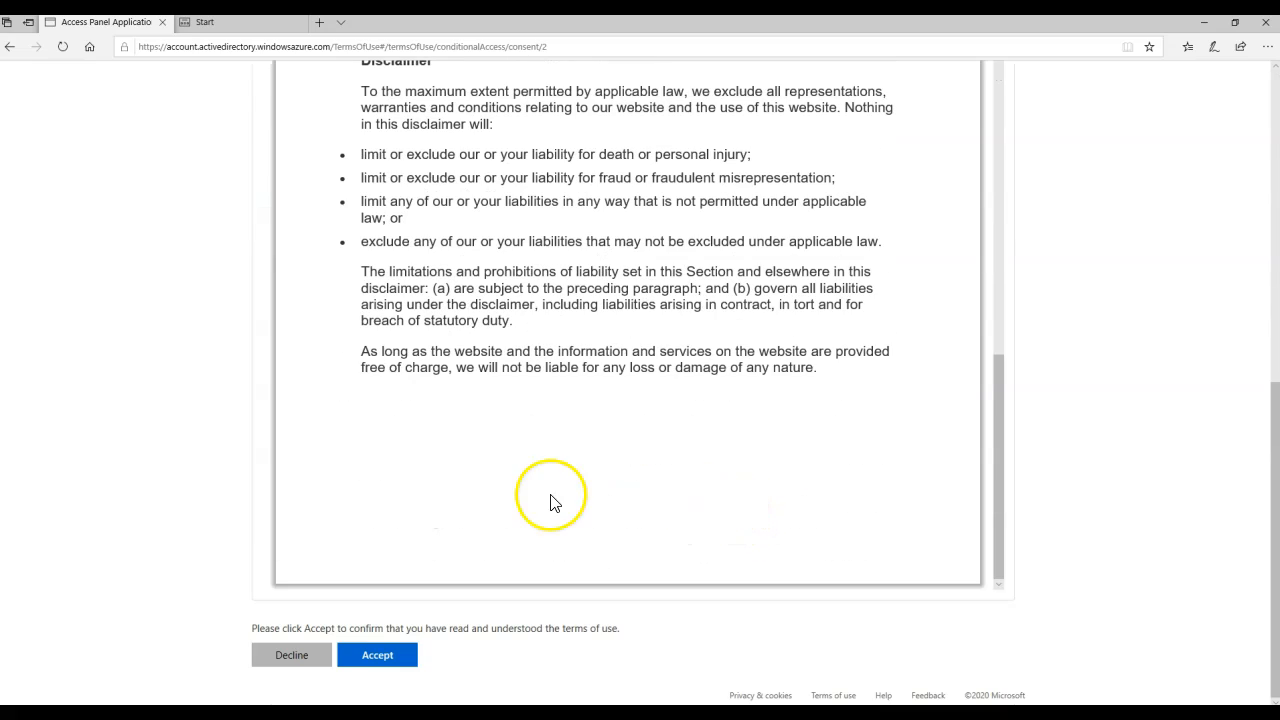
scroll(510, 400, "up", 10)
scroll(514, 400, "down", 8)
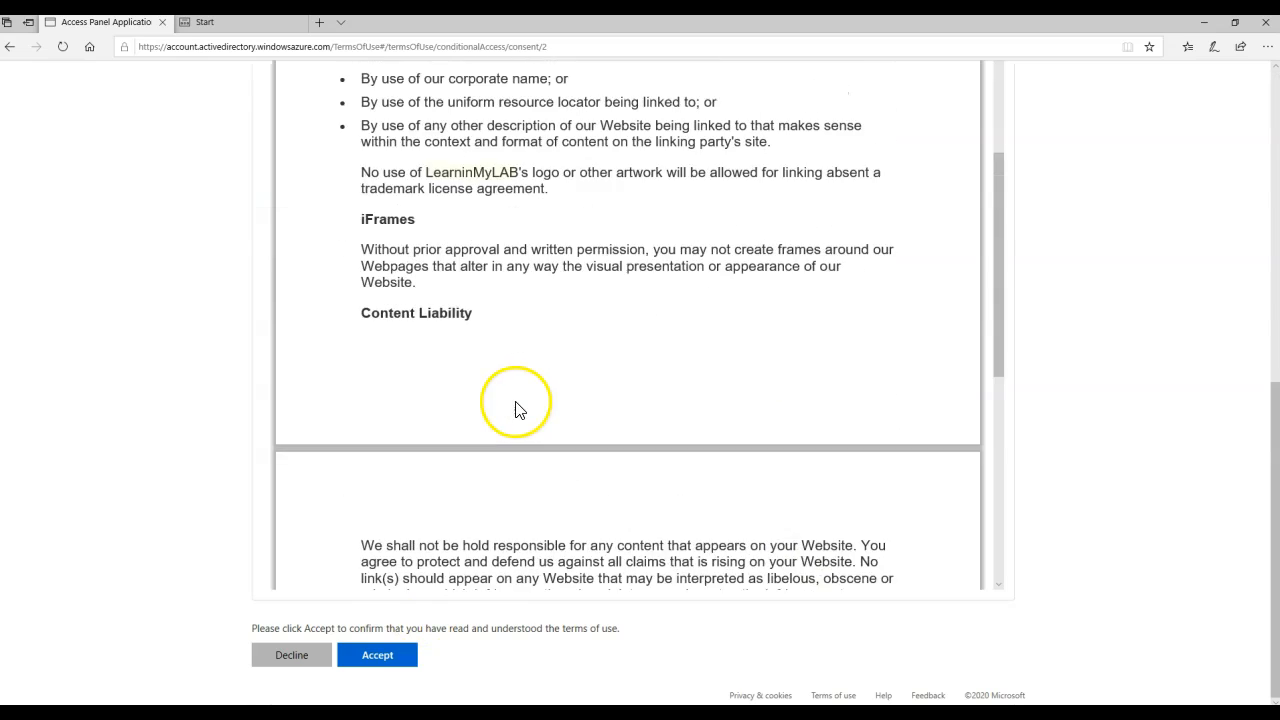
left_click(378, 658)
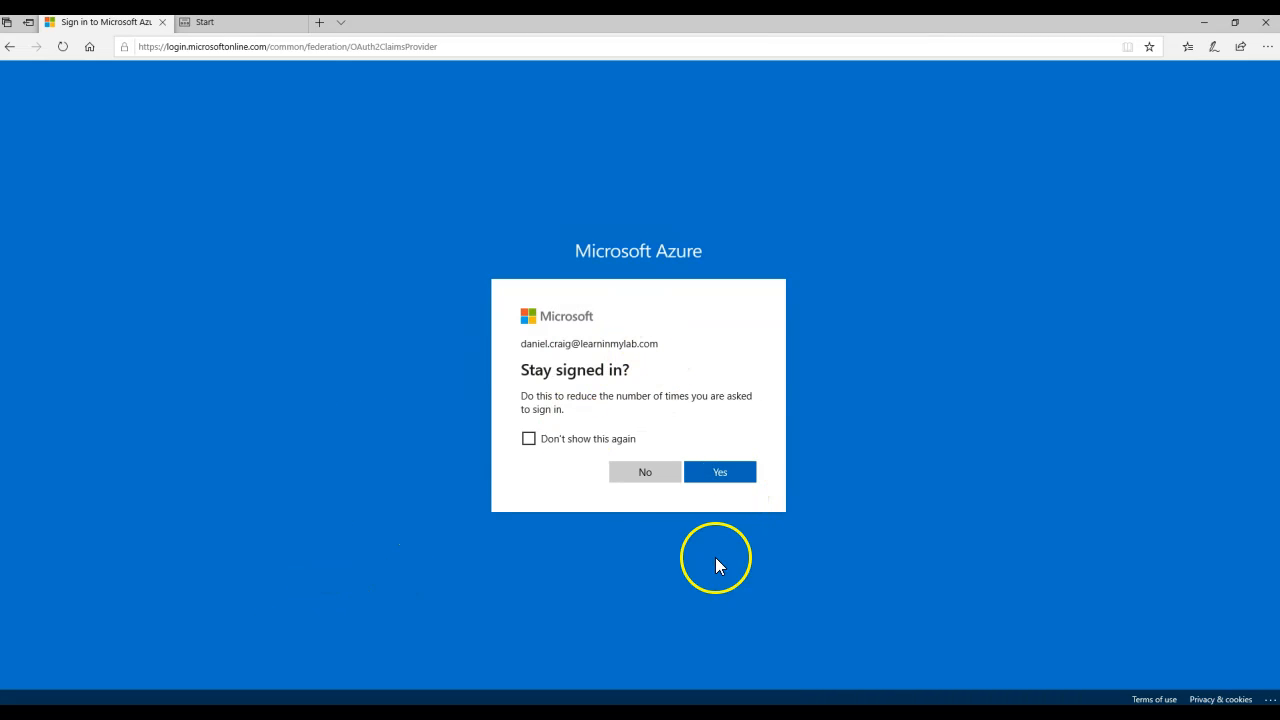
left_click(643, 467)
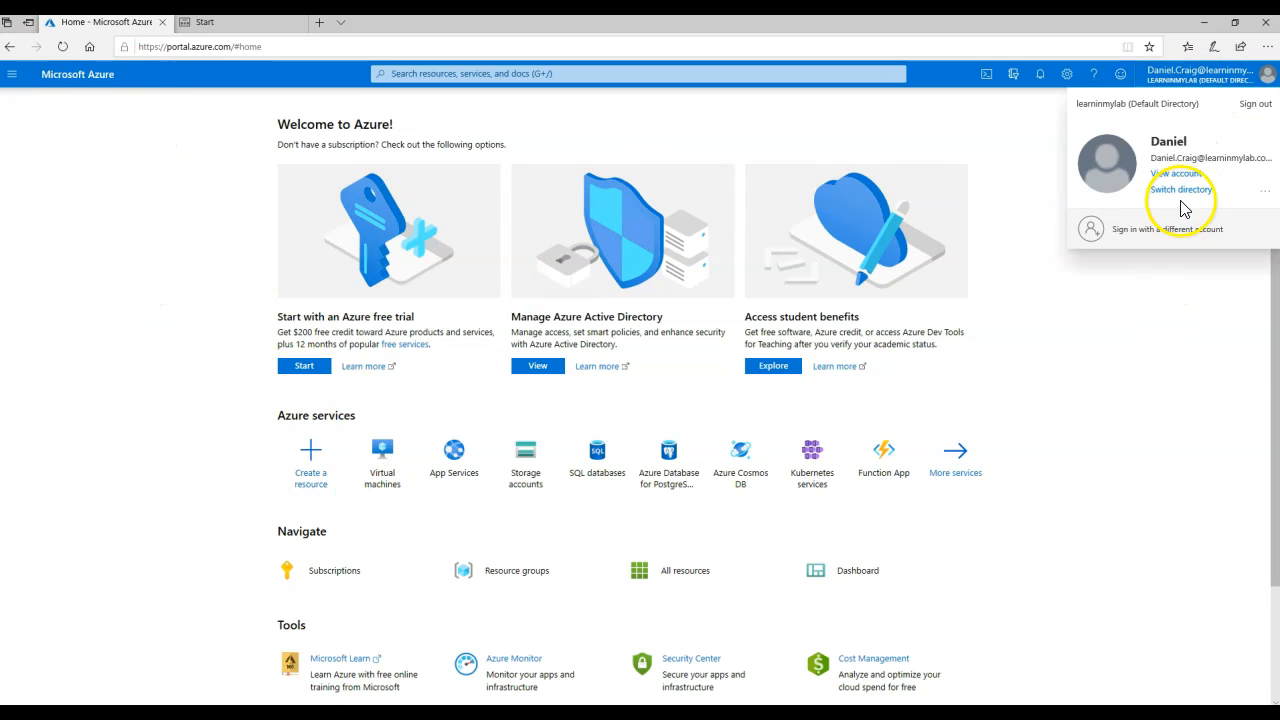
- Sign out and sign back in with a second pilot user's e-mail and password
left_click(1259, 113)
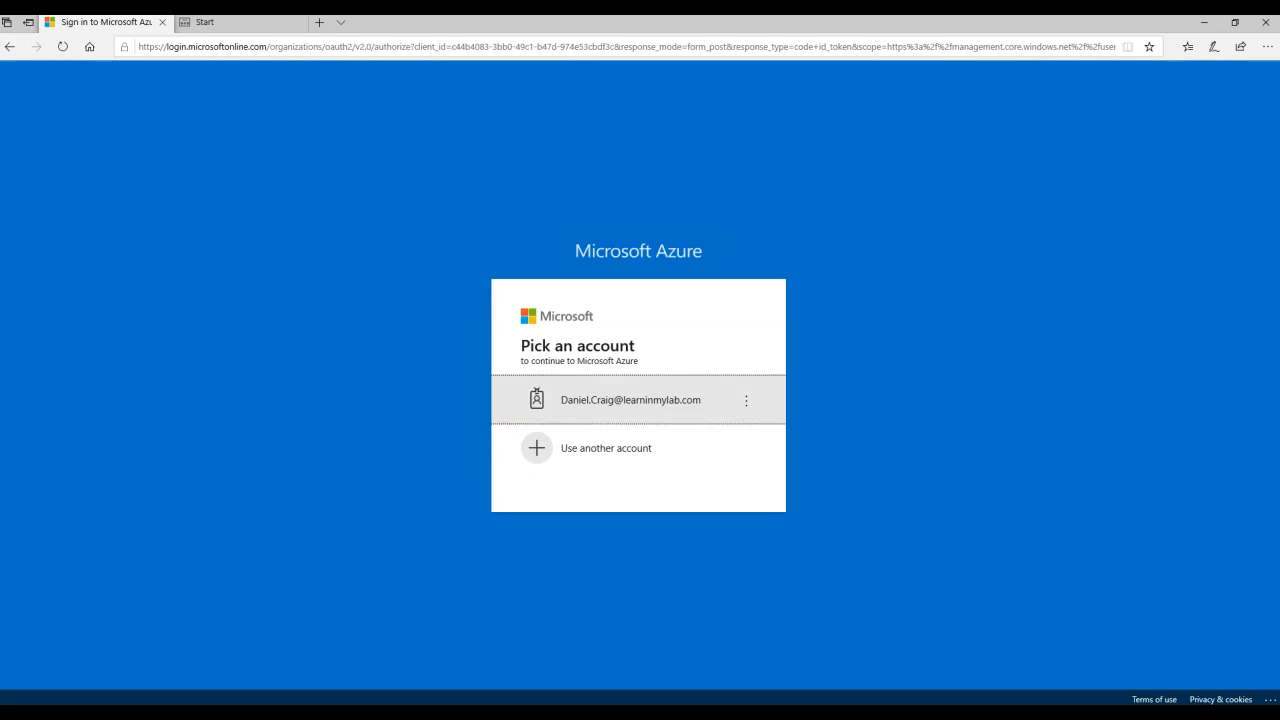
left_click(606, 448)
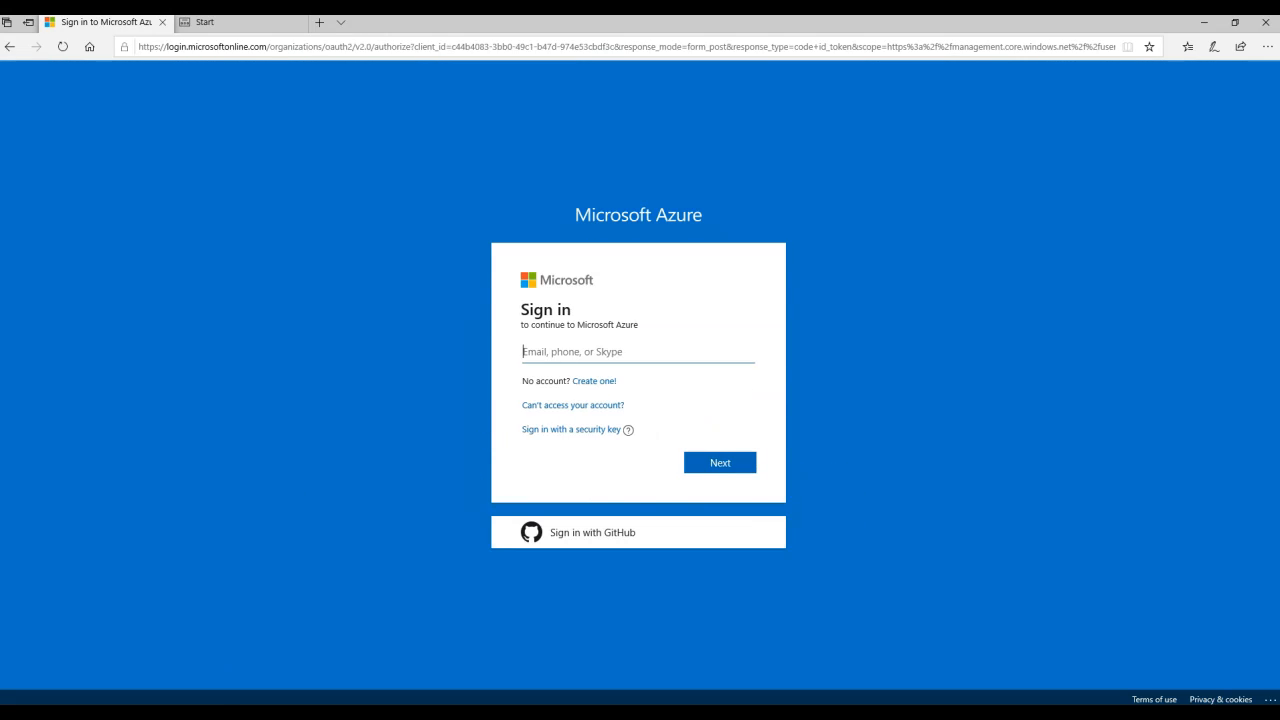
left_click(724, 462)
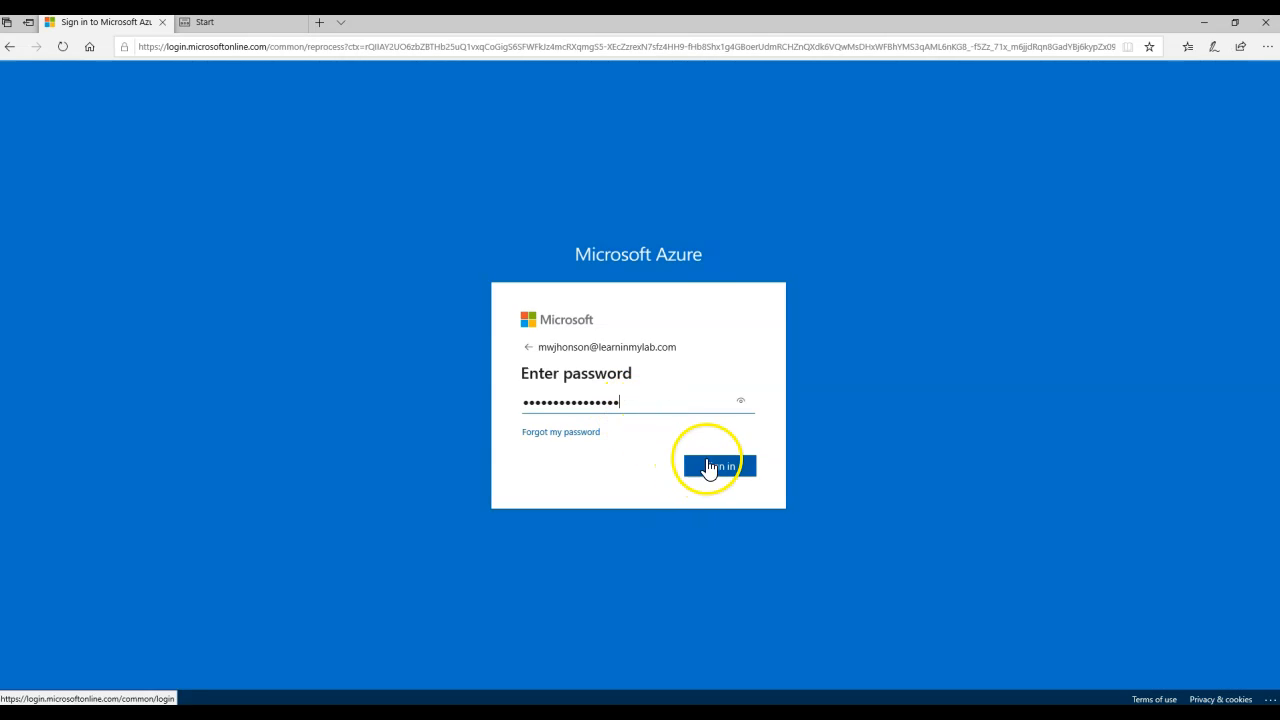
left_click(710, 454)
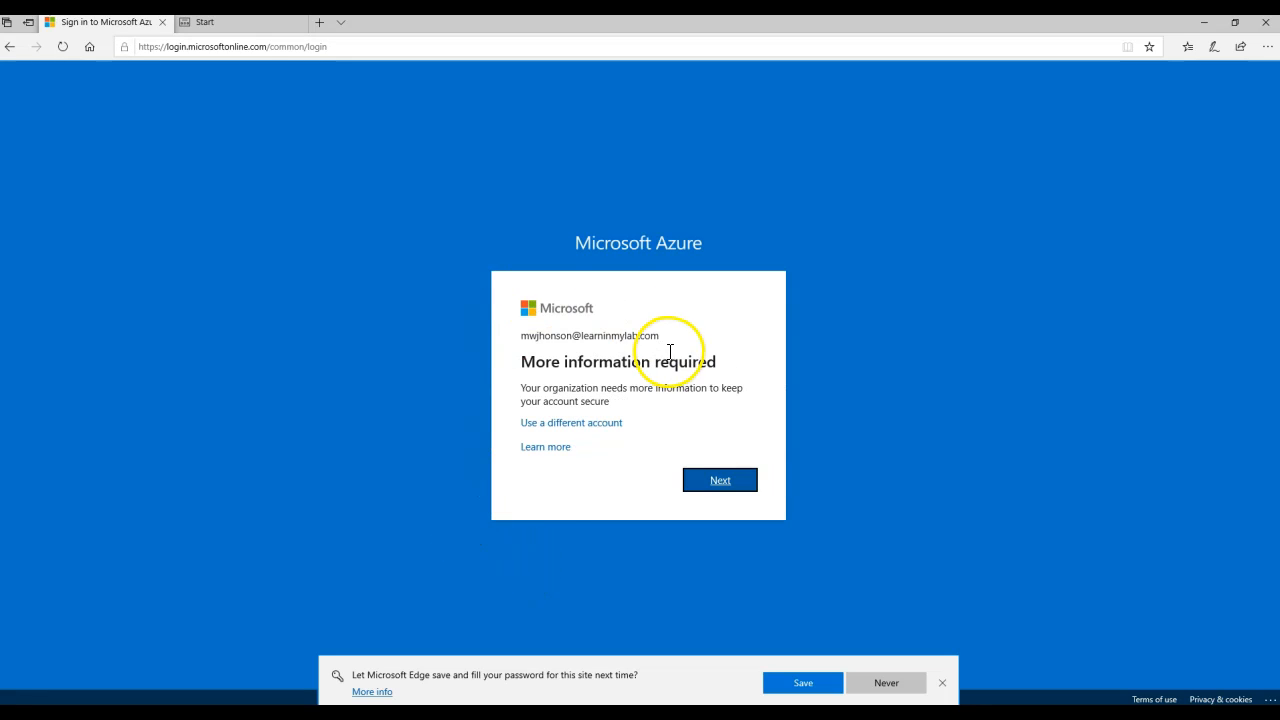
- Continue past 'More information required' to the Additional security verification page
left_click_drag(522, 388, 686, 388)
left_click(694, 400)
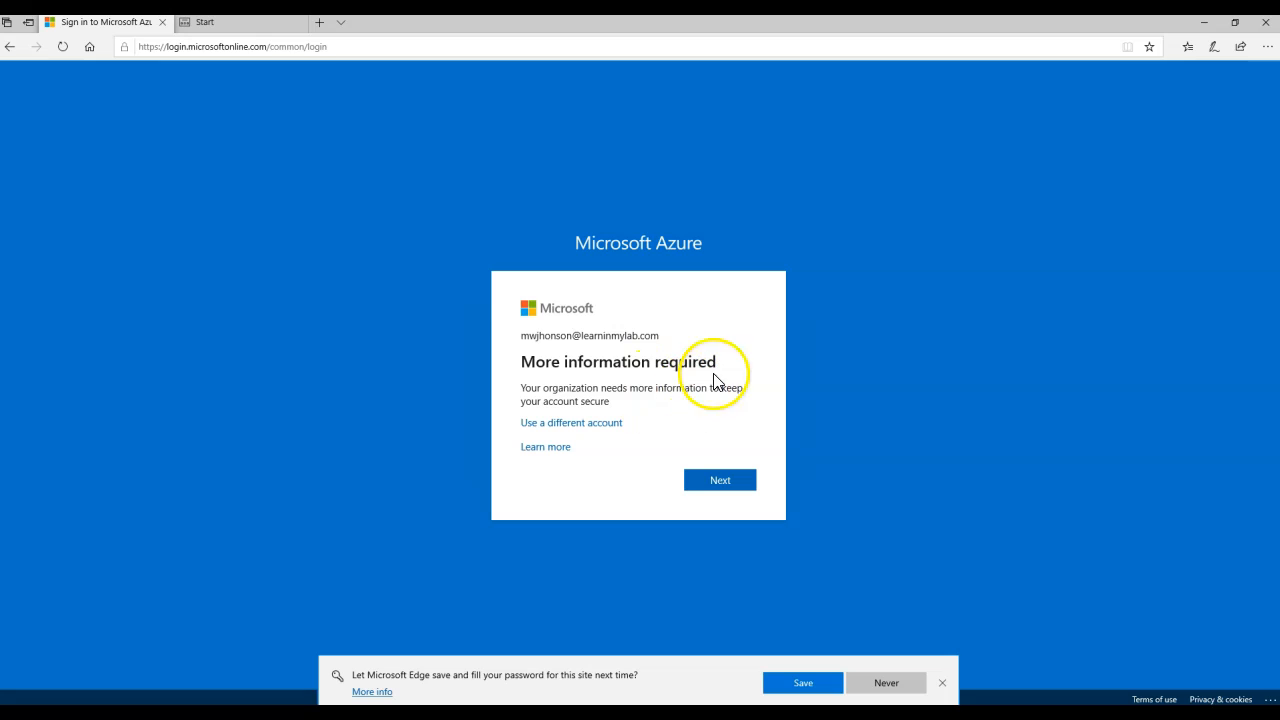
left_click(721, 480)
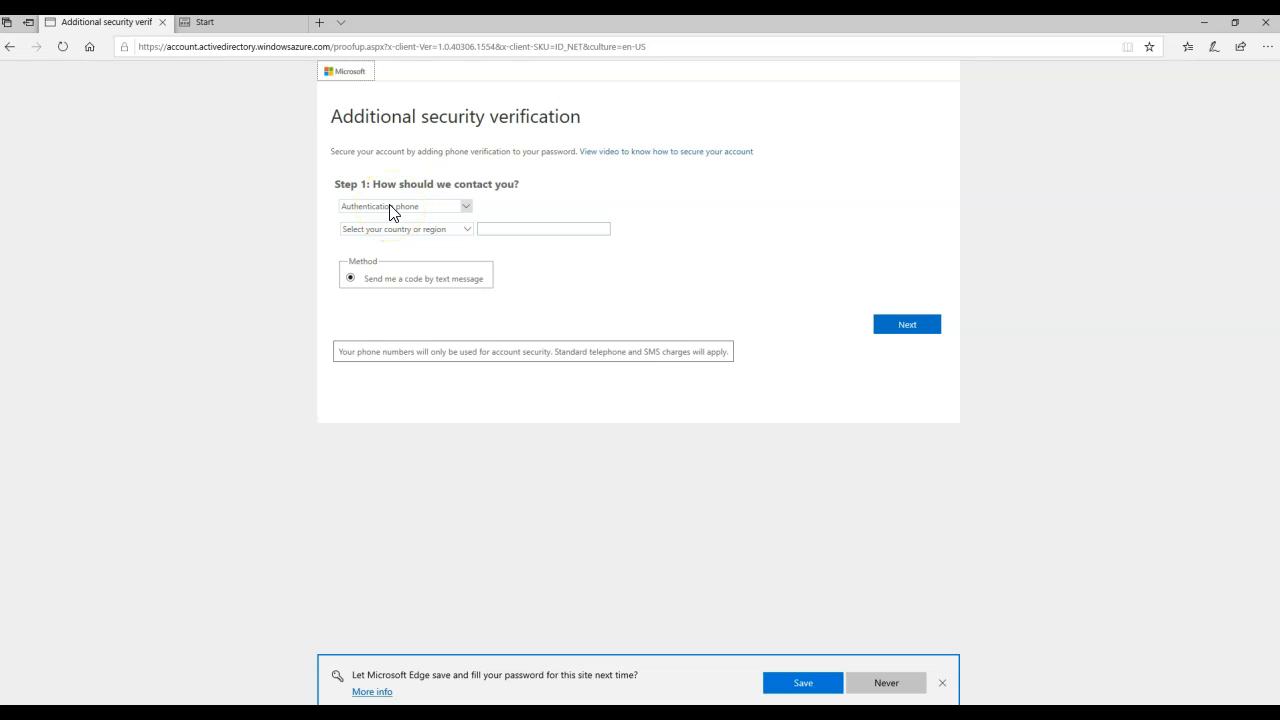
- Register the Authenticator mobile app for notification-based verification by scanning its QR code
left_click(391, 207)
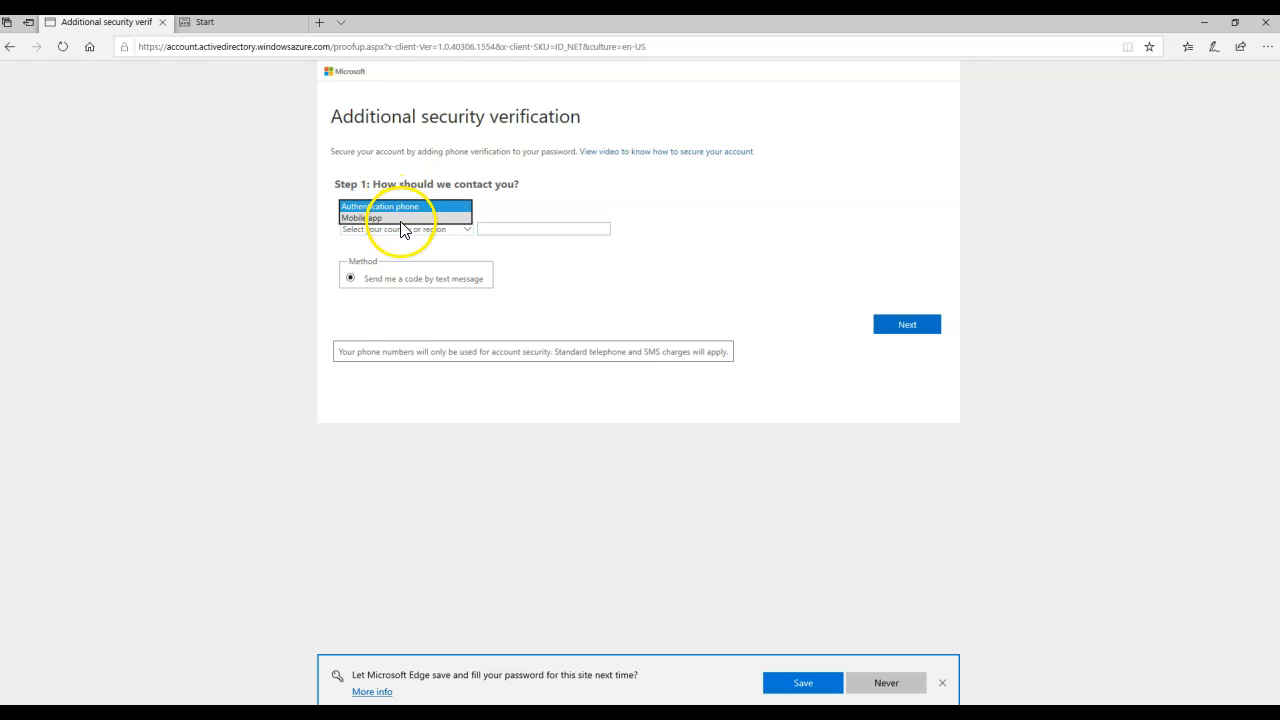
left_click(400, 218)
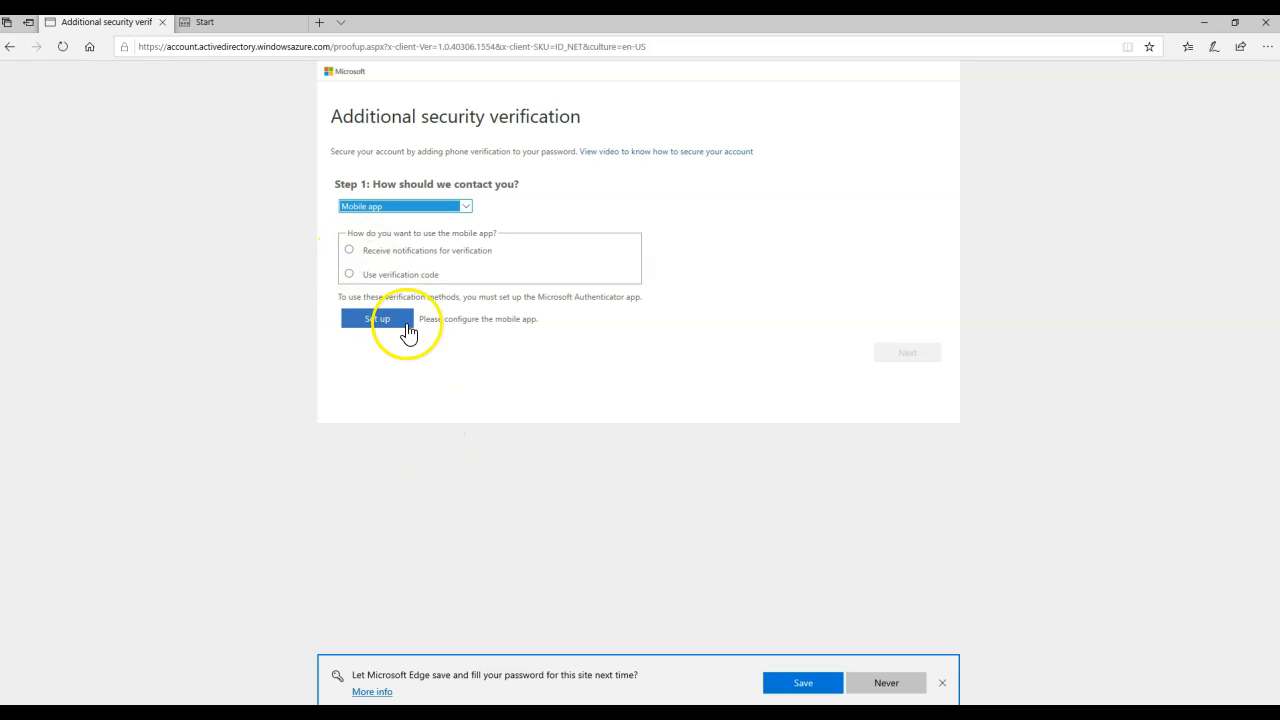
left_click(350, 250)
left_click(393, 317)
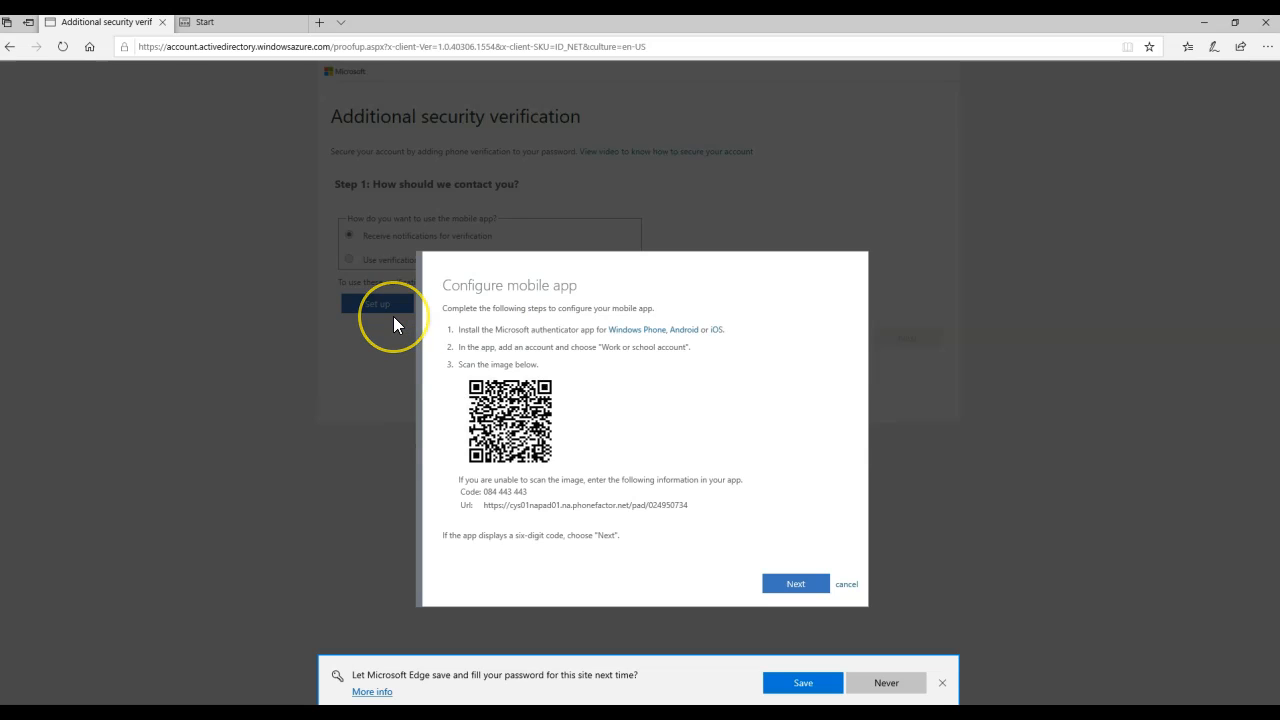
left_click(796, 584)
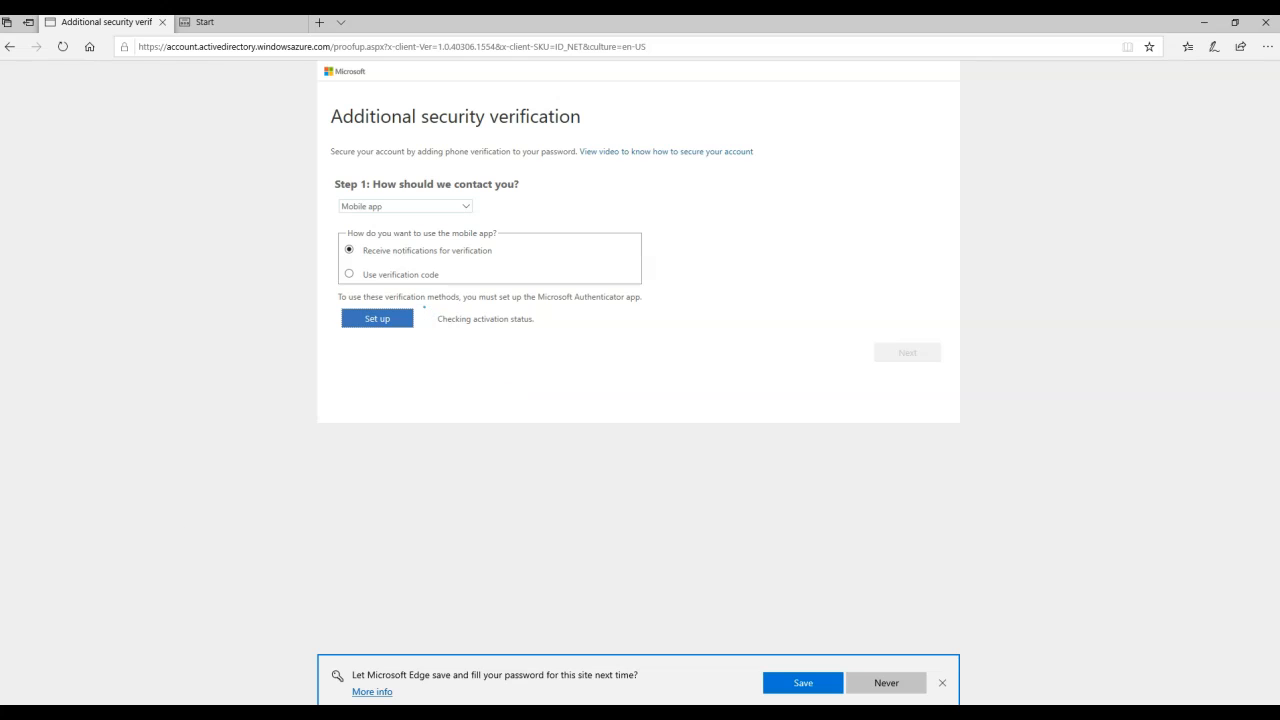
left_click(903, 354)
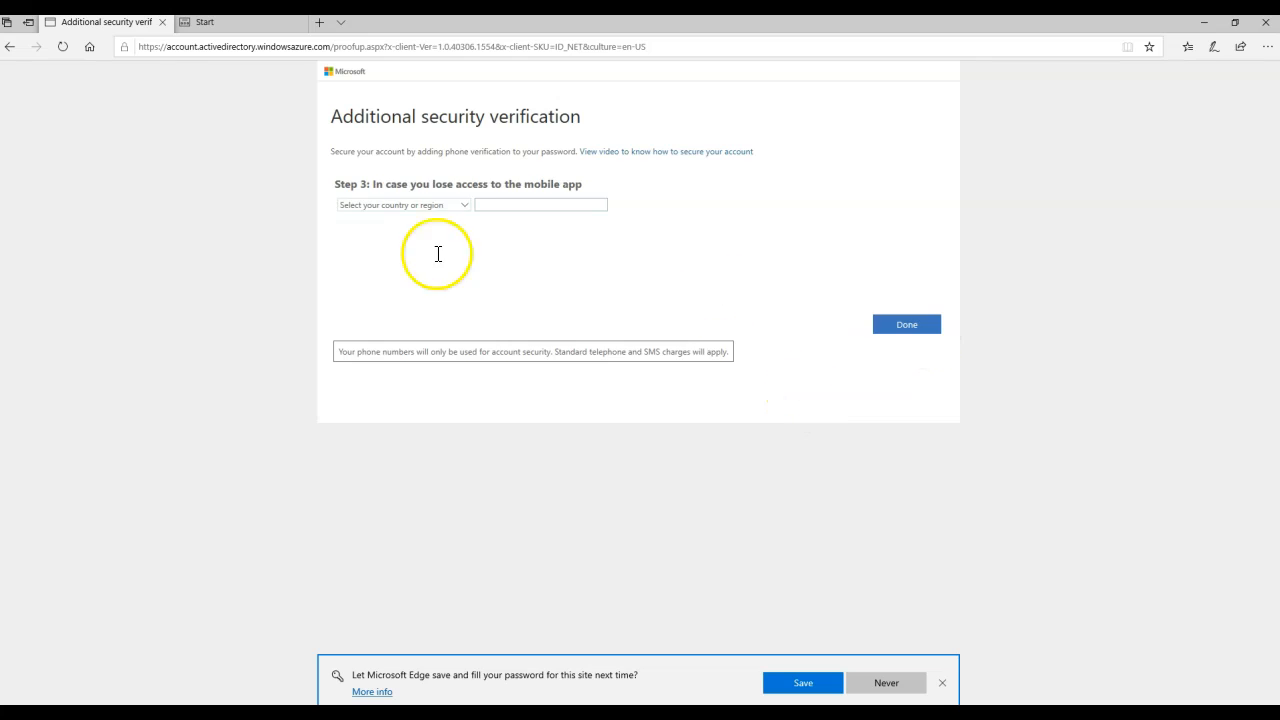
- Add a backup phone number with the Afghanistan (+93) country code and finish the verification setup
left_click(408, 207)
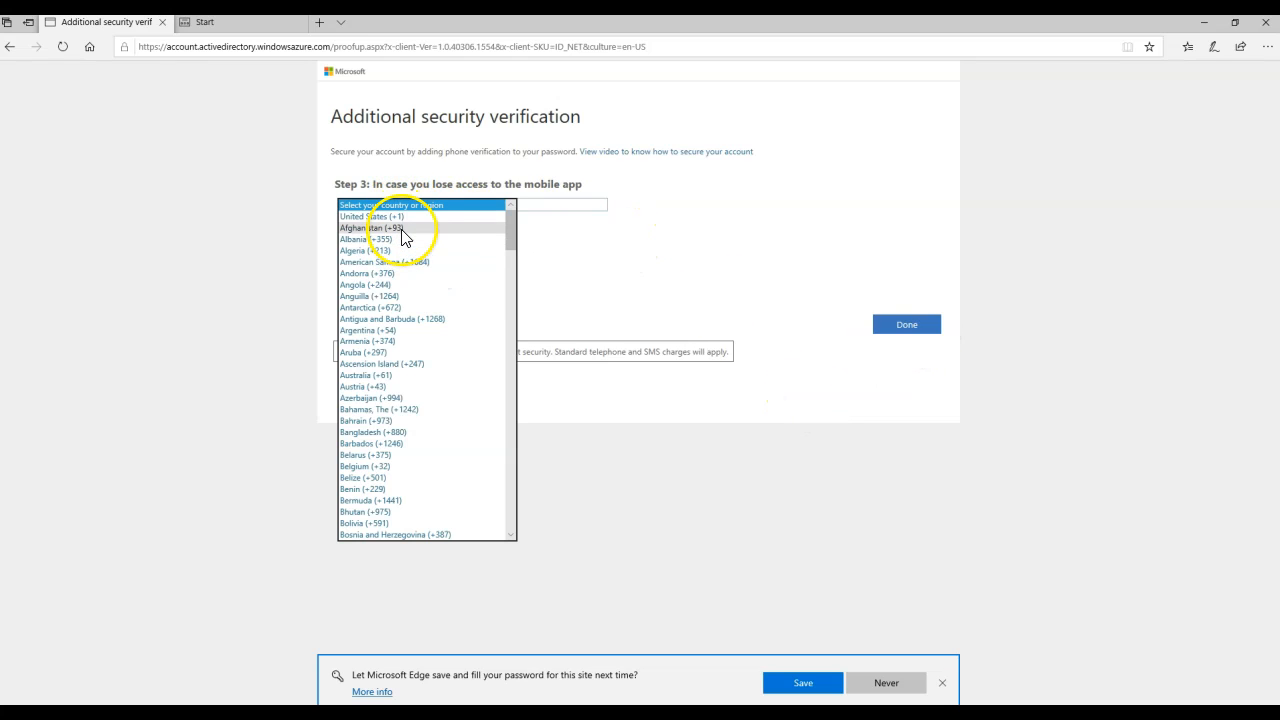
left_click(403, 228)
left_click(542, 205)
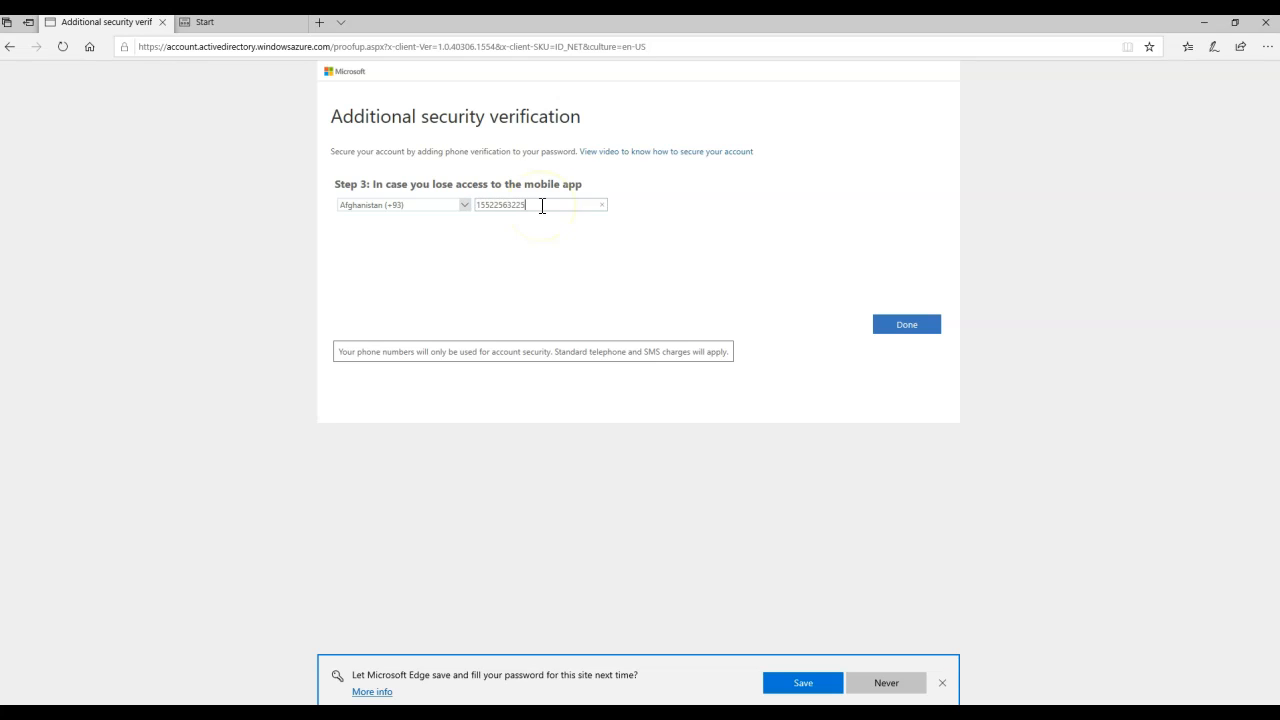
left_click(895, 326)
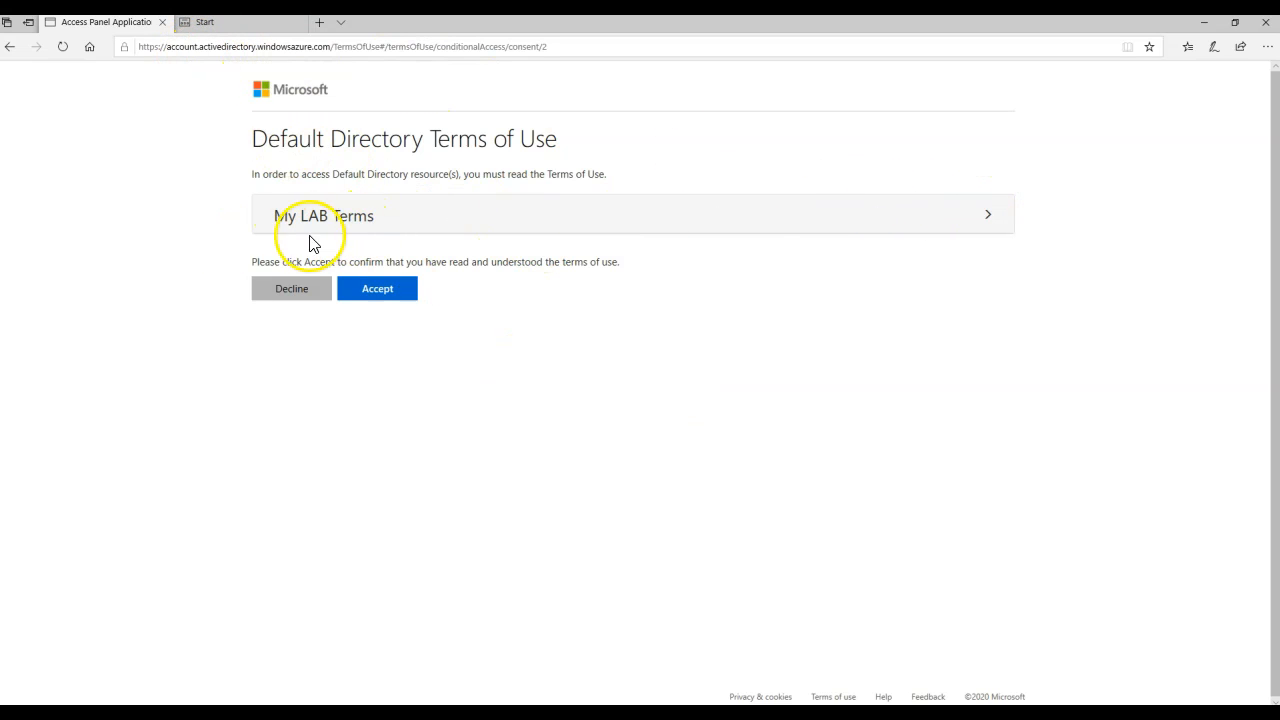
- Expand and scroll through the My LAB Terms document, then accept the Default Directory terms
left_click(368, 222)
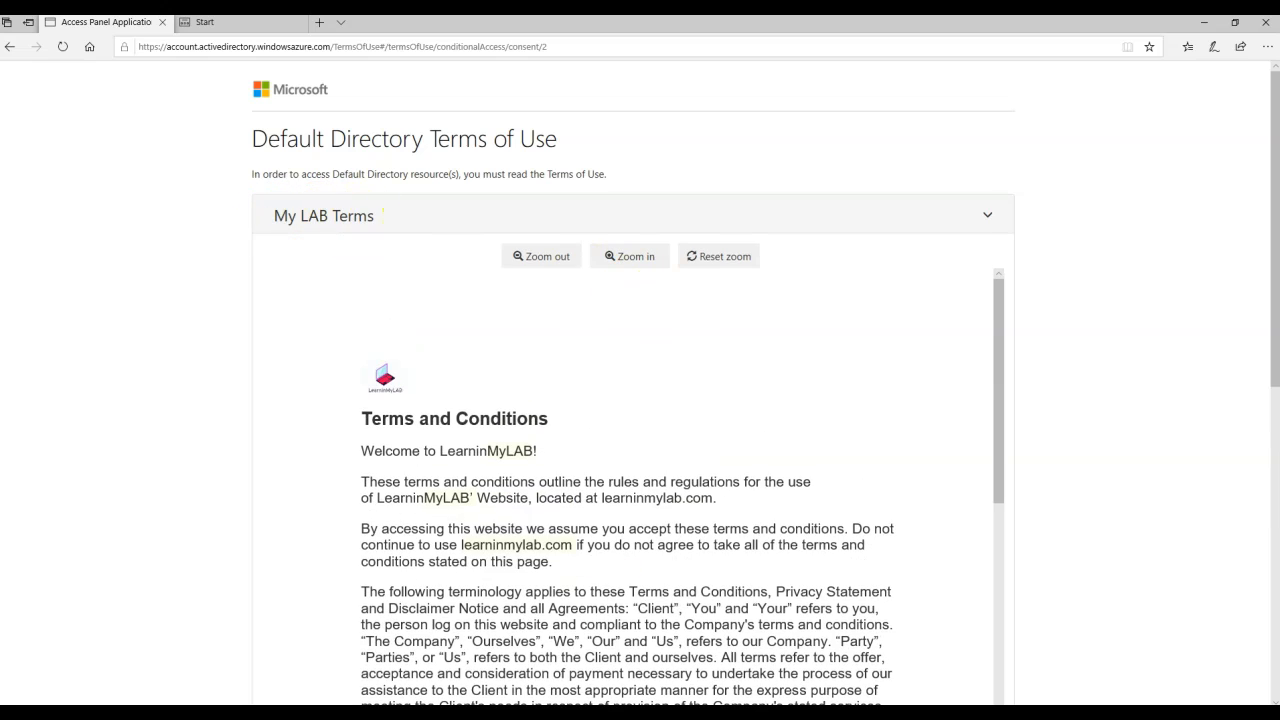
scroll(666, 543, "down", 10)
scroll(700, 522, "down", 10)
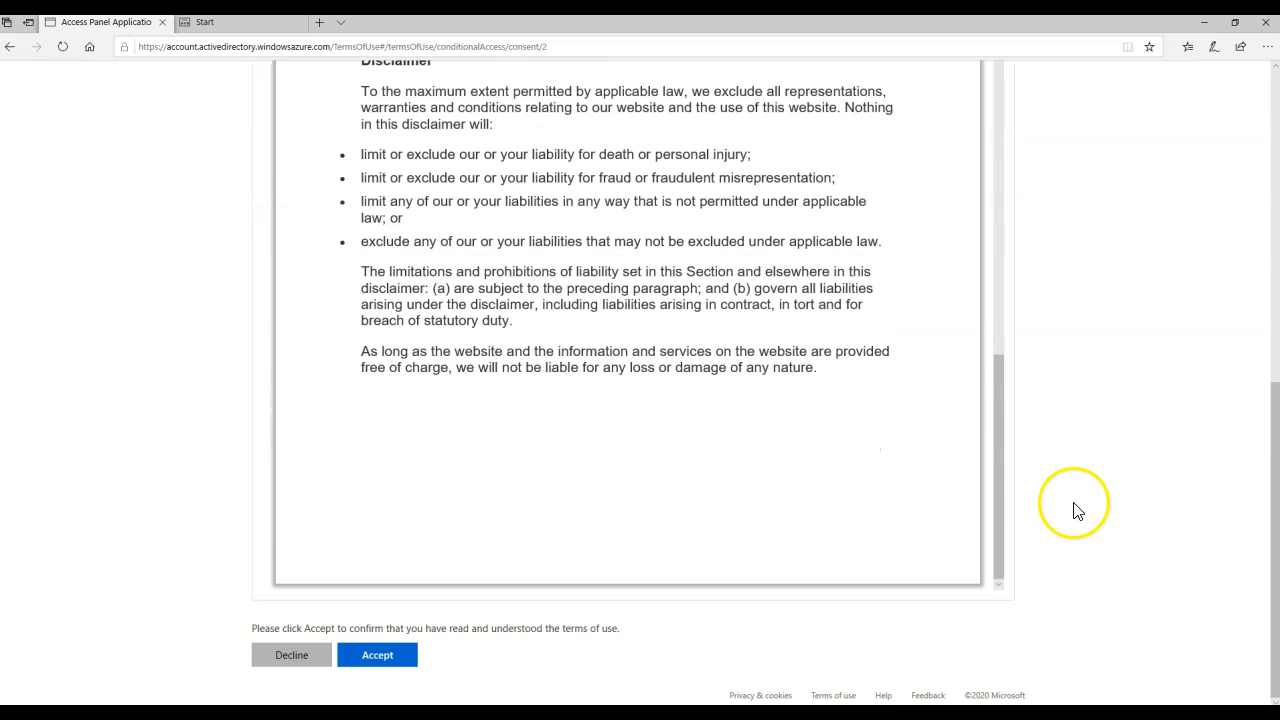
left_click(392, 657)
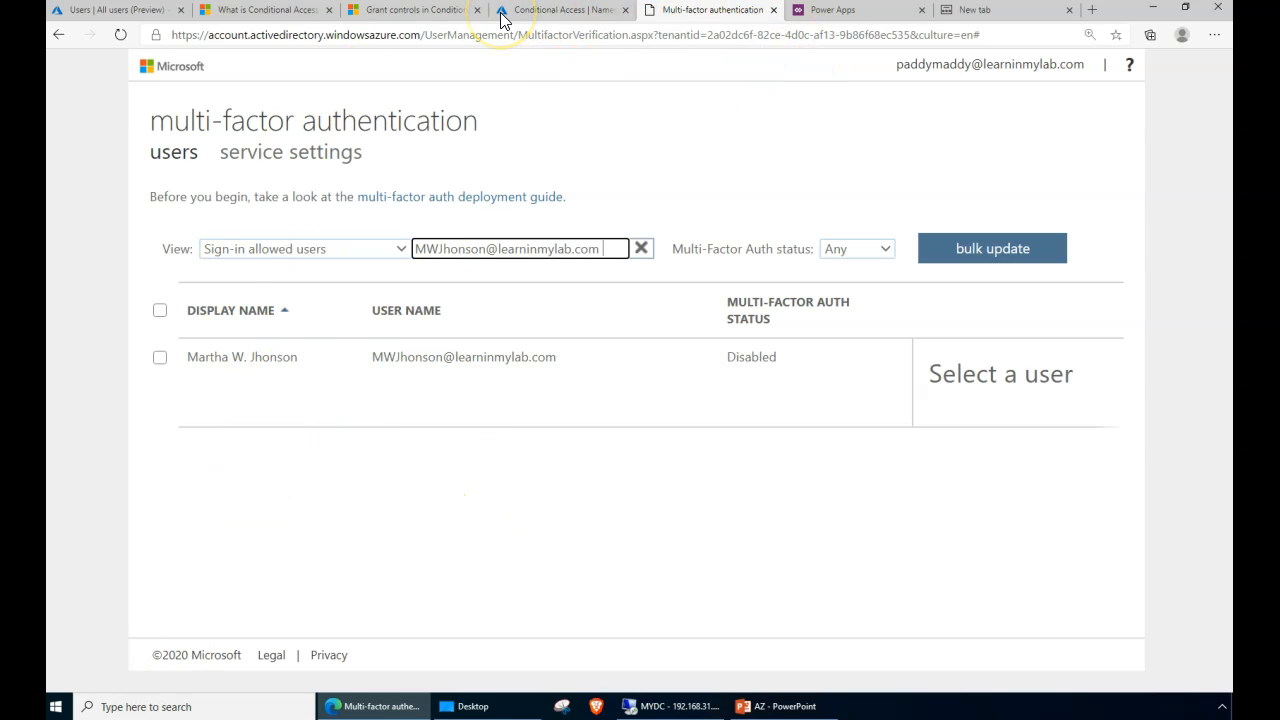
- In Conditional Access Terms of use, list the 2 accepted consents for All MFA Enabled Users
left_click(560, 20)
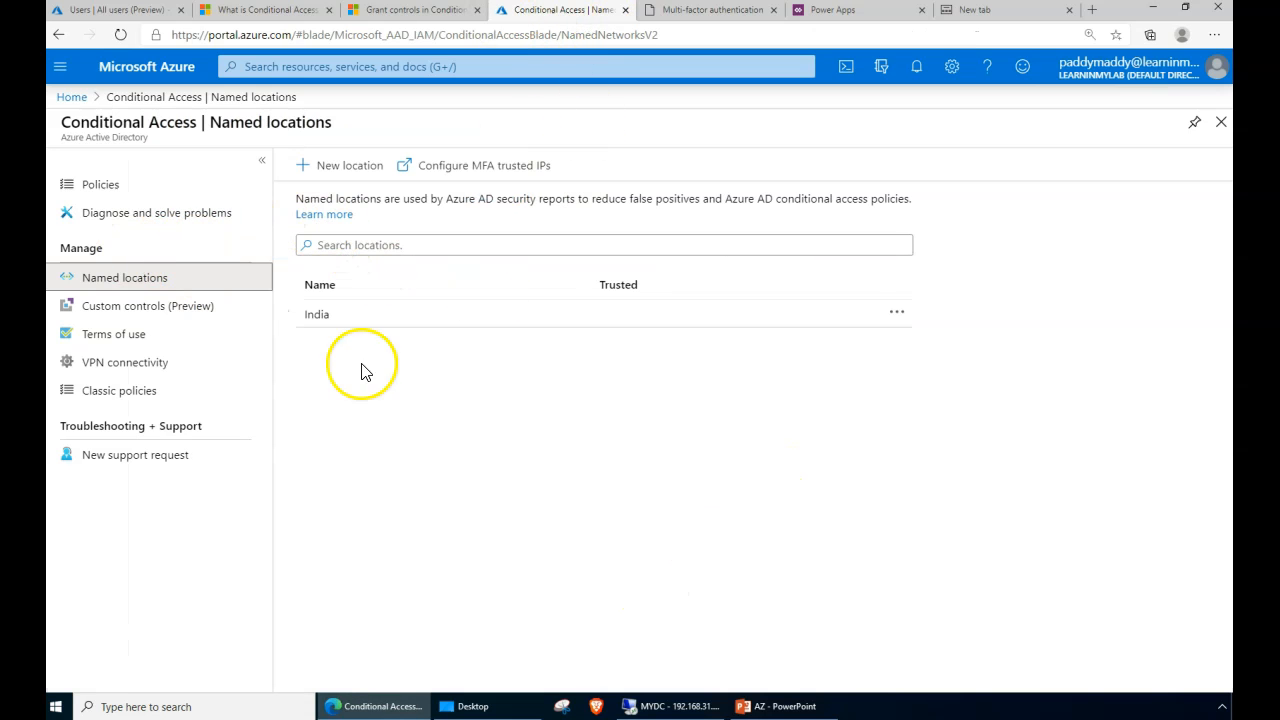
left_click(125, 347)
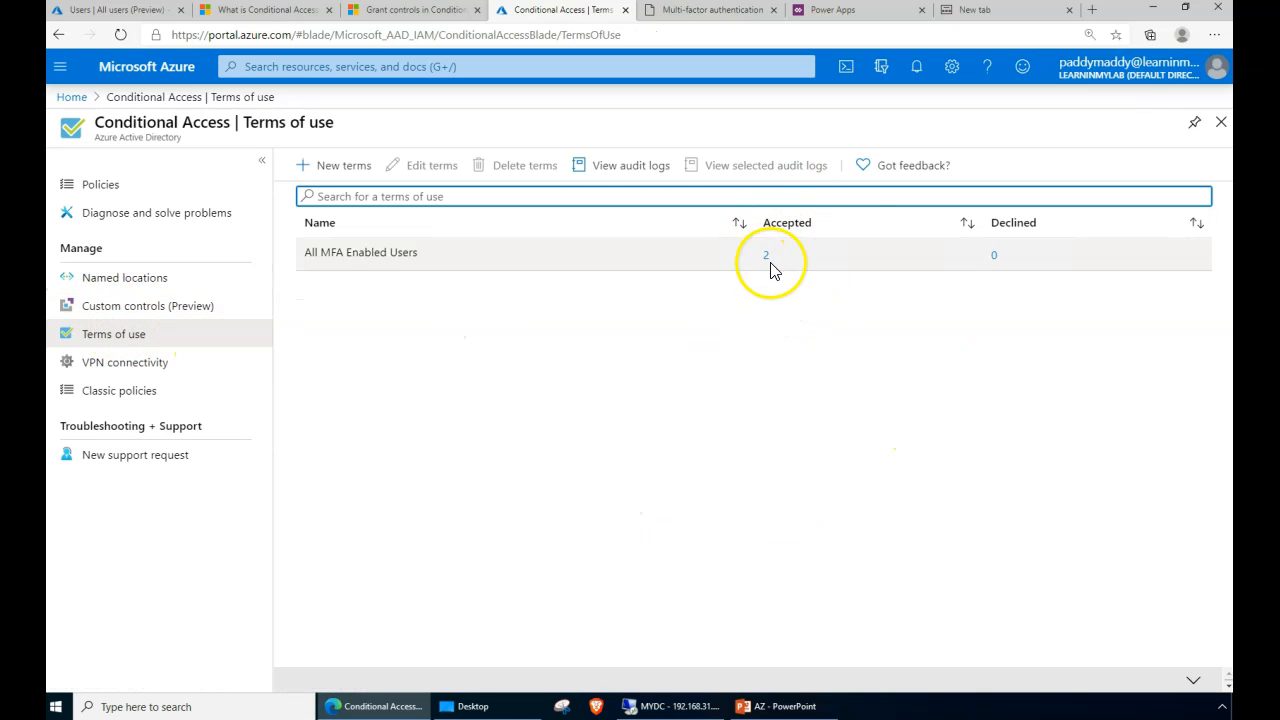
left_click(767, 258)
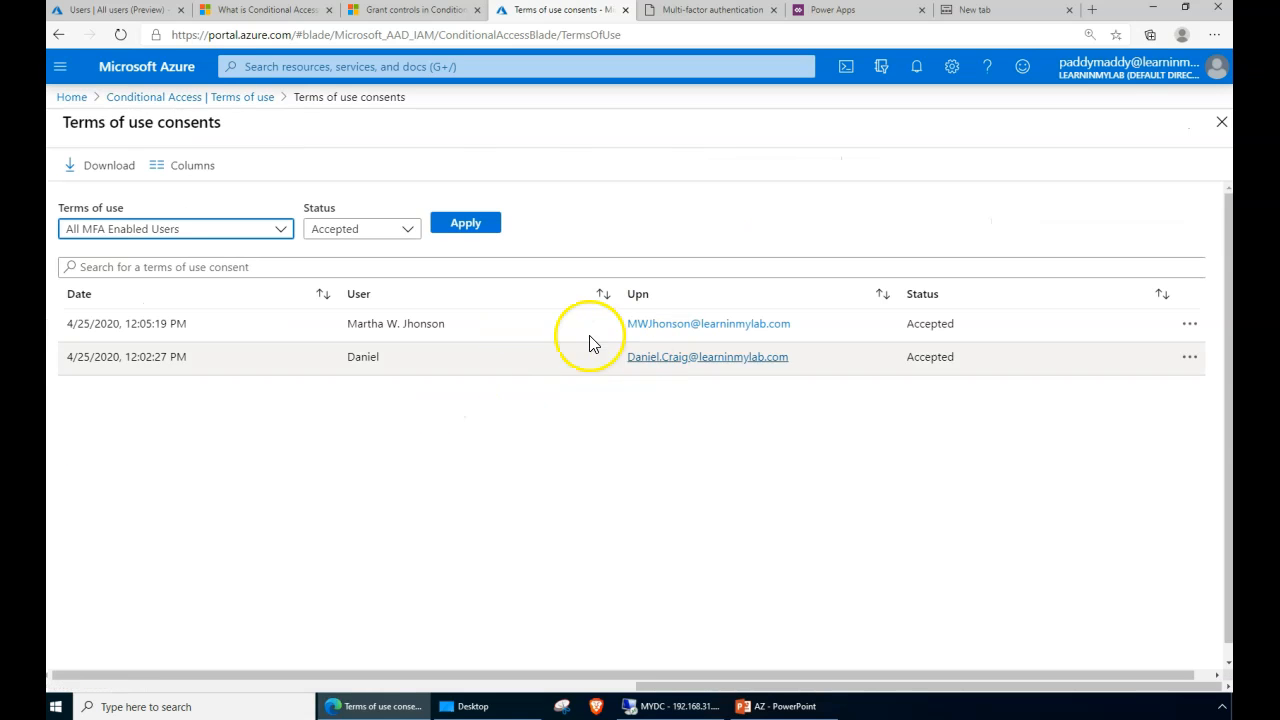
left_click_drag(104, 318, 700, 562)
left_click(700, 562)
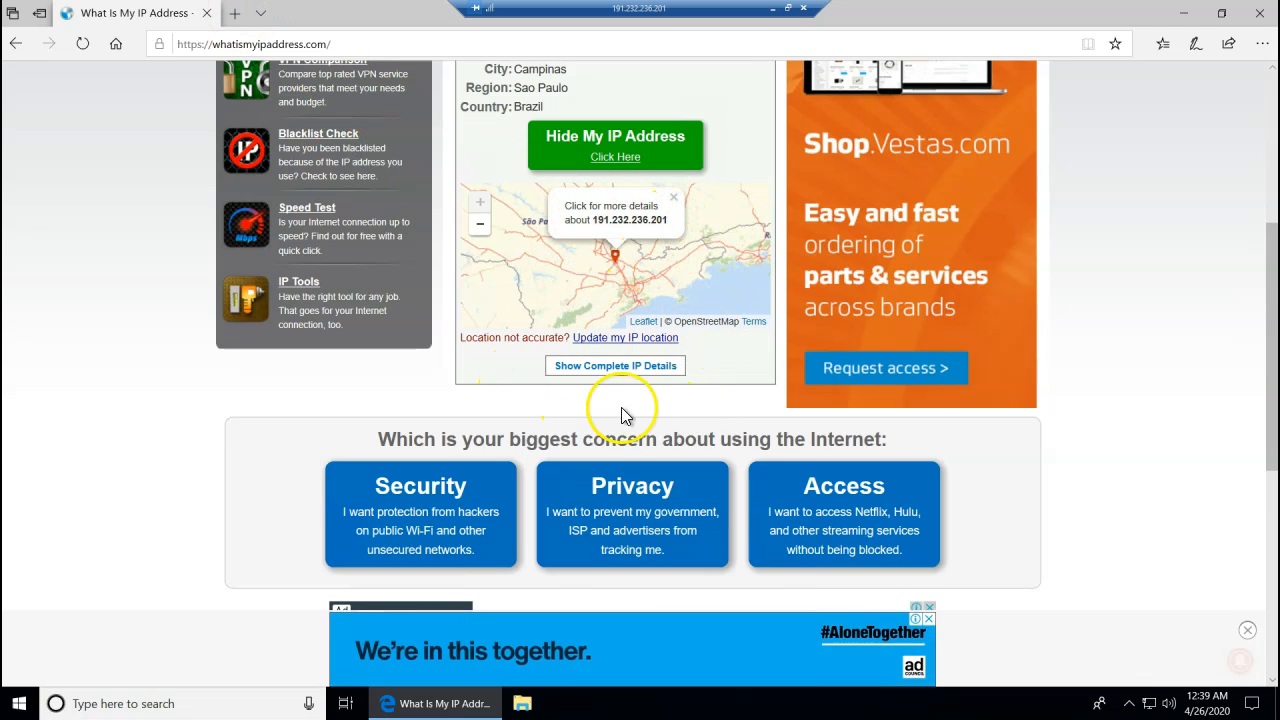
- Confirm the IP location reads Brazil, then load portal.azure.com in a new tab and submit the account e-mail
scroll(1157, 434, "up", 4)
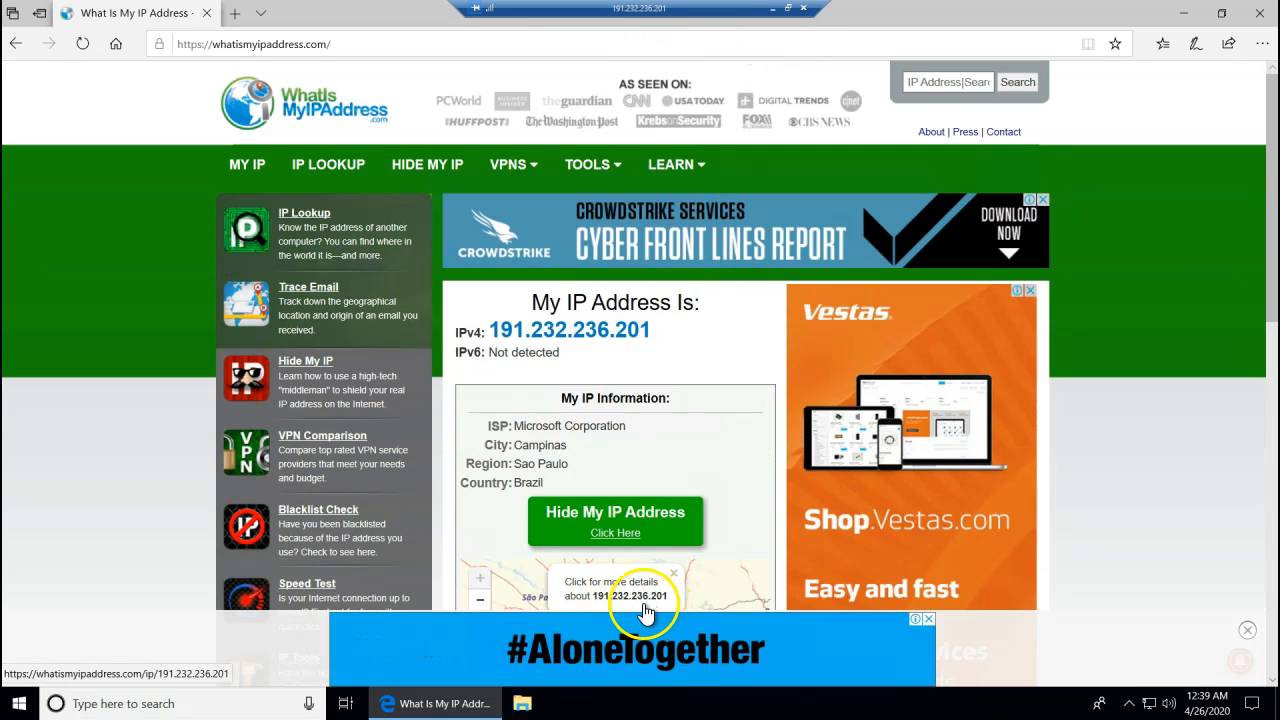
double_click(553, 485)
left_click(236, 13)
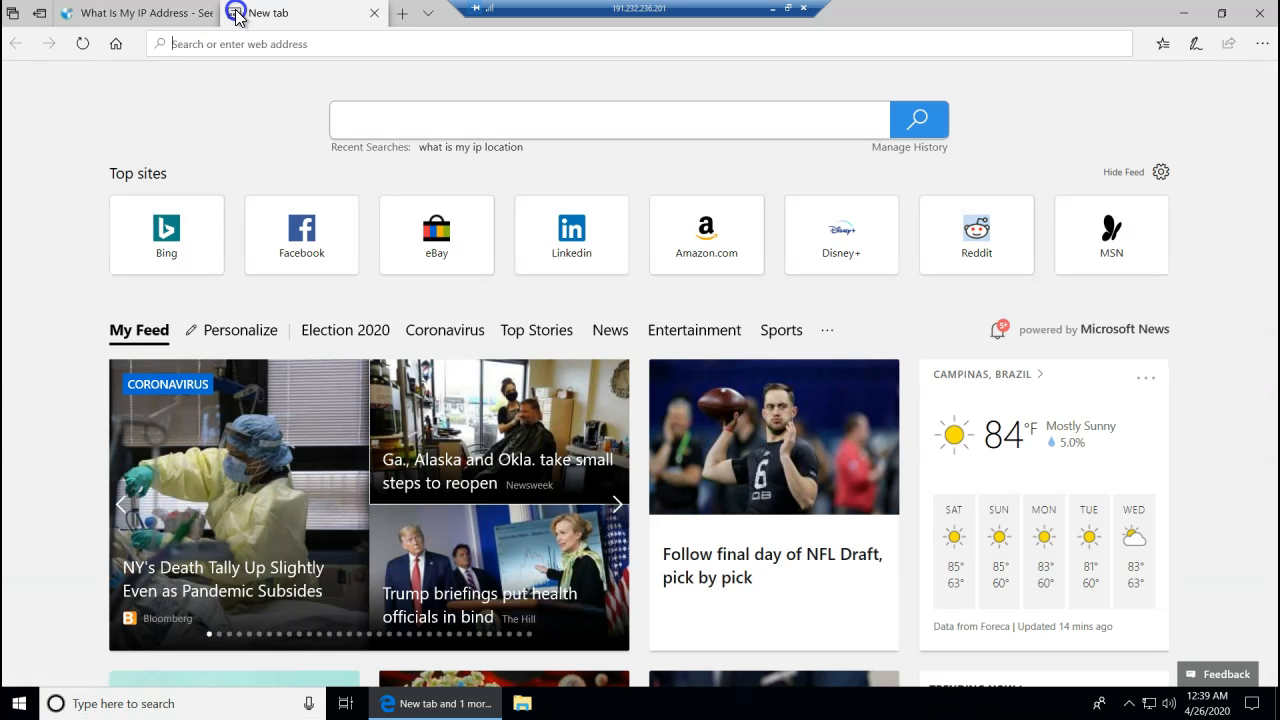
type("portal/")
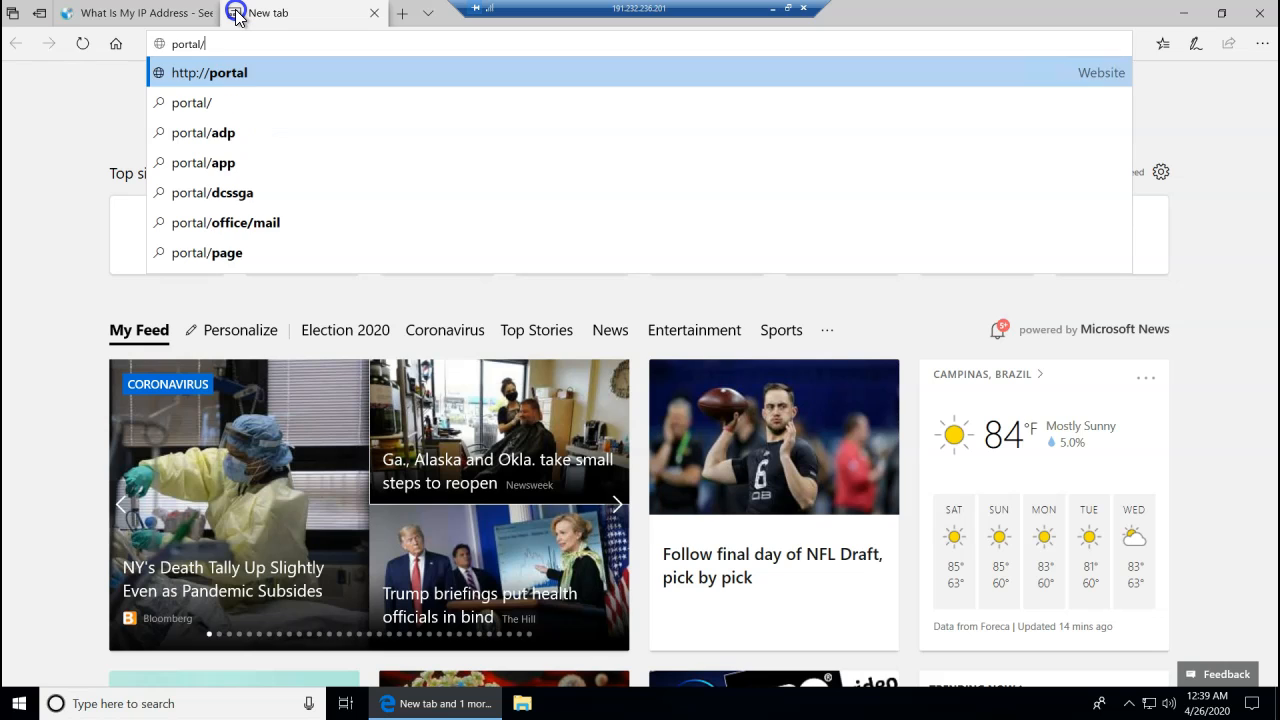
key("BackSpace")
type(".azure")
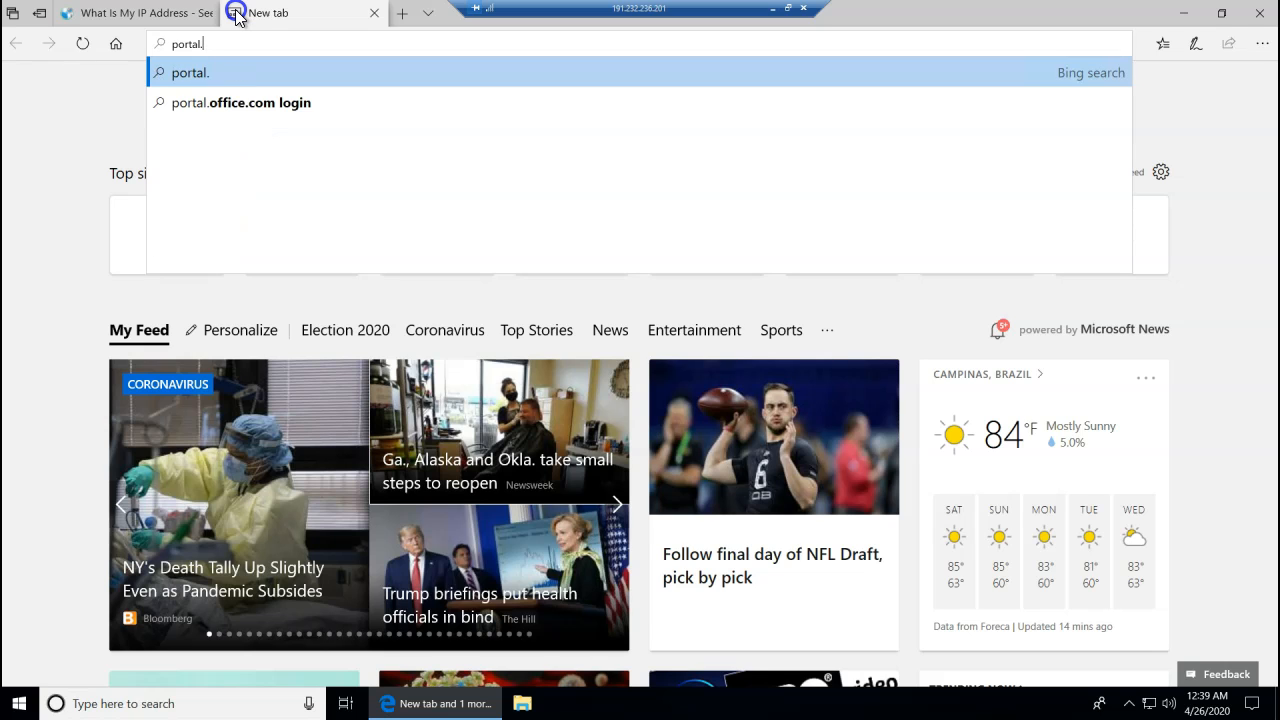
type(".com")
key("Return")
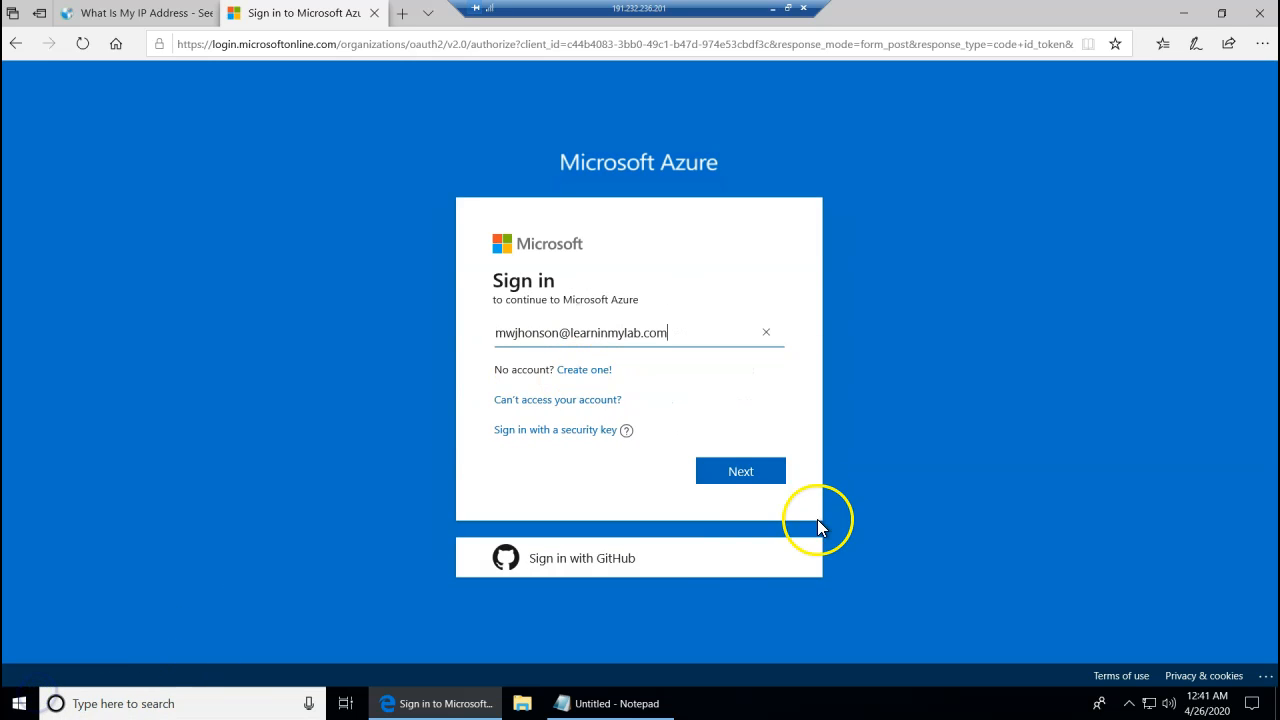
left_click(758, 479)
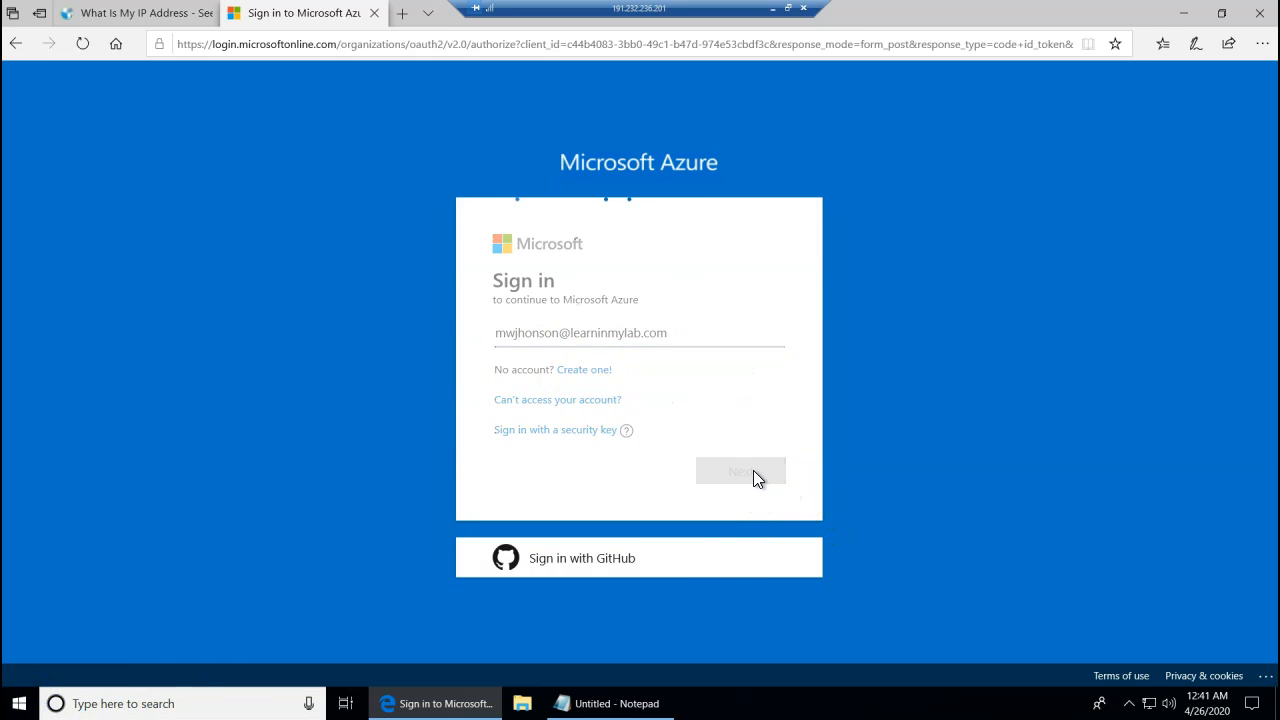
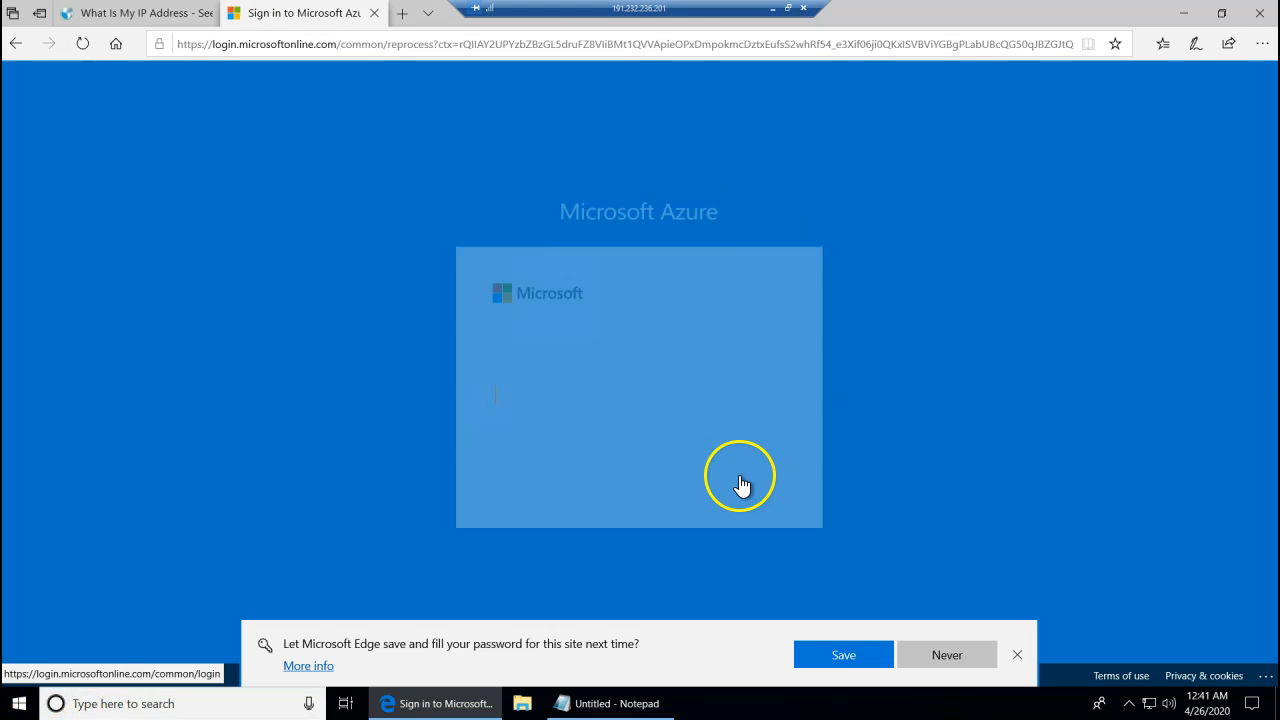
- Paste the account password to sign in to Azure, then answer No to staying signed in
left_click(600, 410)
key("ctrl+v")
left_click(722, 487)
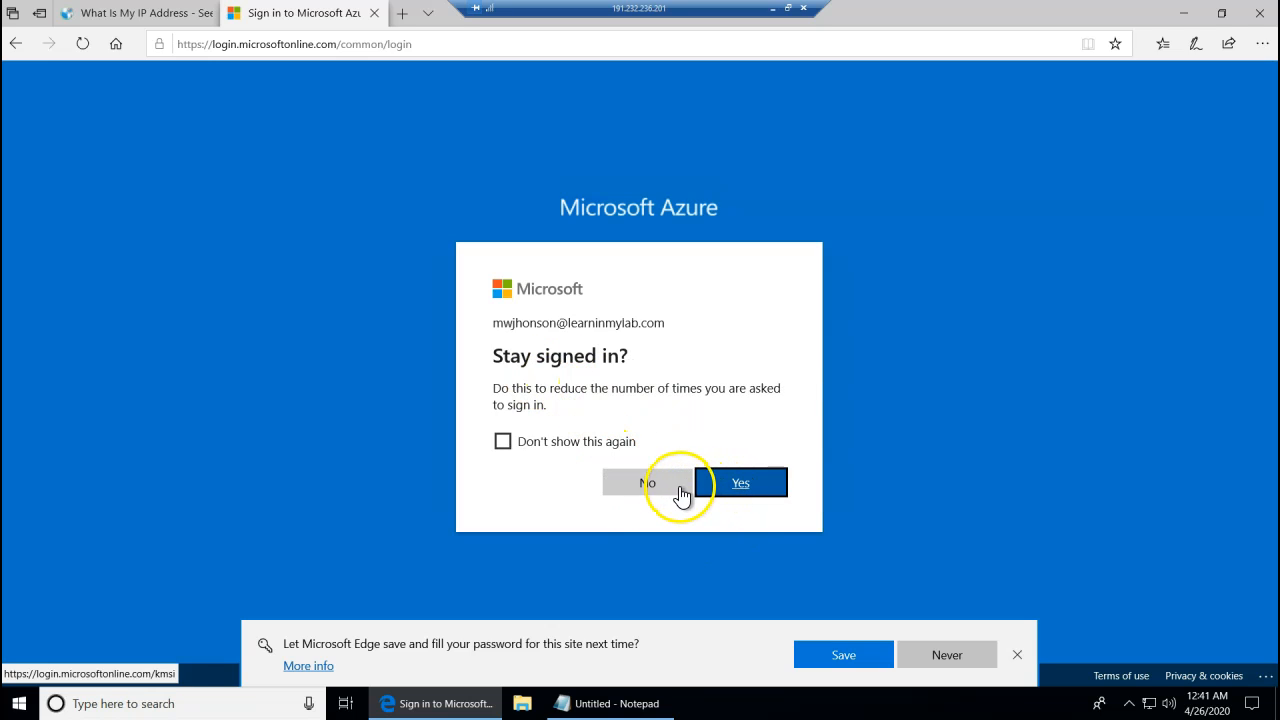
left_click(655, 482)
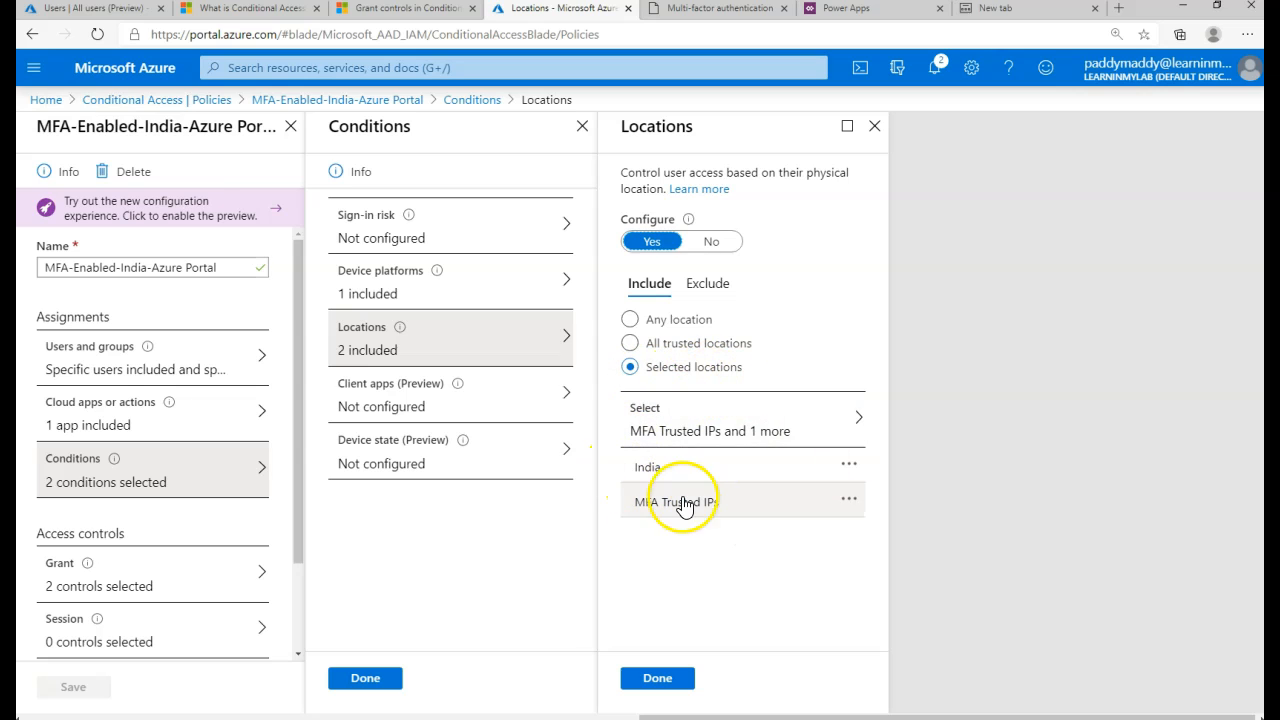
- Review the policy's Device platforms, Locations and Grant settings, then go back to the Policies list
left_click(436, 282)
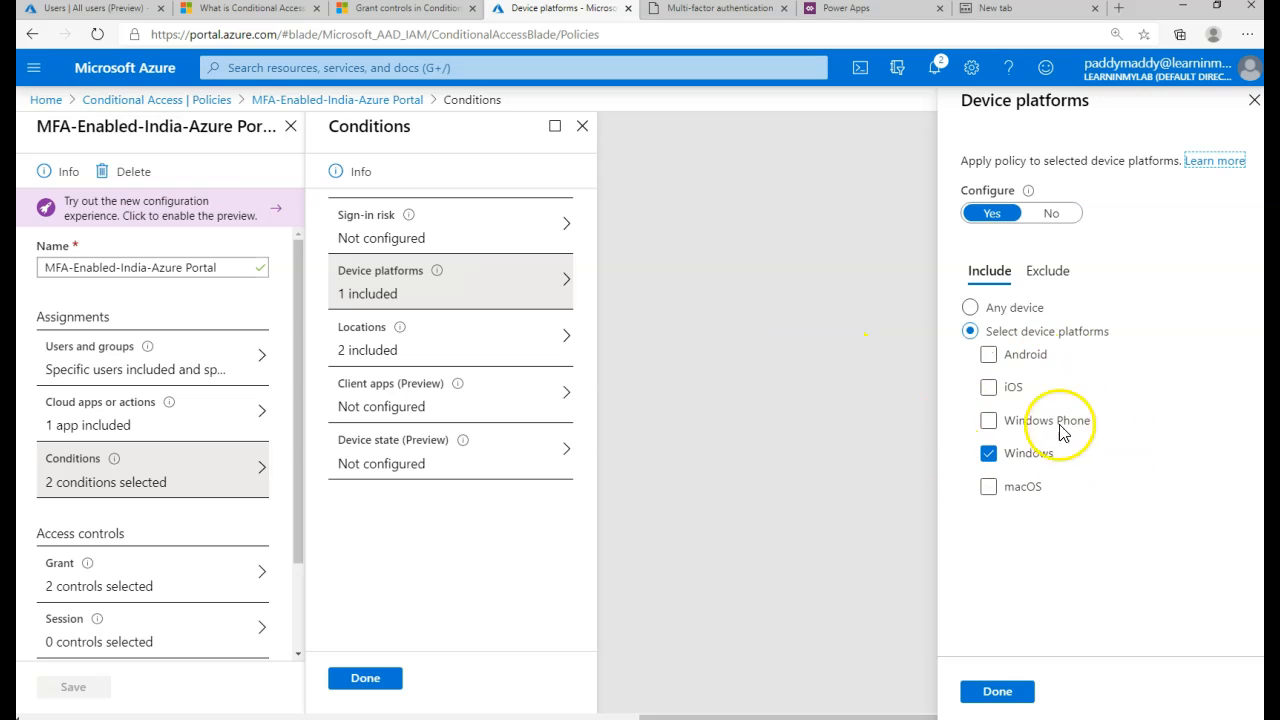
left_click(440, 350)
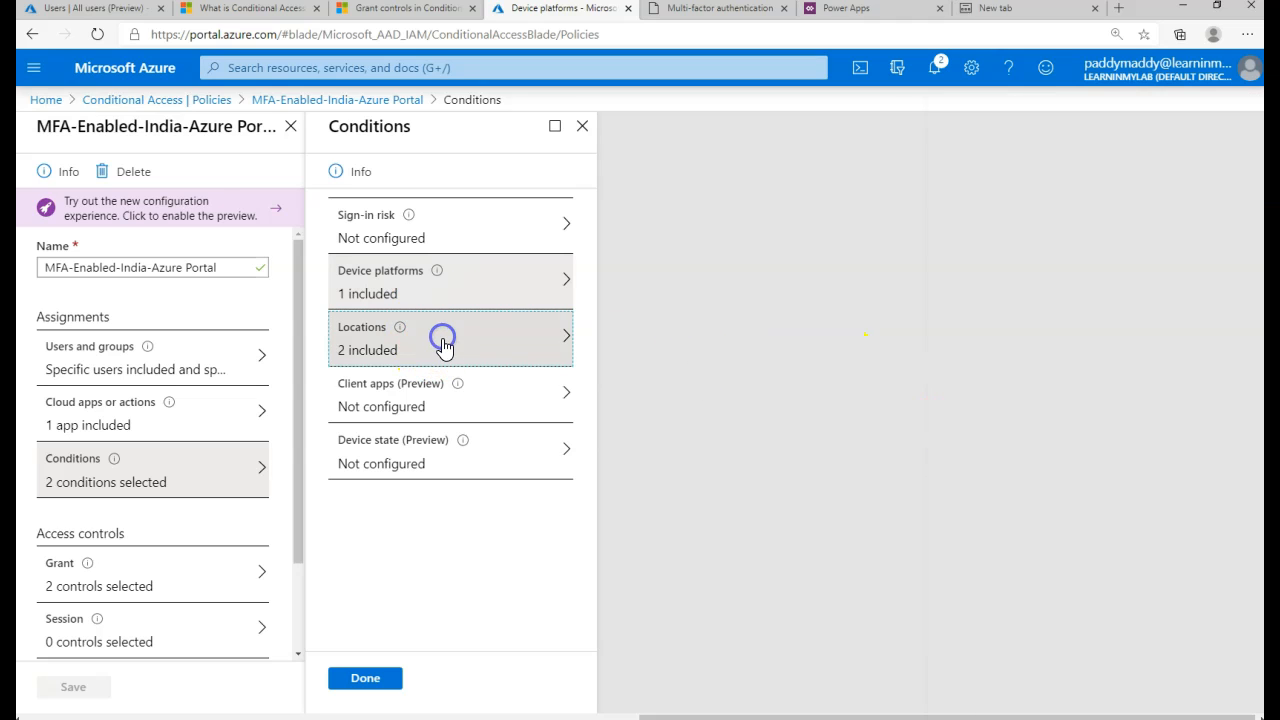
left_click(113, 590)
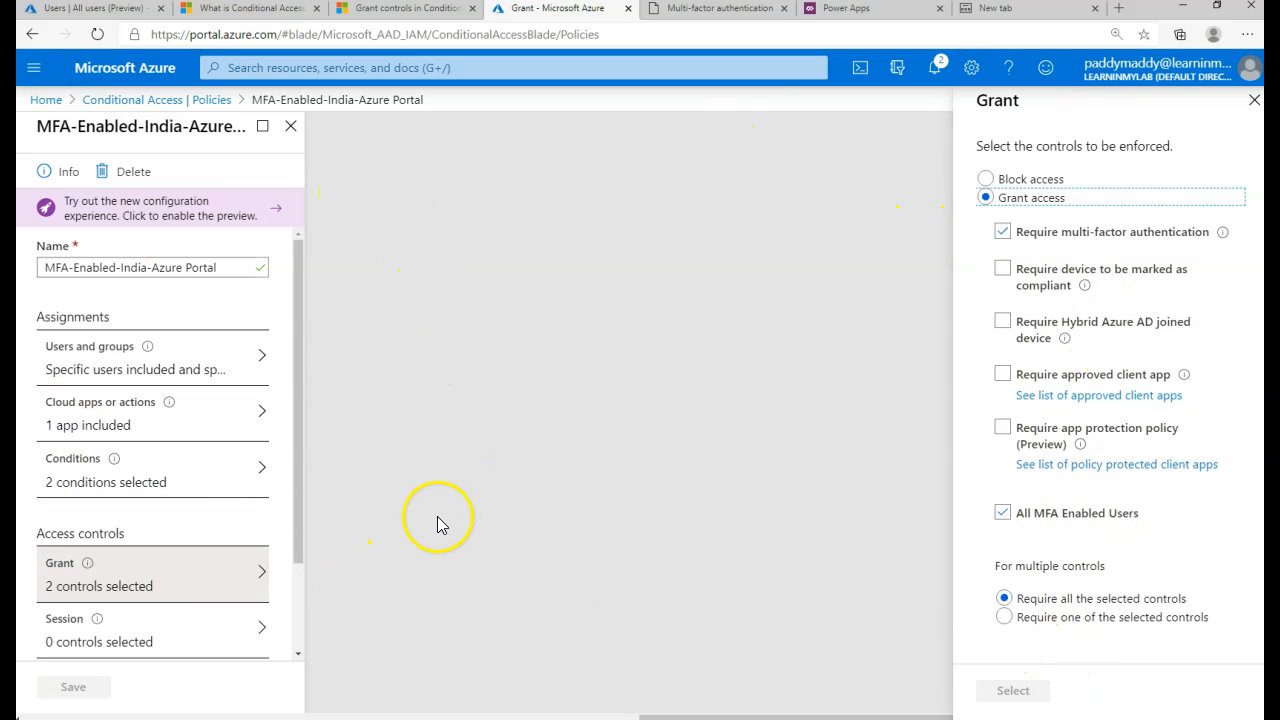
left_click(200, 104)
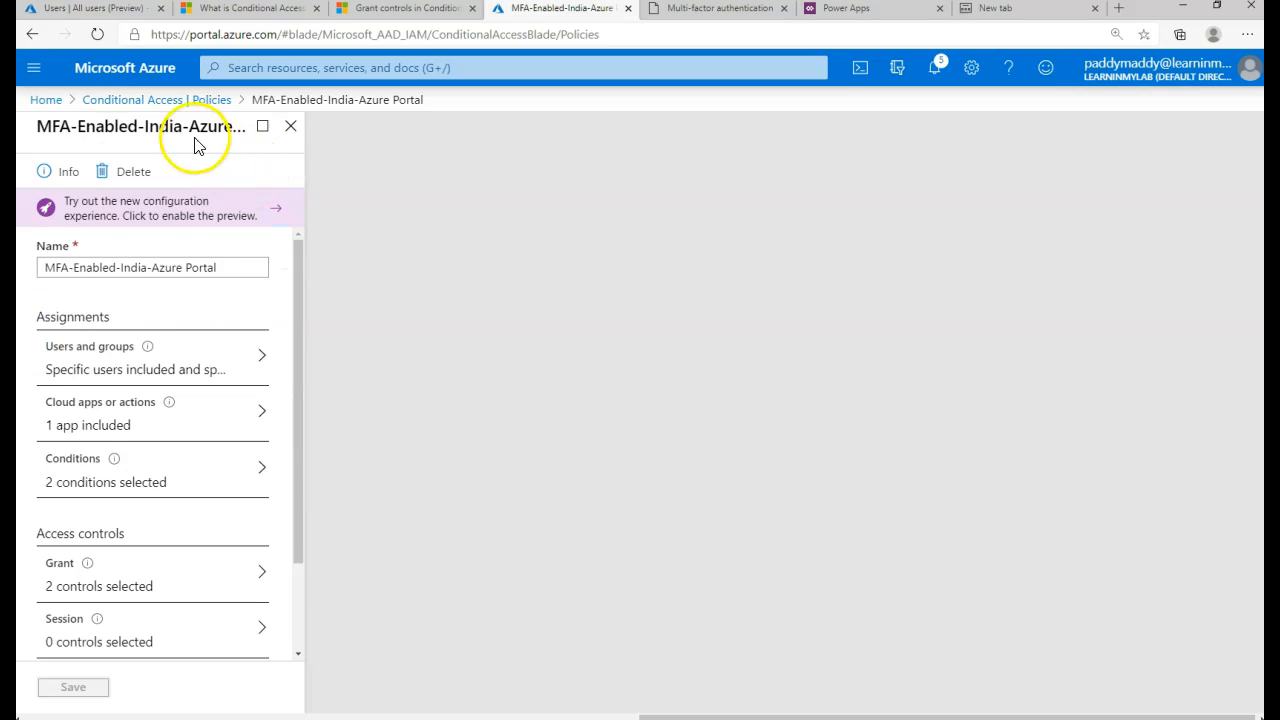
left_click(167, 103)
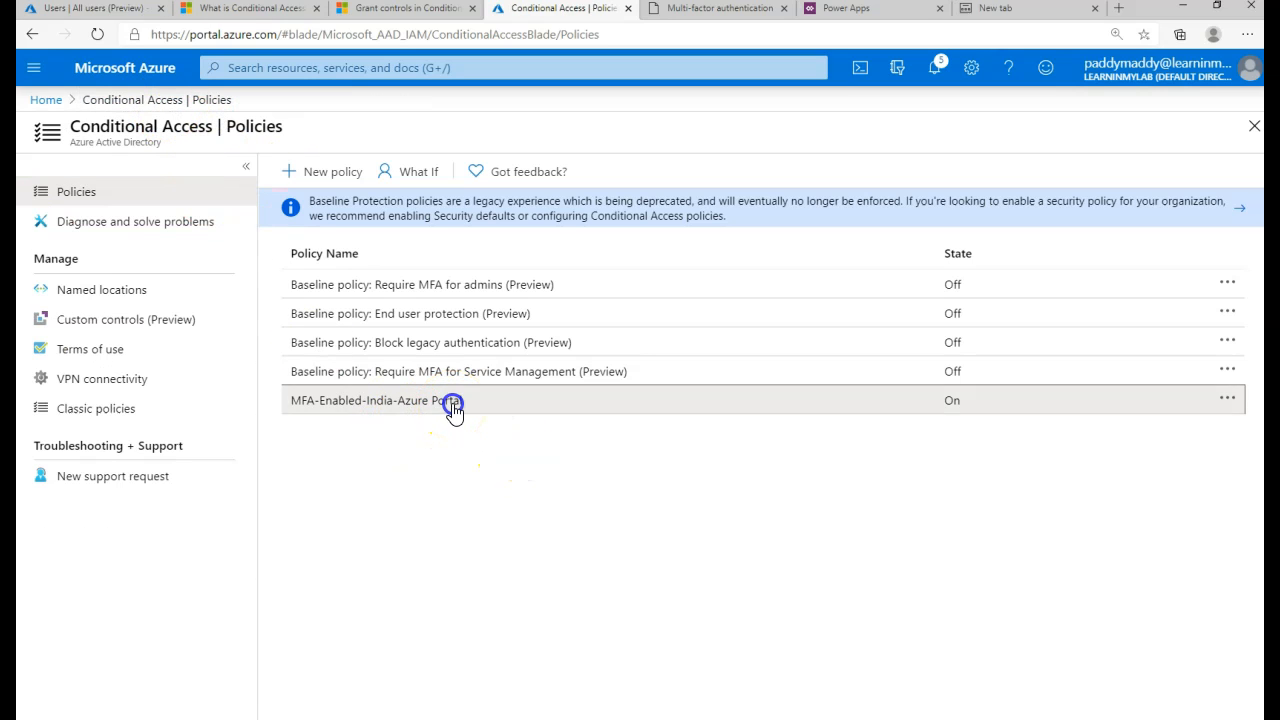
- In the MFA-Enabled-India-Azure Portal policy's conditions, turn the Device platforms condition off
left_click(453, 404)
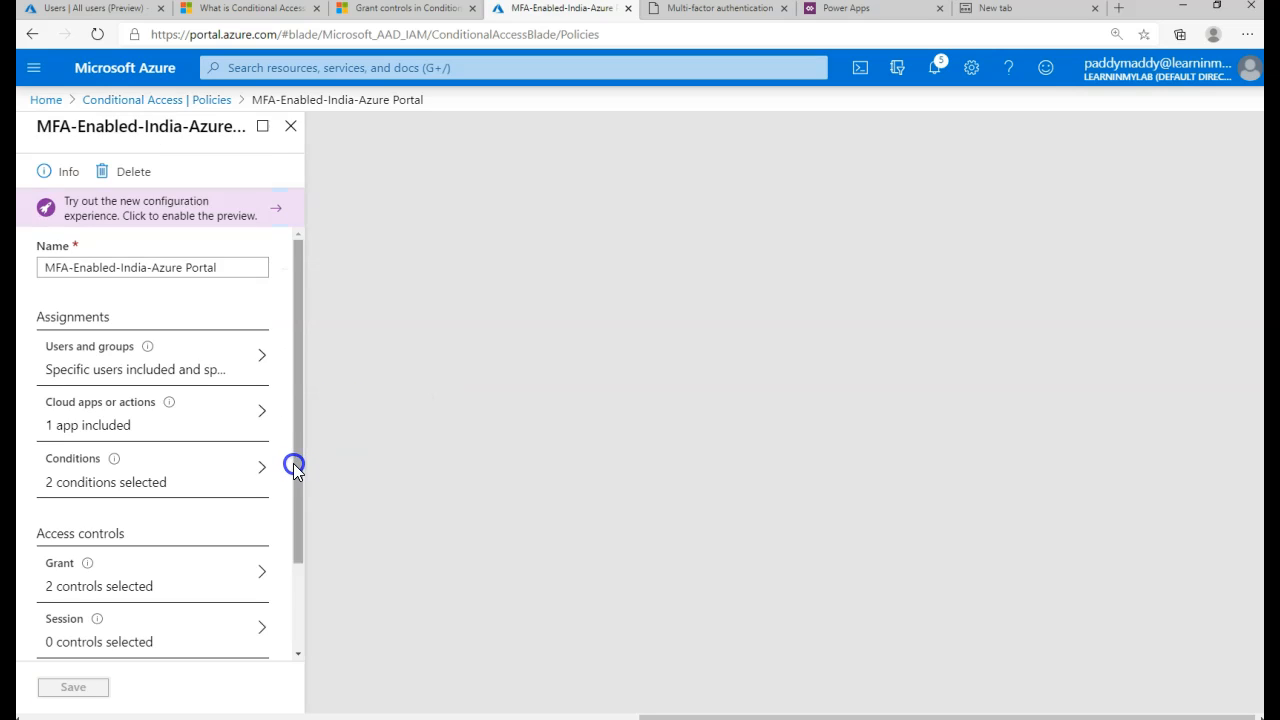
left_click(110, 485)
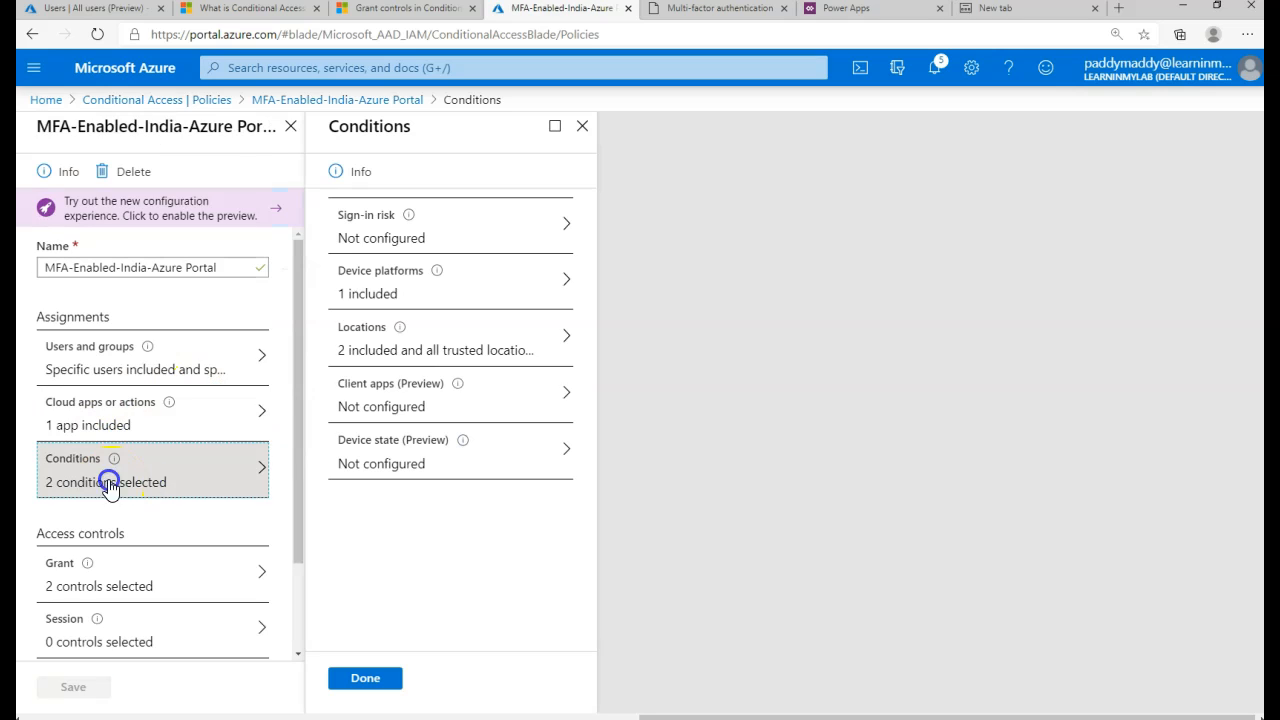
left_click(443, 284)
left_click(958, 331)
left_click(985, 309)
left_click(1057, 214)
left_click(989, 689)
- Set Locations to include Any location and exclude India and MFA Trusted IPs
left_click(421, 338)
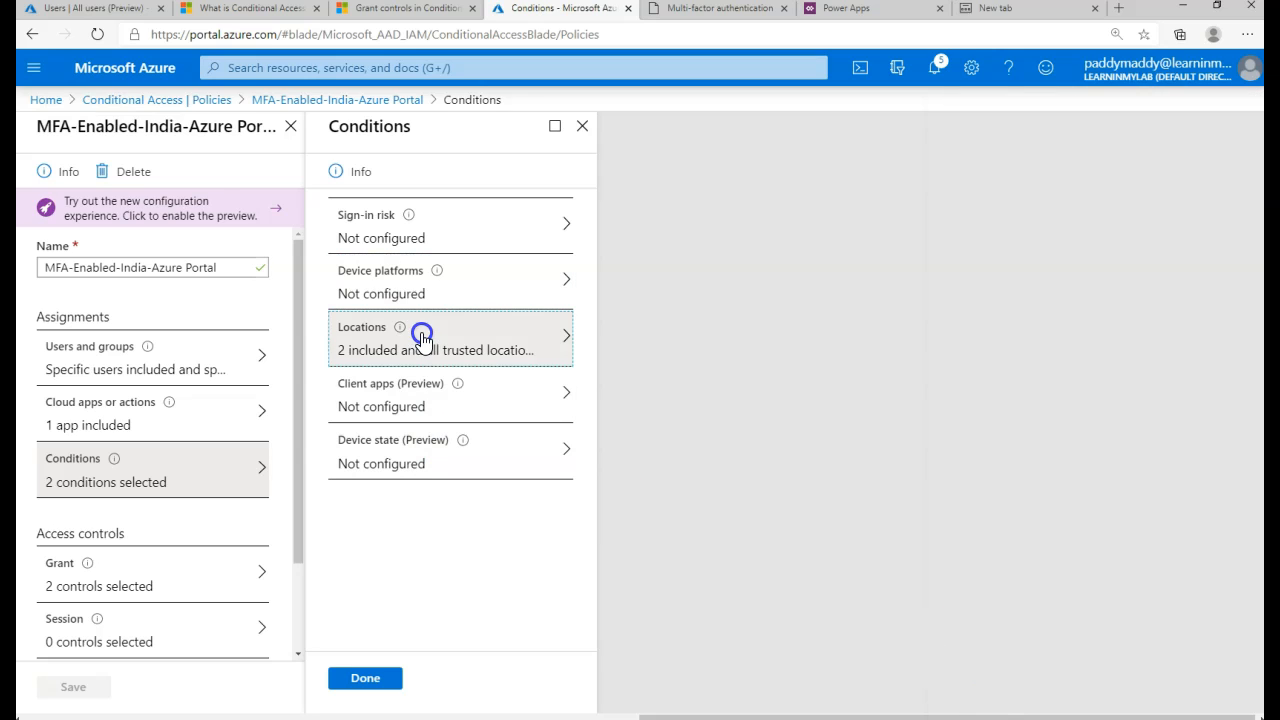
left_click(656, 388)
left_click(632, 319)
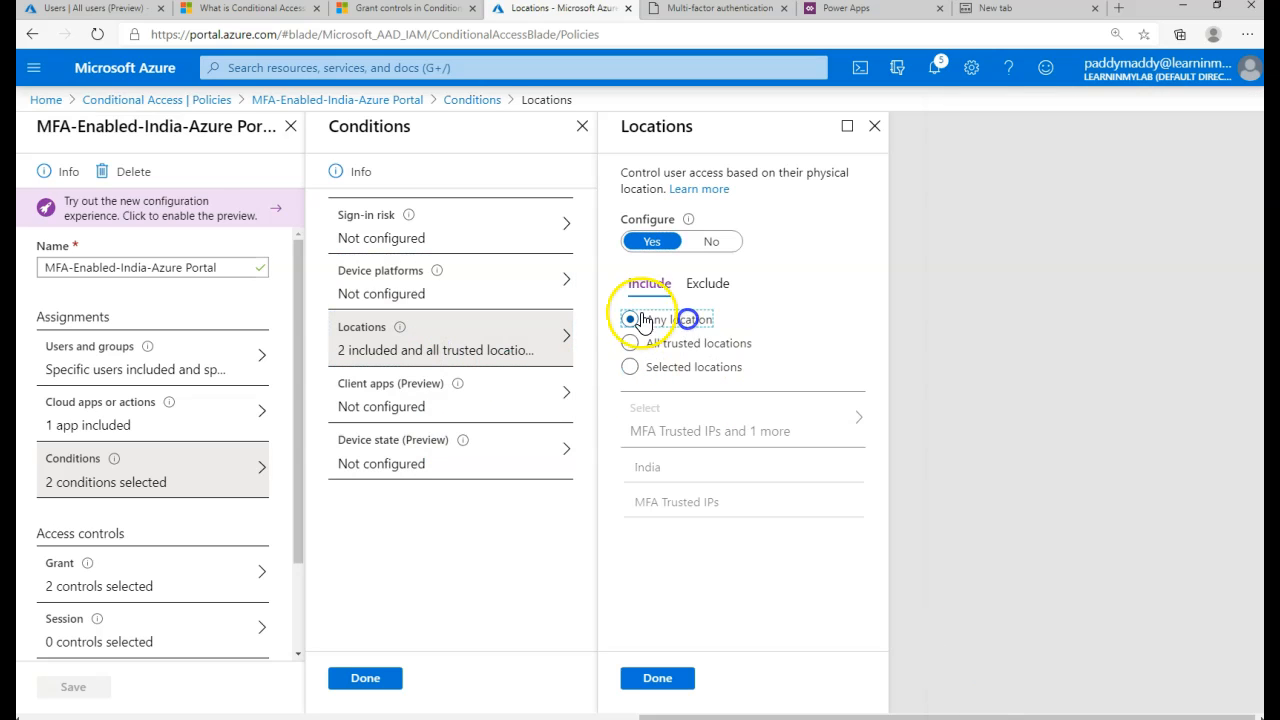
left_click(705, 284)
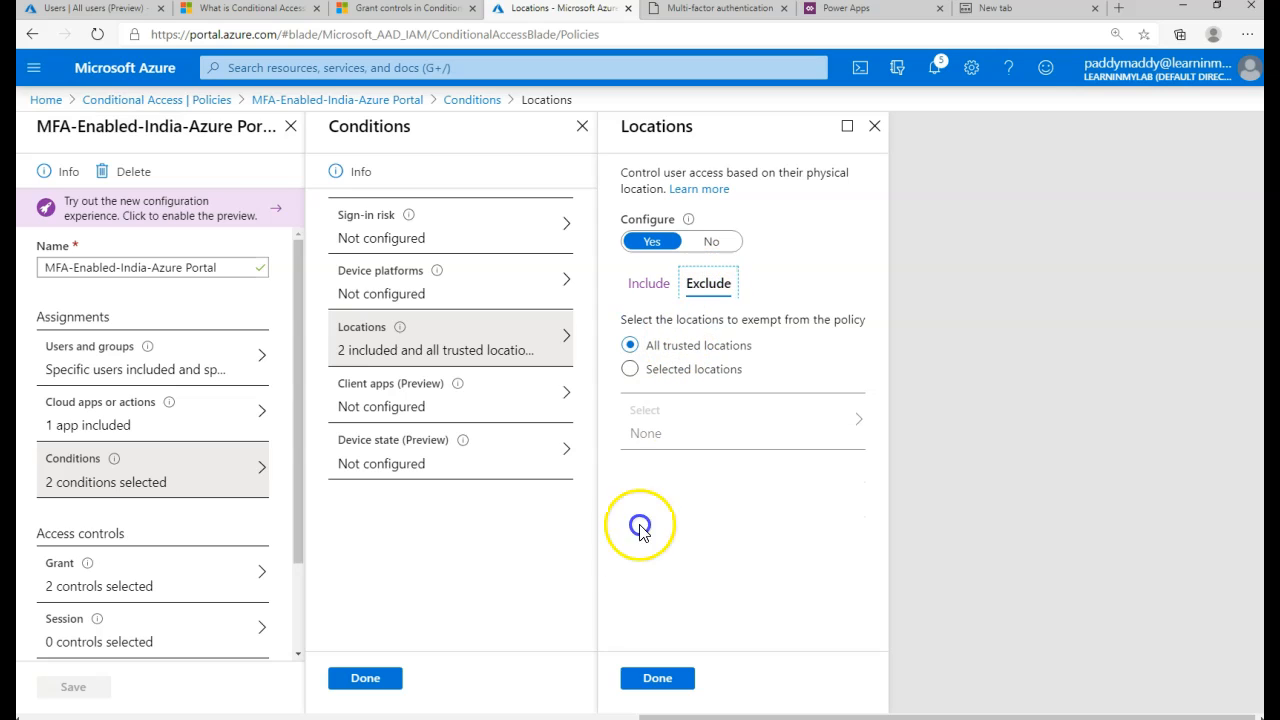
left_click(660, 380)
left_click(691, 429)
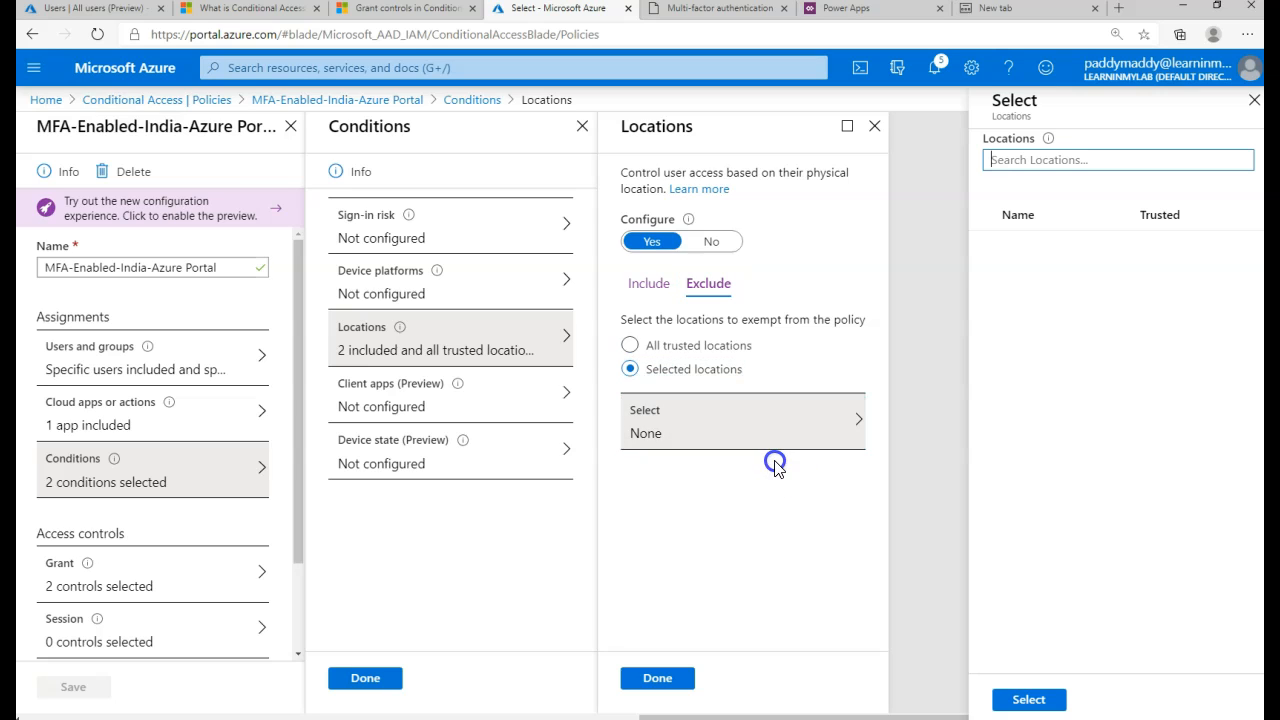
left_click(984, 249)
left_click(984, 284)
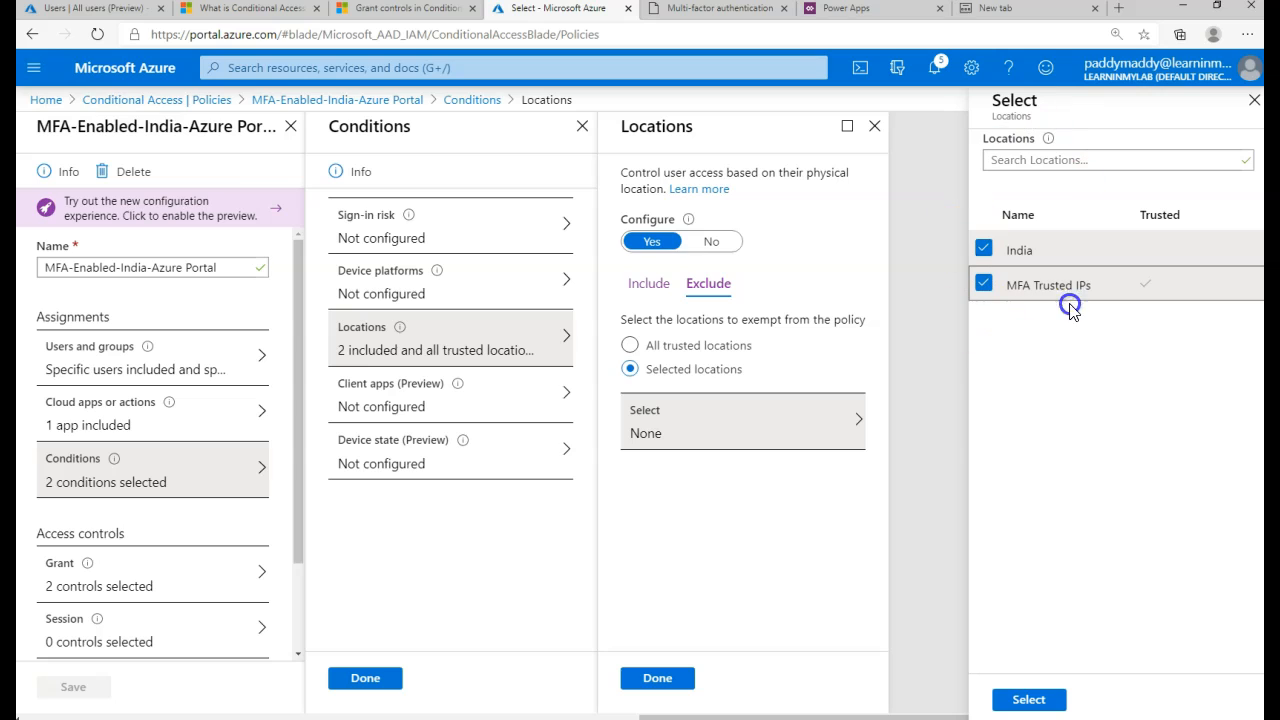
left_click(1022, 699)
left_click(657, 680)
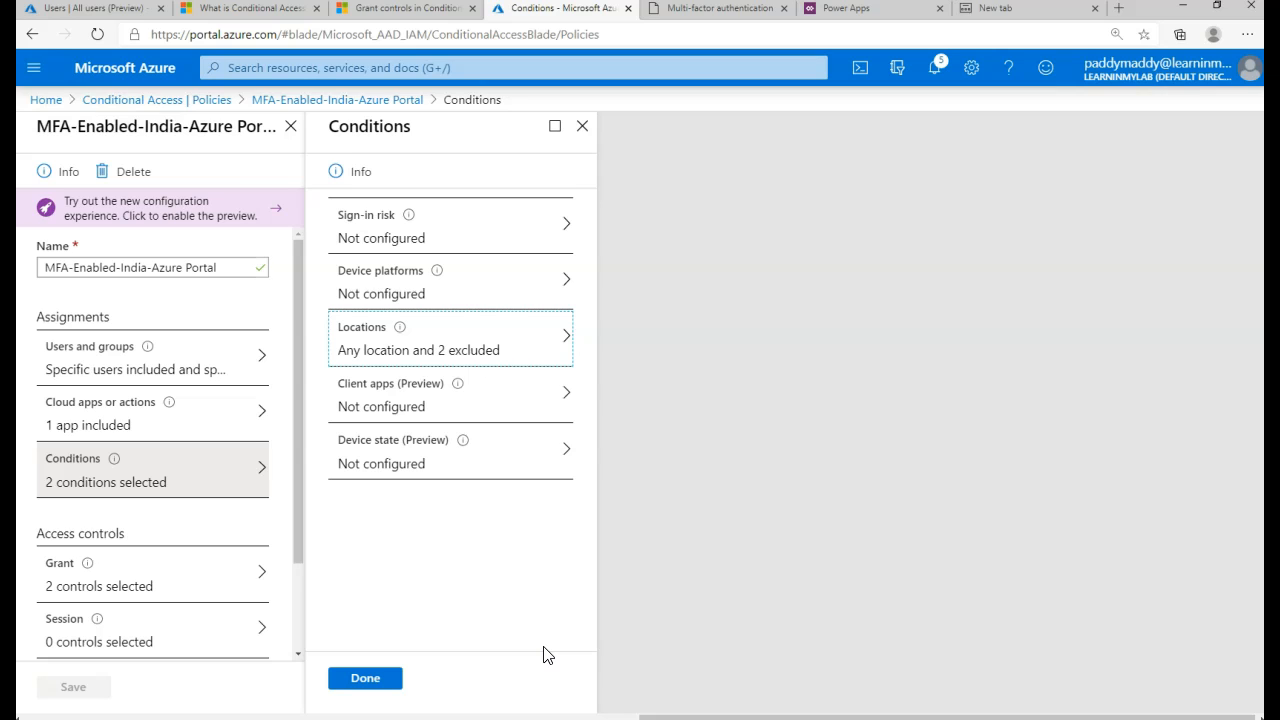
- Recheck the Locations condition's excluded locations and close the location settings
left_click(401, 328)
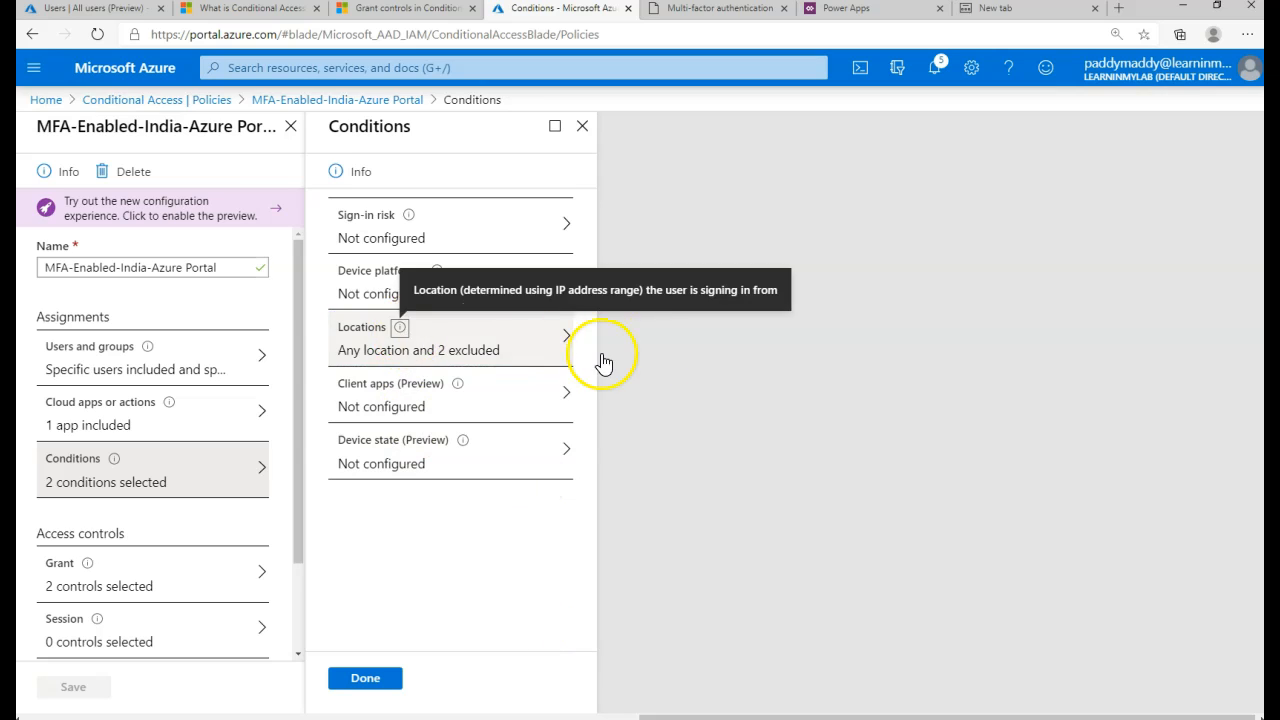
left_click(535, 347)
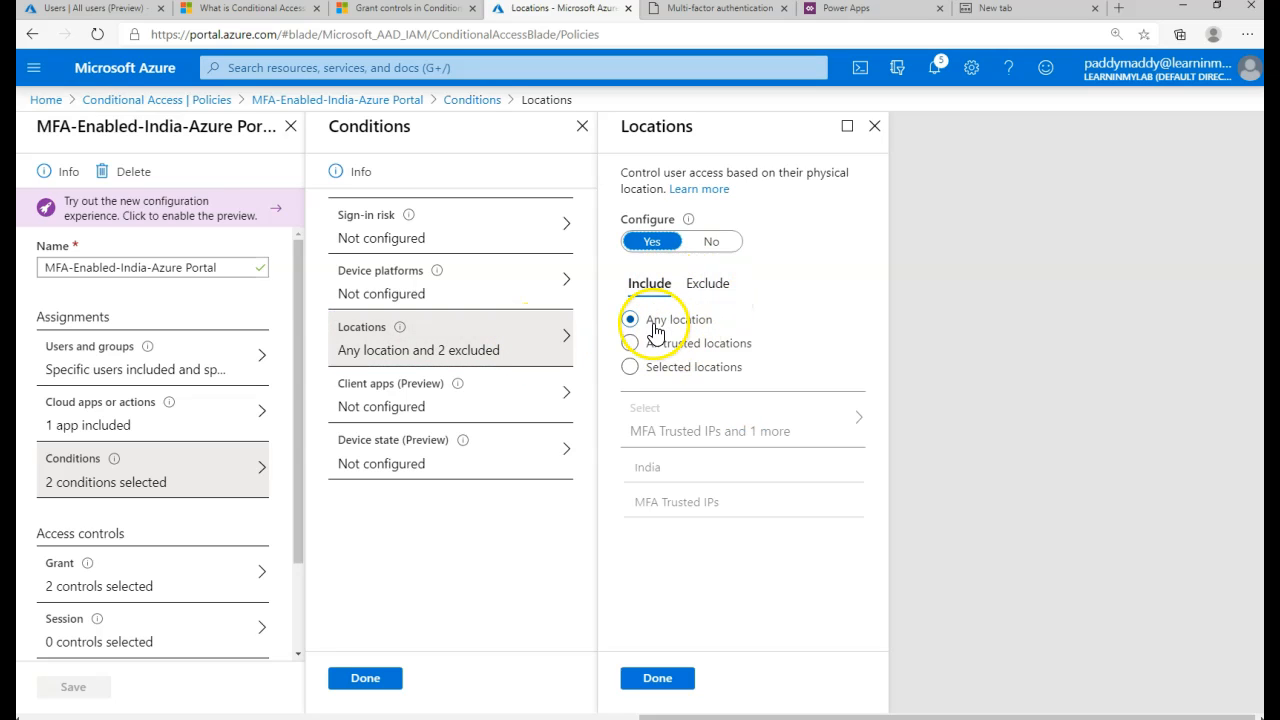
left_click_drag(657, 321, 690, 326)
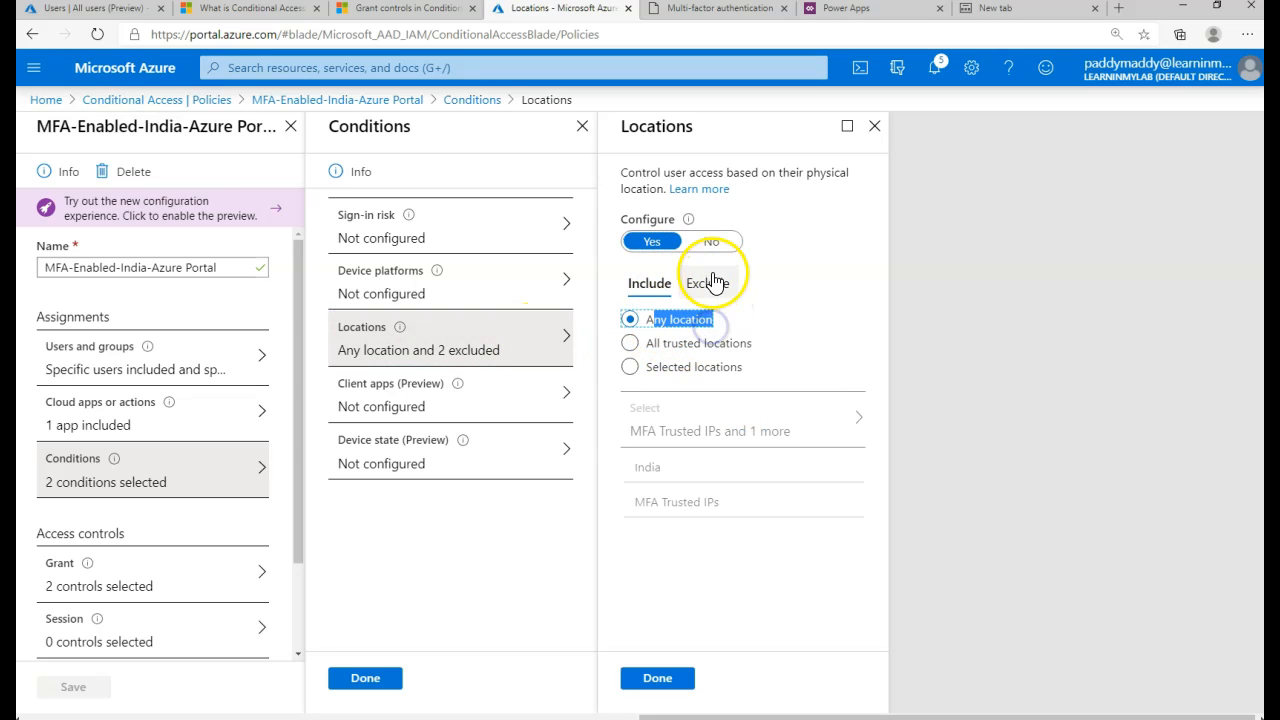
left_click(710, 283)
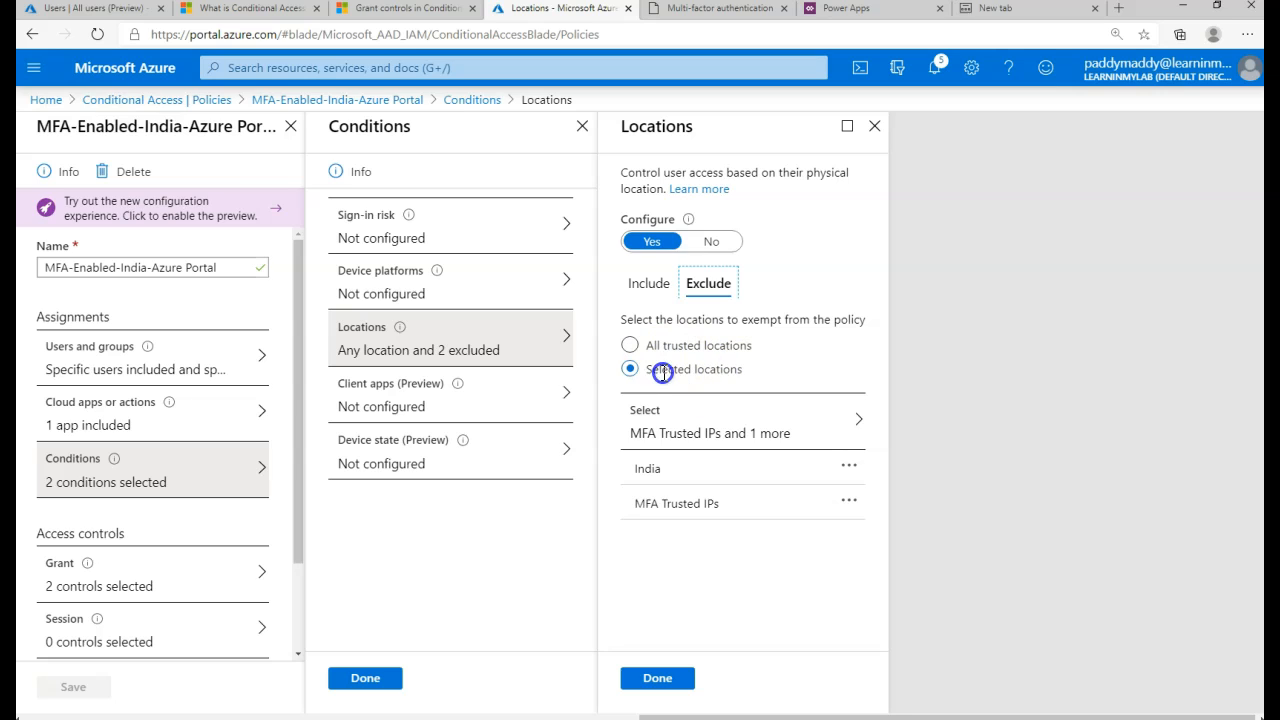
left_click(657, 680)
- Confirm the conditions, save the policy, and dismiss the update notification
left_click(398, 680)
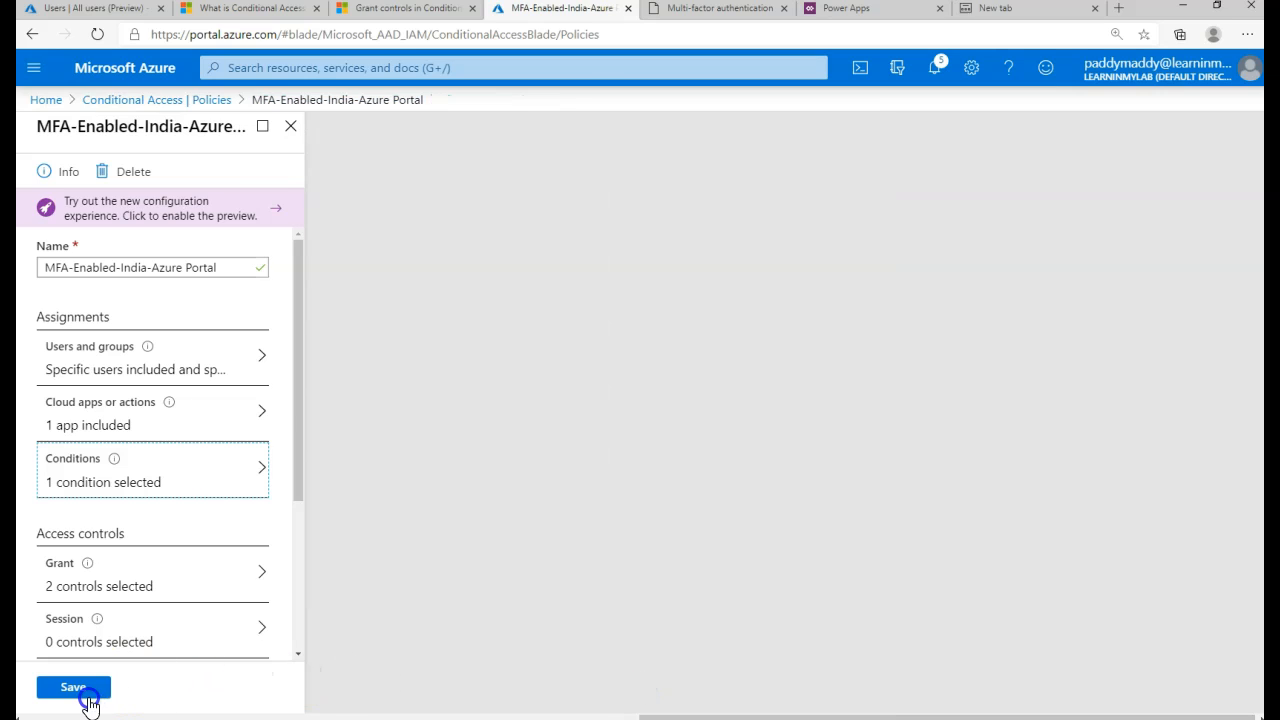
left_click(86, 694)
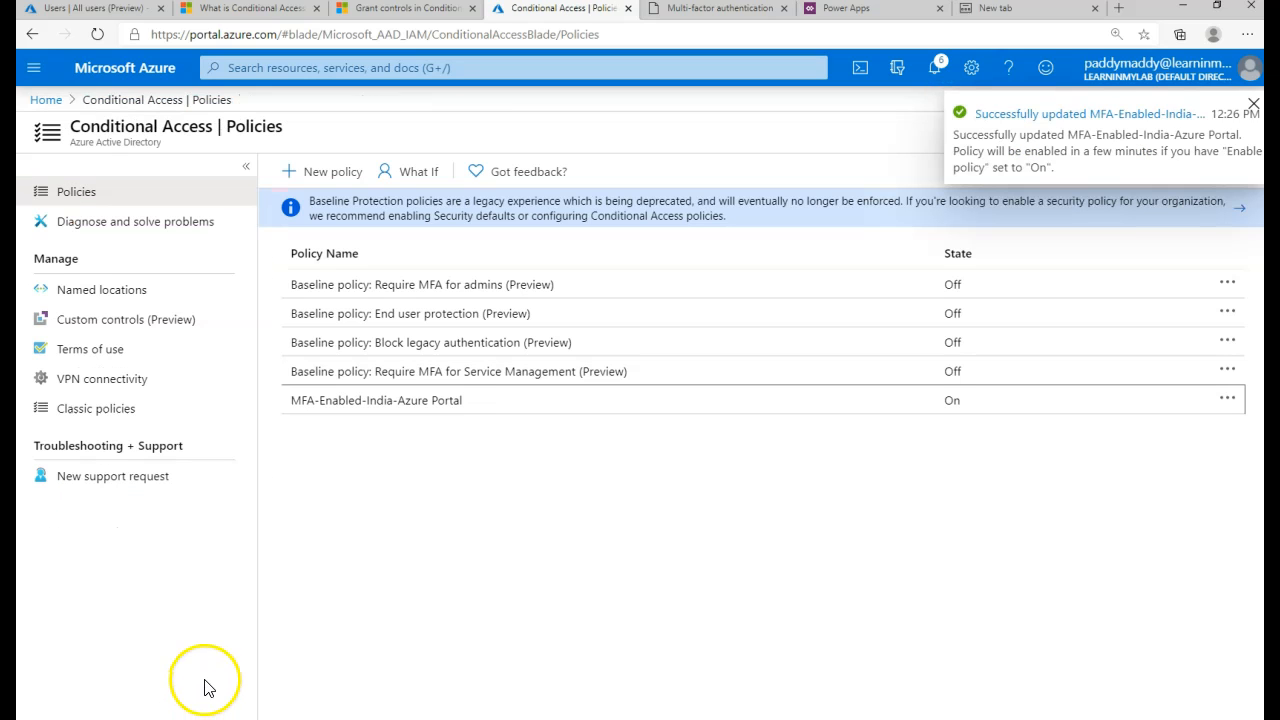
left_click(1254, 104)
left_click(800, 572)
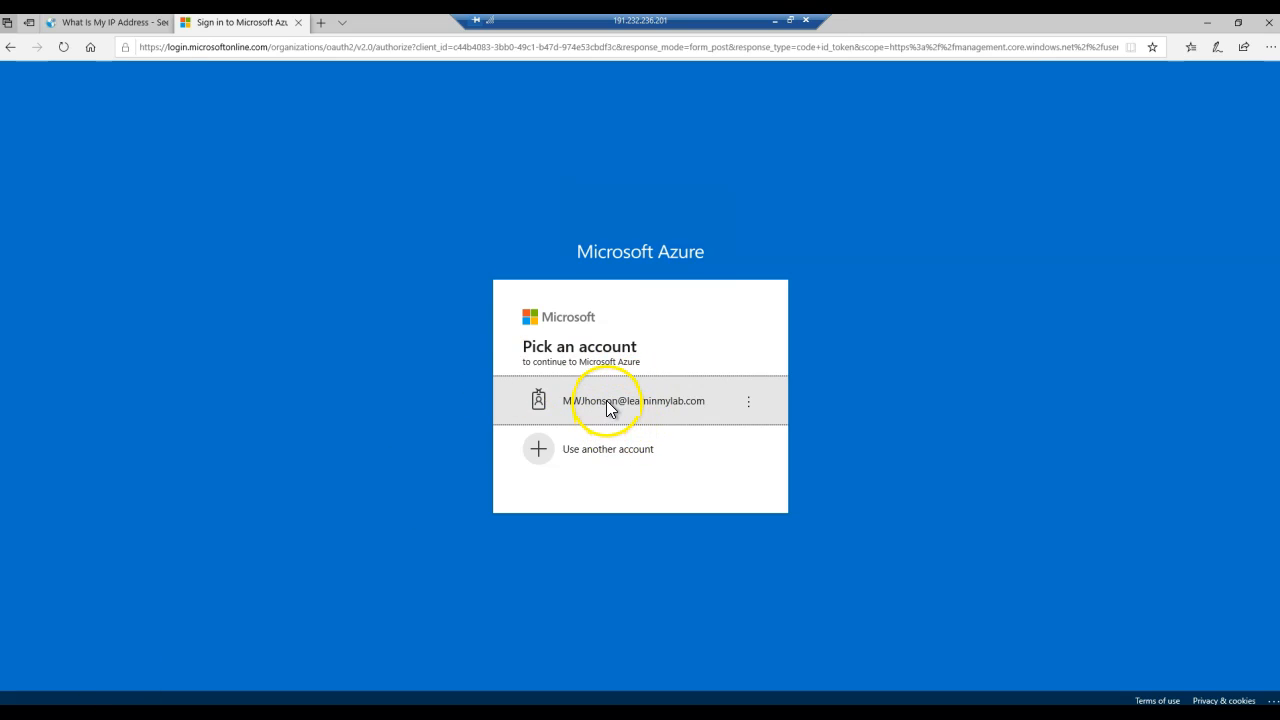
- Pick the account and submit its password for the MFA sign-in
left_click(607, 407)
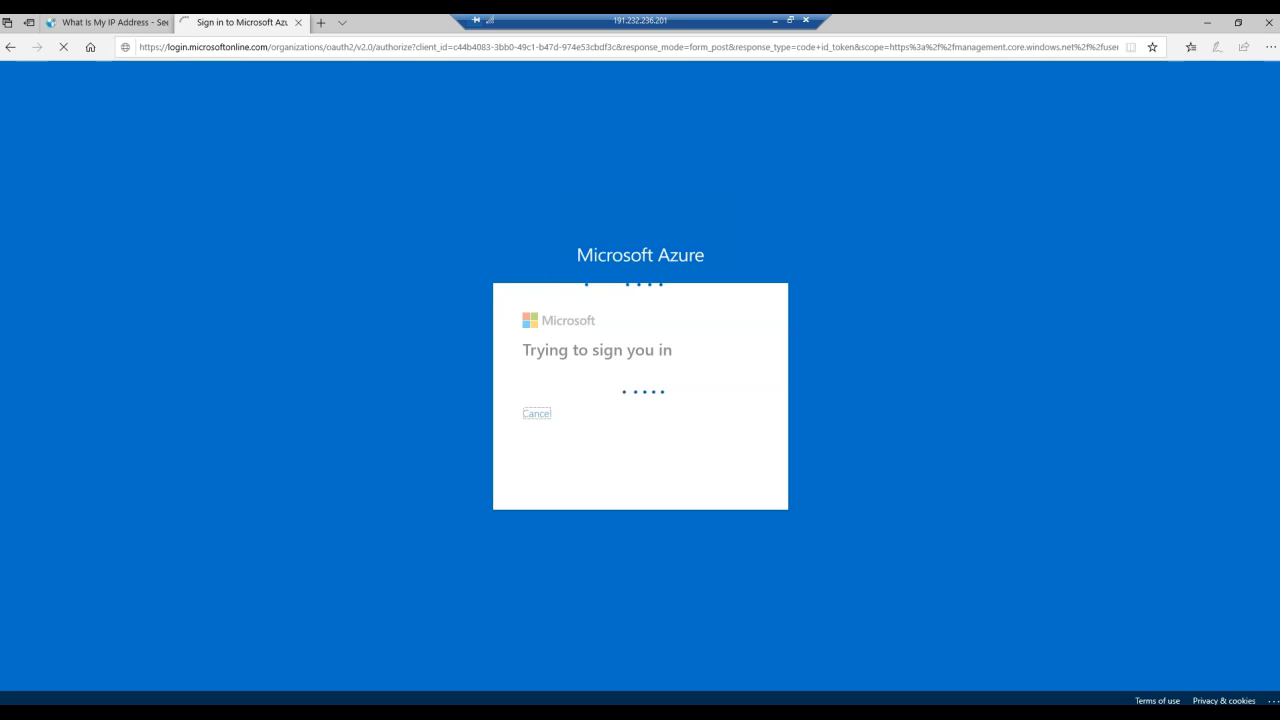
left_click(702, 470)
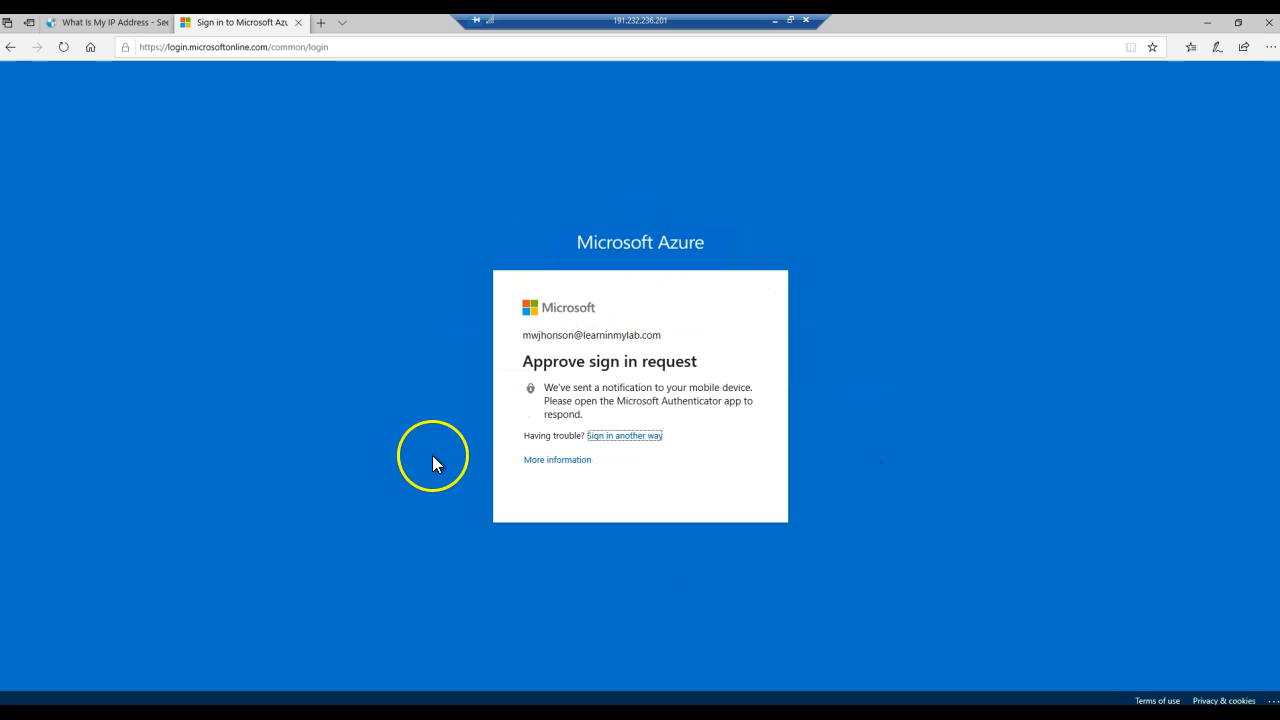
left_click_drag(545, 367, 697, 368)
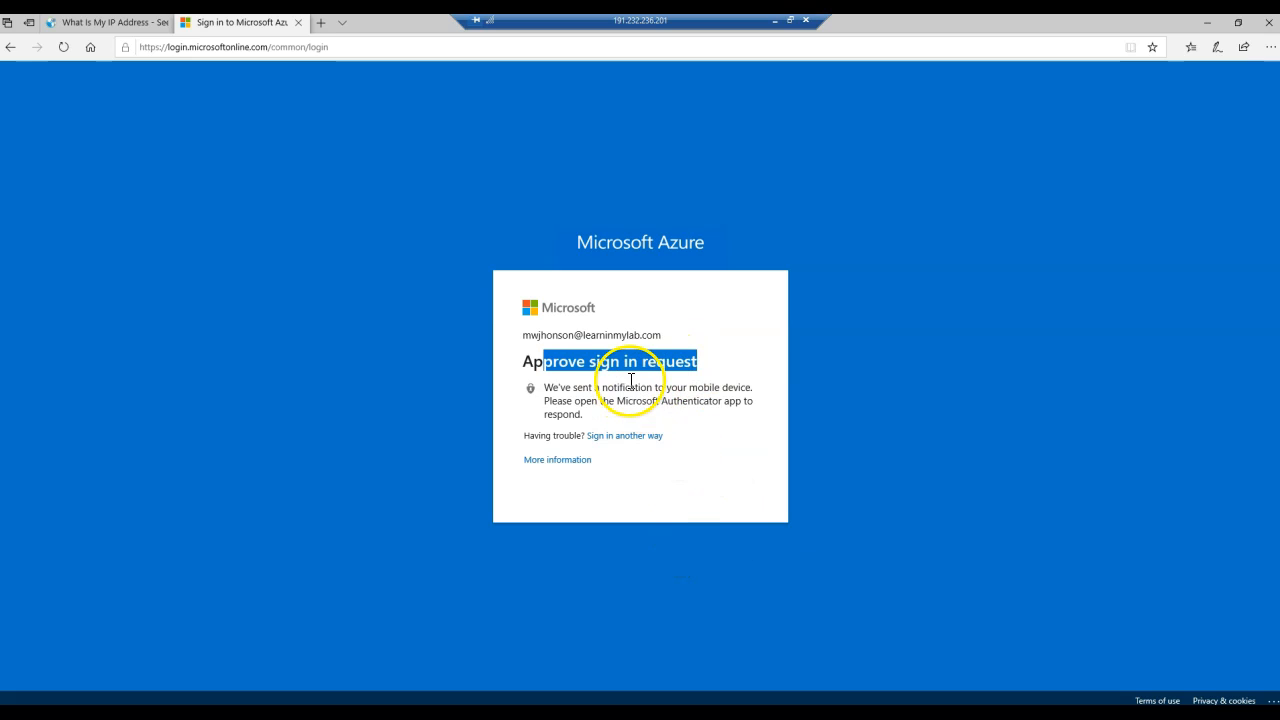
- Confirm the Brazil IP location, then finish the MFA sign-in without staying signed in
left_click(114, 22)
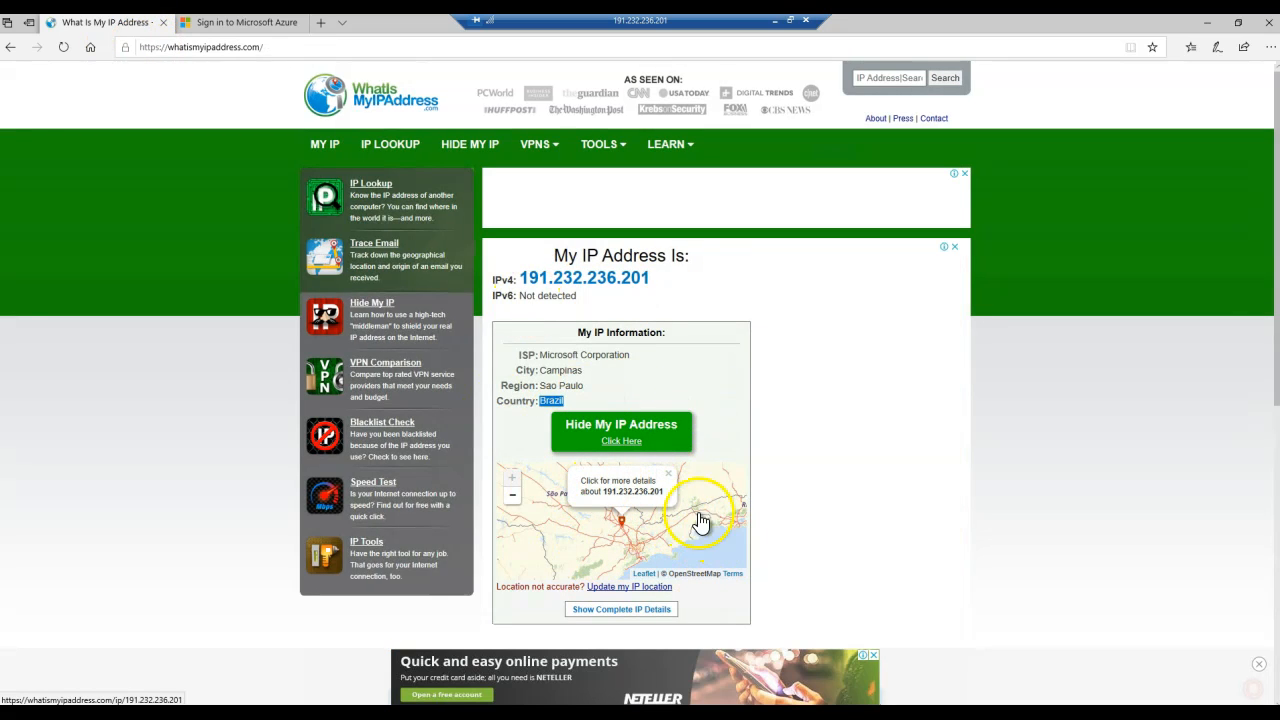
left_click(275, 22)
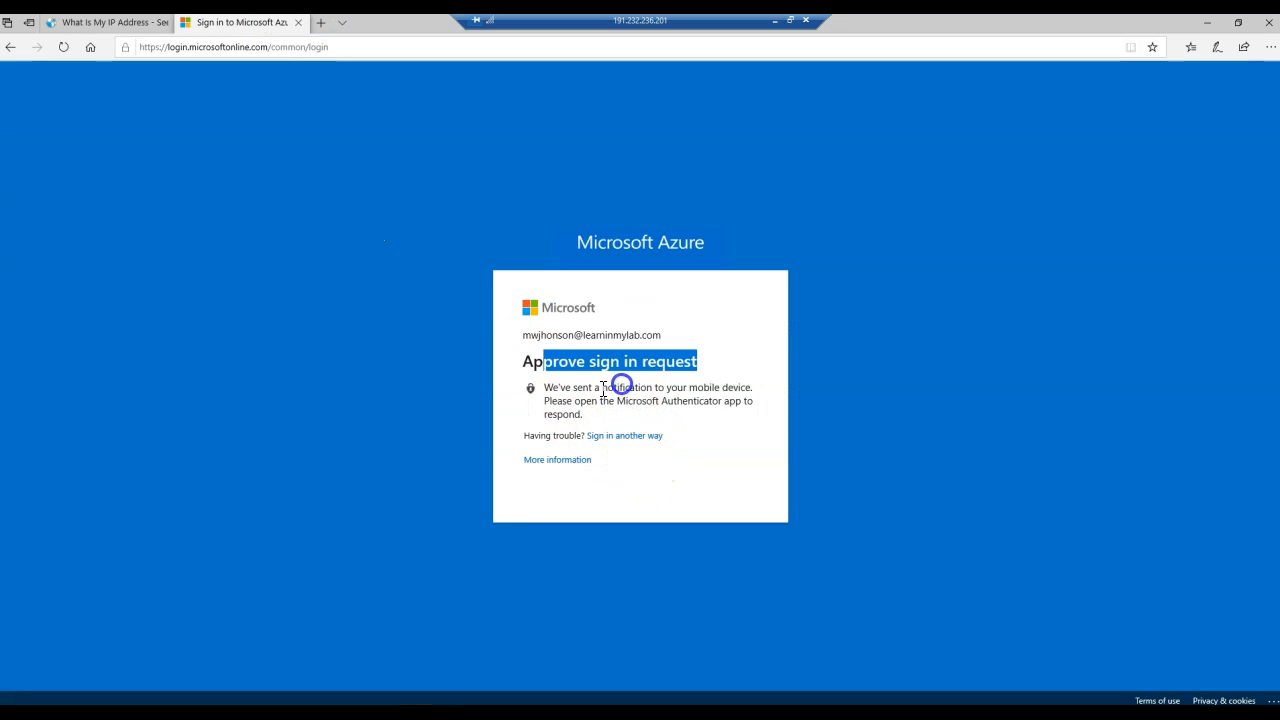
left_click_drag(543, 386, 628, 404)
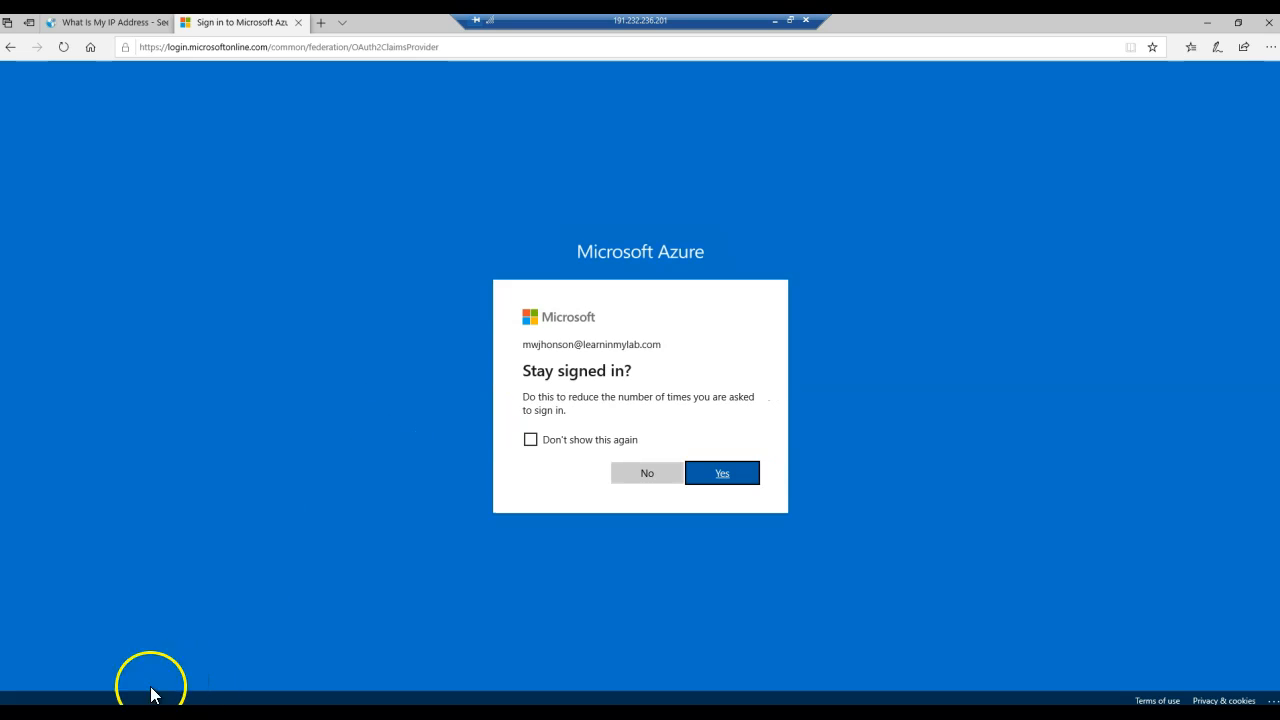
left_click(640, 474)
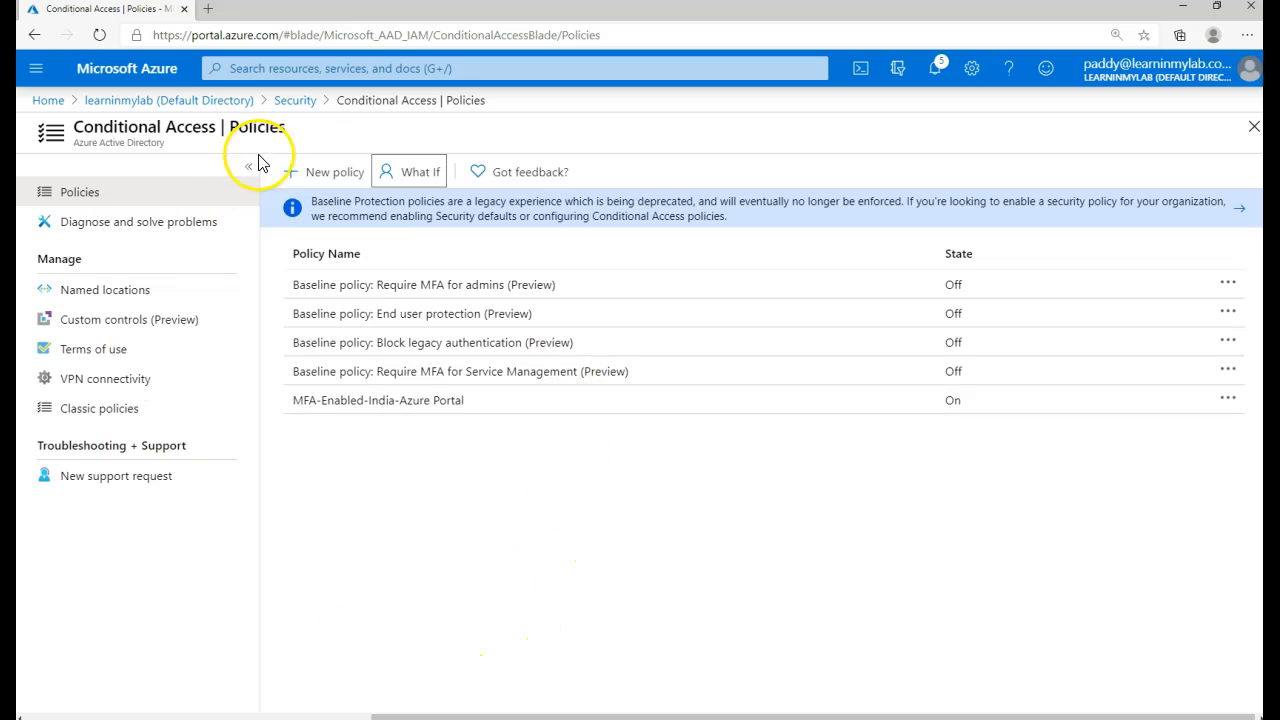
- Open What If and select the test user from the user search
left_click(420, 178)
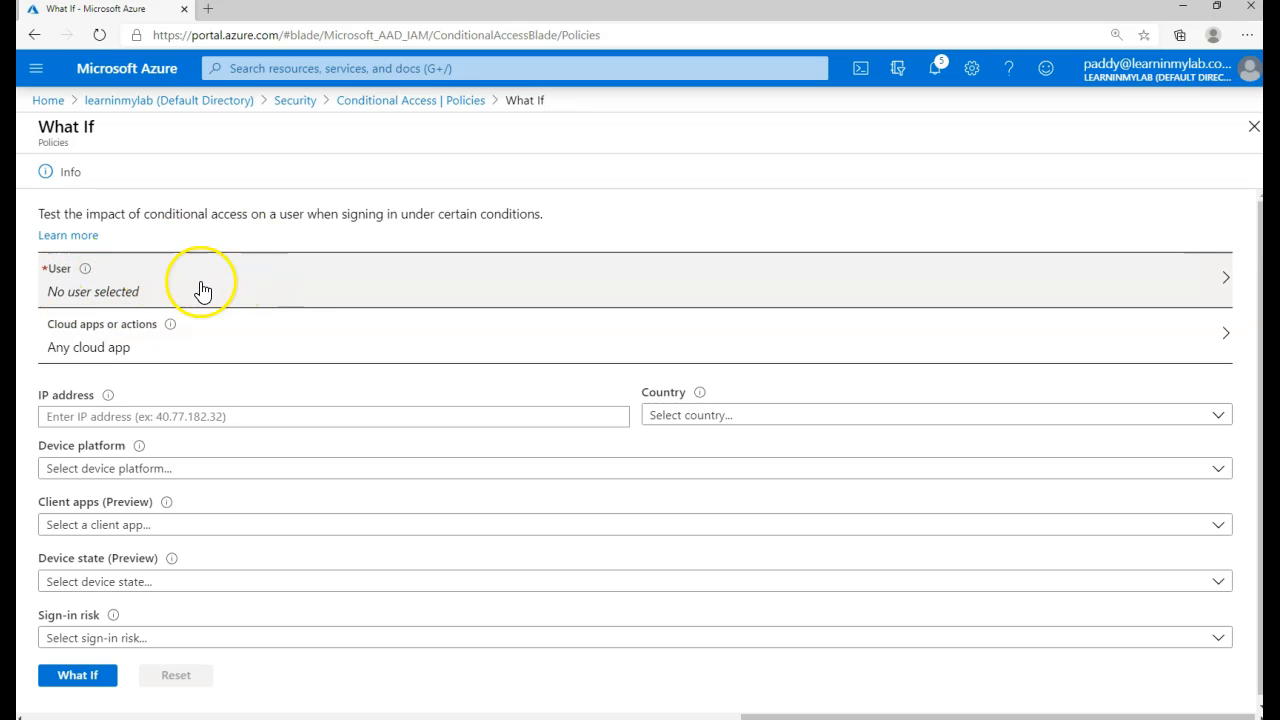
left_click(281, 294)
left_click(893, 155)
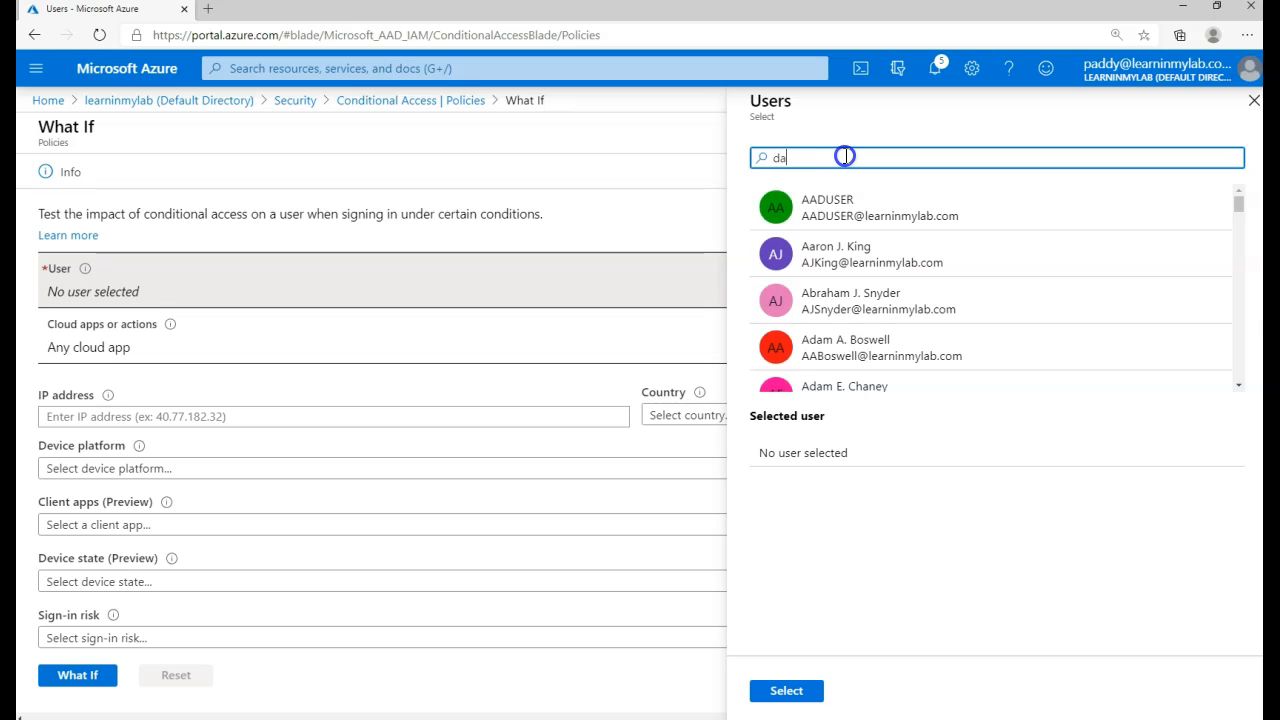
type("dan")
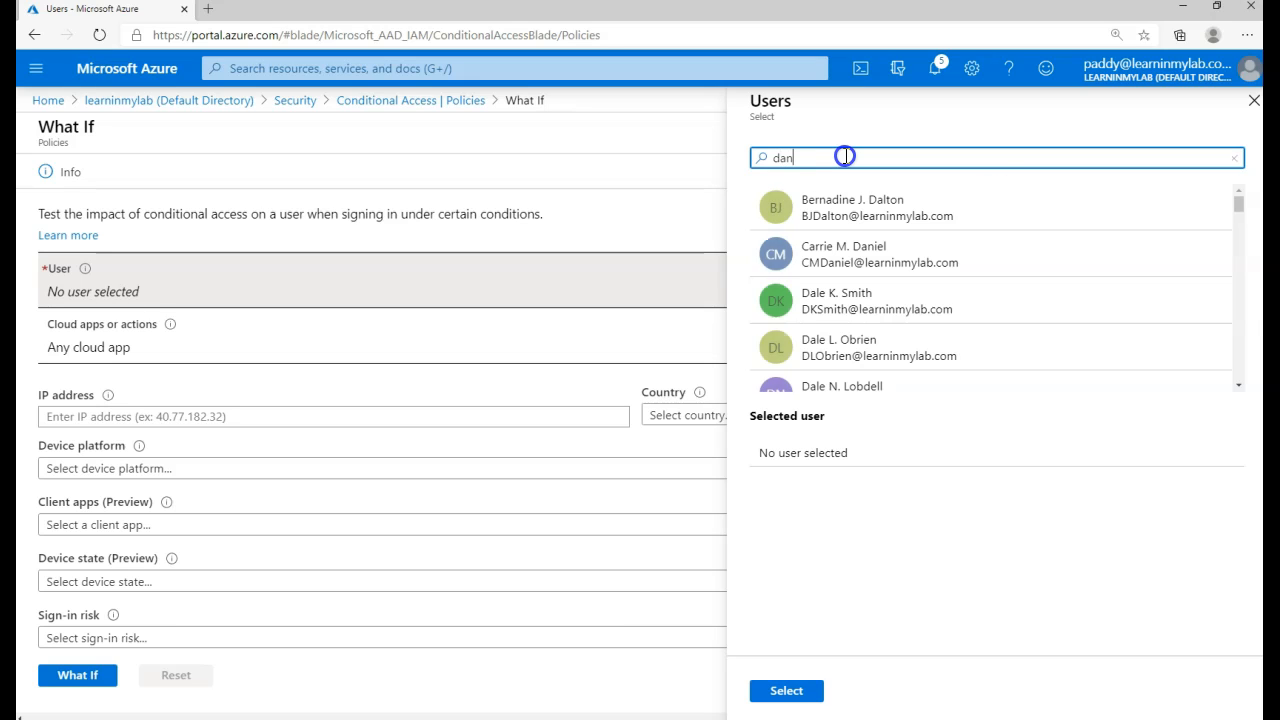
left_click(885, 305)
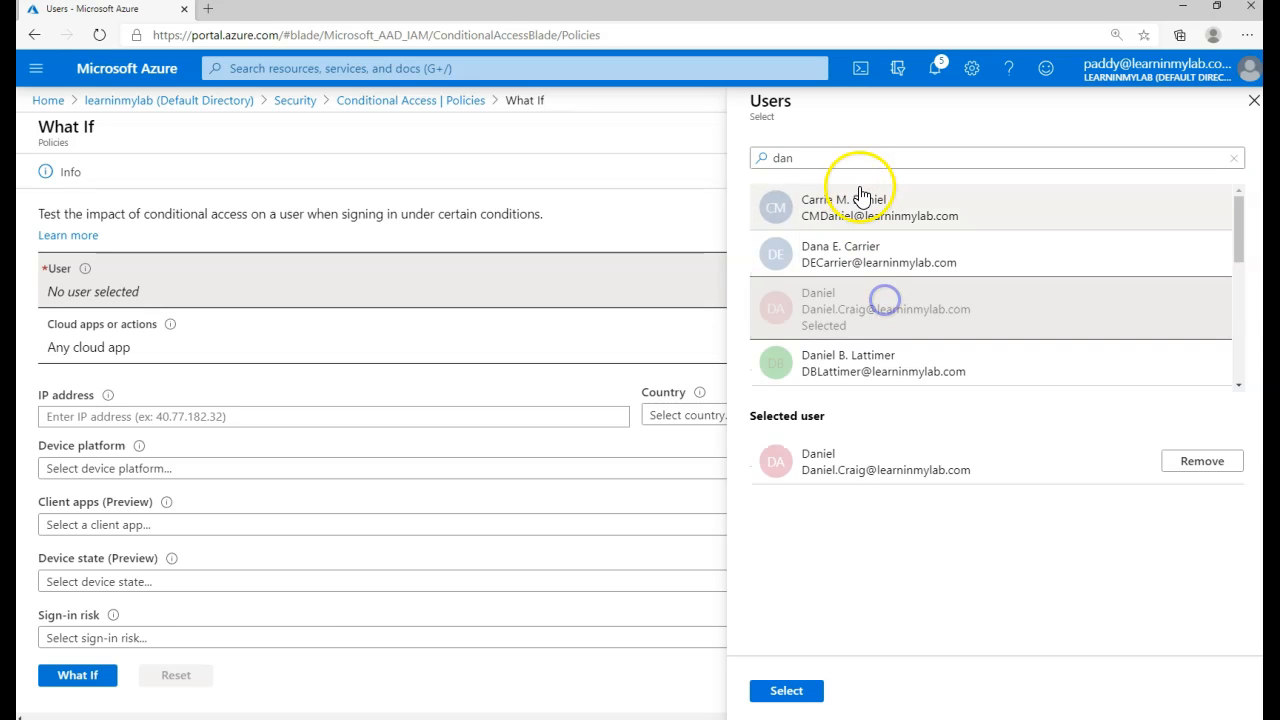
left_click(786, 692)
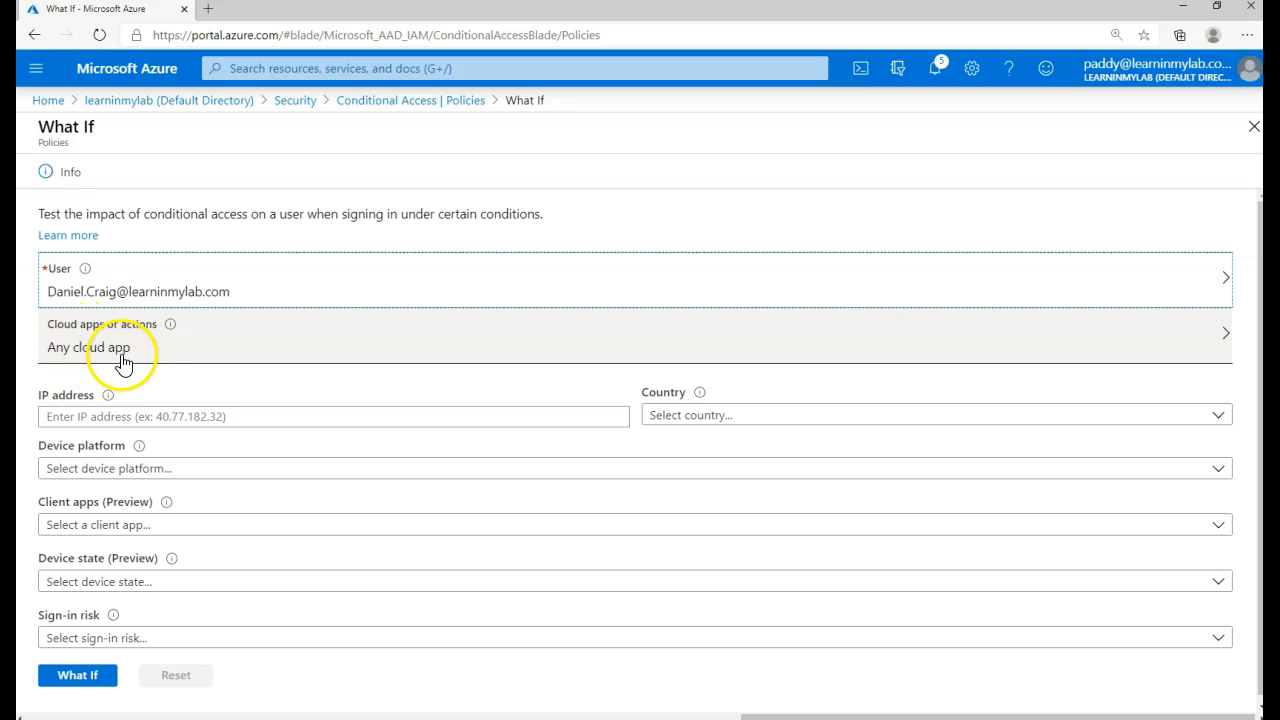
- Enter IP address 191.232.236.201 for the What If test and open the Country list
left_click(150, 415)
type("191.232.236.201")
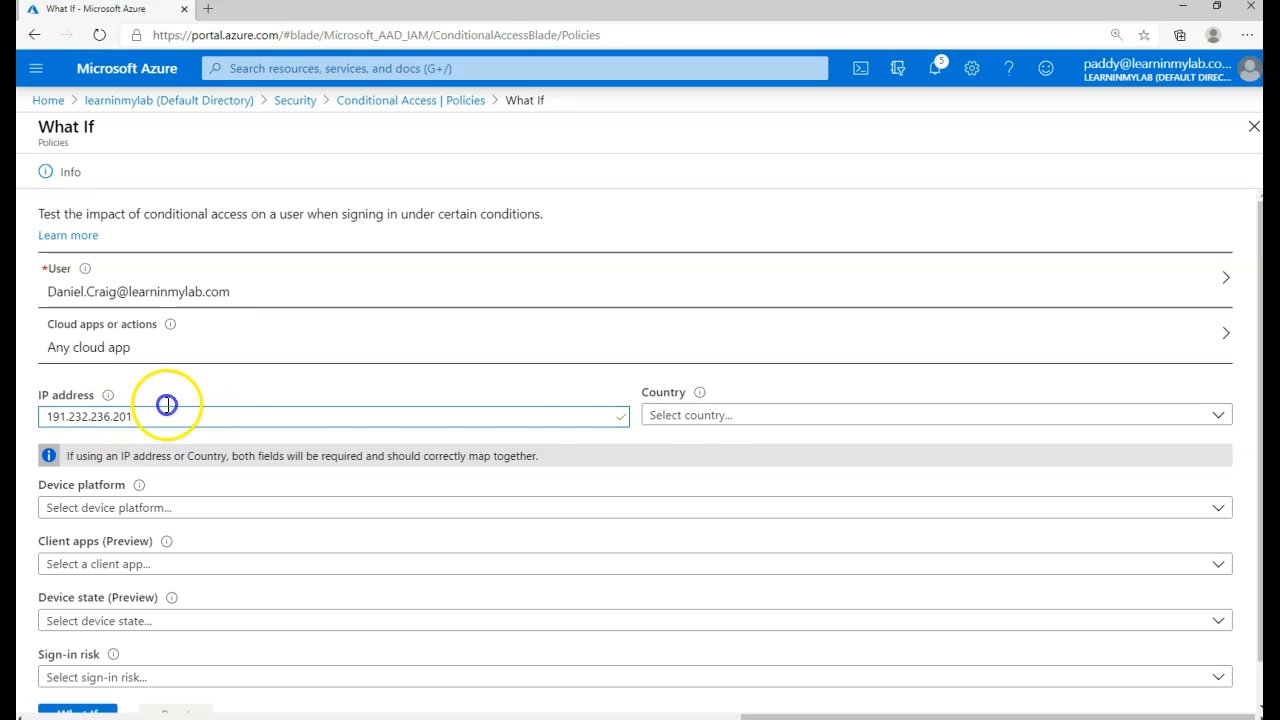
left_click(722, 417)
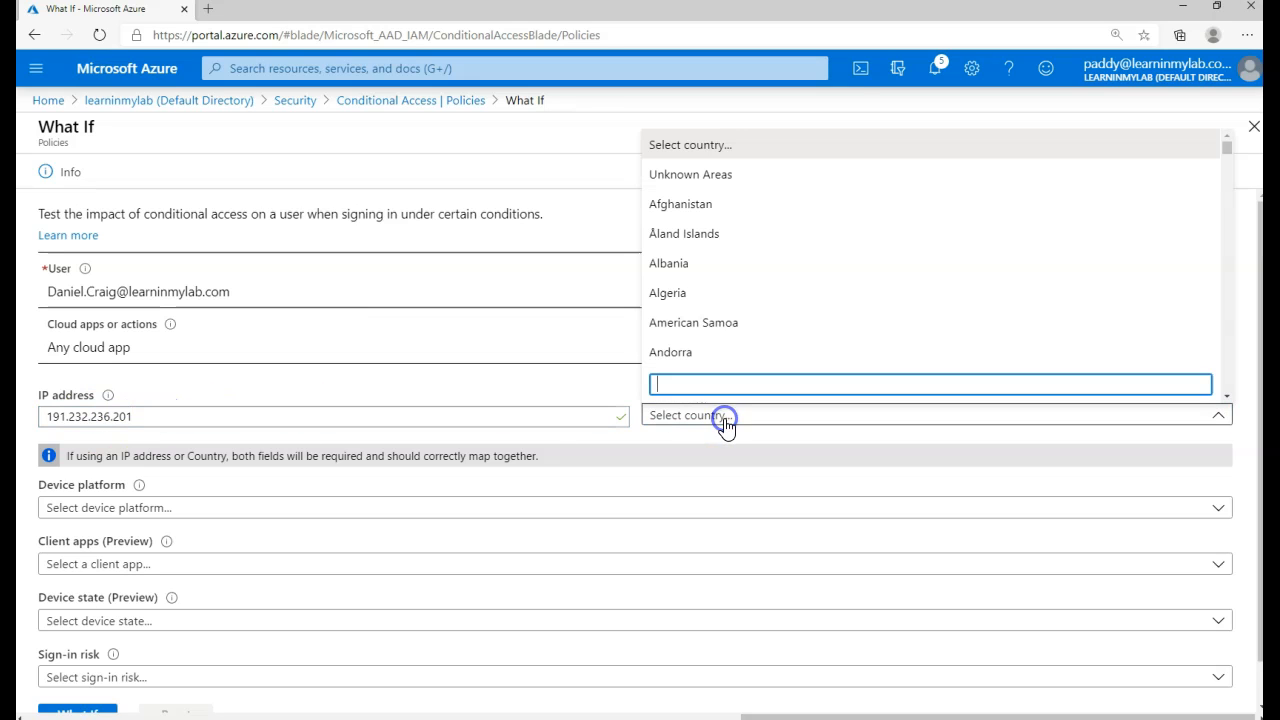
- Set the What If country to Unknown Areas
left_click(714, 176)
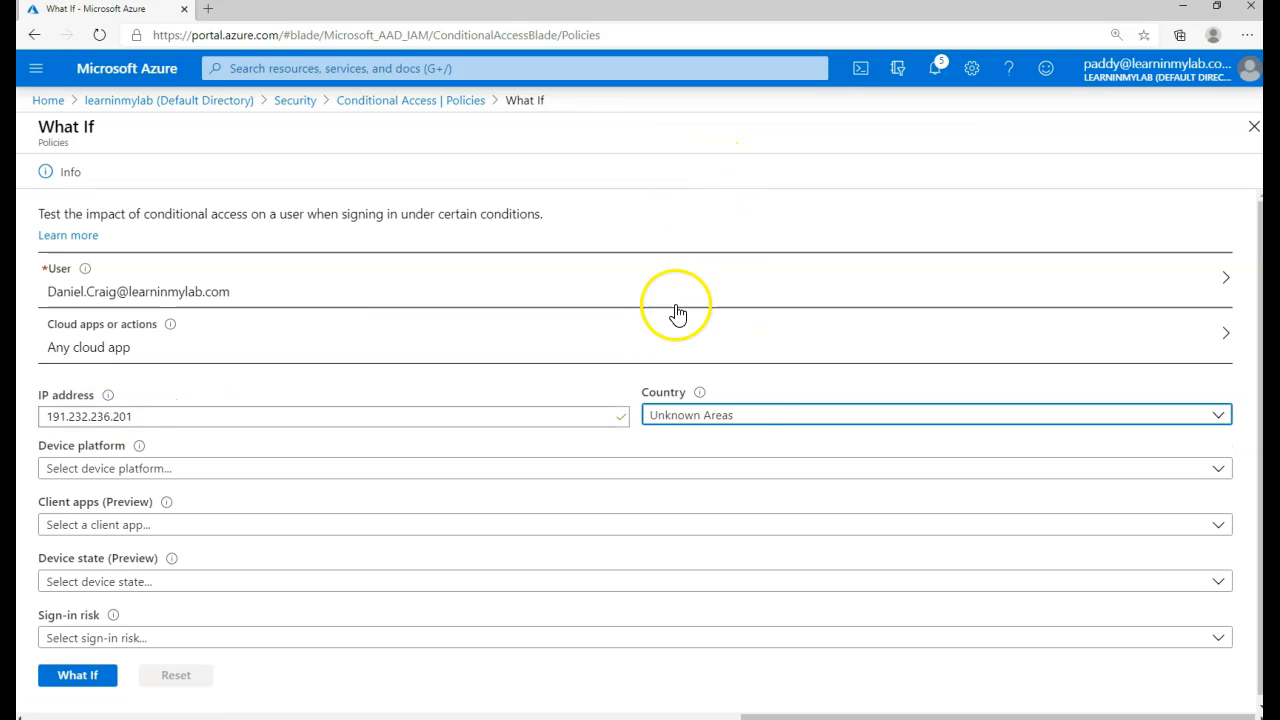
left_click(736, 418)
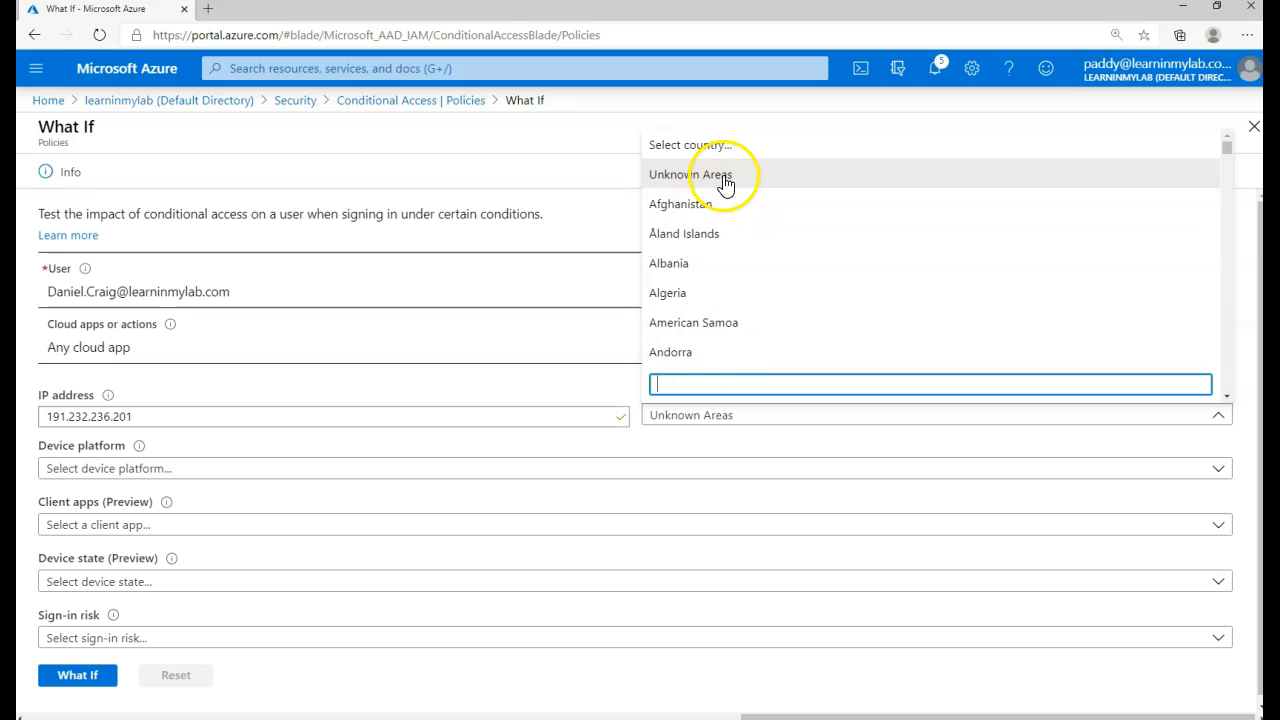
left_click(709, 412)
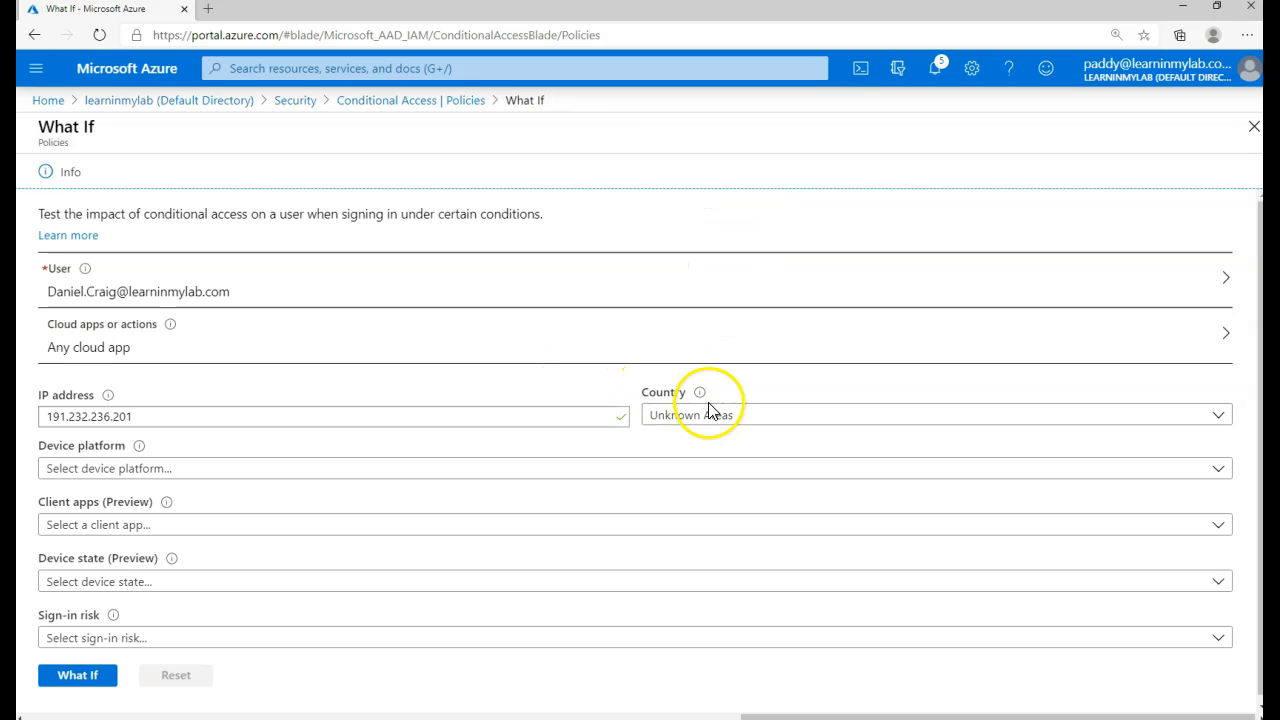
- Run What If and highlight MFA-Enabled-India-Azure Portal applying, requiring MFA, with state On
left_click(79, 677)
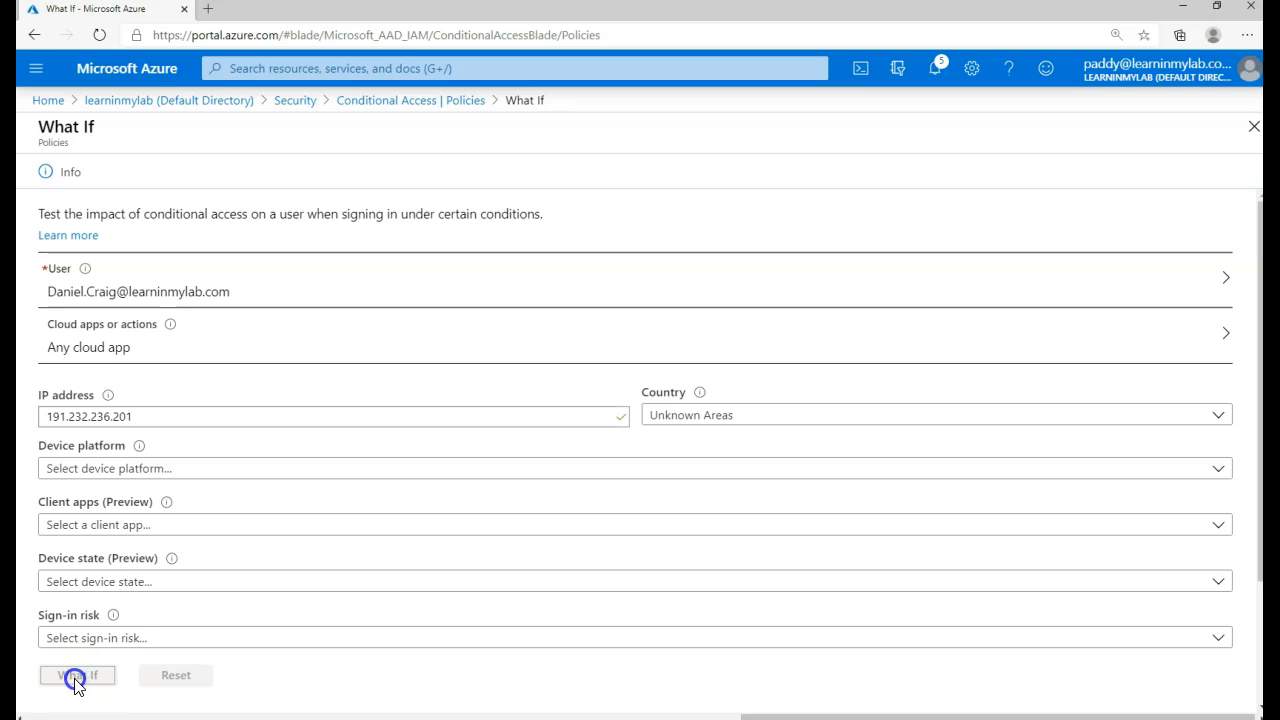
scroll(137, 611, "down", 2)
left_click_drag(50, 678, 221, 672)
scroll(88, 280, "up", 2)
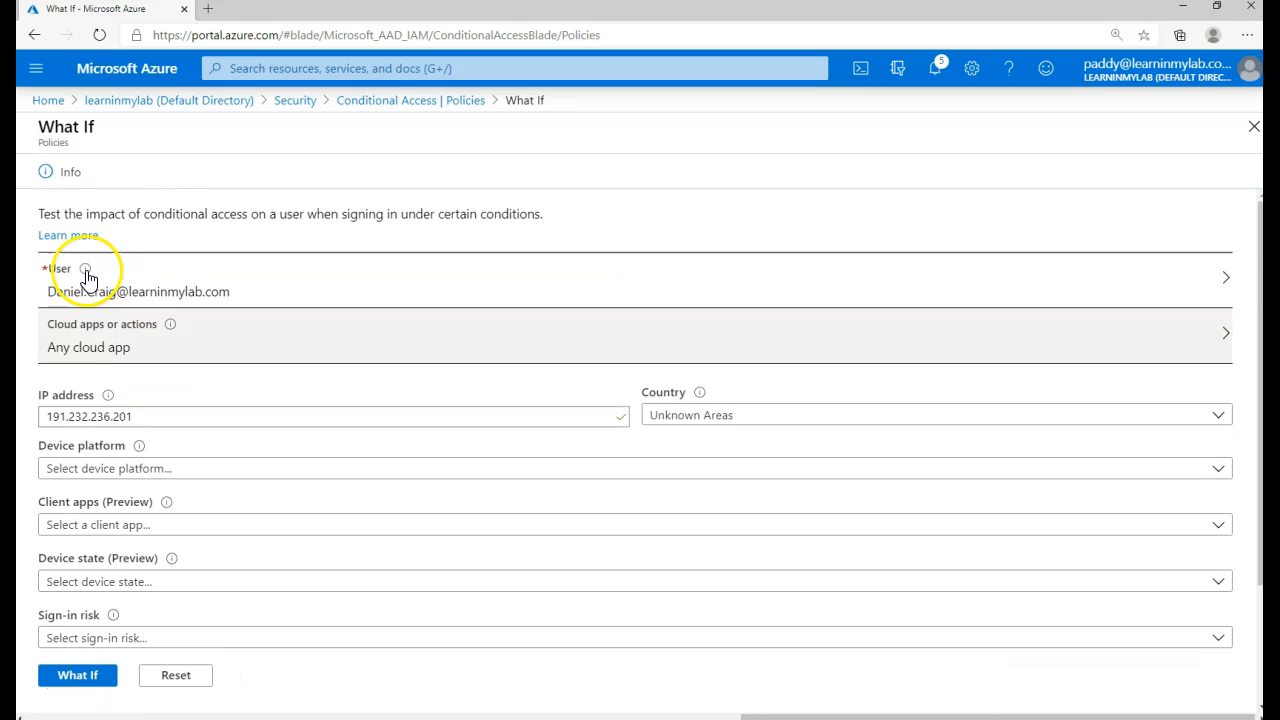
scroll(357, 606, "down", 2)
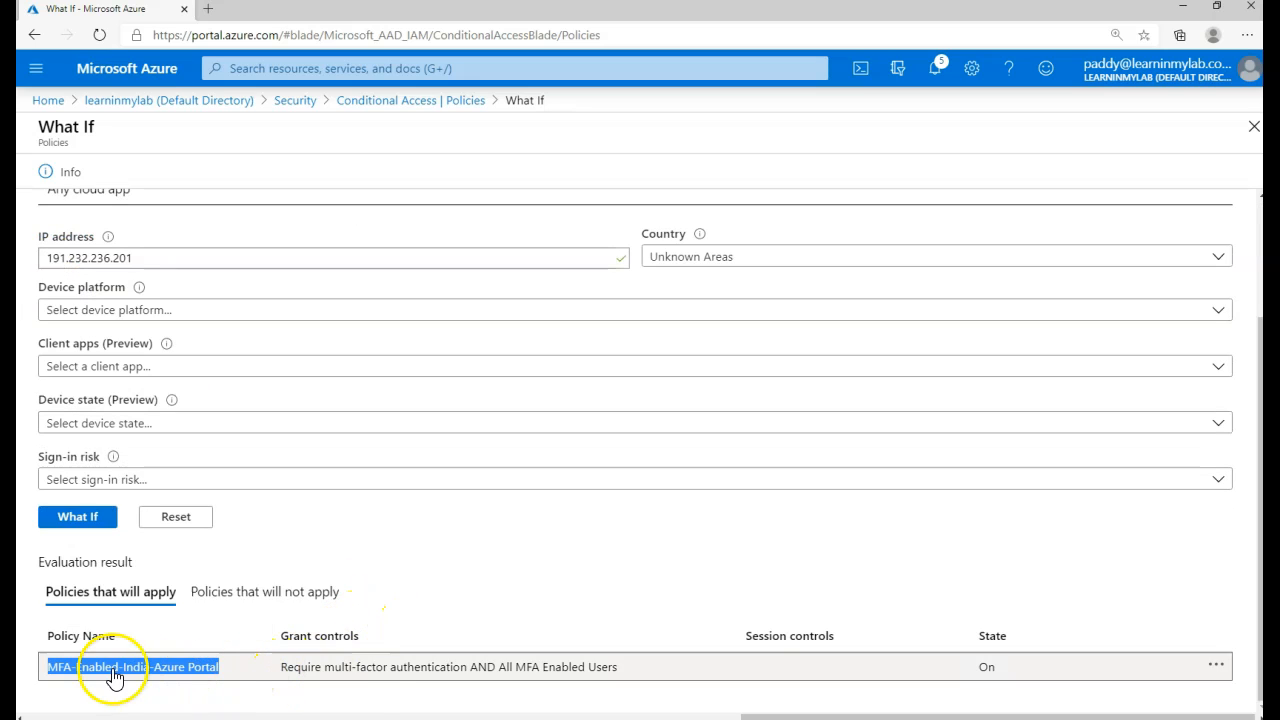
left_click_drag(284, 672, 369, 682)
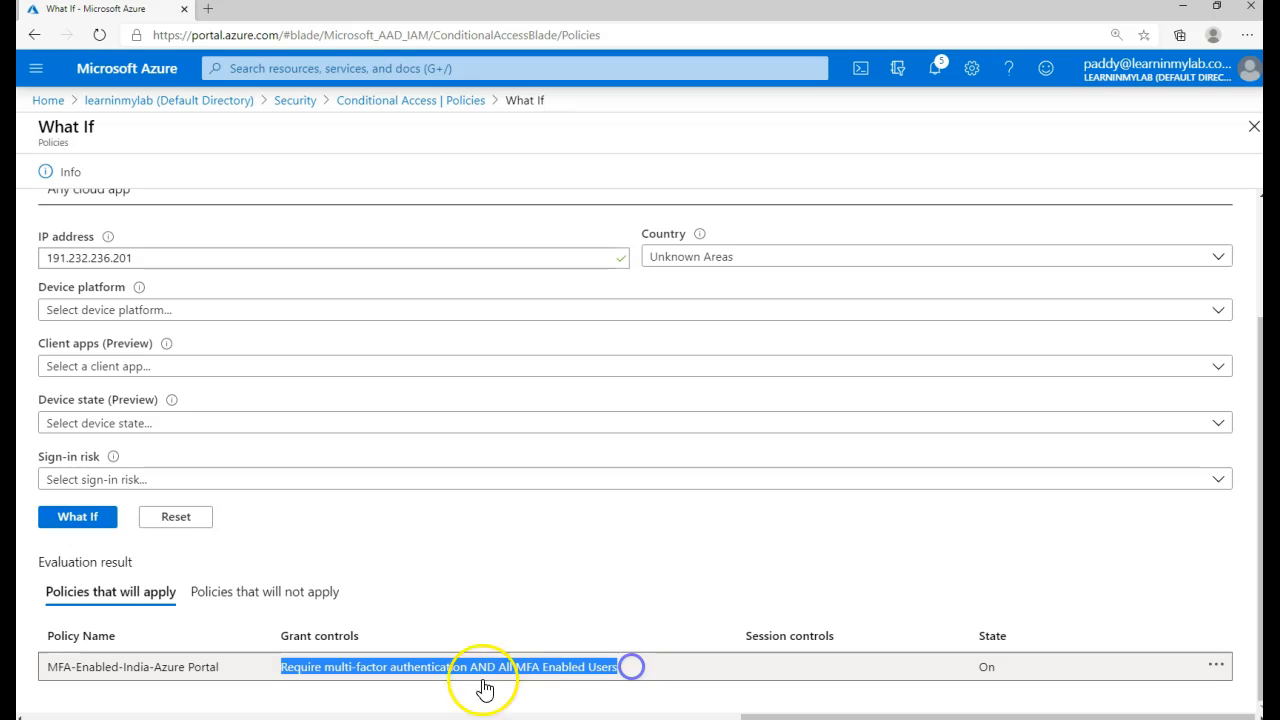
left_click_drag(236, 676, 54, 662)
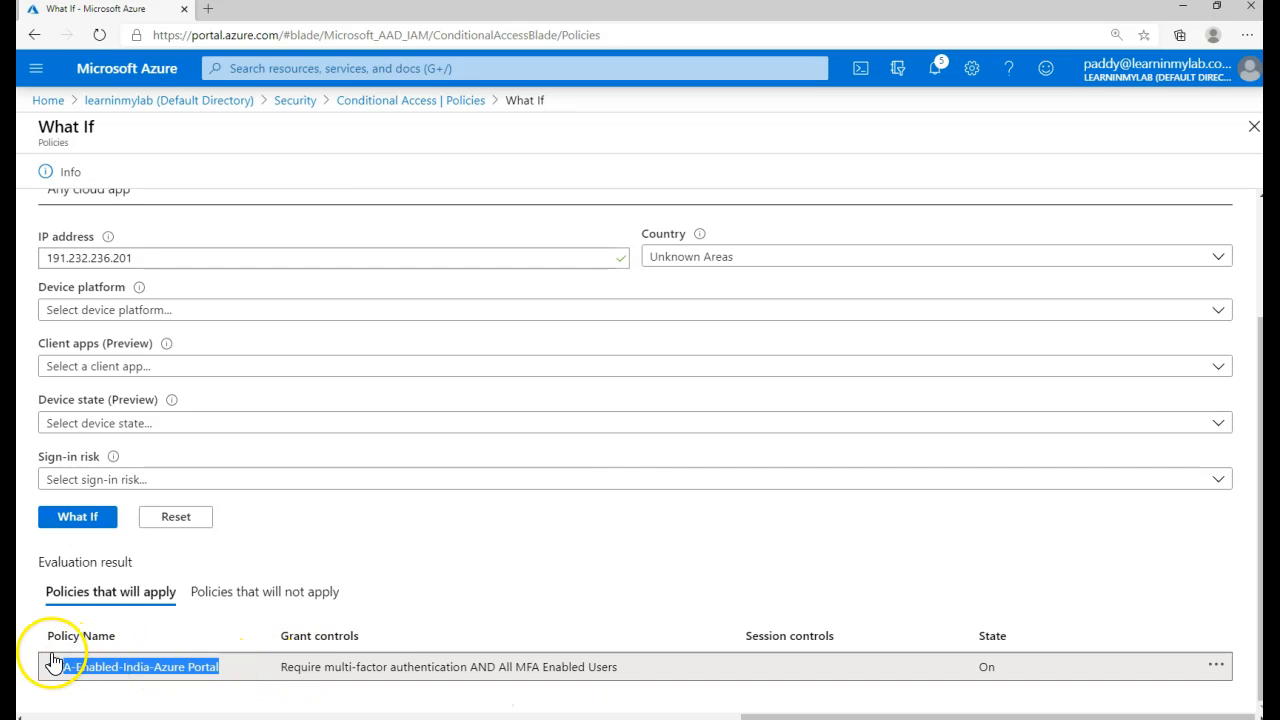
double_click(987, 668)
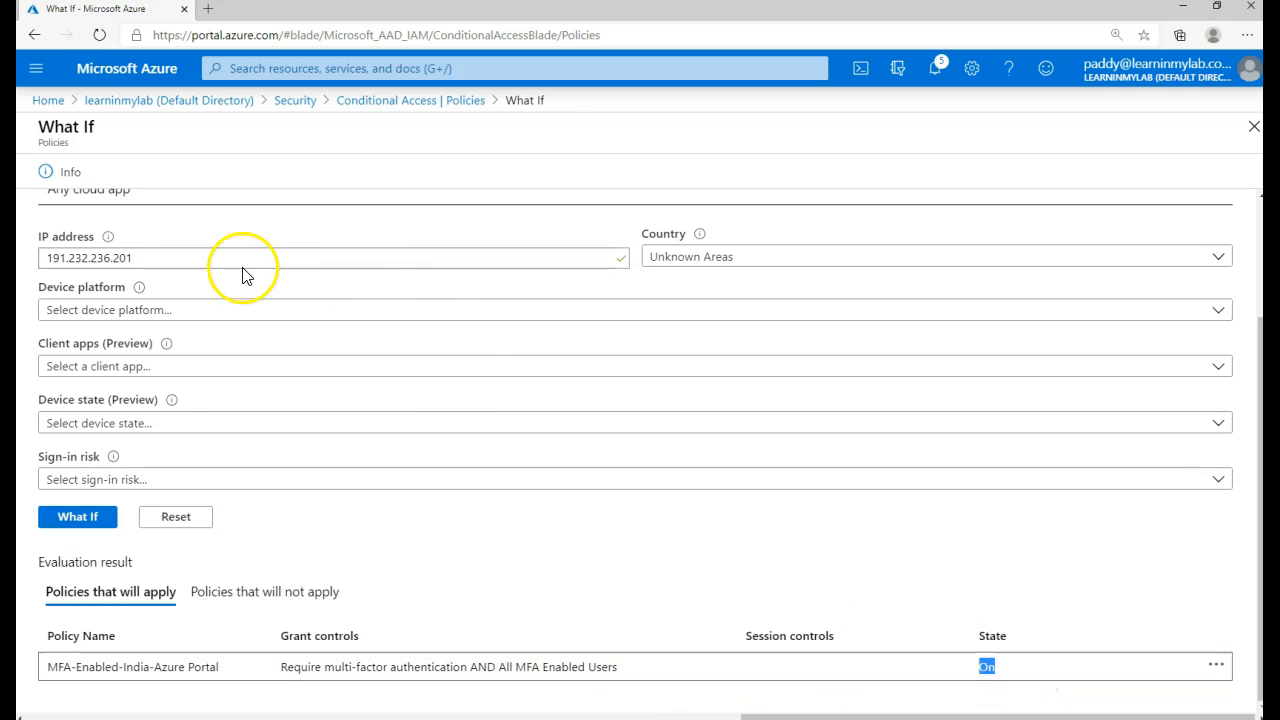
- Rerun the What If test with Afghanistan as the country and review the result row
left_click(690, 260)
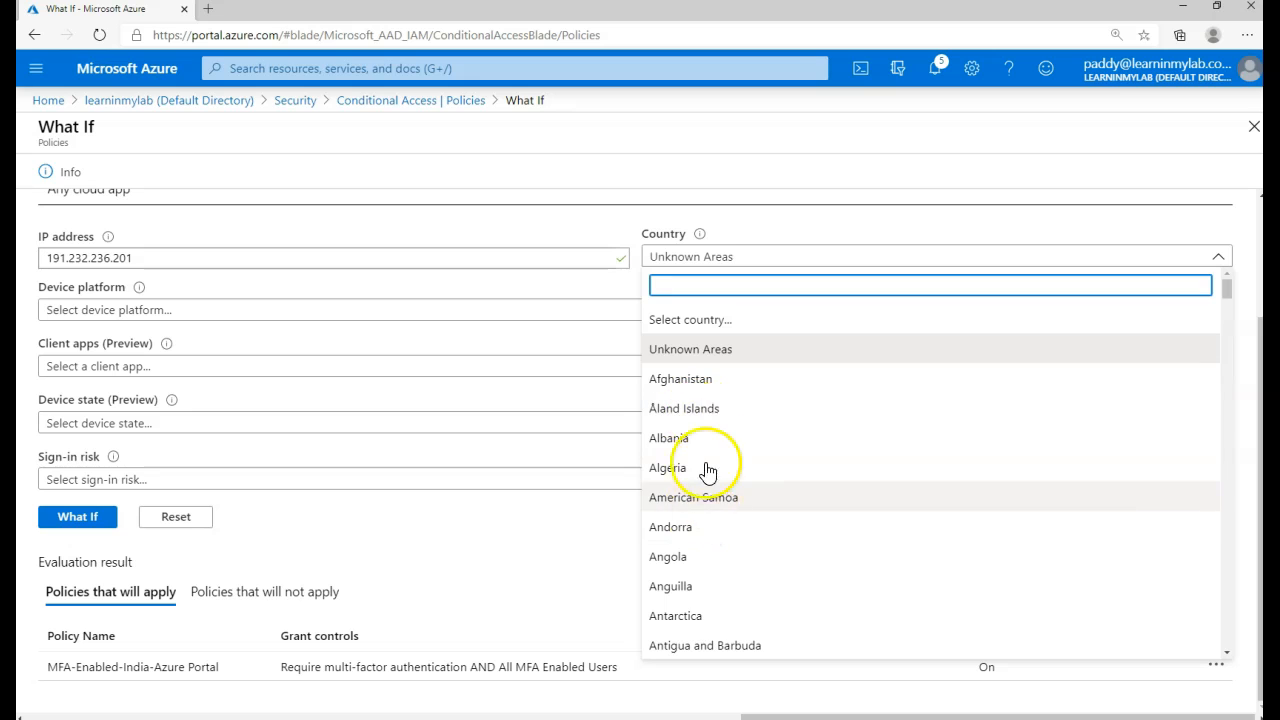
left_click(694, 380)
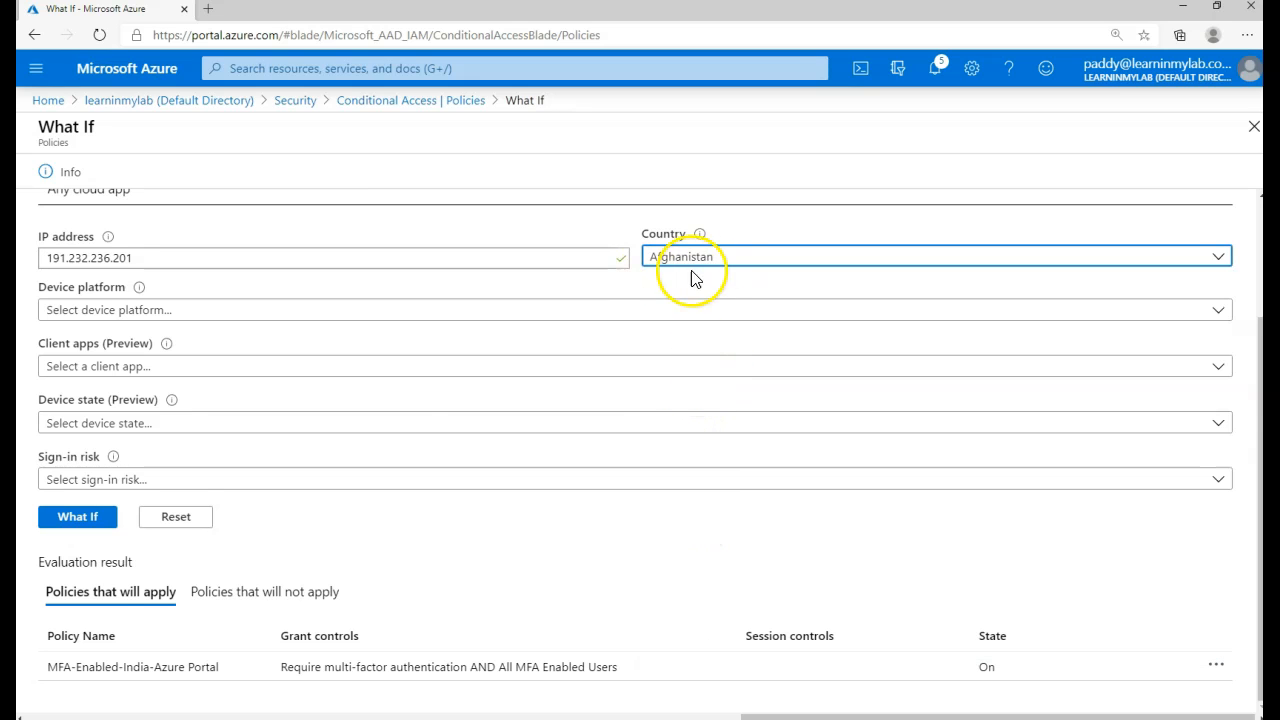
left_click(75, 518)
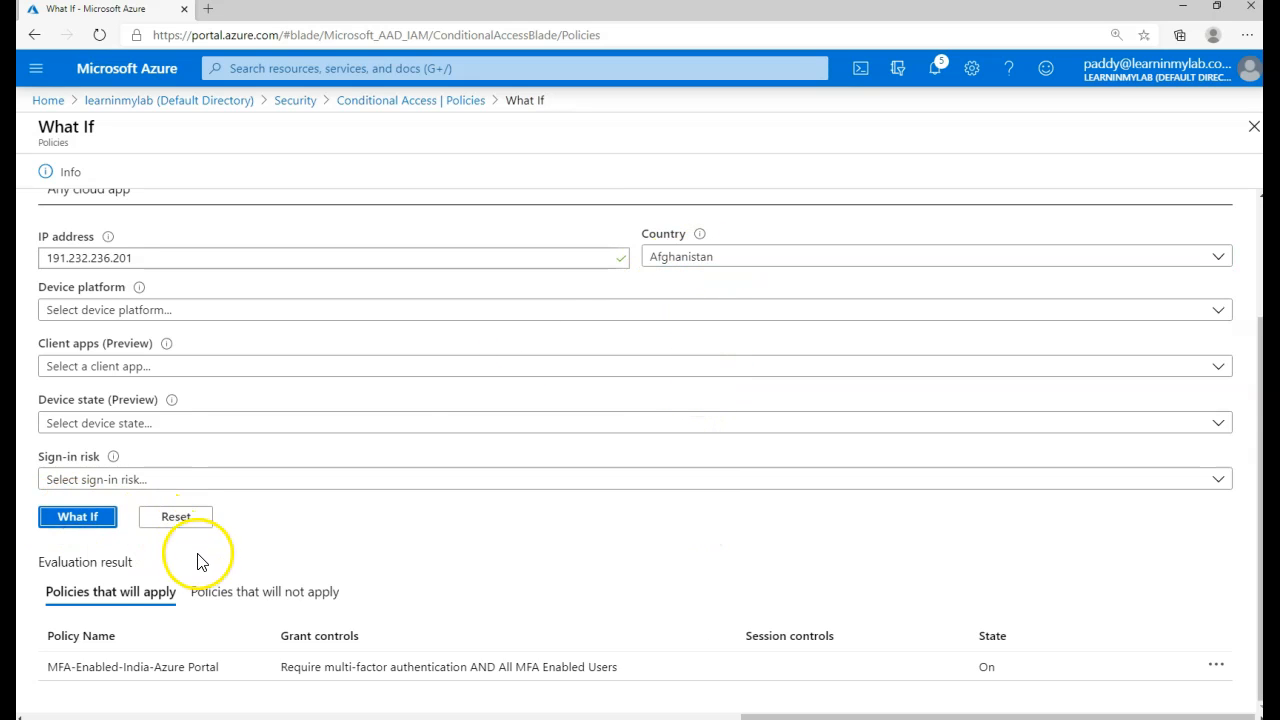
left_click_drag(58, 673, 487, 641)
left_click(274, 690)
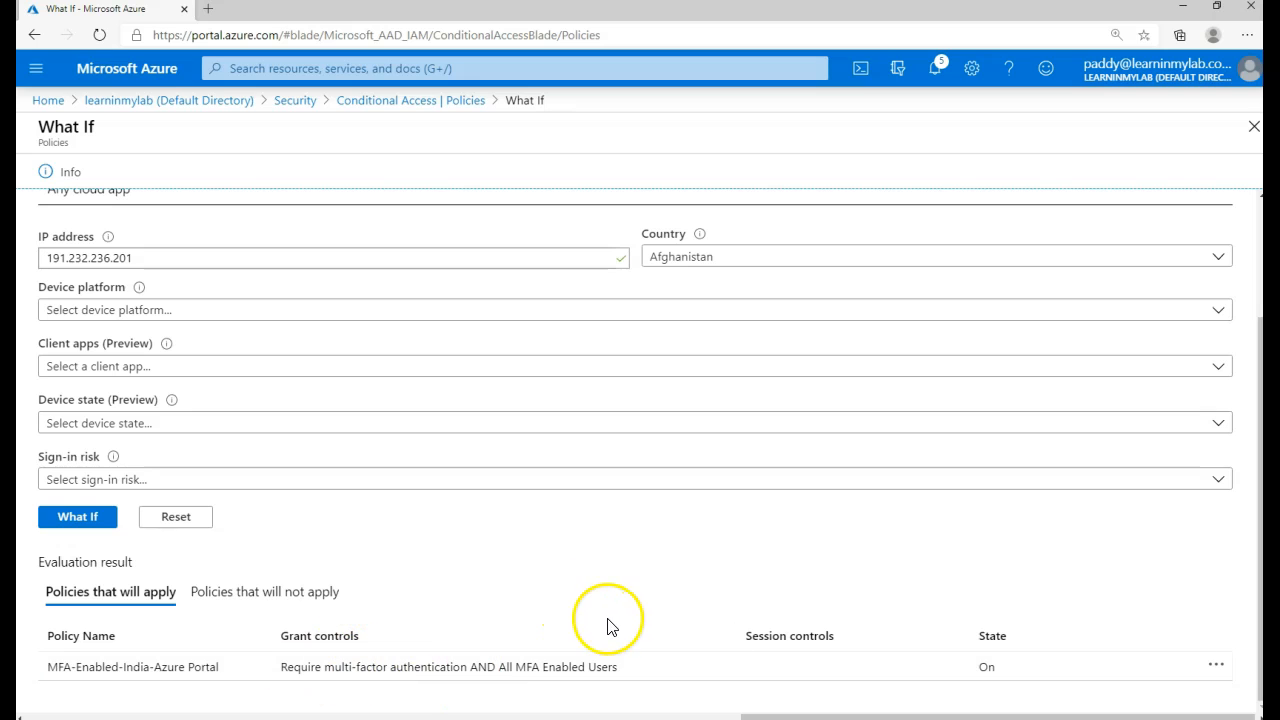
- Change the country to India and rerun What If, which reports no applying policies
left_click(737, 257)
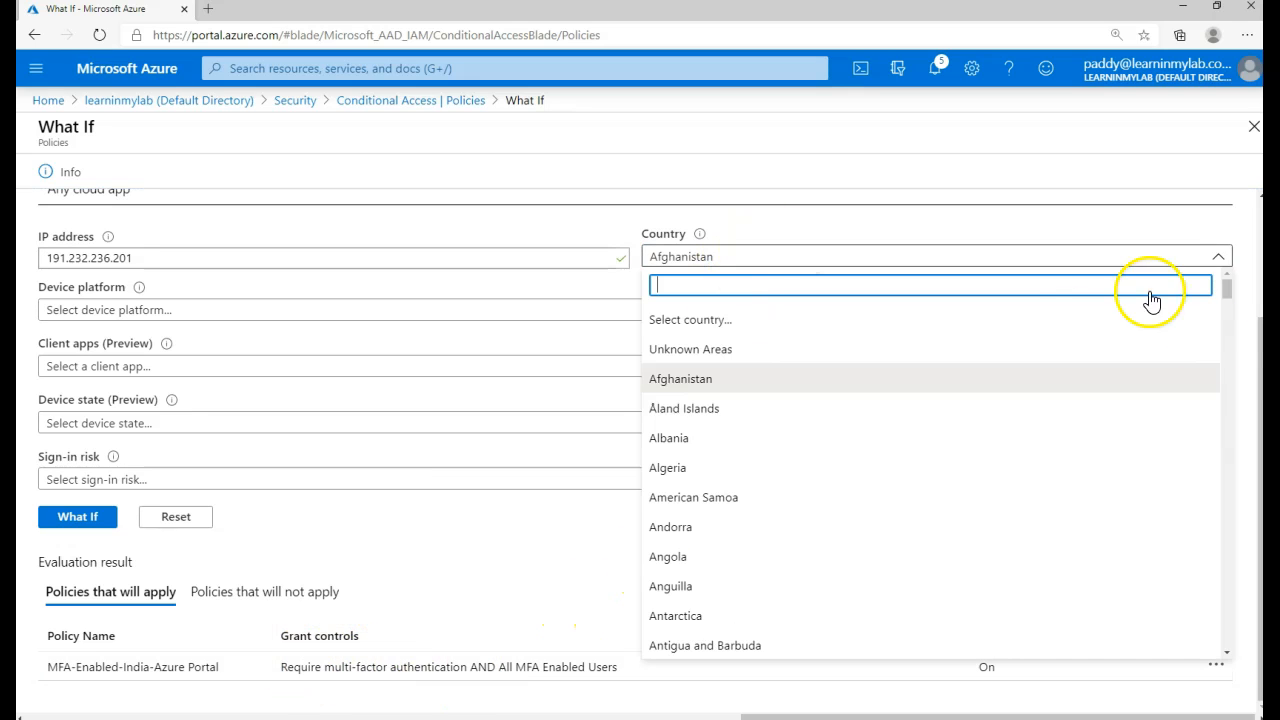
left_click_drag(1229, 290, 1213, 455)
scroll(834, 454, "up", 3)
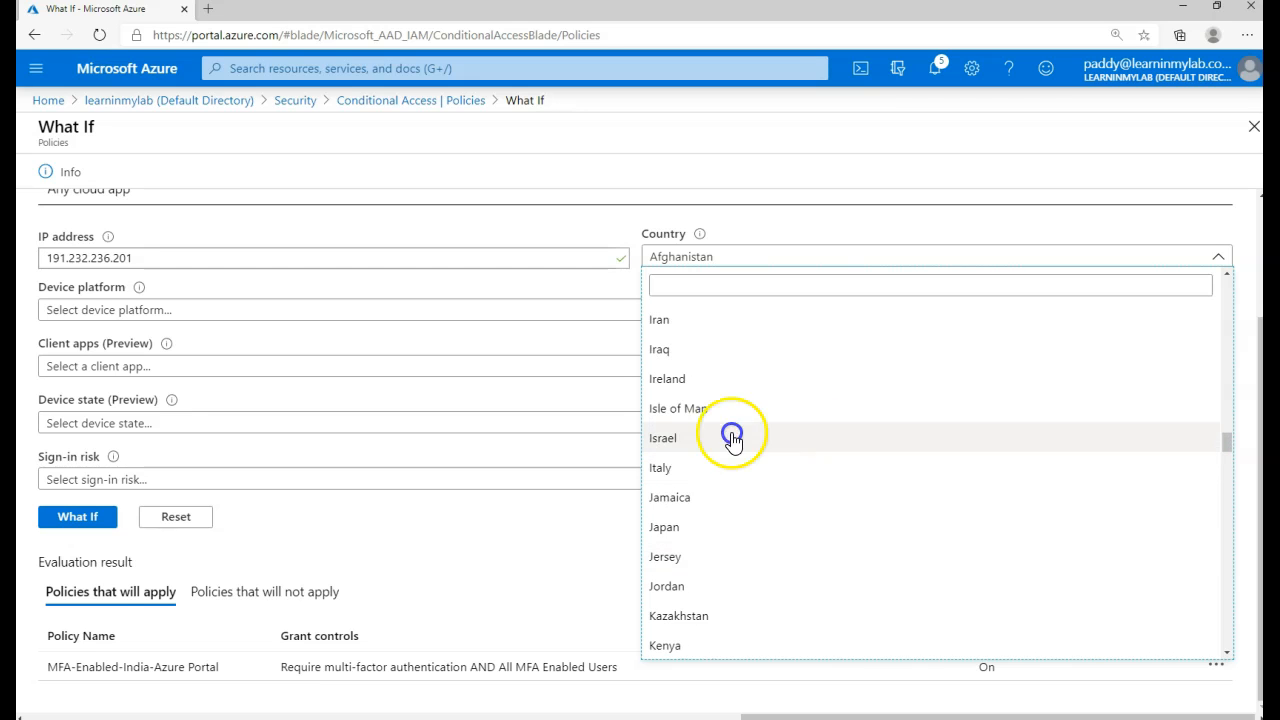
scroll(680, 333, "up", 2)
left_click(674, 374)
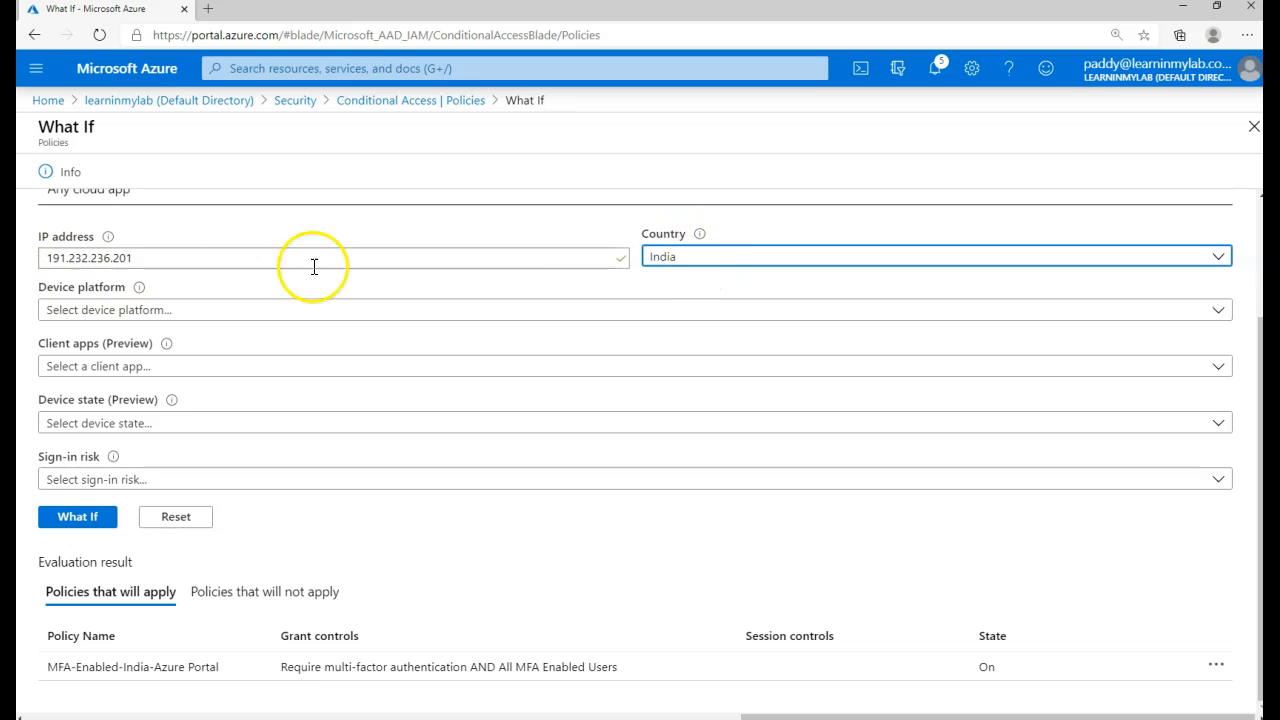
left_click(78, 516)
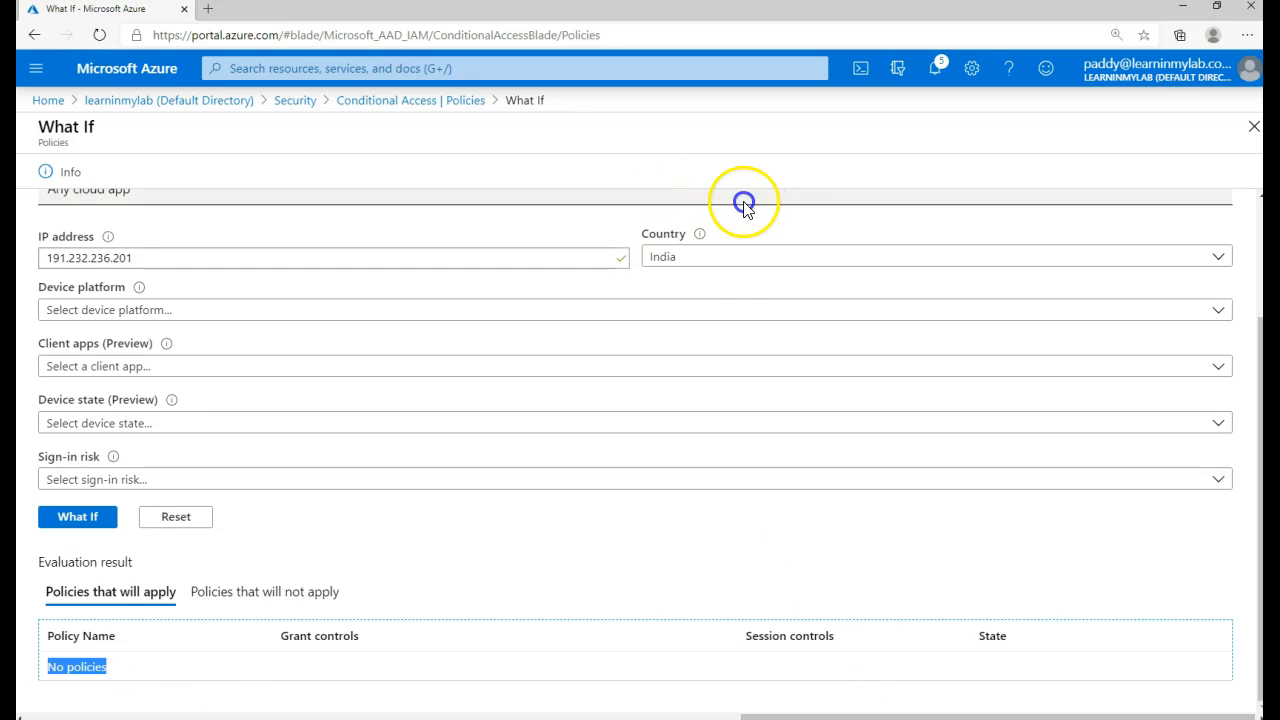
left_click(796, 688)
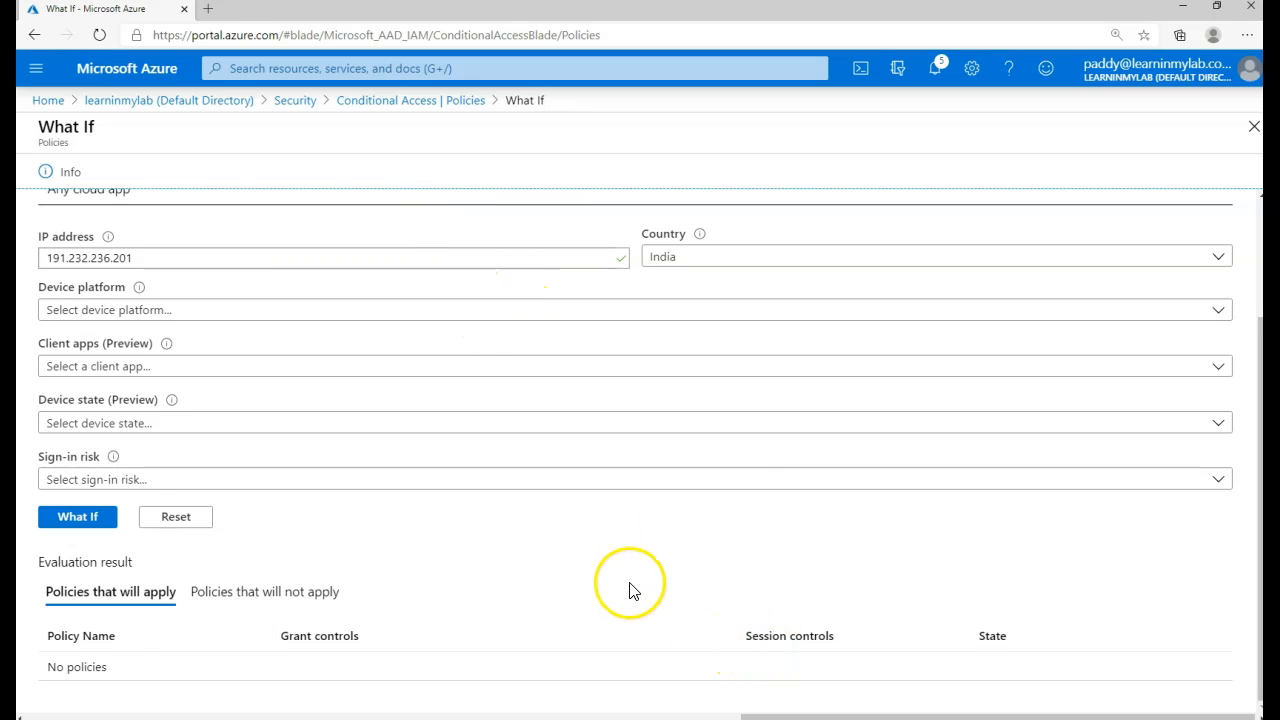
scroll(723, 586, "up", 3)
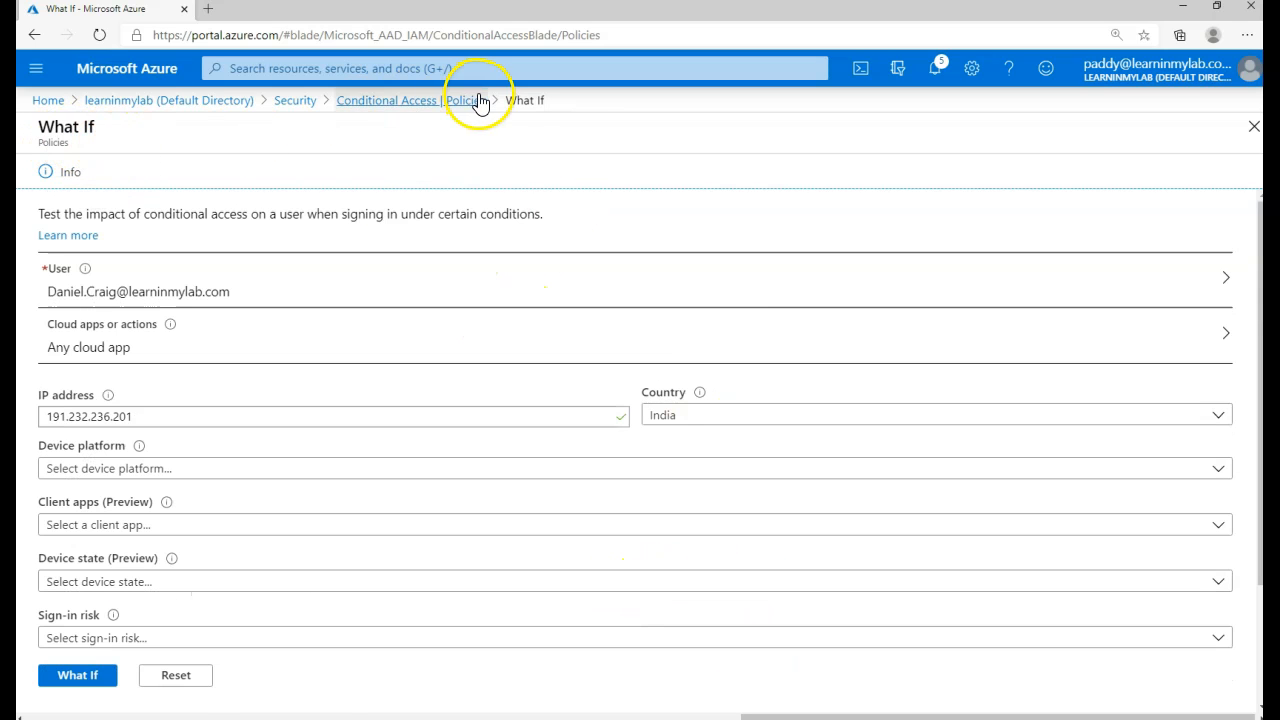
- Under Cloud apps or actions, switch to Select apps and open the app list
left_click(512, 100)
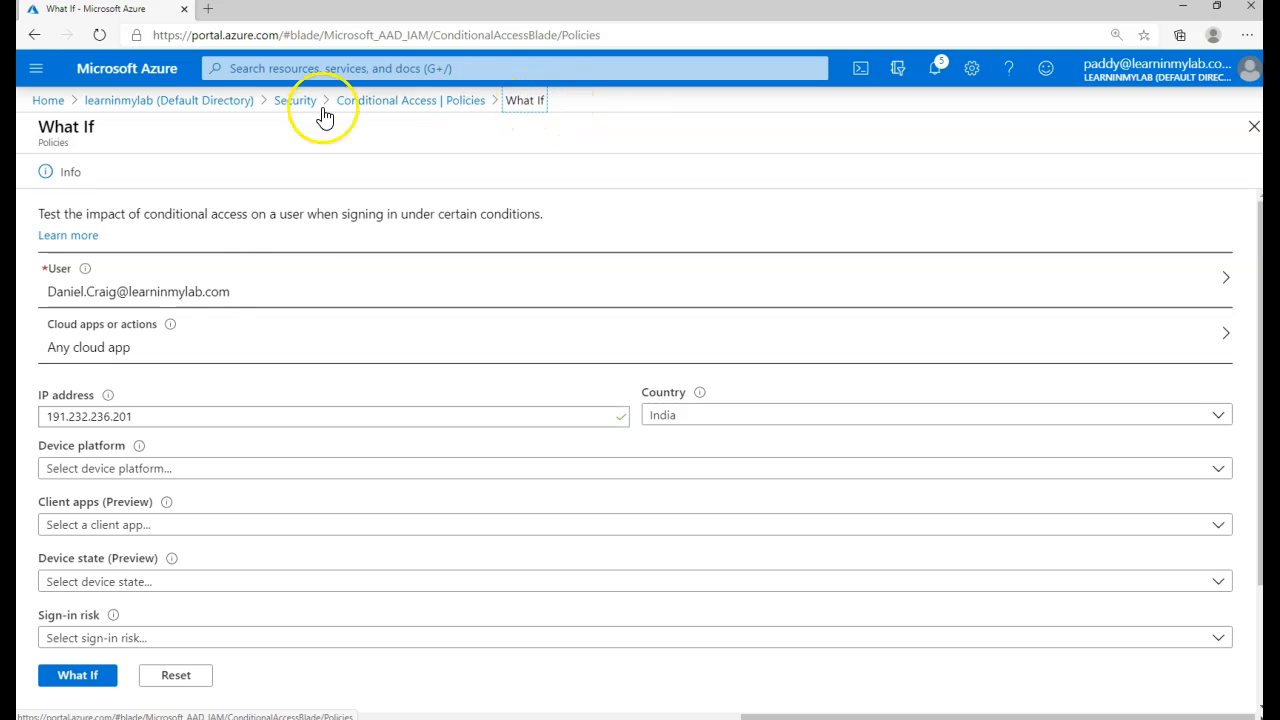
scroll(400, 555, "down", 3)
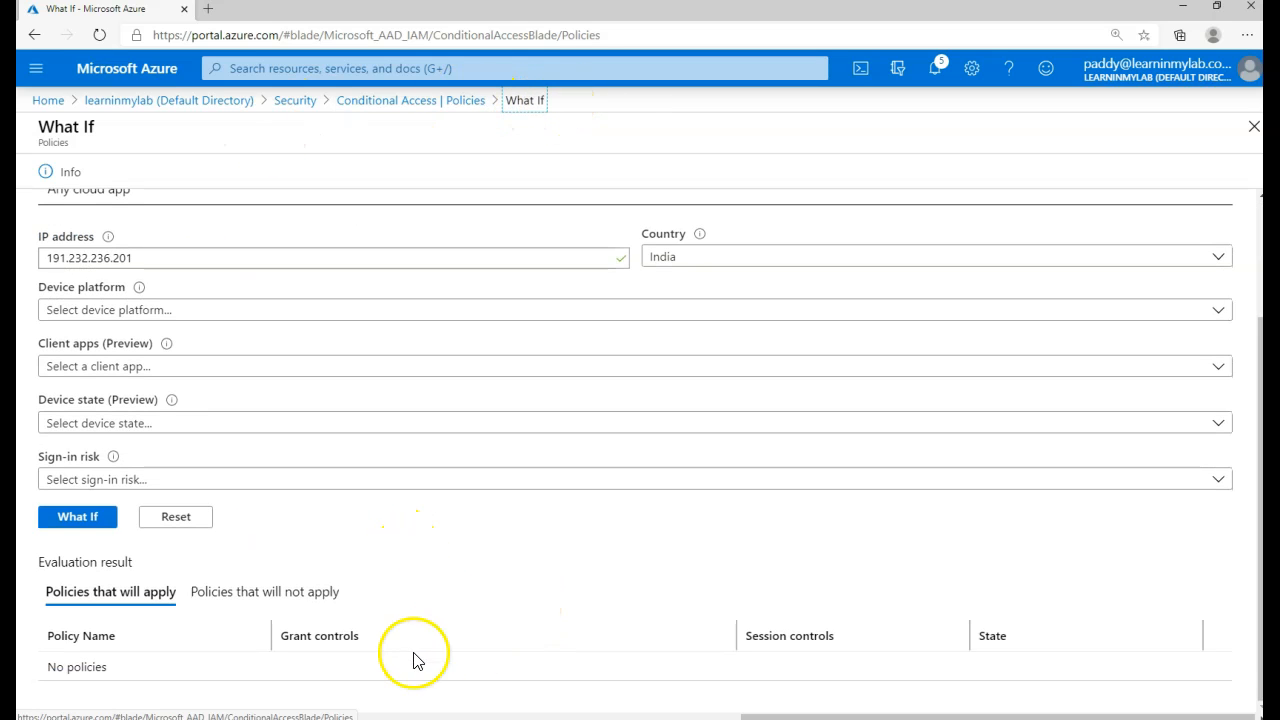
scroll(405, 467, "up", 3)
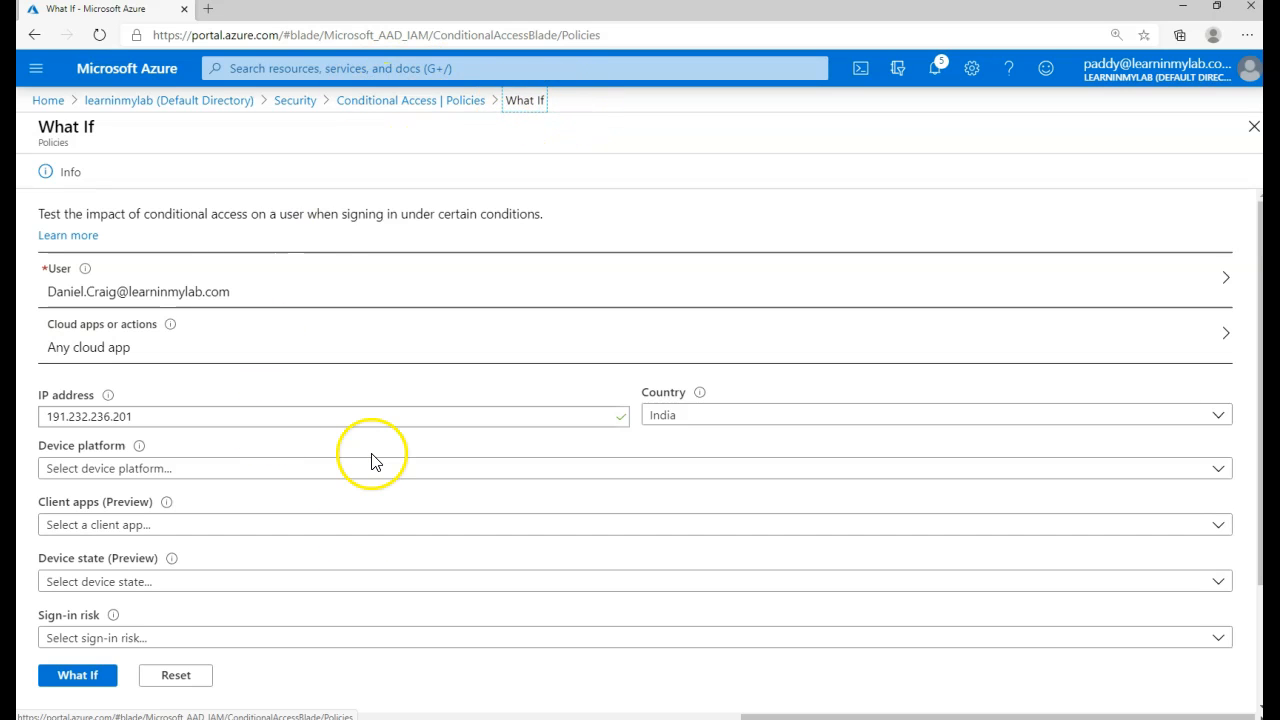
left_click(229, 356)
left_click(1058, 251)
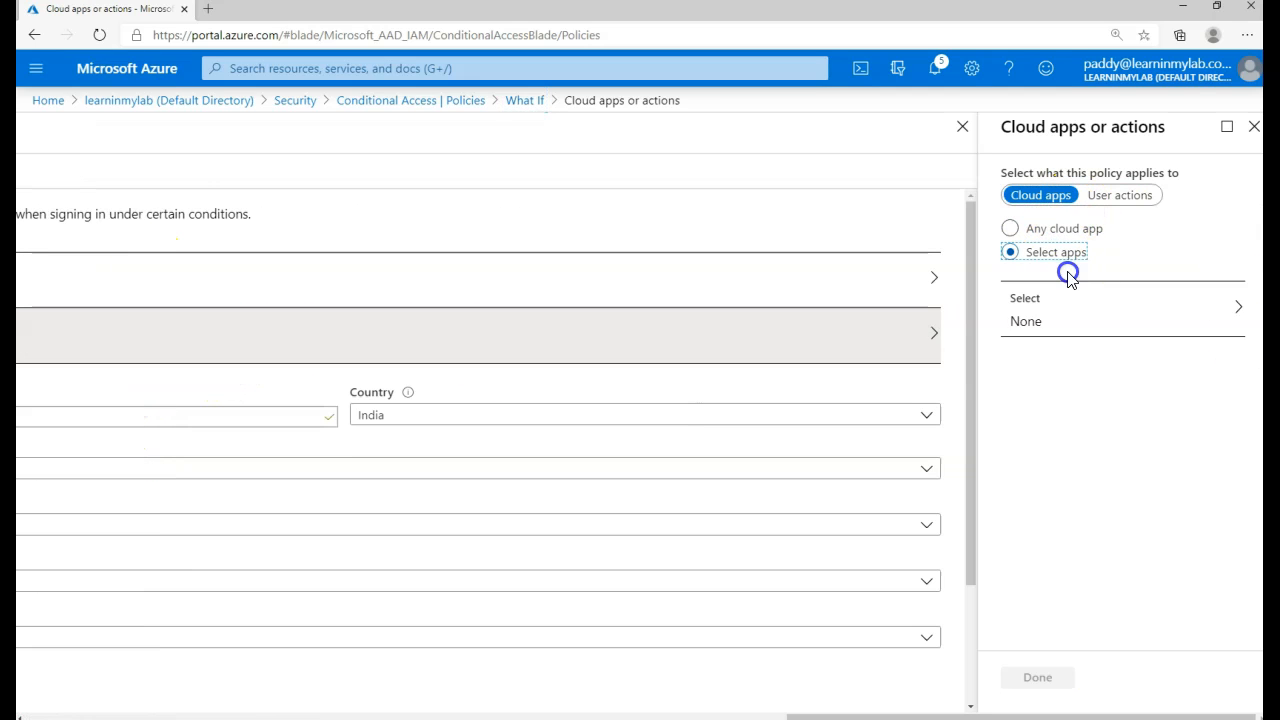
left_click(1188, 317)
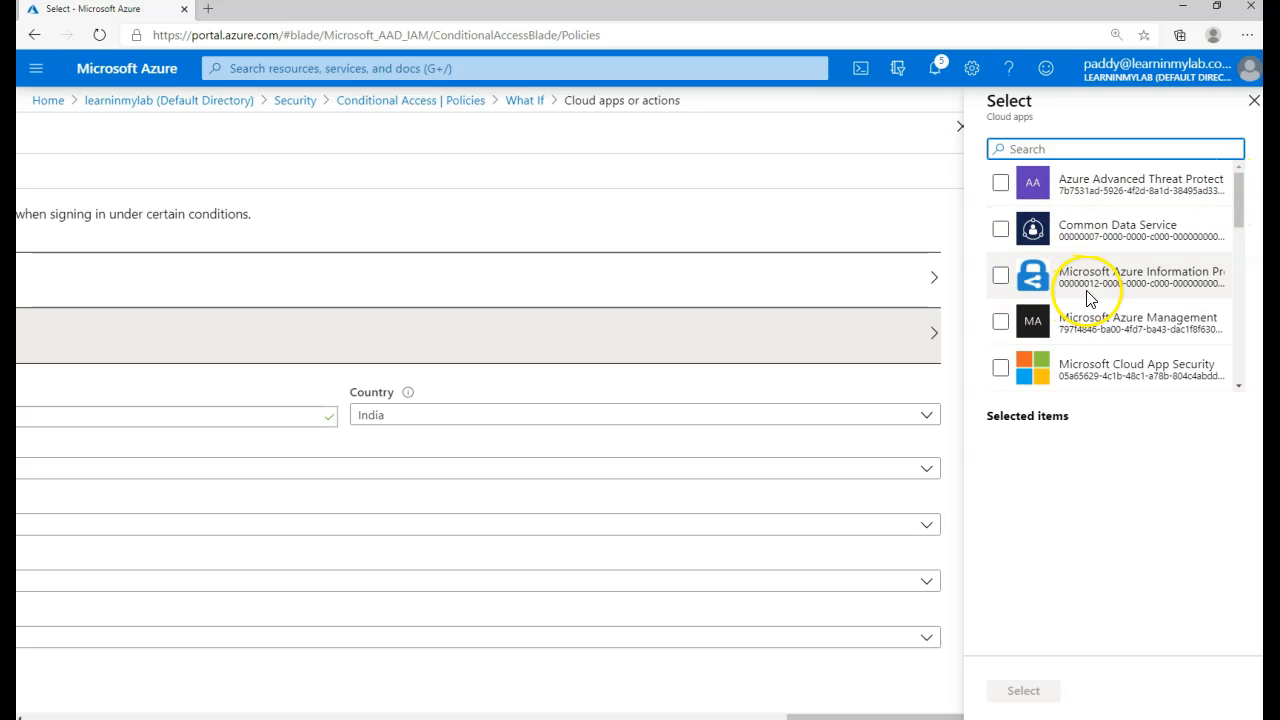
- Tick Microsoft Azure Management, then return to What If and open the Device platform choices
mouse_move(1069, 272)
left_mouse_down()
mouse_move(1229, 274)
mouse_move(1203, 276)
left_mouse_up()
left_click_drag(1059, 318, 1210, 318)
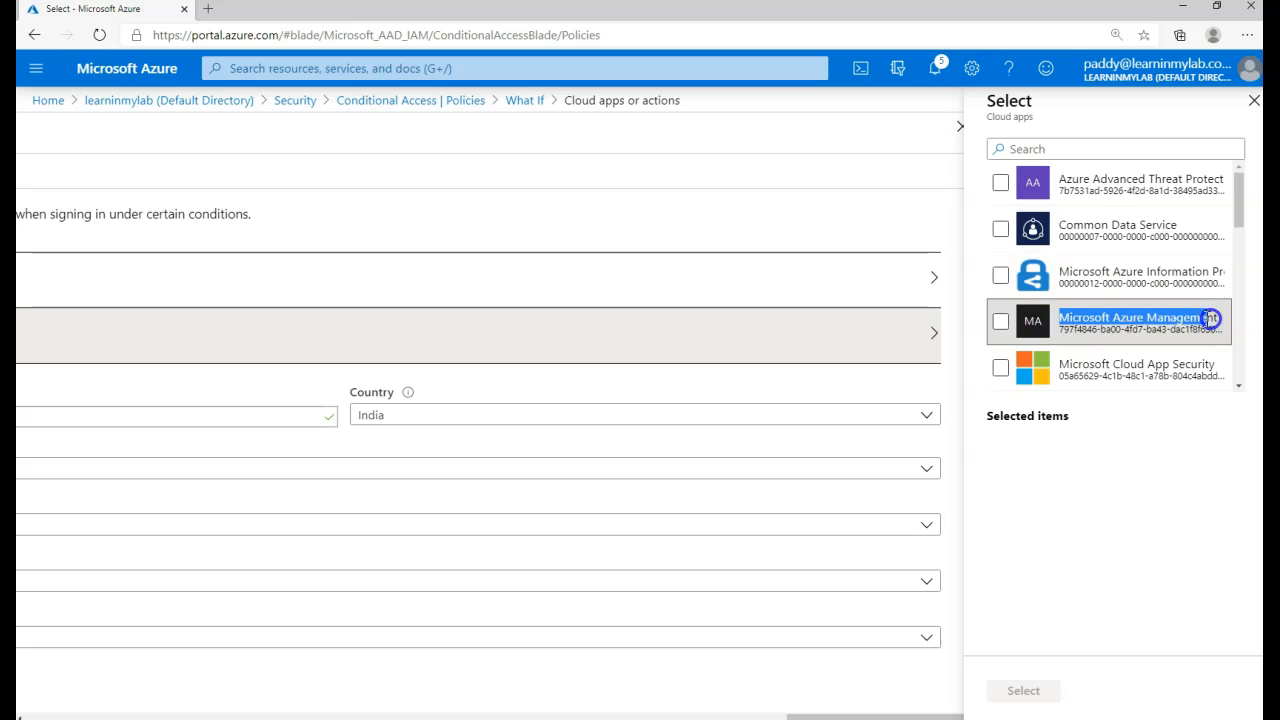
left_click(1001, 322)
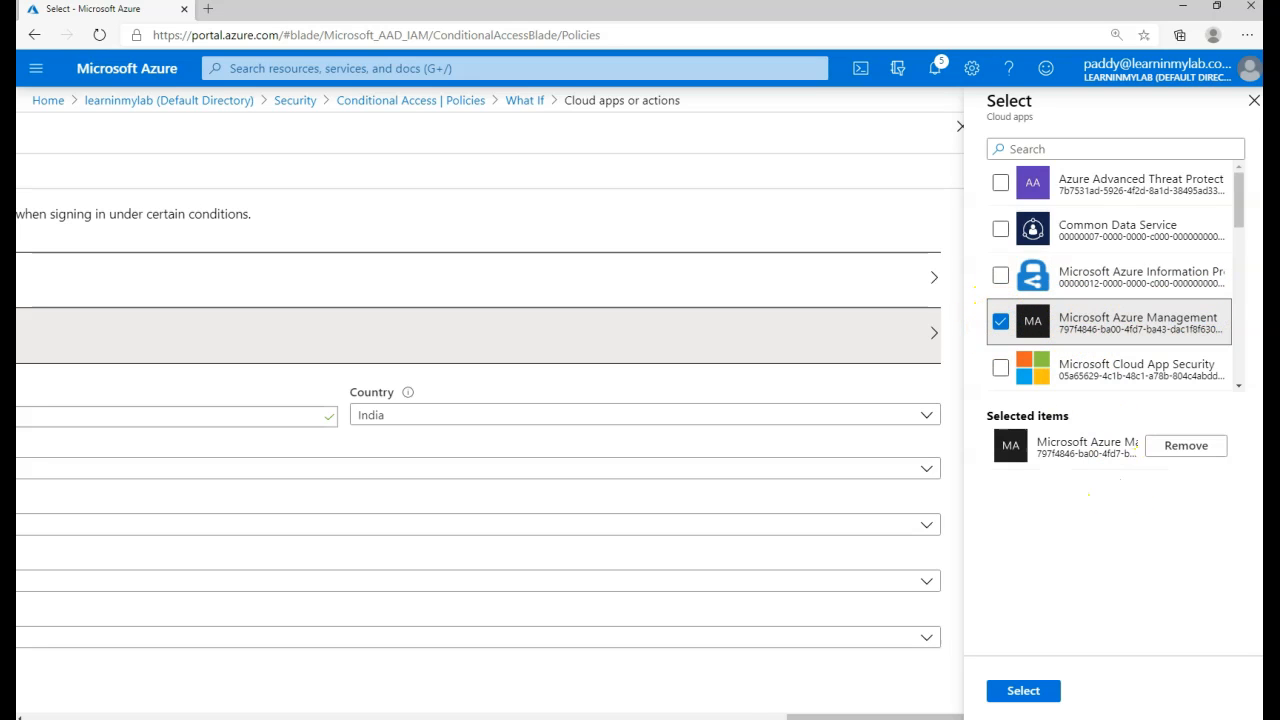
left_click(586, 716)
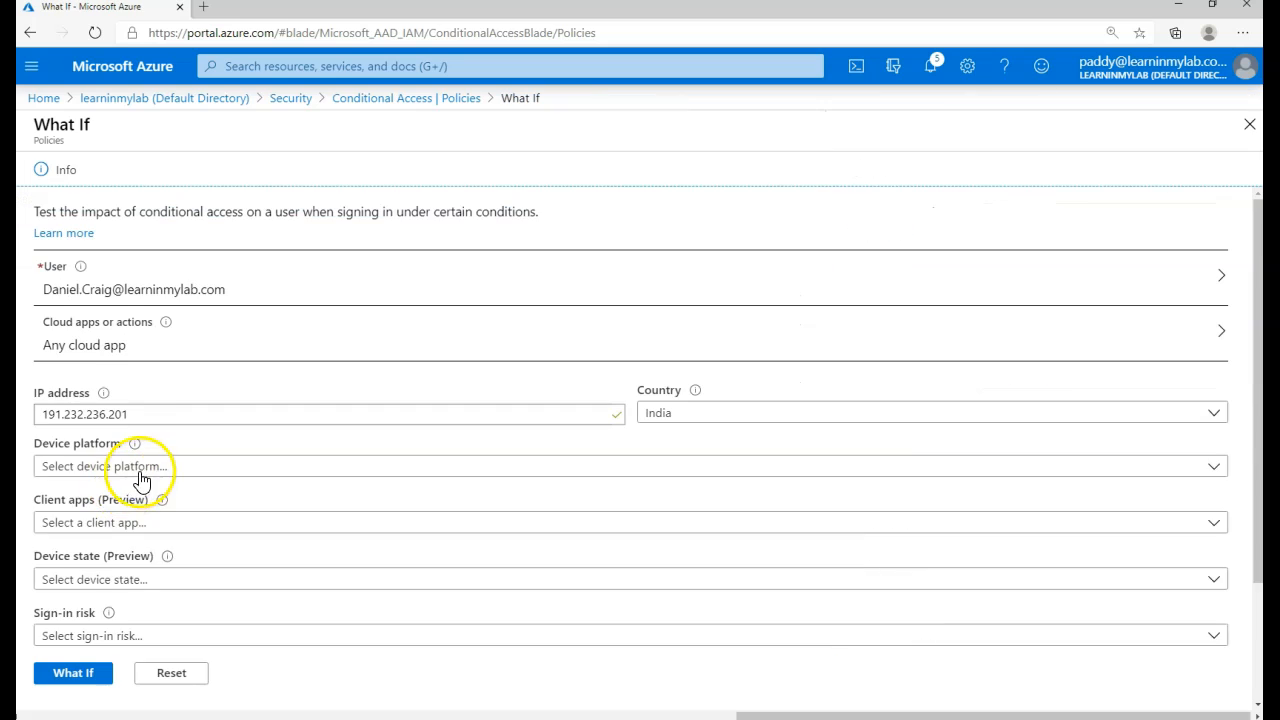
left_click(150, 468)
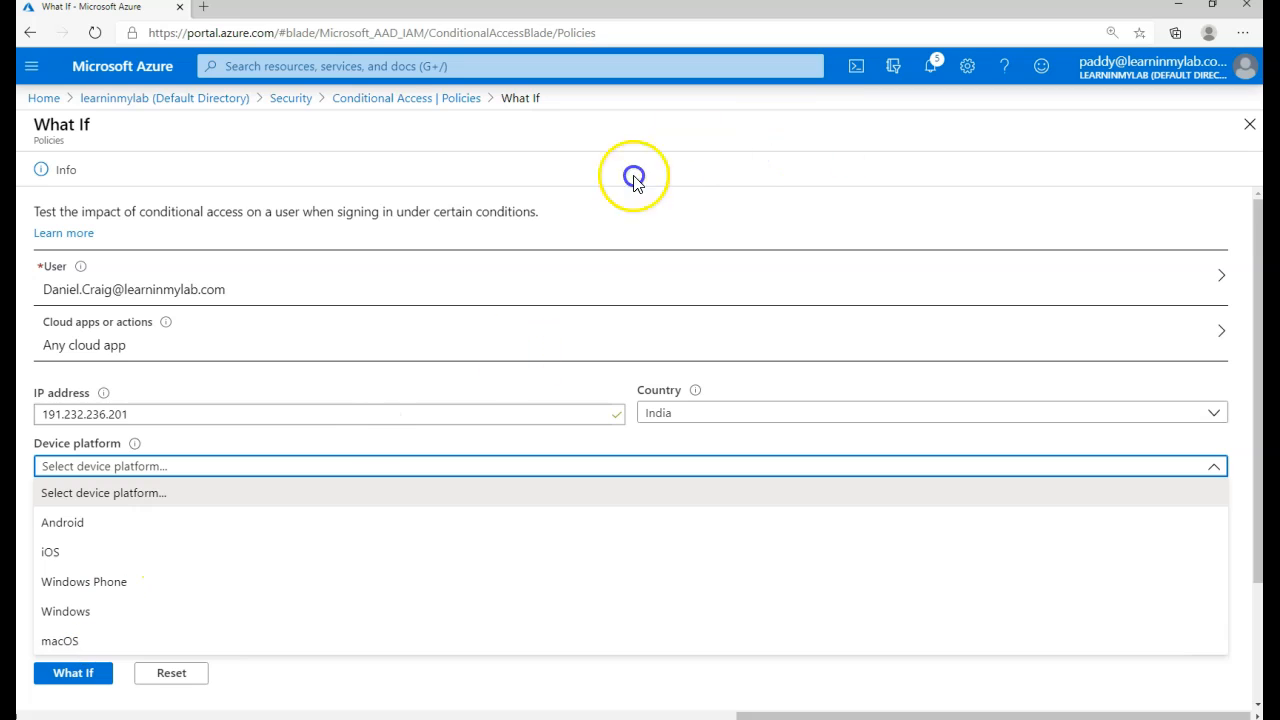
- Set the What If device platform to Android, replacing the initial Windows choice
left_click(74, 611)
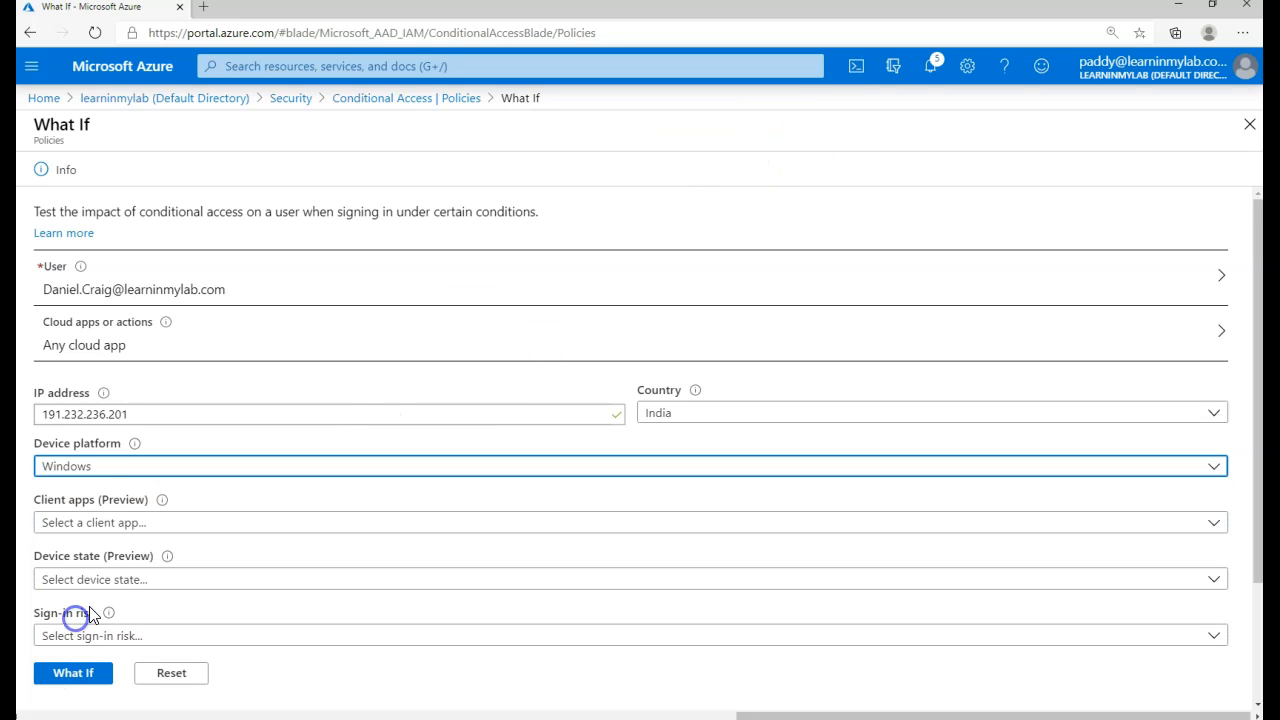
left_click(85, 468)
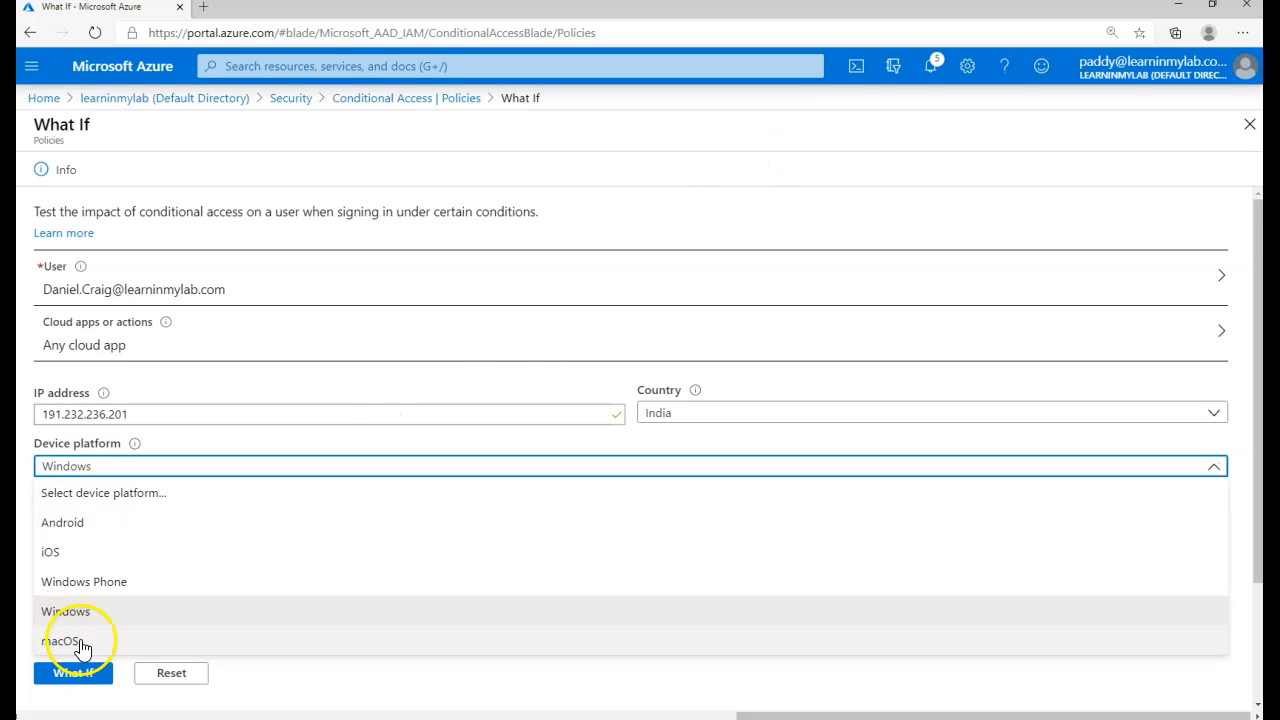
left_click(112, 521)
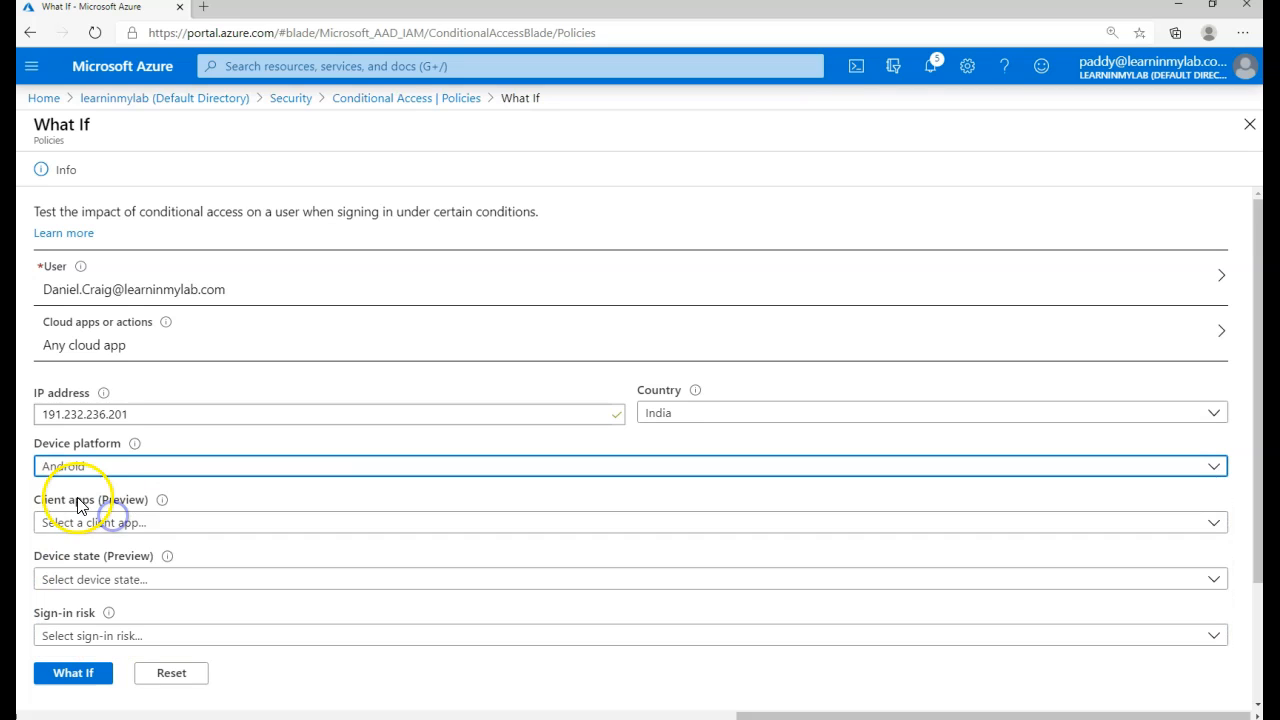
- Review the Client apps, Device state and Sign-in risk options, leaving them unset
left_click(45, 522)
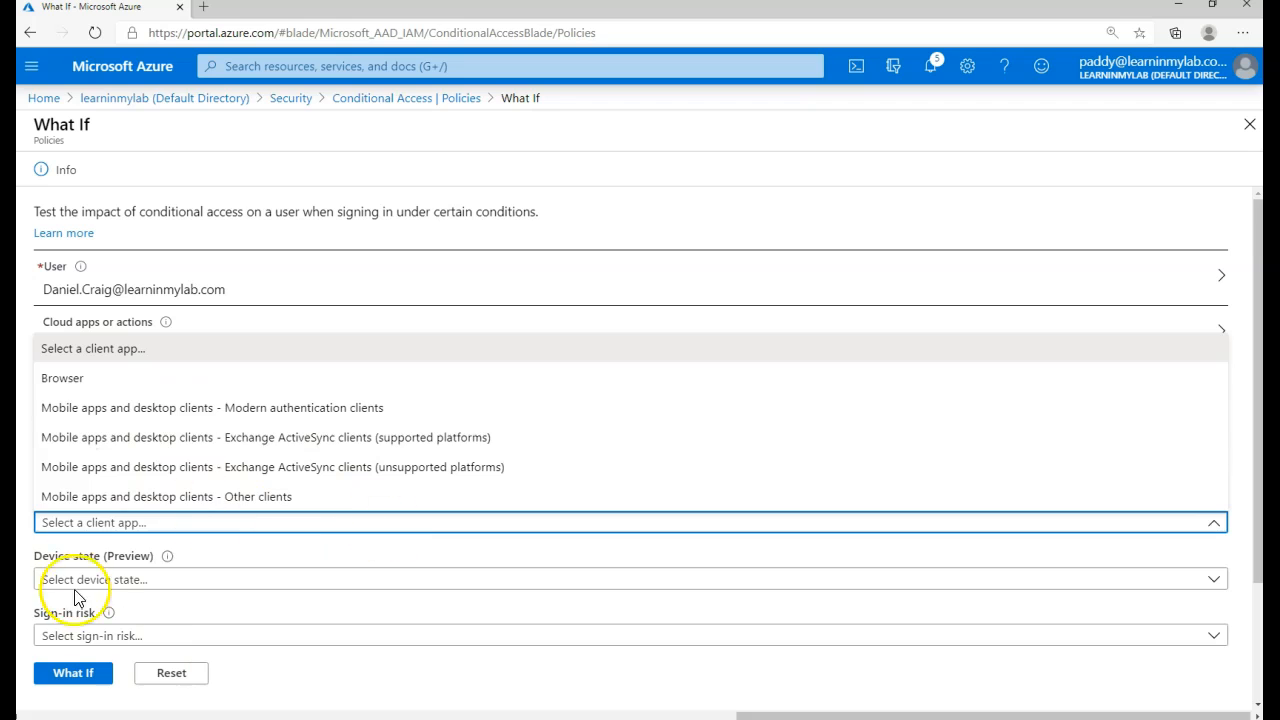
left_click(112, 584)
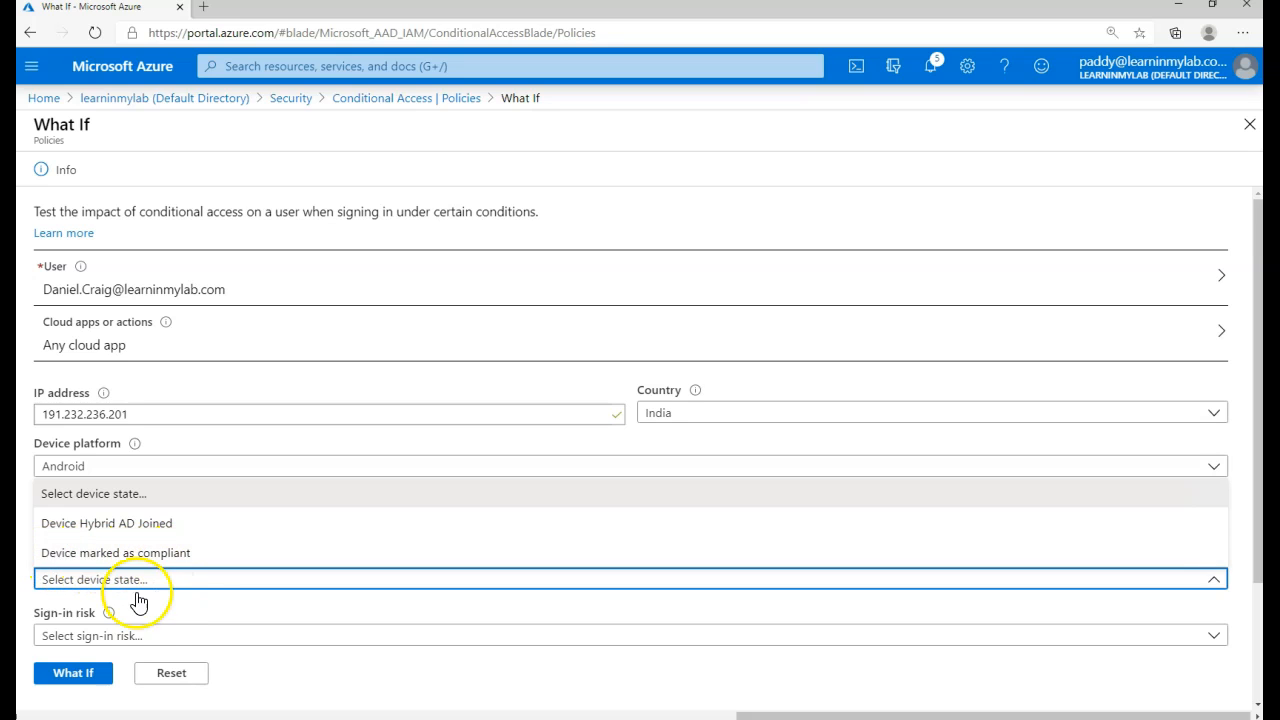
left_click(140, 641)
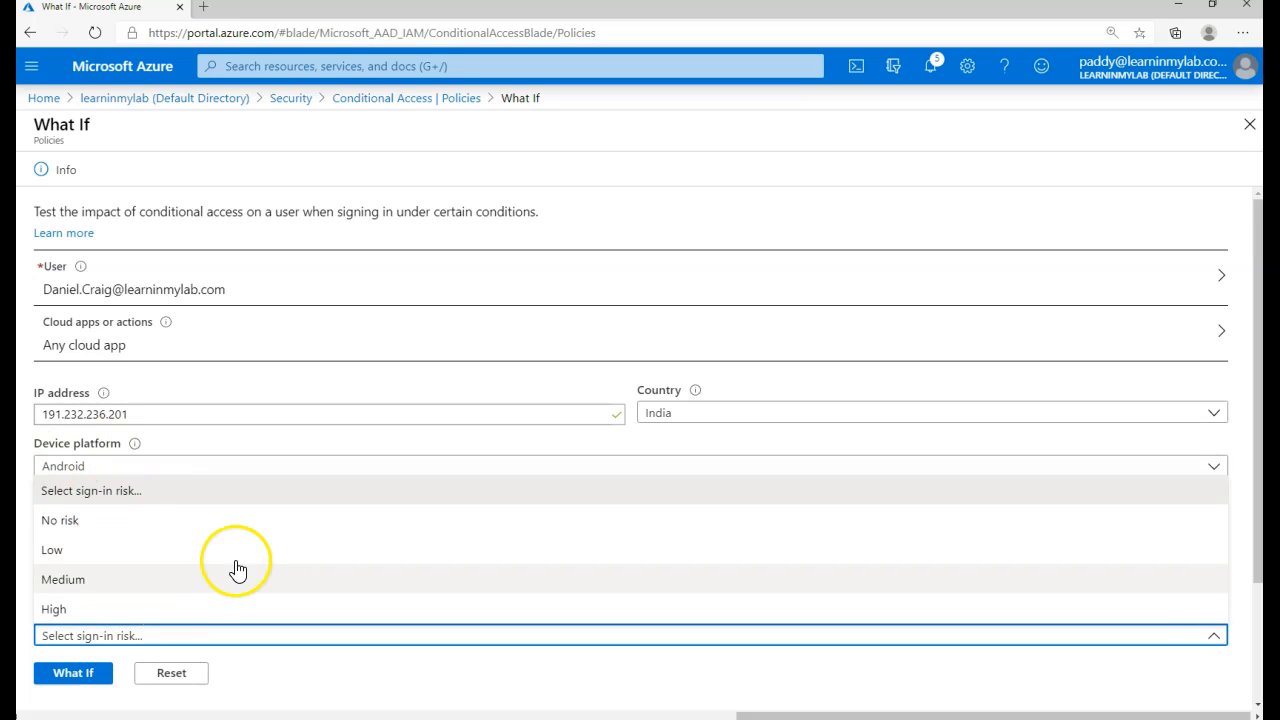
left_click(398, 675)
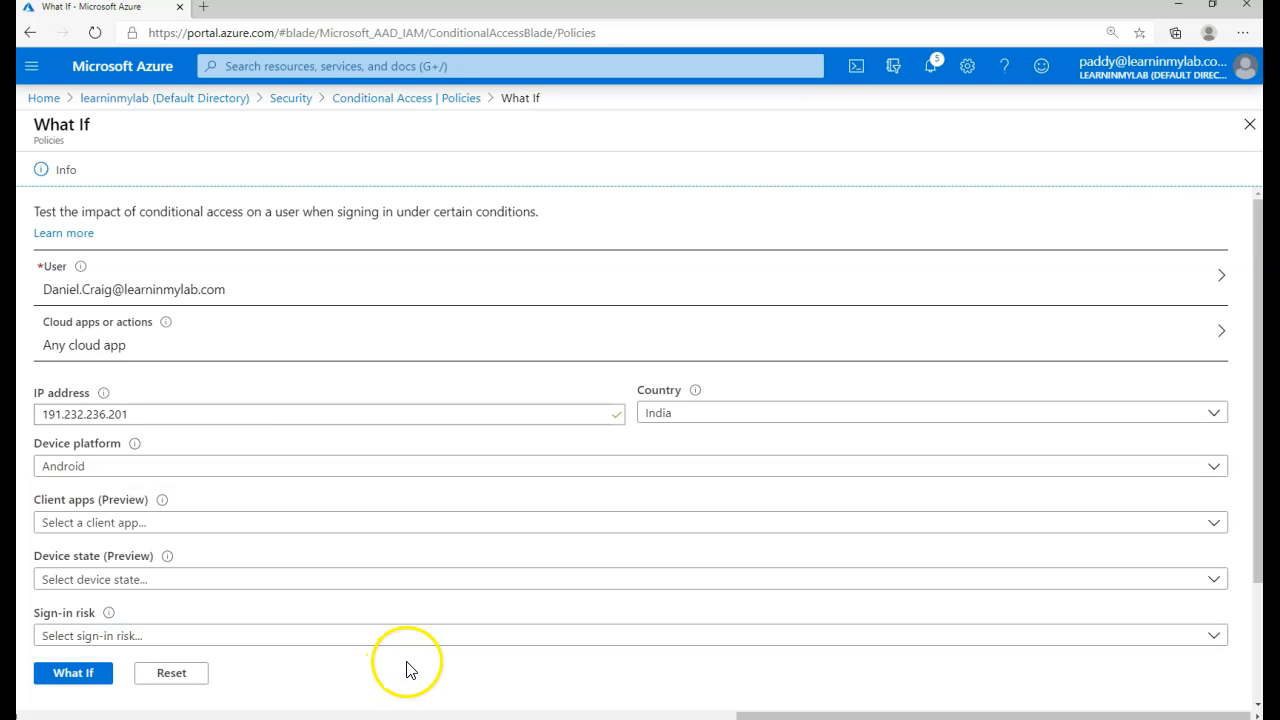
left_click(252, 644)
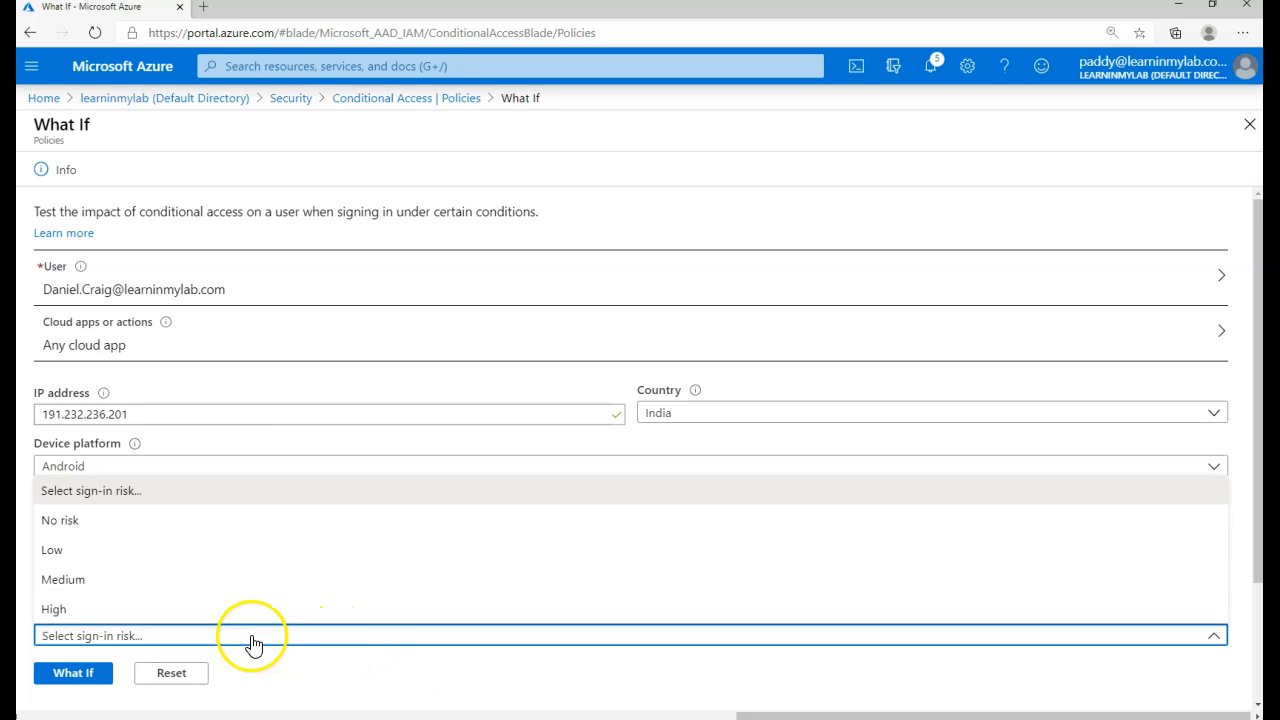
left_click(364, 630)
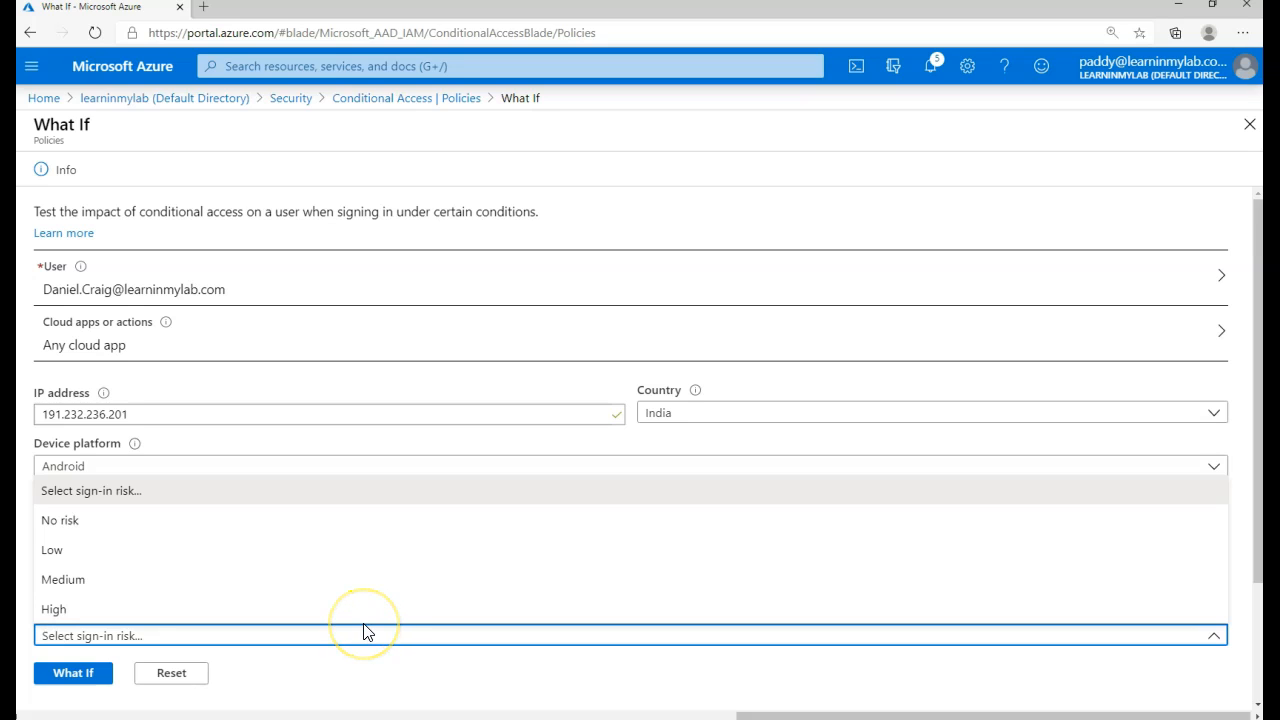